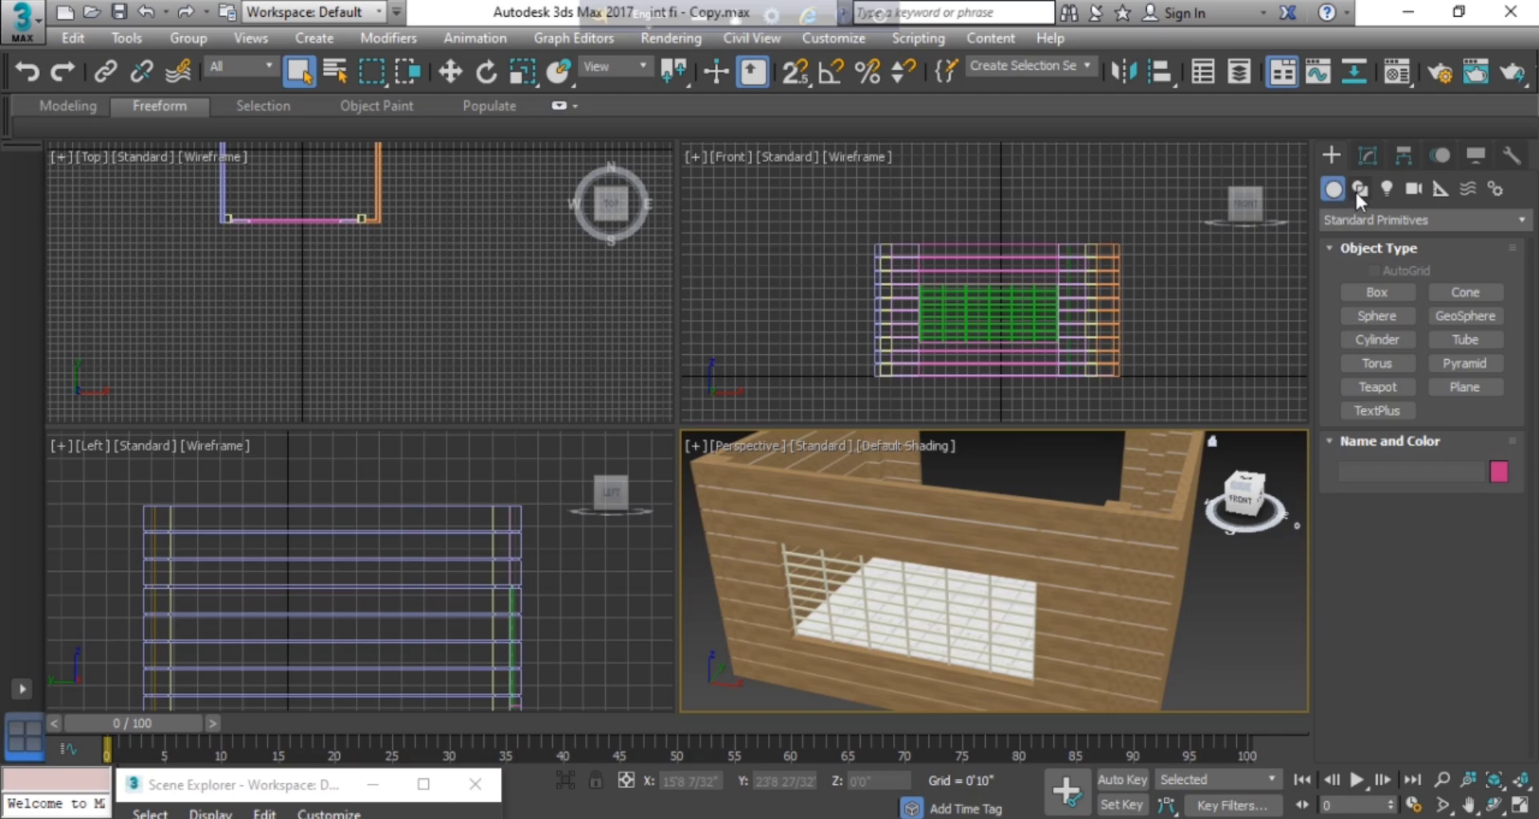
# Start a Line spline in the Front view with snapping on, placing its first vertex at the window opening's upper-left corner.
pyautogui.click(1357, 189)
pyautogui.click(1367, 308)
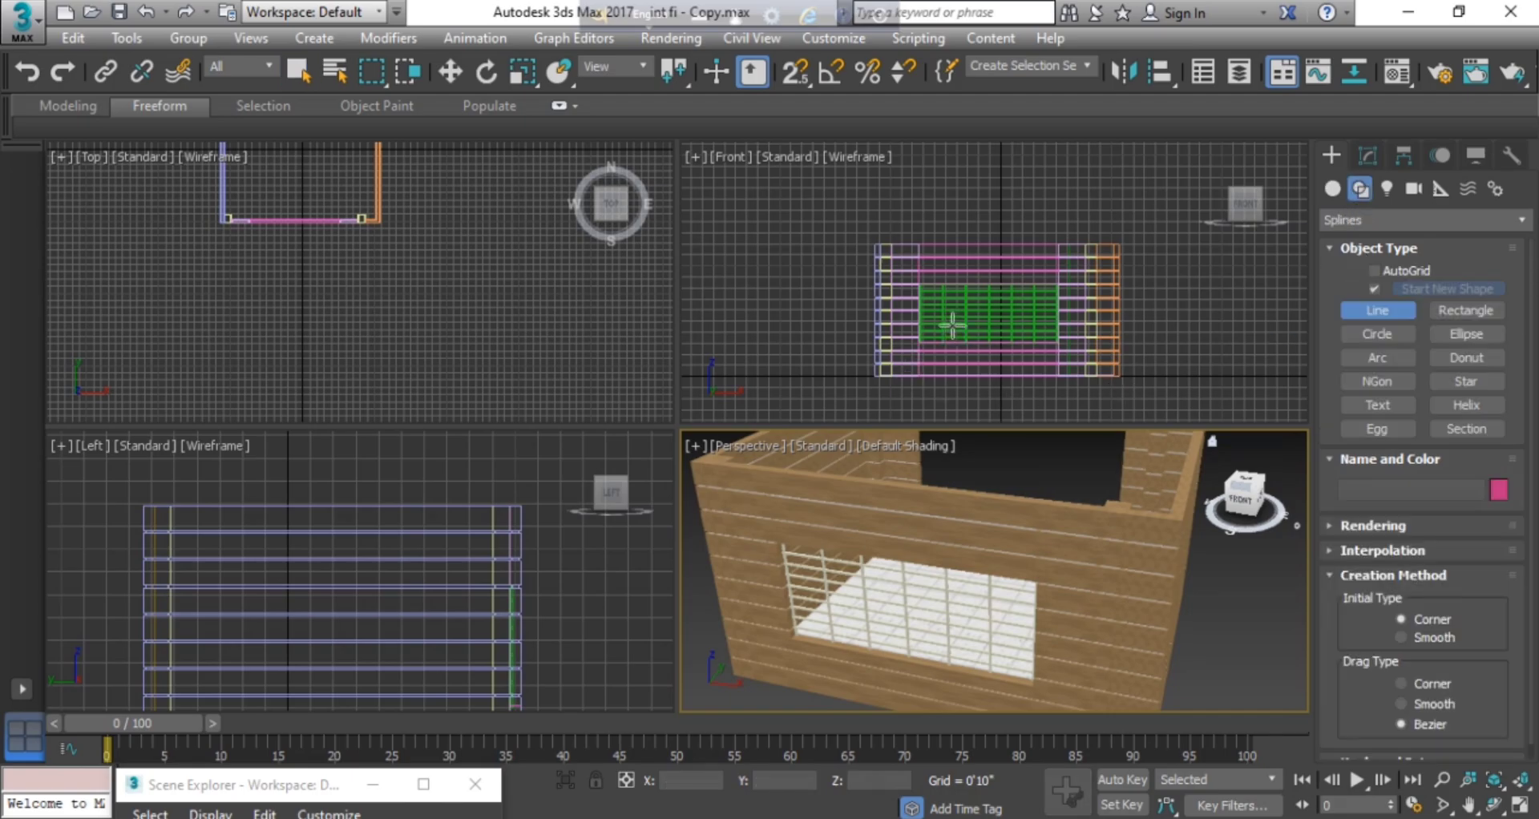
pyautogui.click(797, 71)
pyautogui.scroll(3, 889, 269)
pyautogui.moveTo(936, 309); pyautogui.dragTo(771, 253, button='middle')
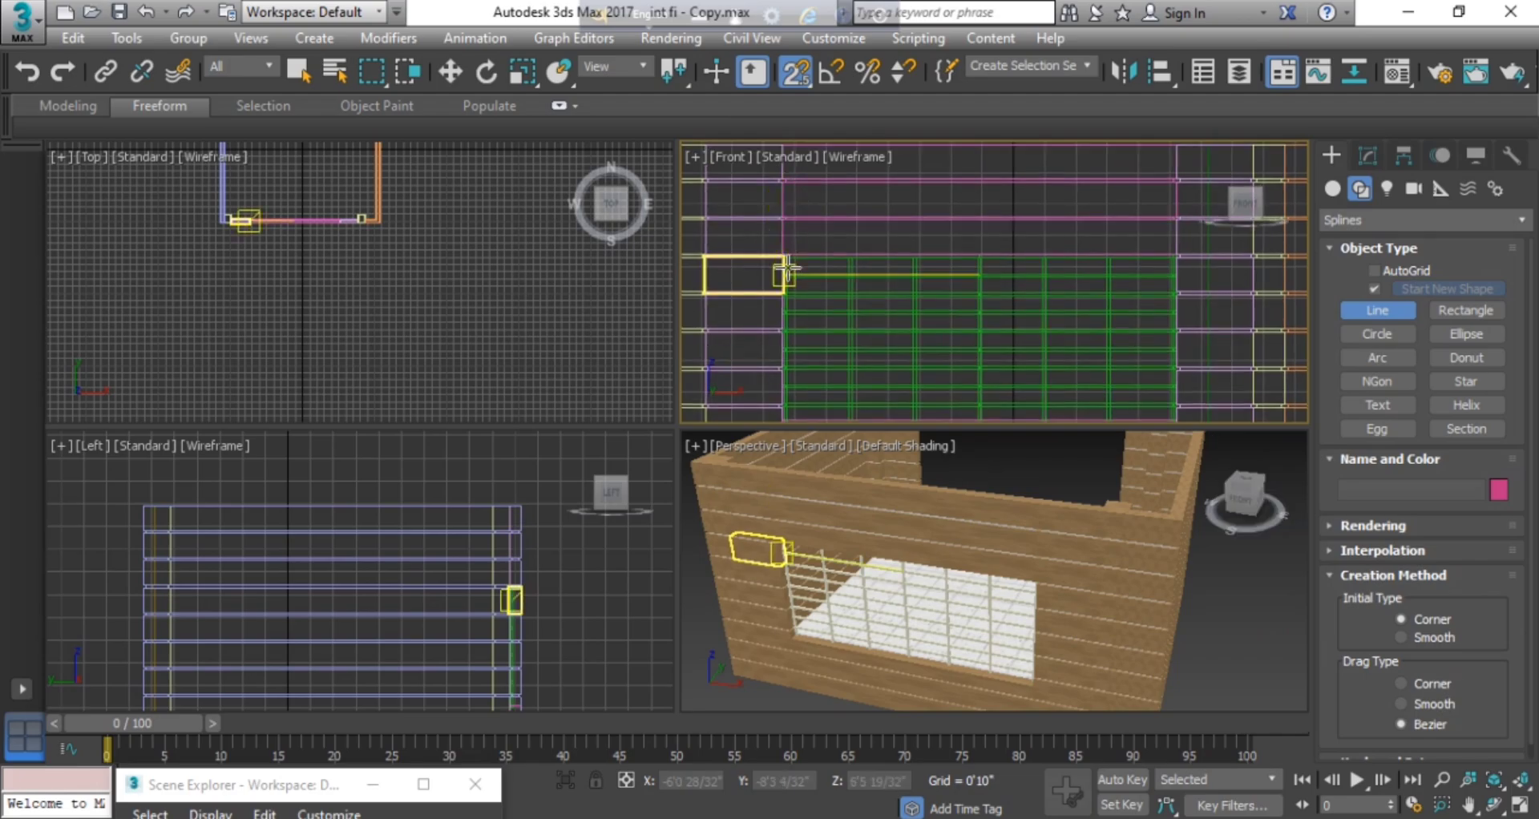
pyautogui.scroll(5, 782, 240)
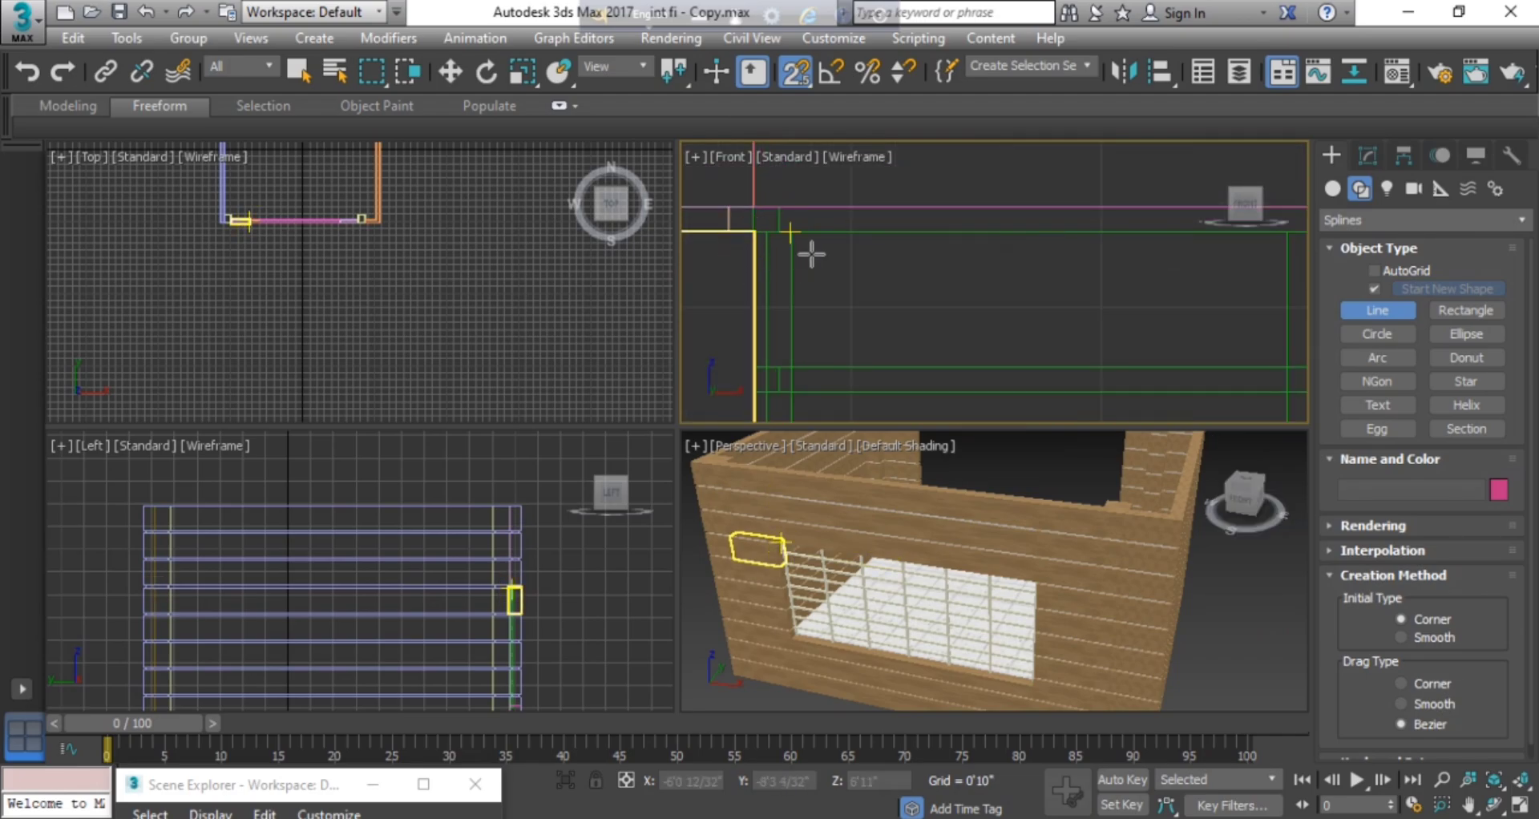
pyautogui.click(754, 207)
# Extend the line along the top of the window opening, snapping a vertex to its upper-right corner.
pyautogui.scroll(-2, 1078, 224)
pyautogui.scroll(-4, 1077, 225)
pyautogui.moveTo(1078, 225); pyautogui.dragTo(745, 251, button='middle')
pyautogui.scroll(-2, 746, 252)
pyautogui.scroll(8, 1057, 233)
pyautogui.scroll(3, 954, 271)
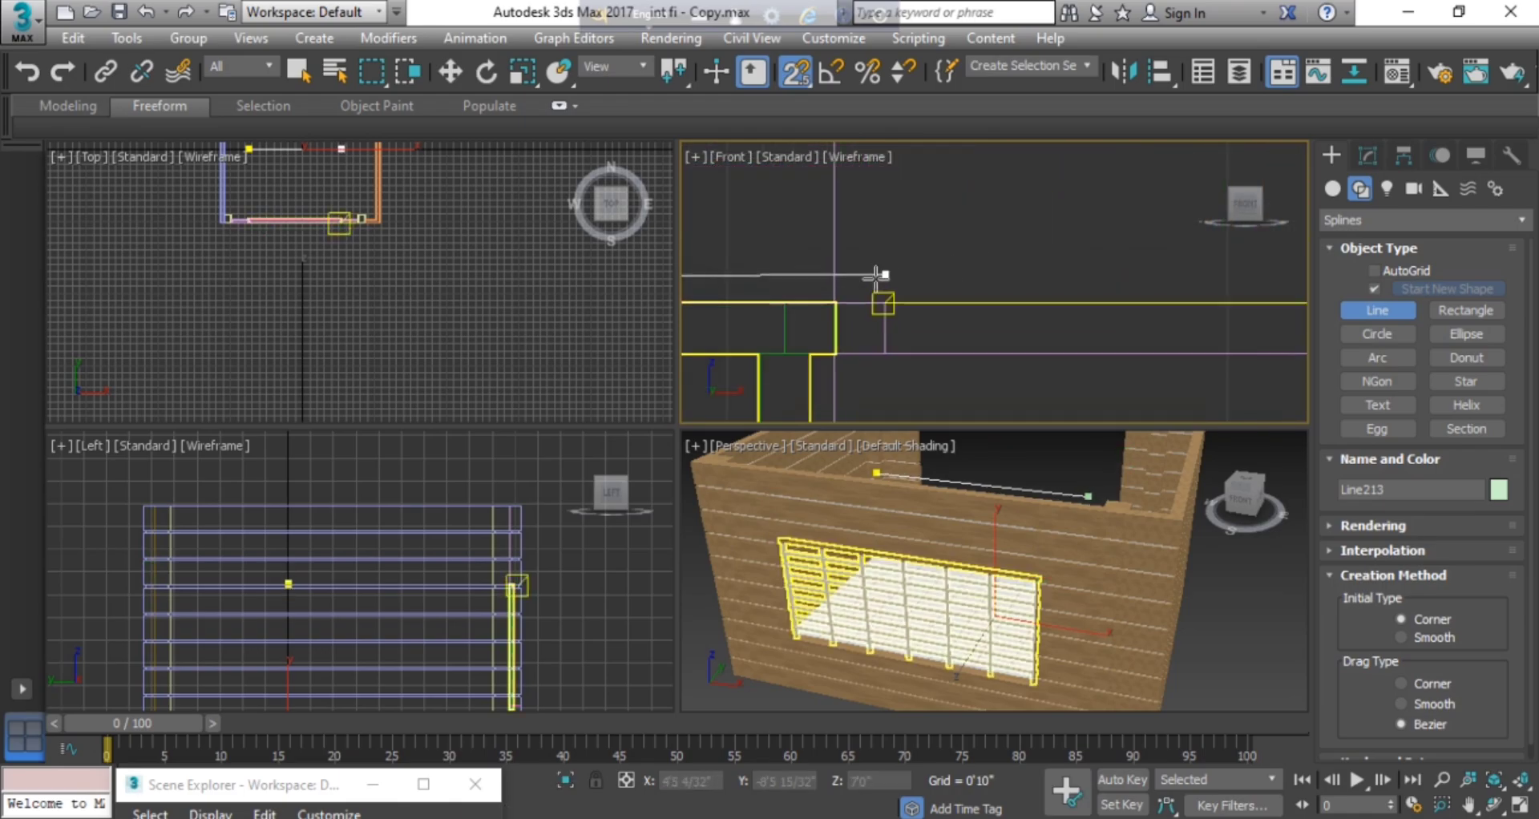
pyautogui.click(834, 301)
# Continue the line down the right side of the window opening to a vertex at its lower-right corner.
pyautogui.scroll(-3, 889, 398)
pyautogui.scroll(-5, 889, 399)
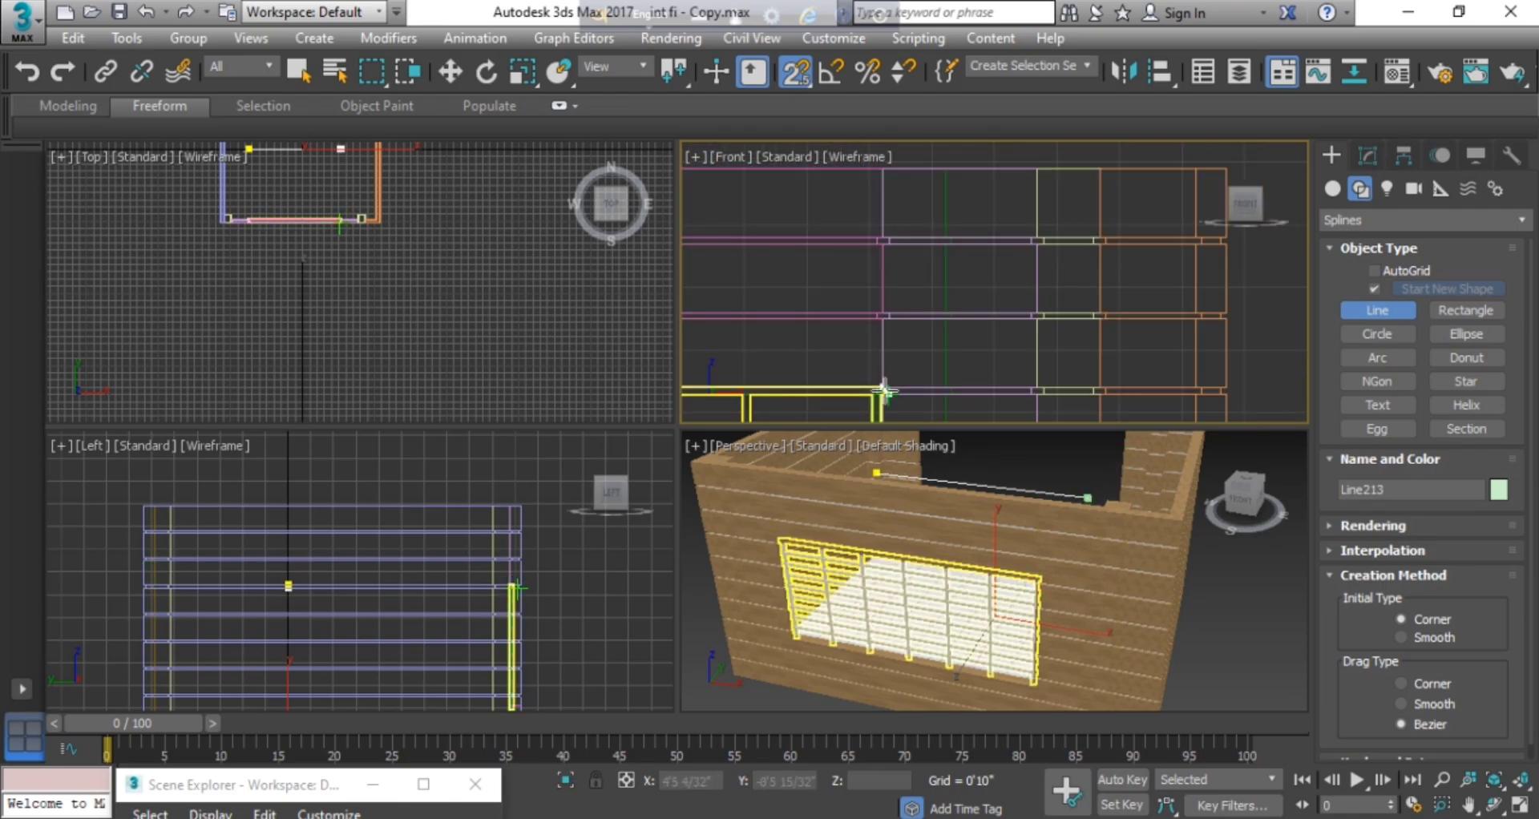
pyautogui.moveTo(886, 391); pyautogui.dragTo(883, 237, button='middle')
pyautogui.scroll(-3, 898, 340)
pyautogui.moveTo(897, 343)
pyautogui.mouseDown(button='middle')
pyautogui.moveTo(883, 93)
pyautogui.moveTo(885, 118)
pyautogui.mouseUp(button='middle')
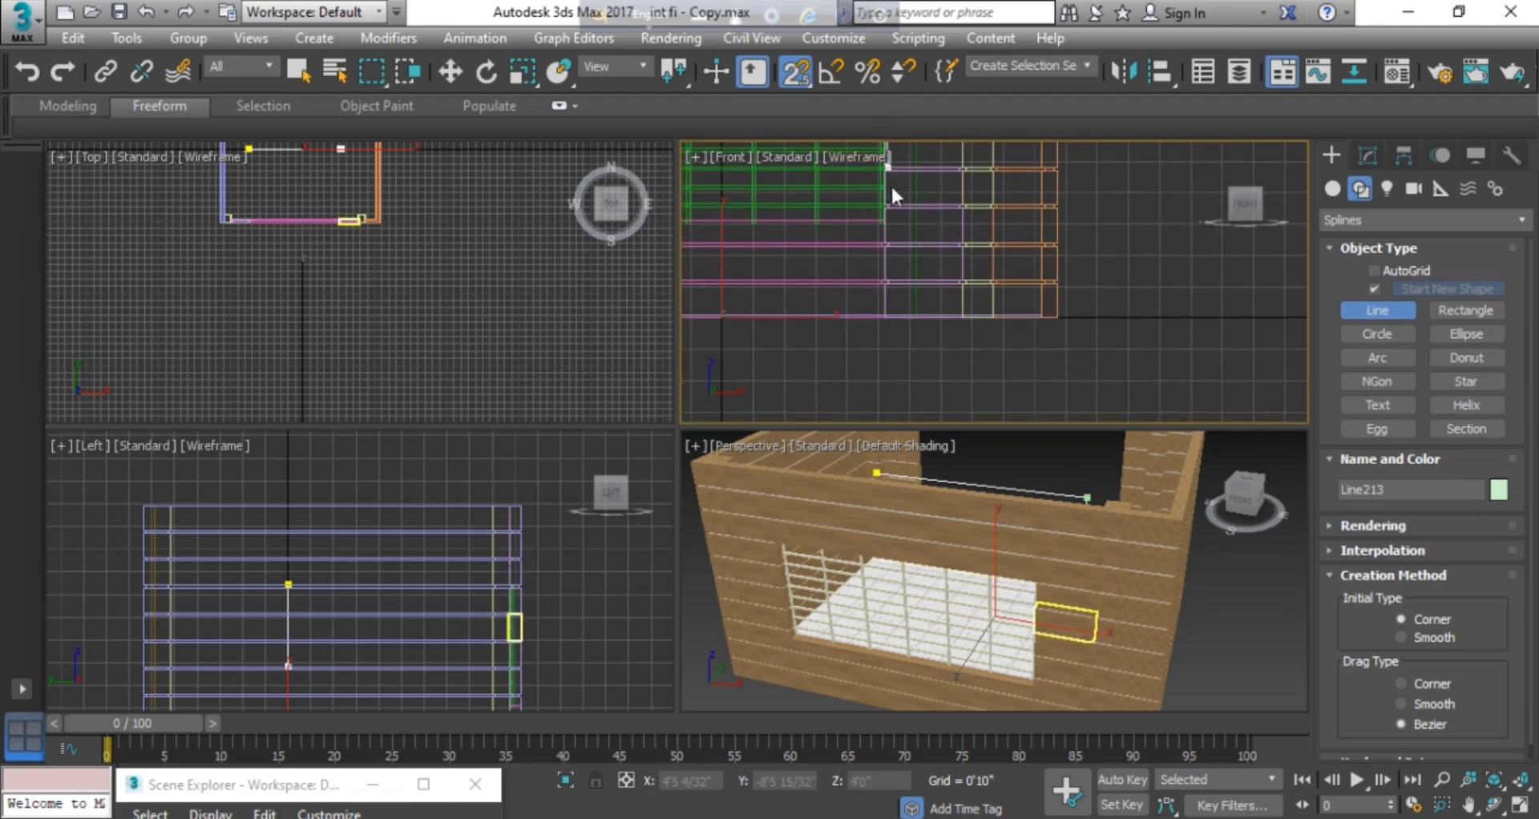
pyautogui.scroll(4, 890, 224)
pyautogui.moveTo(889, 225); pyautogui.dragTo(918, 351, button='middle')
pyautogui.scroll(3, 922, 344)
pyautogui.scroll(3, 922, 343)
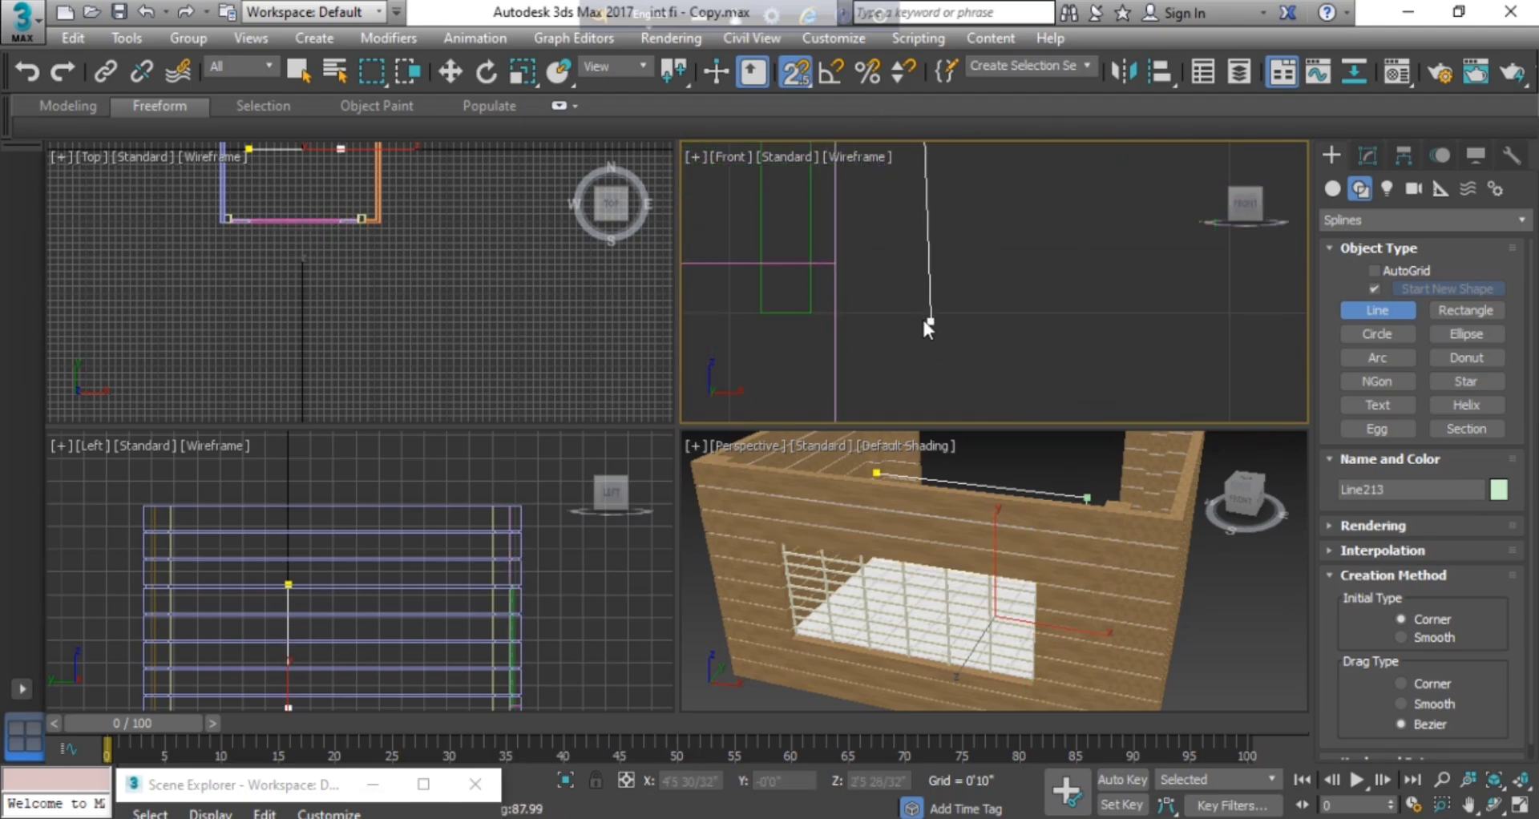
pyautogui.click(839, 266)
# Continue the line along the sill of the window opening to a vertex at its lower-left corner.
pyautogui.scroll(-2, 709, 282)
pyautogui.scroll(-4, 739, 296)
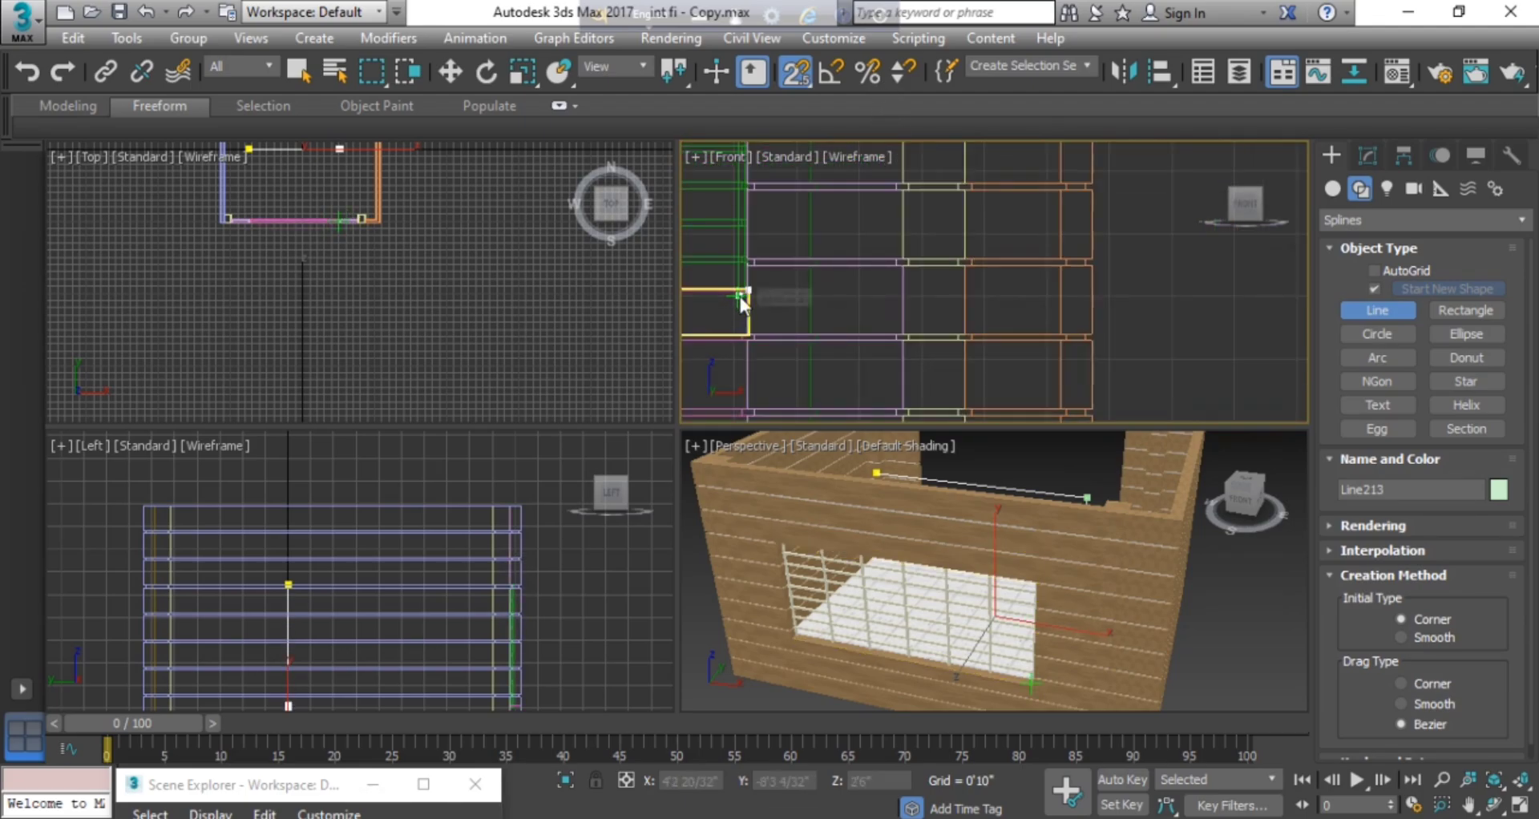
pyautogui.moveTo(739, 296); pyautogui.dragTo(1165, 305, button='middle')
pyautogui.moveTo(766, 313); pyautogui.dragTo(1106, 344, button='middle')
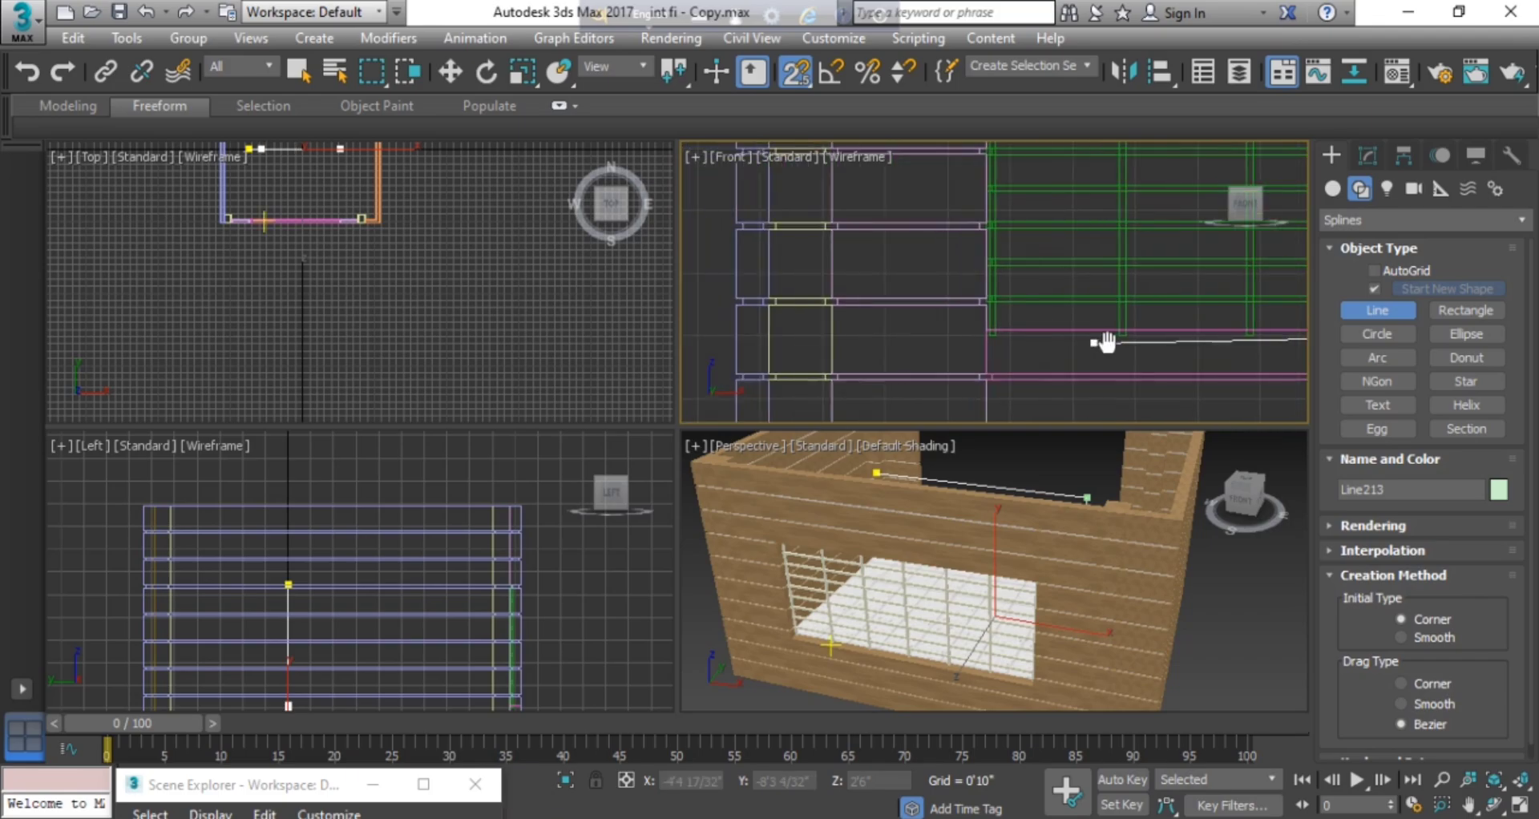
pyautogui.scroll(2, 961, 335)
pyautogui.scroll(5, 1012, 328)
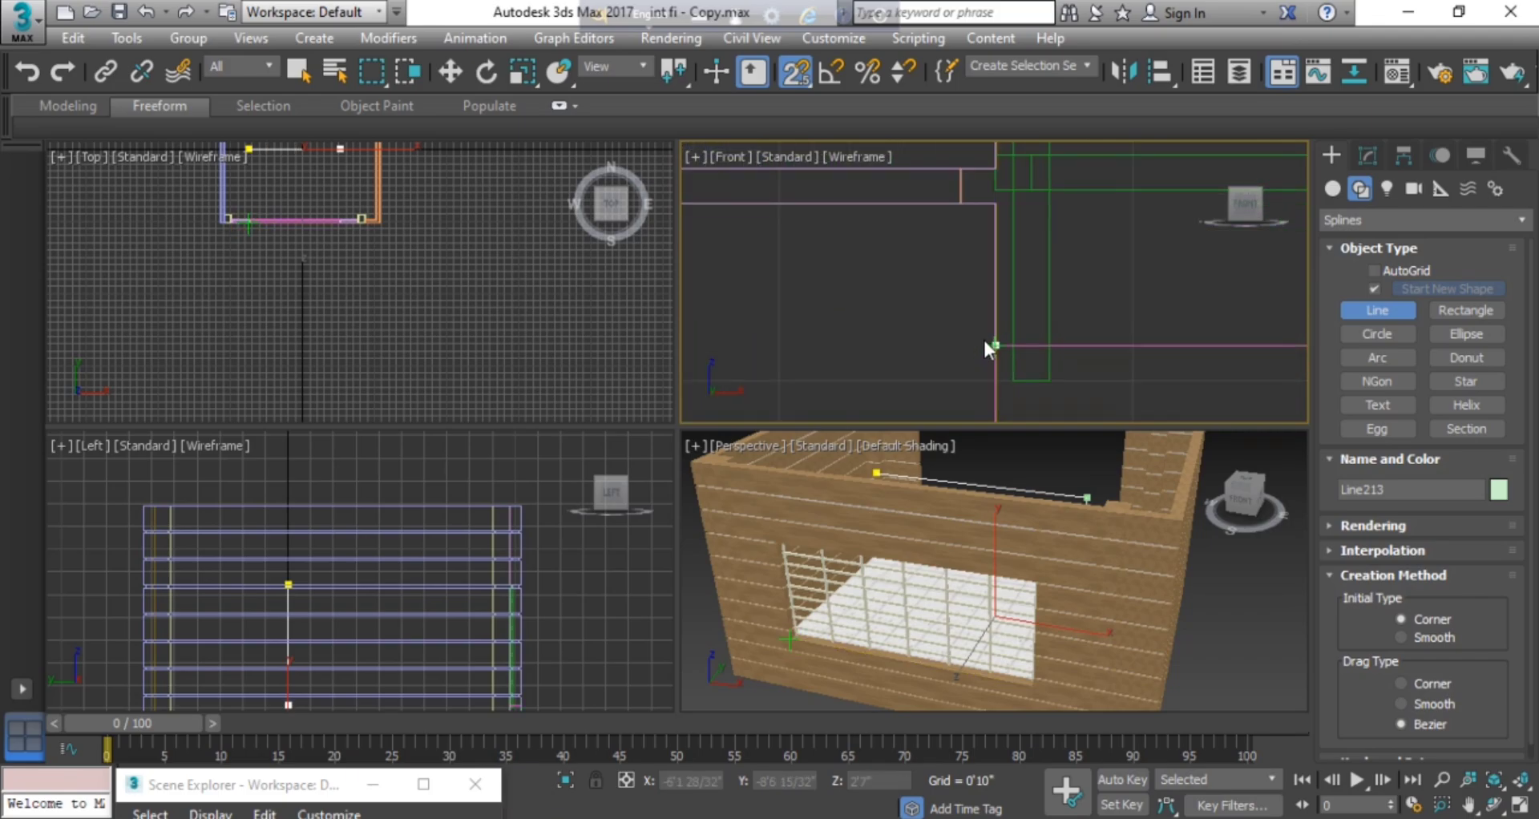
pyautogui.click(985, 343)
# Bring the line back to its starting vertex at the opening's upper-left corner and close the spline.
pyautogui.scroll(-6, 999, 258)
pyautogui.moveTo(1005, 234); pyautogui.dragTo(970, 357, button='middle')
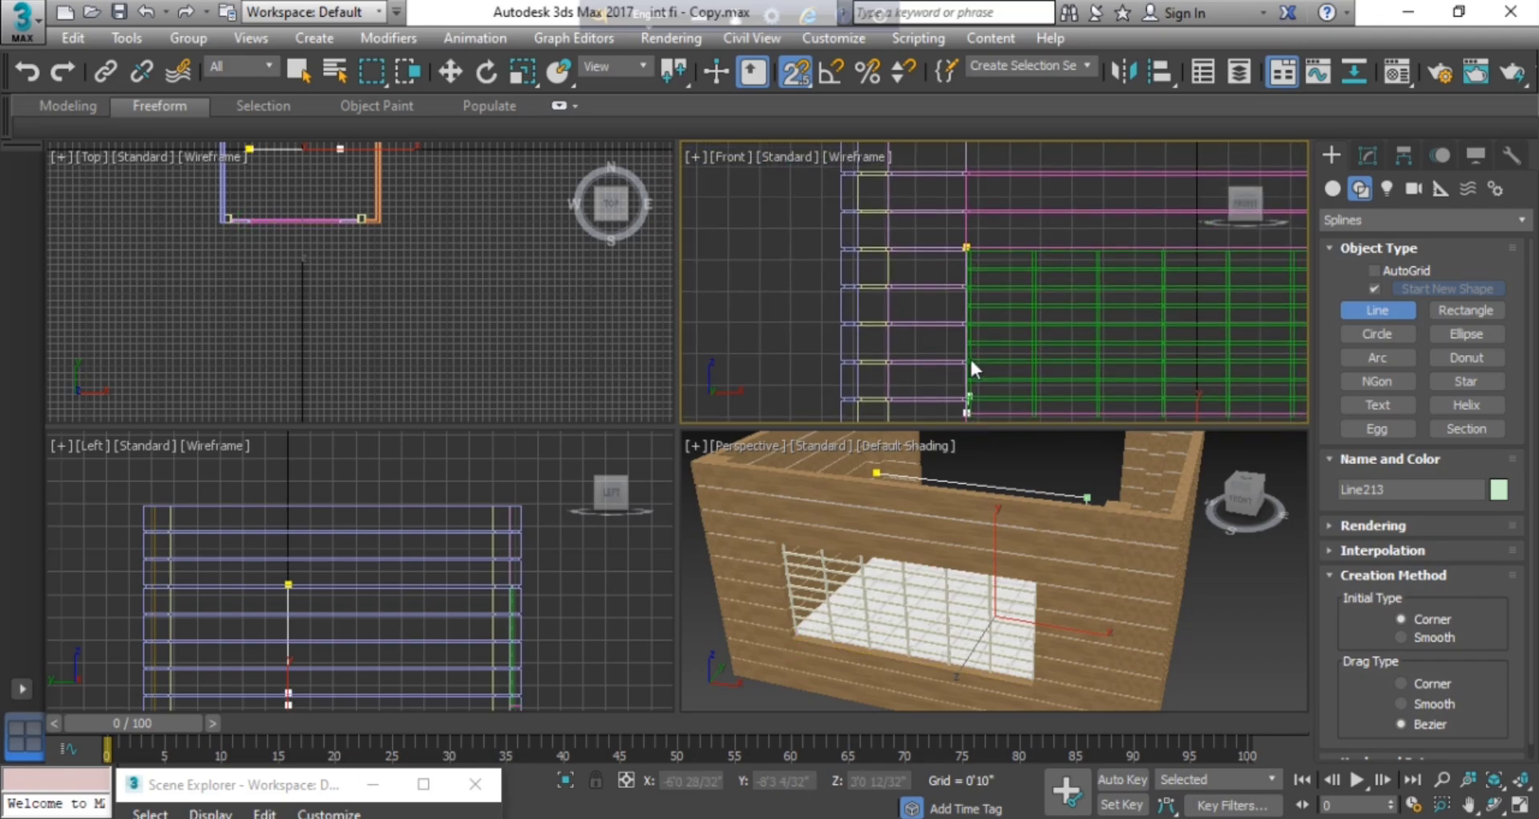
pyautogui.scroll(4, 964, 261)
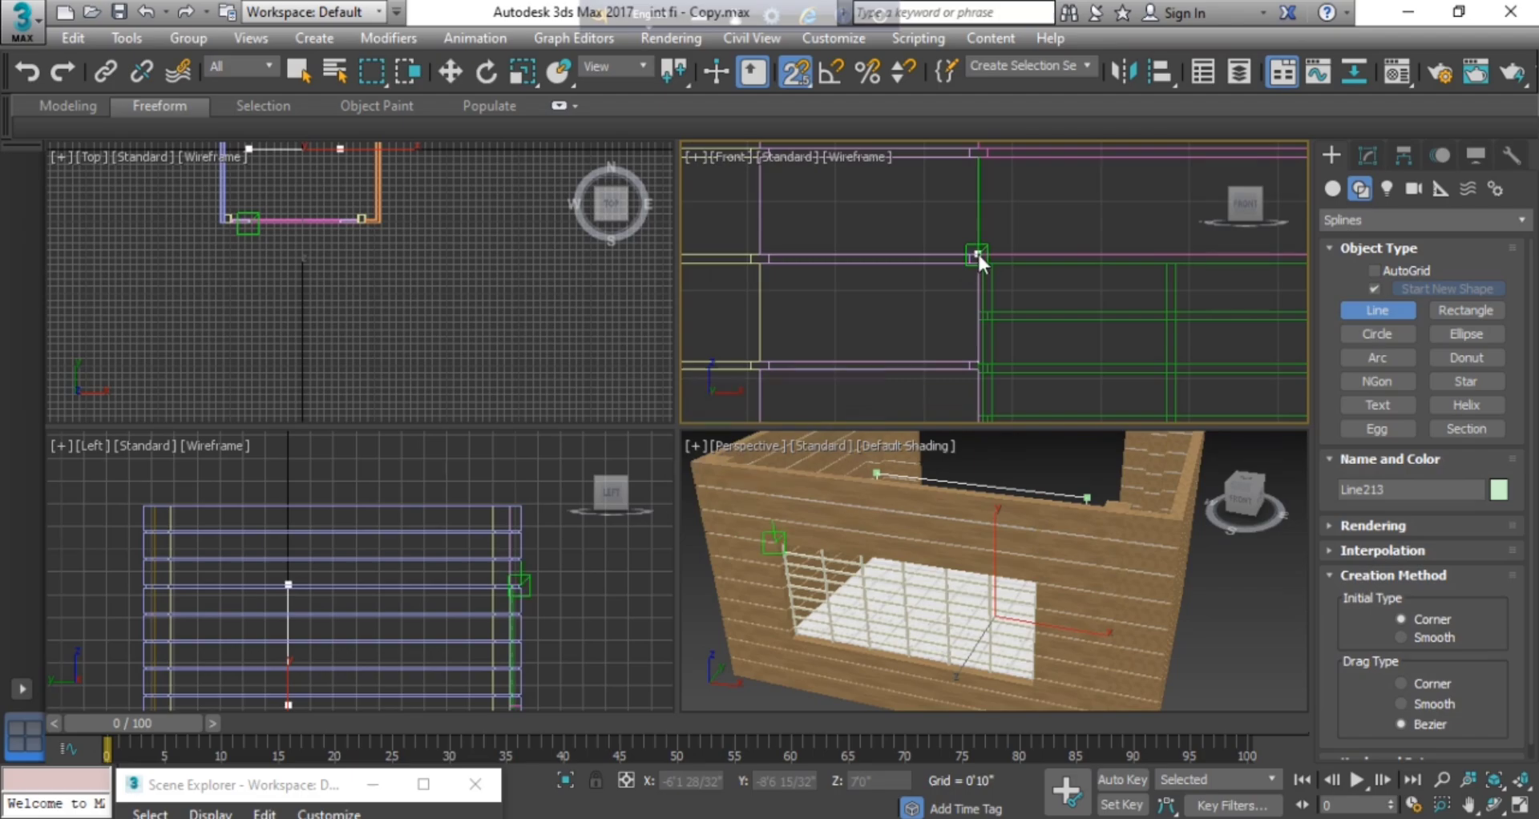
pyautogui.click(978, 253)
pyautogui.click(738, 490)
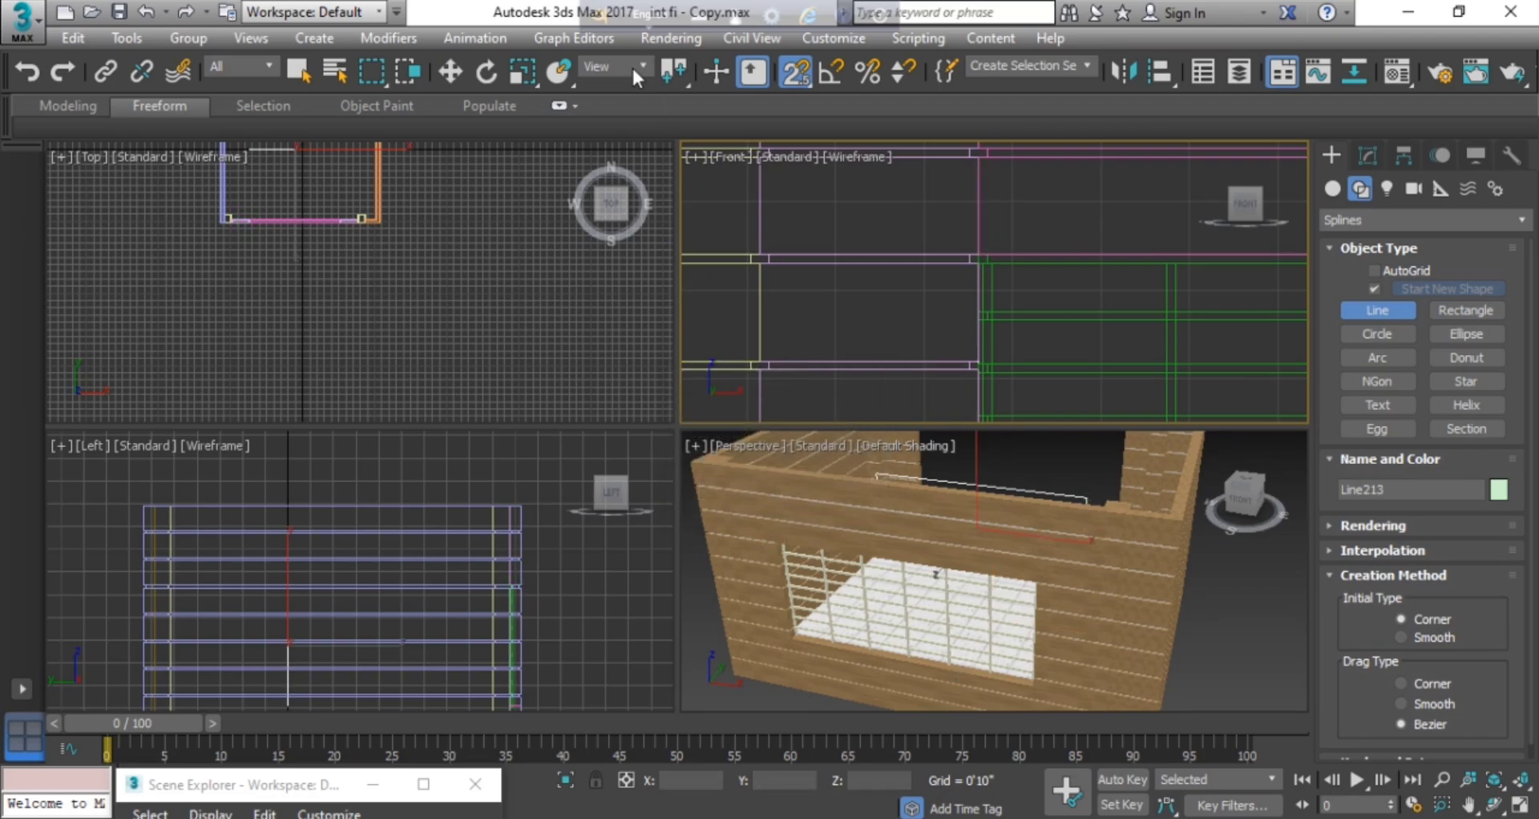
# Turn snapping off and convert the closed window outline to an editable spline.
pyautogui.click(451, 73)
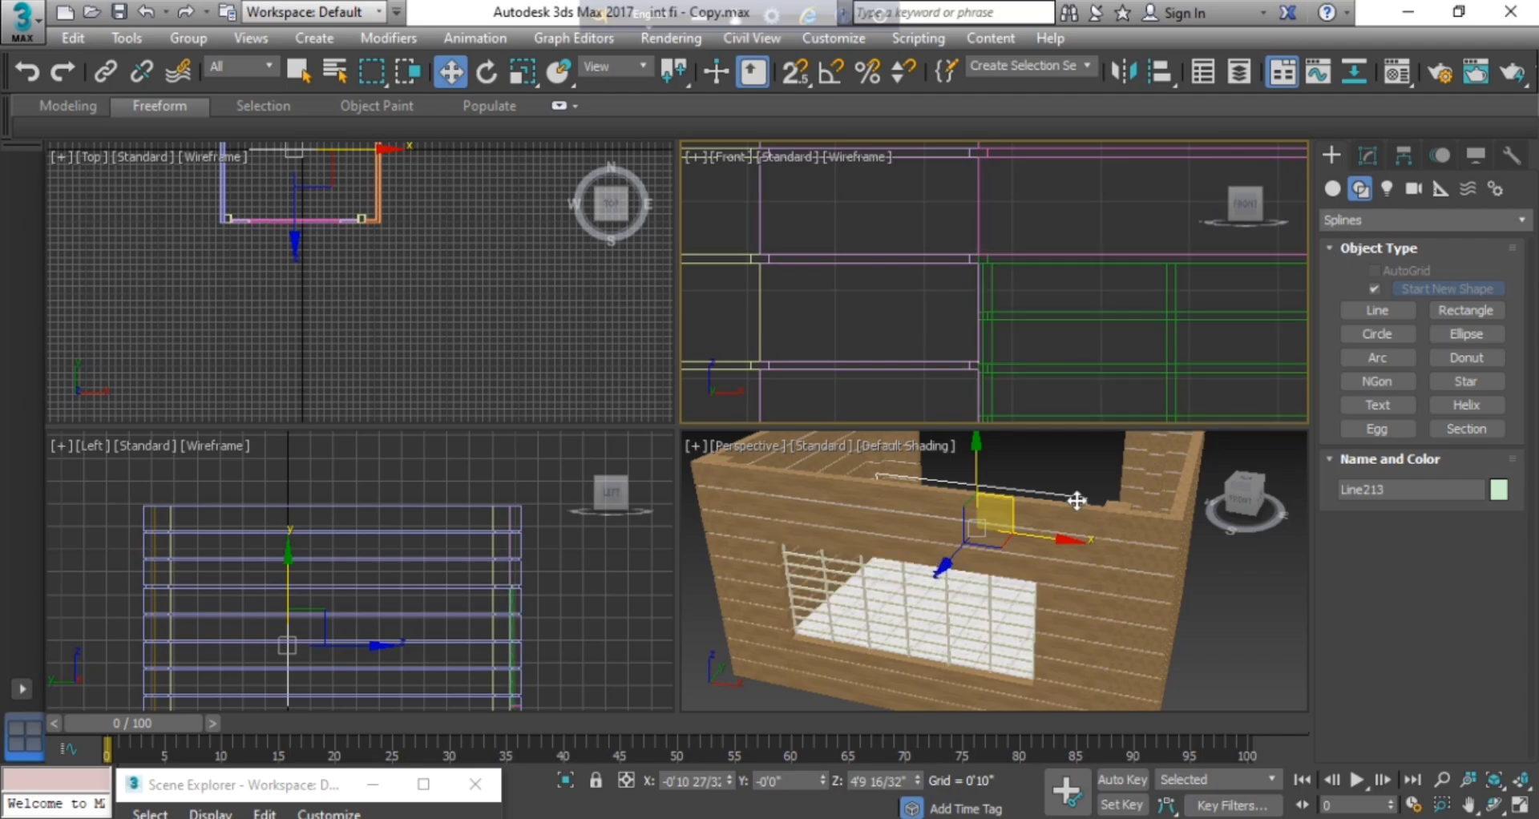
pyautogui.click(938, 611)
pyautogui.rightClick(951, 482)
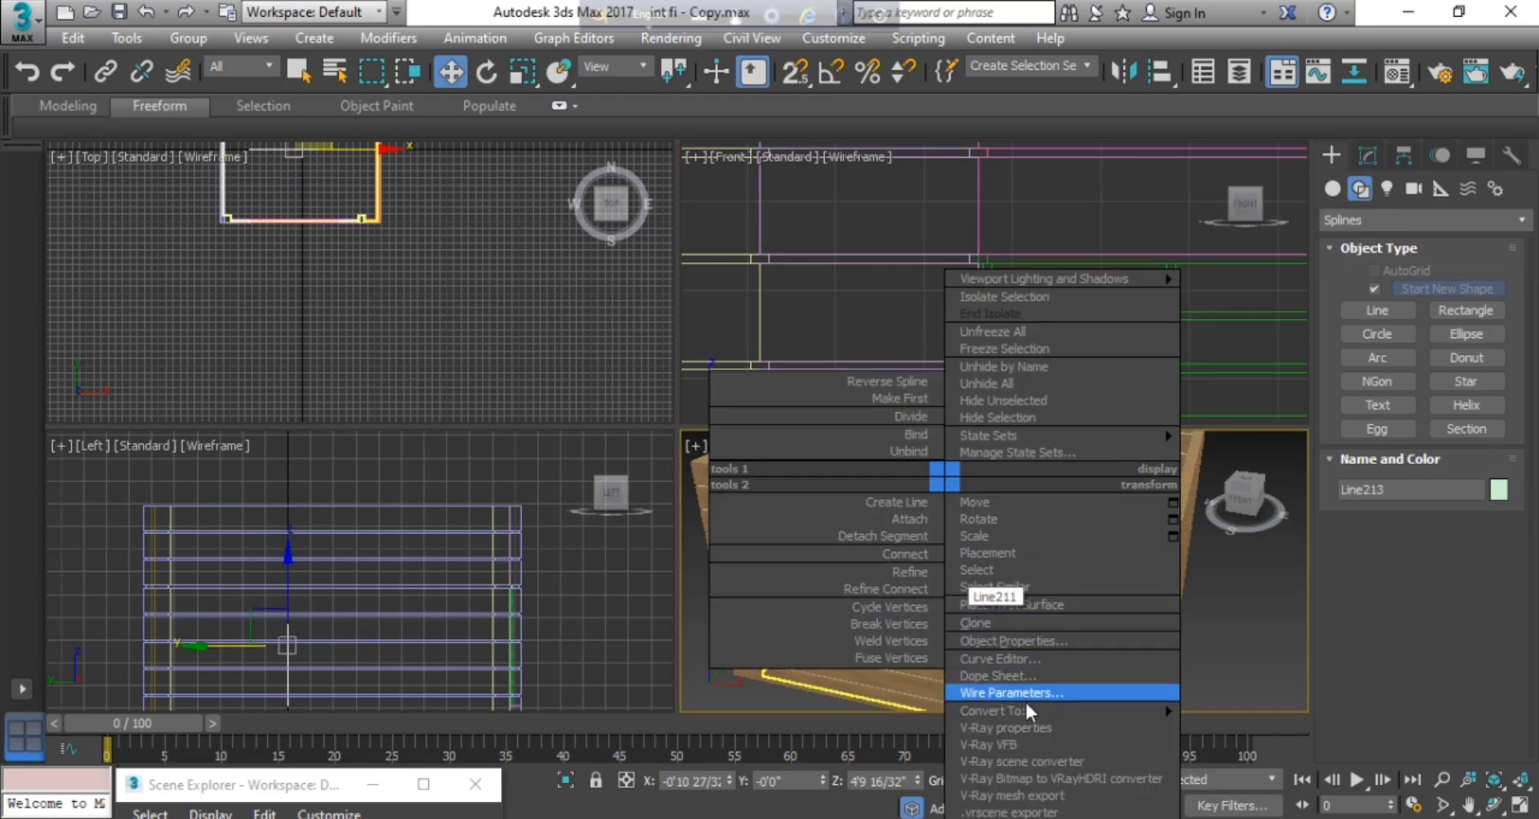
pyautogui.moveTo(1025, 711)
pyautogui.click(1282, 712)
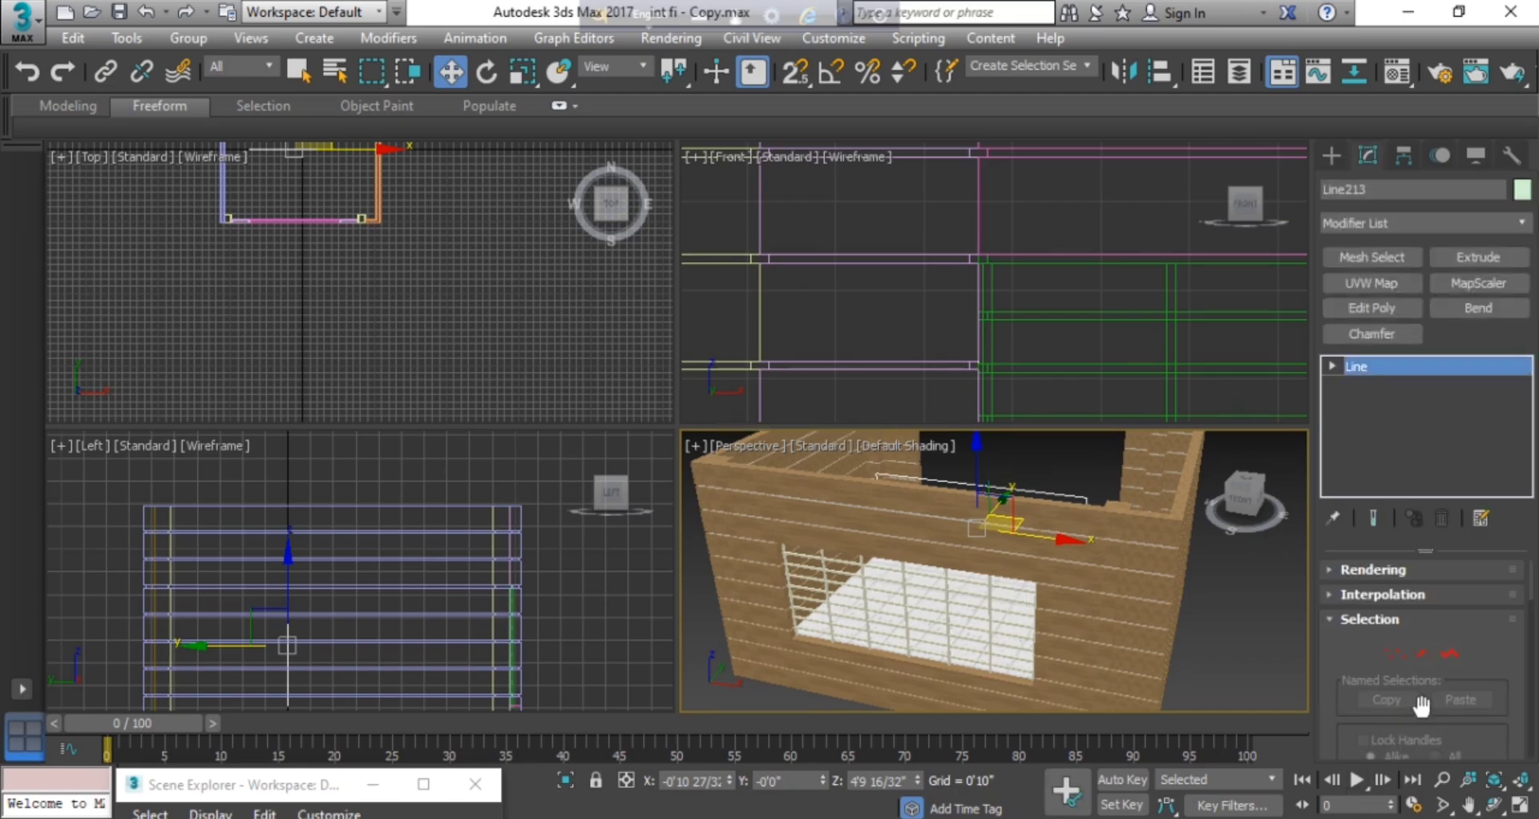
# At the Spline sub-object level, apply a 2" Outline to the rectangular window shape.
pyautogui.click(1449, 653)
pyautogui.scroll(-5, 1491, 669)
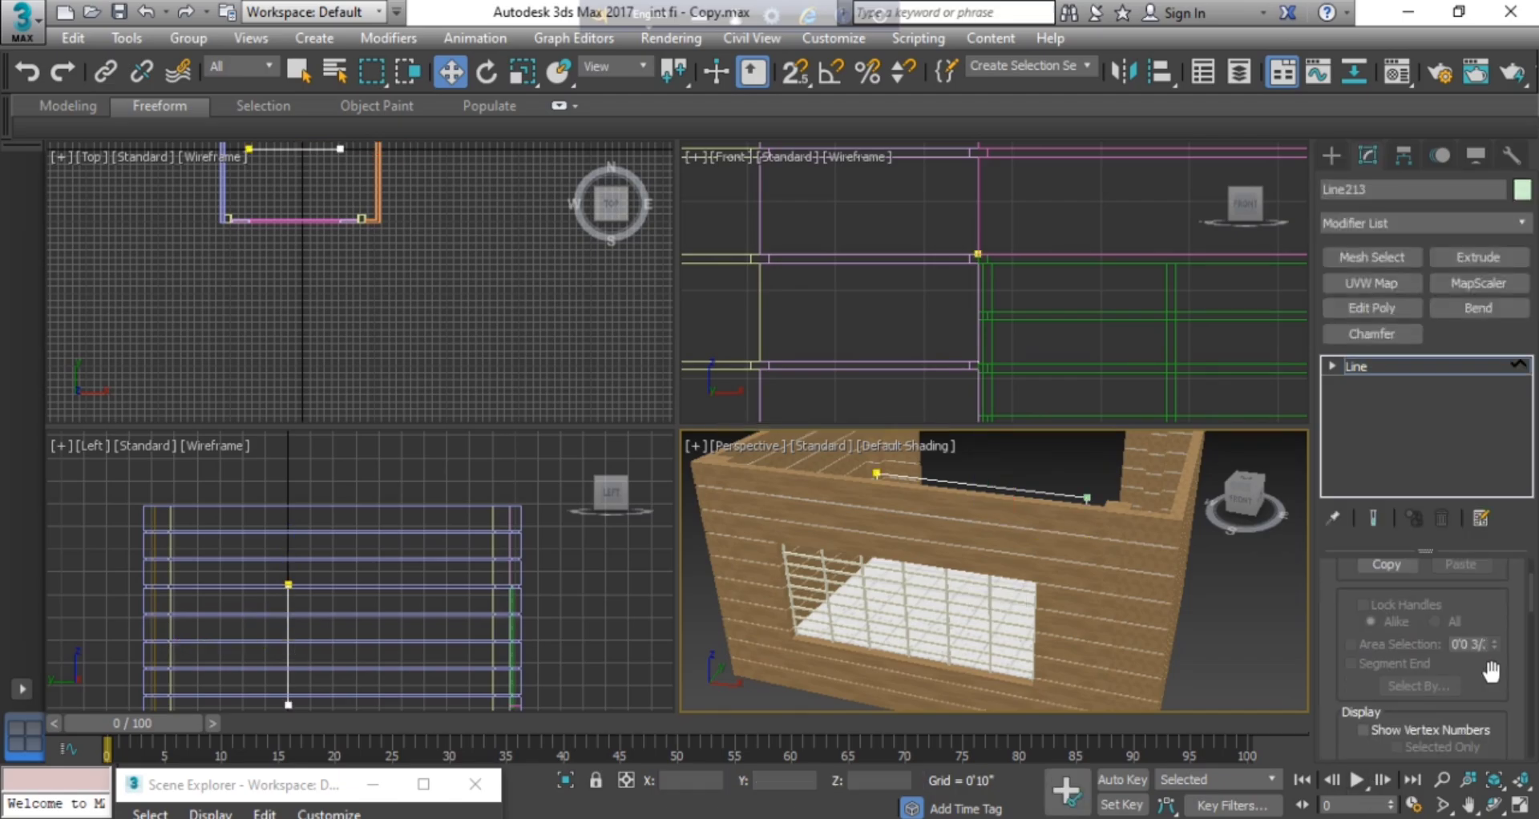
pyautogui.scroll(-5, 1484, 675)
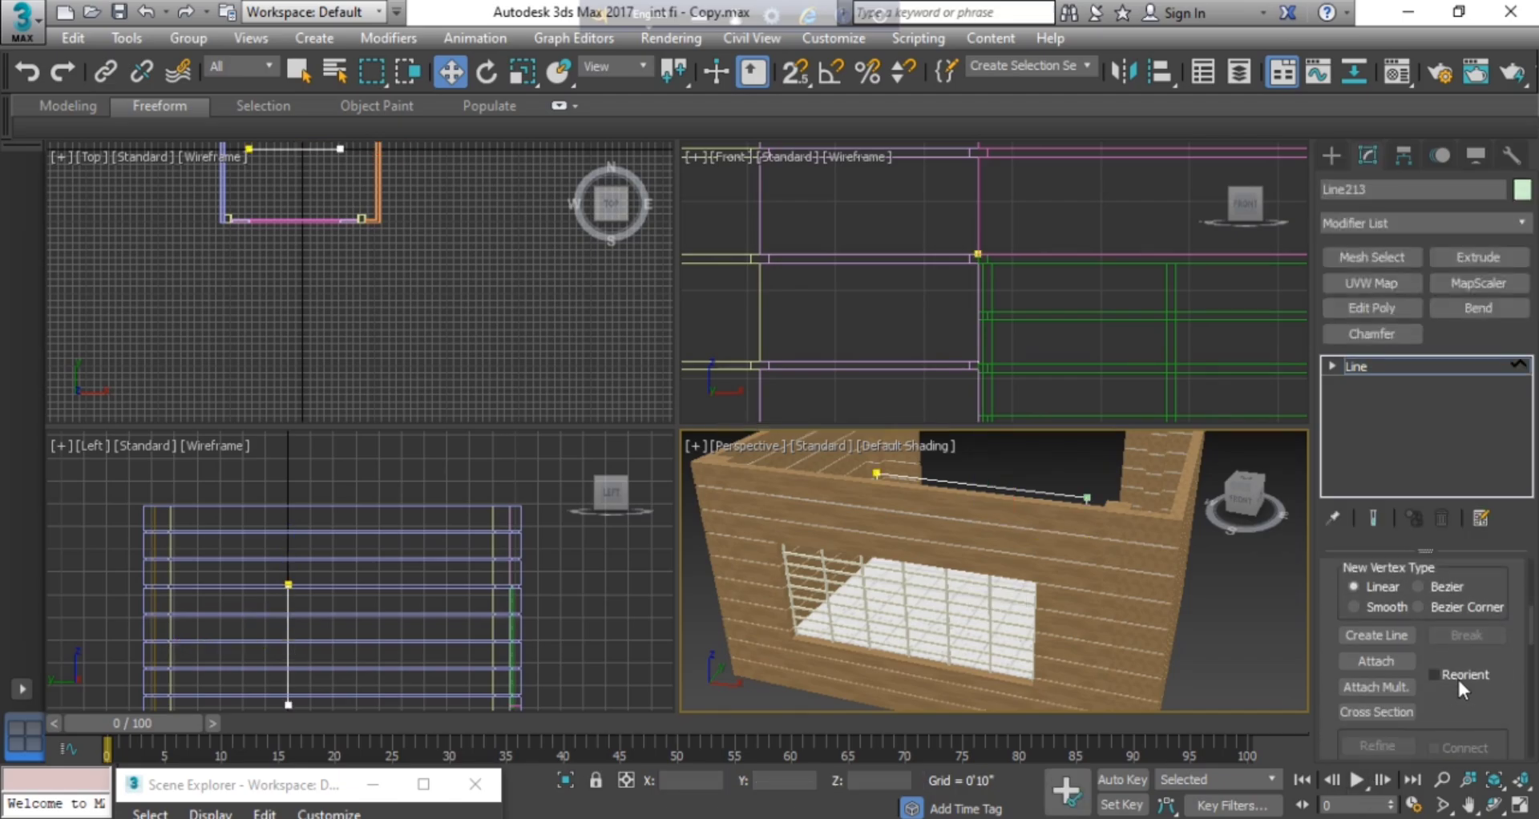
pyautogui.scroll(-3, 1457, 681)
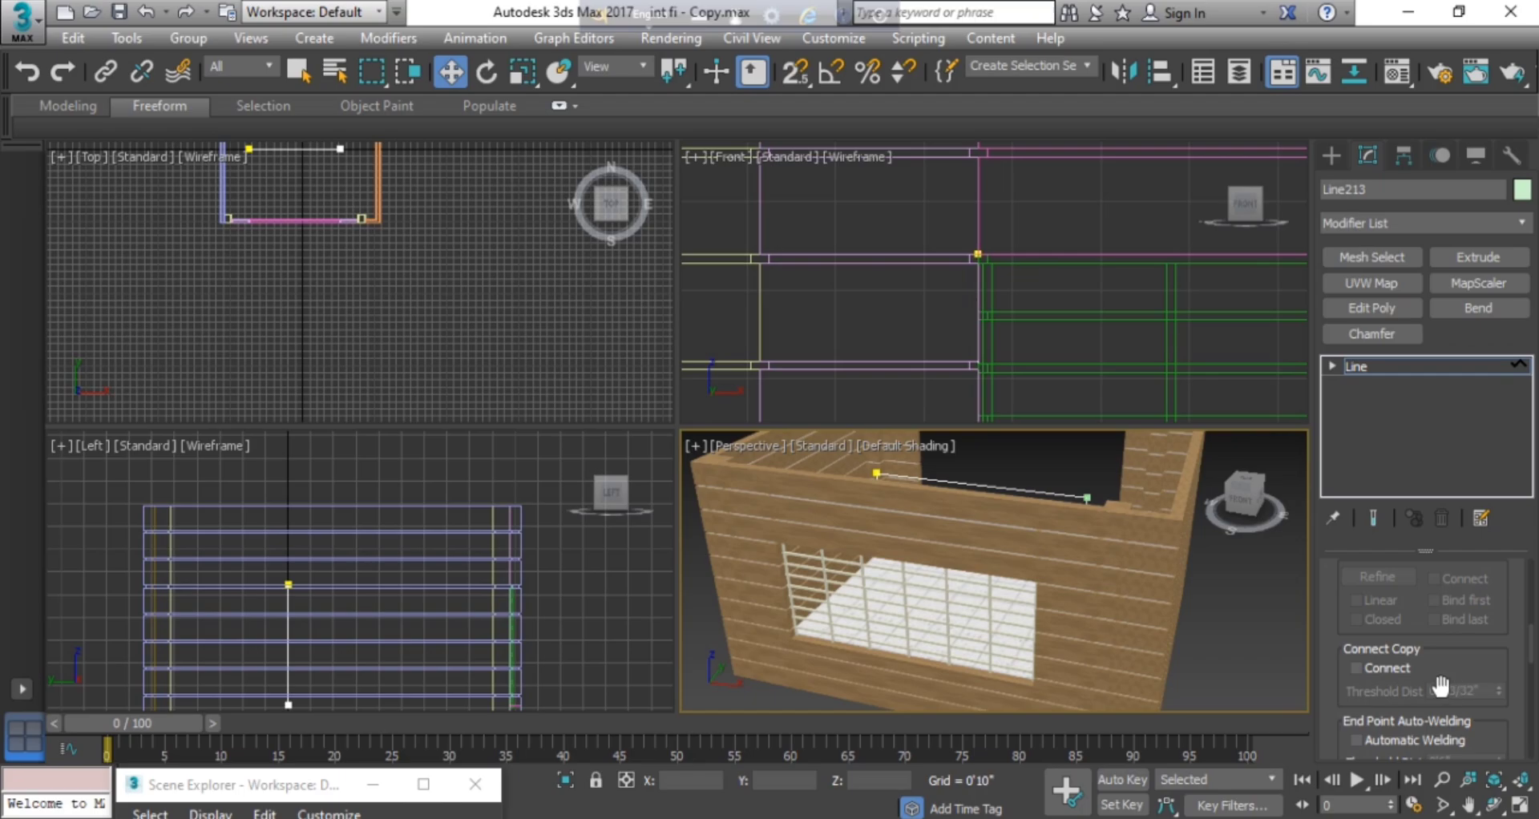
pyautogui.scroll(-3, 1458, 693)
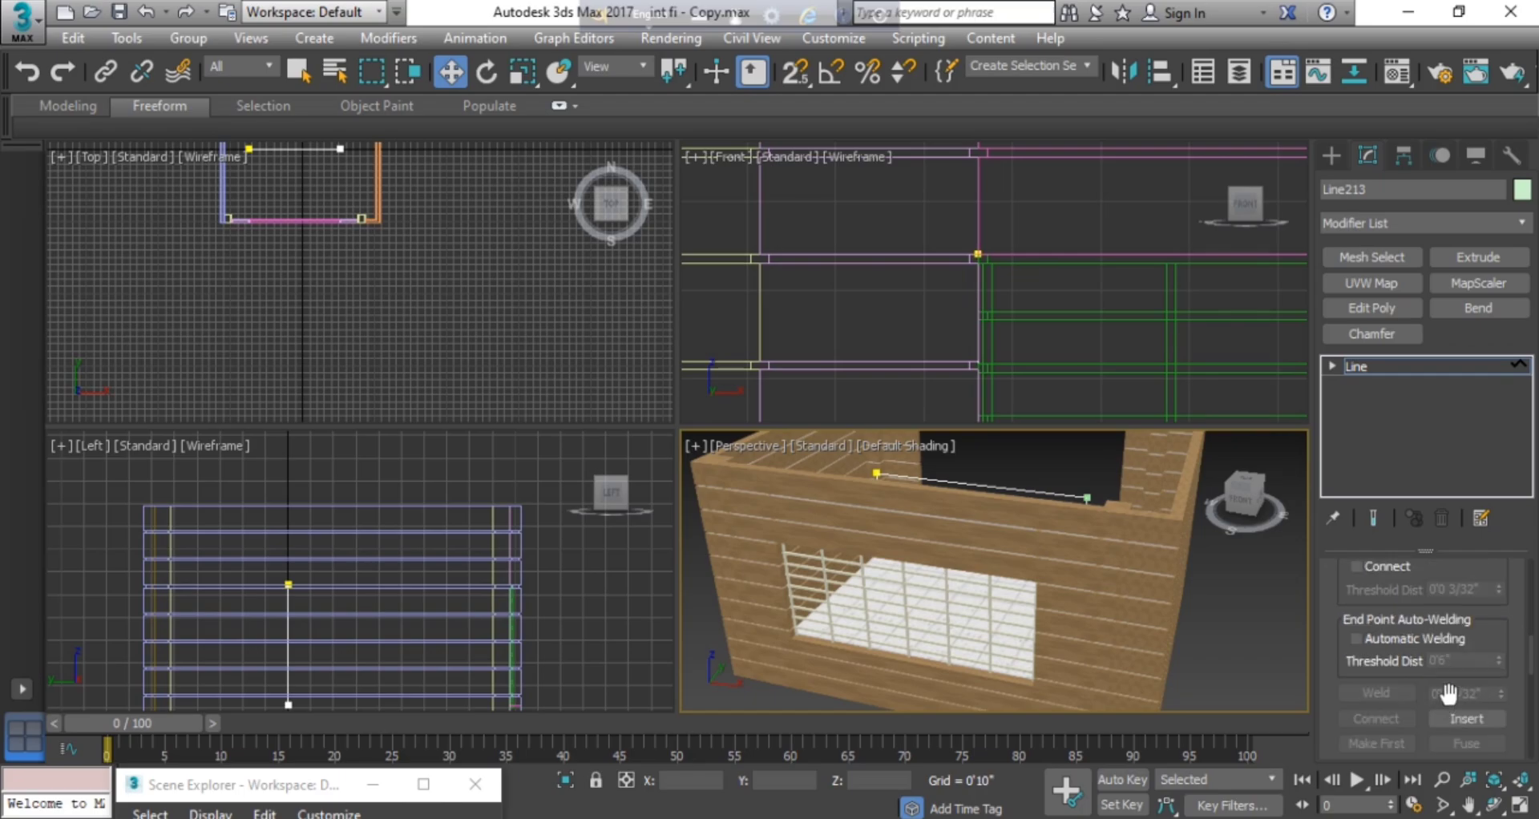
pyautogui.scroll(2, 1443, 689)
pyautogui.scroll(6, 1440, 685)
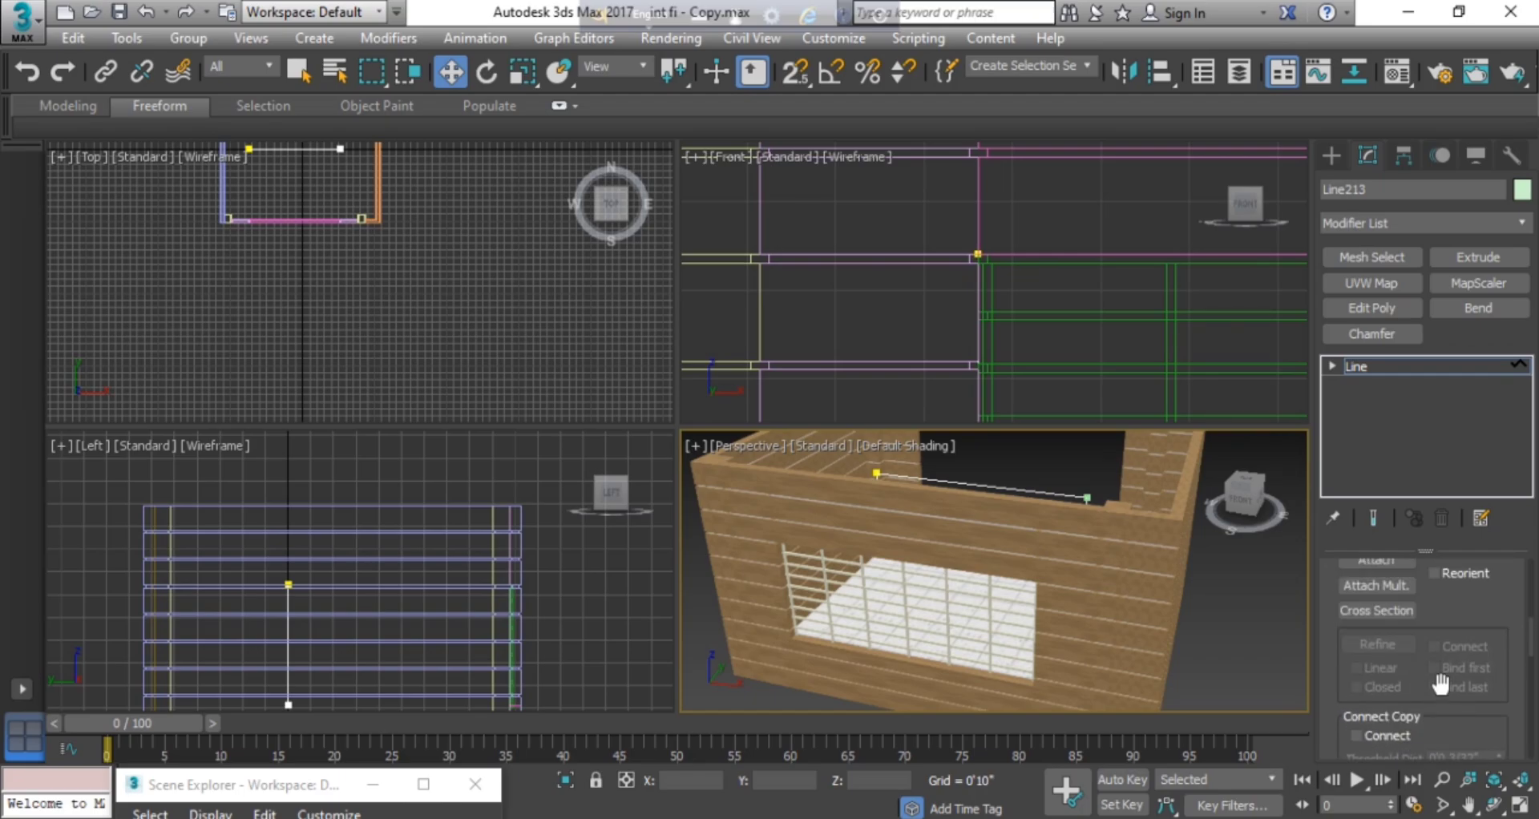
pyautogui.scroll(5, 1436, 675)
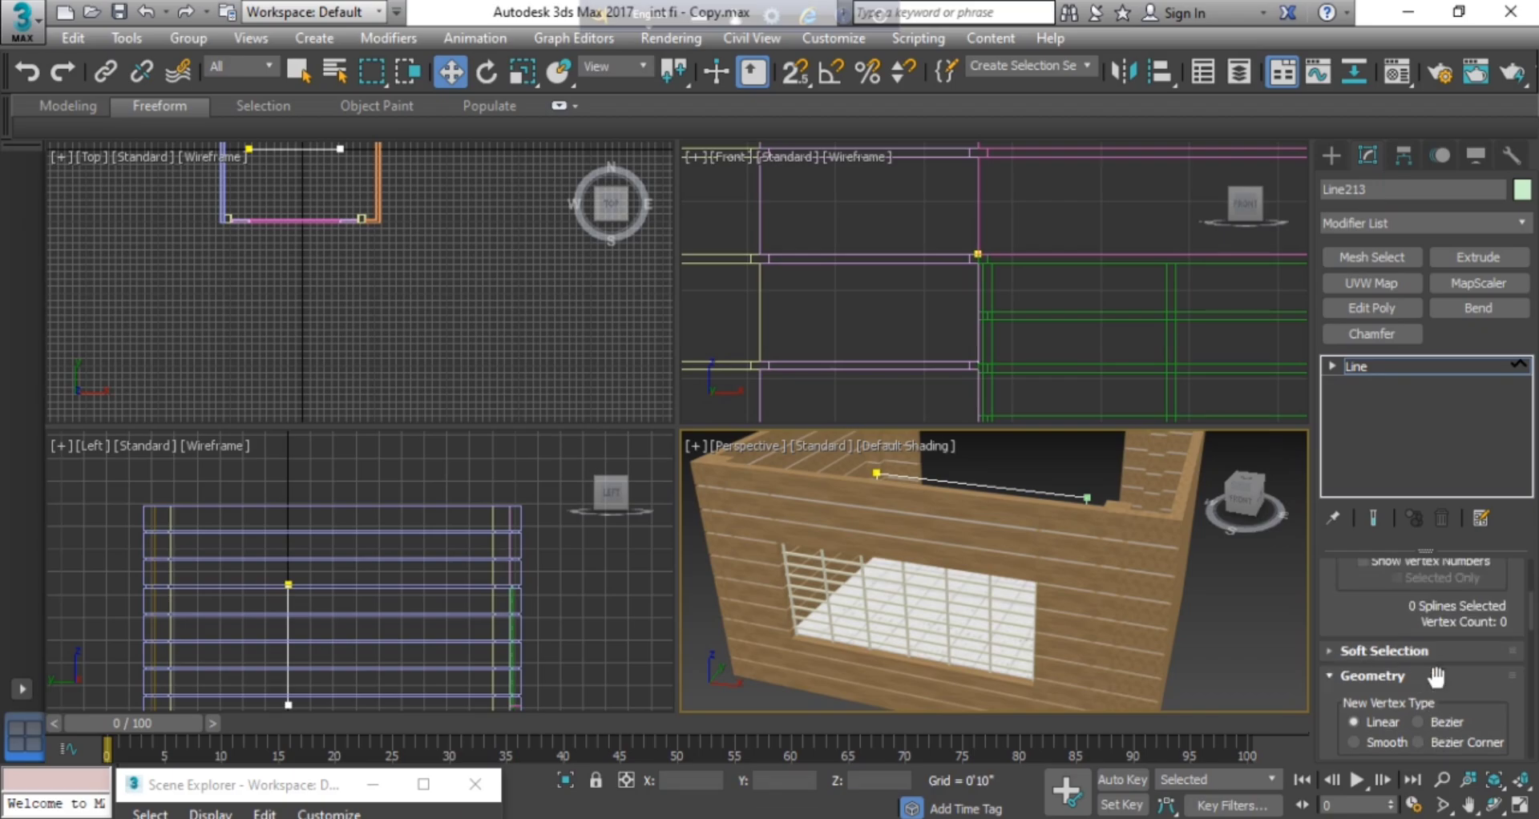
pyautogui.scroll(-6, 1445, 679)
pyautogui.scroll(-8, 1445, 680)
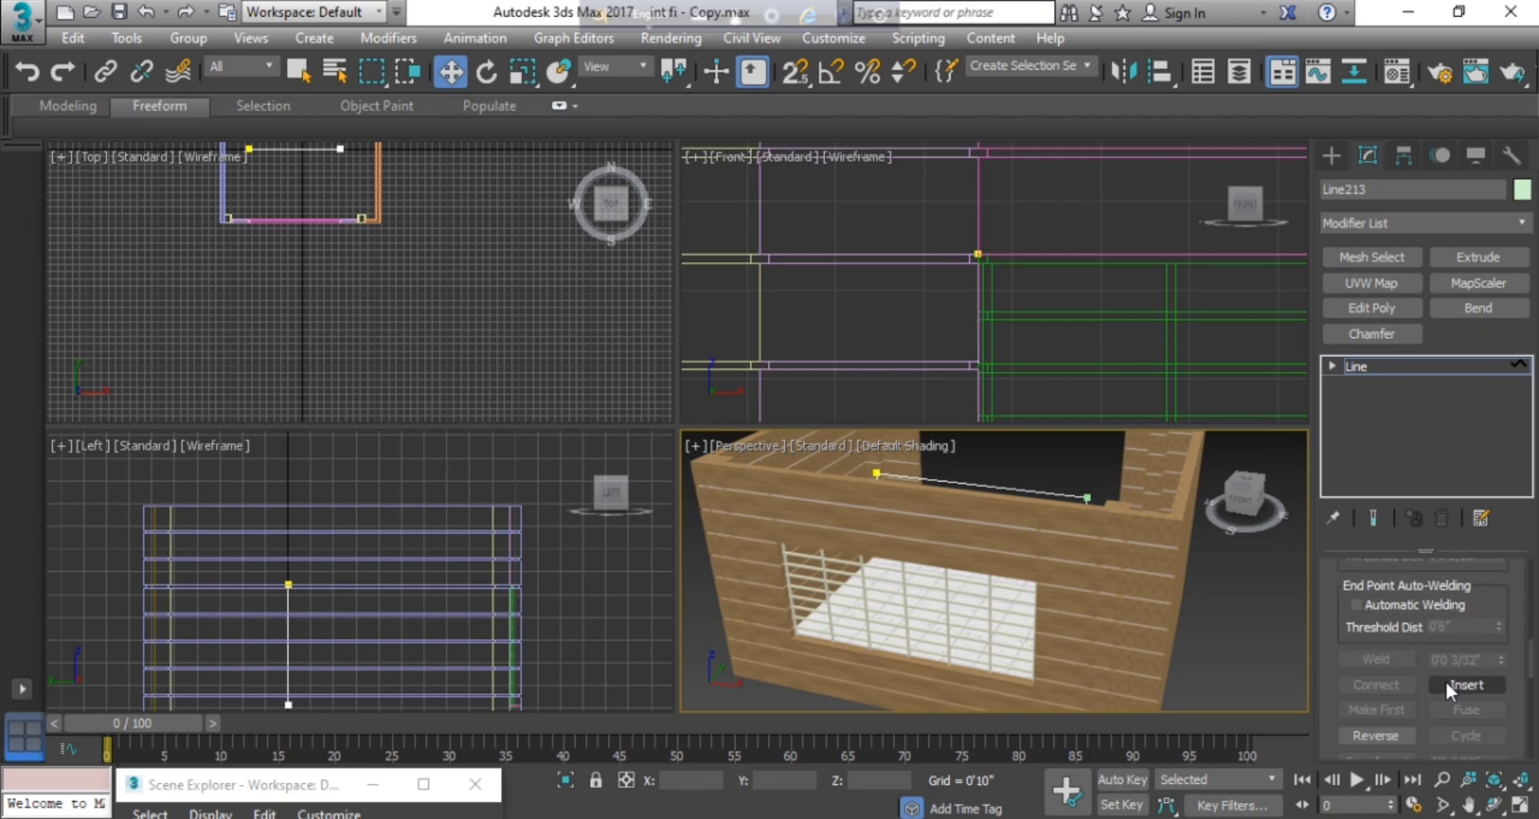
pyautogui.click(1443, 703)
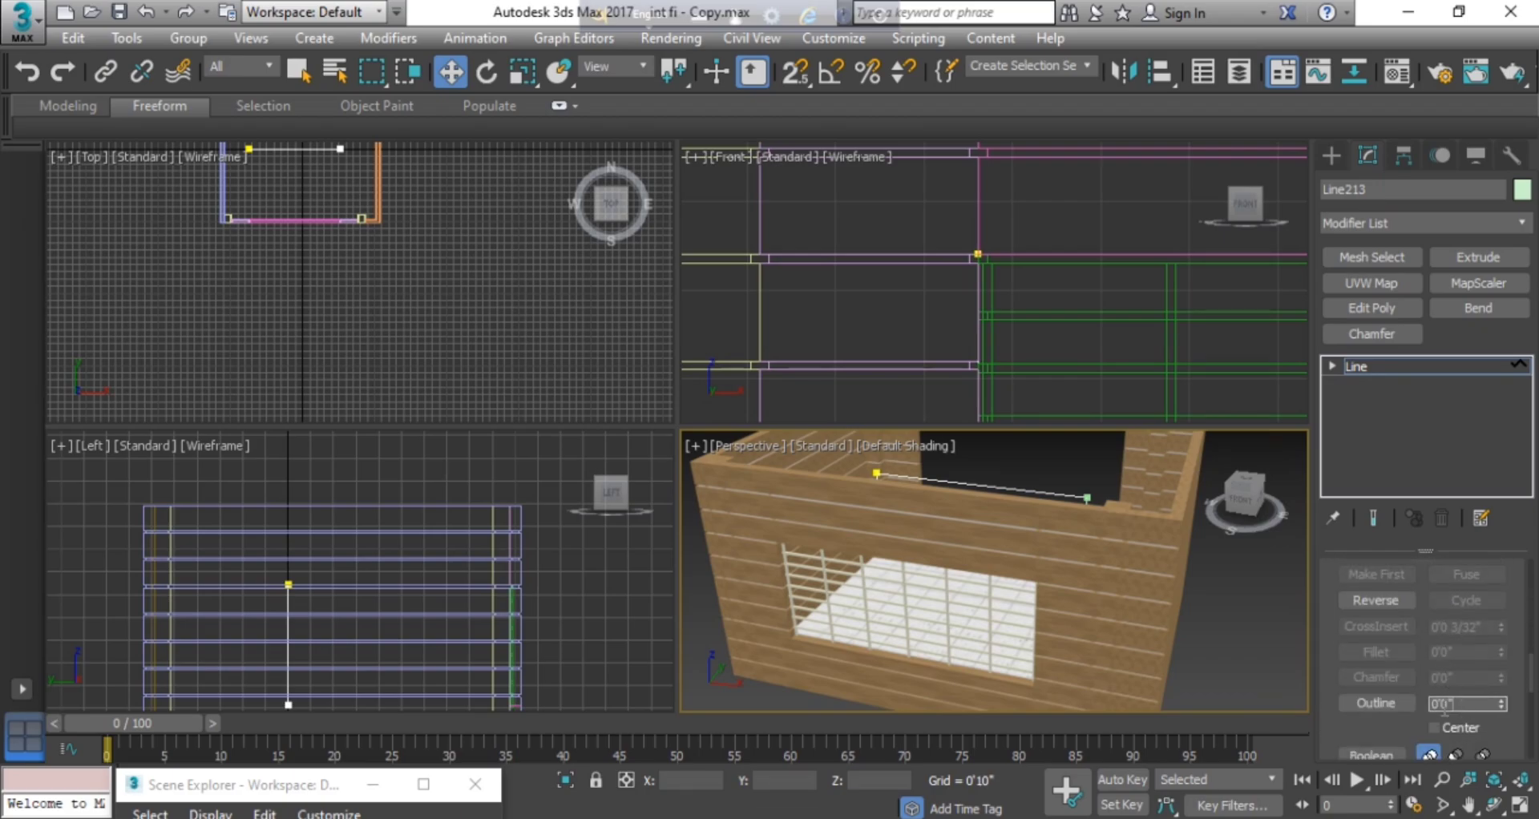
pyautogui.write('2"')
pyautogui.press('Return')
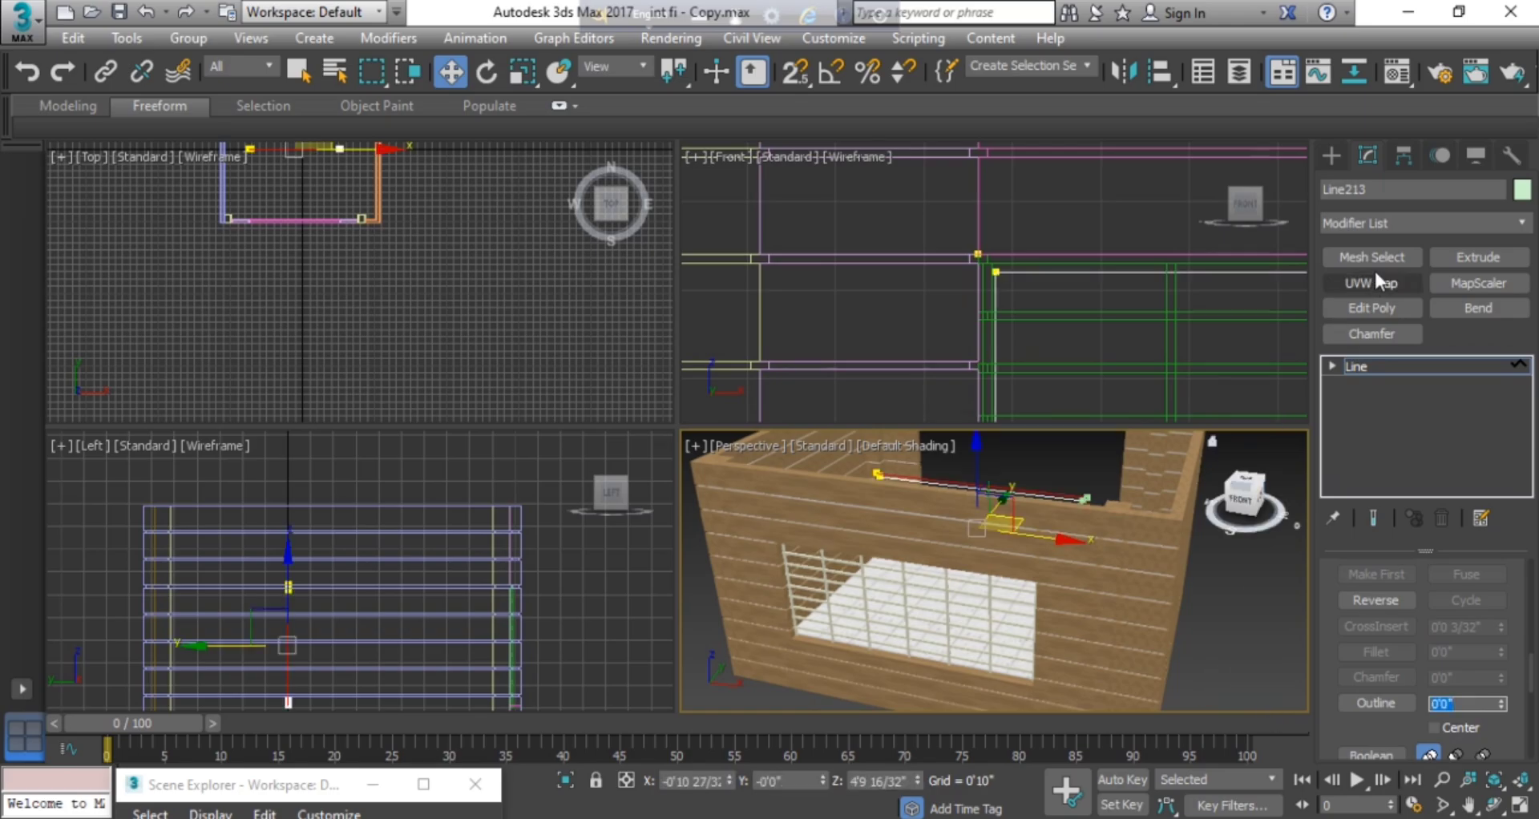
# Extrude the outlined window frame by an amount of 2".
pyautogui.click(1469, 256)
pyautogui.scroll(3, 1418, 665)
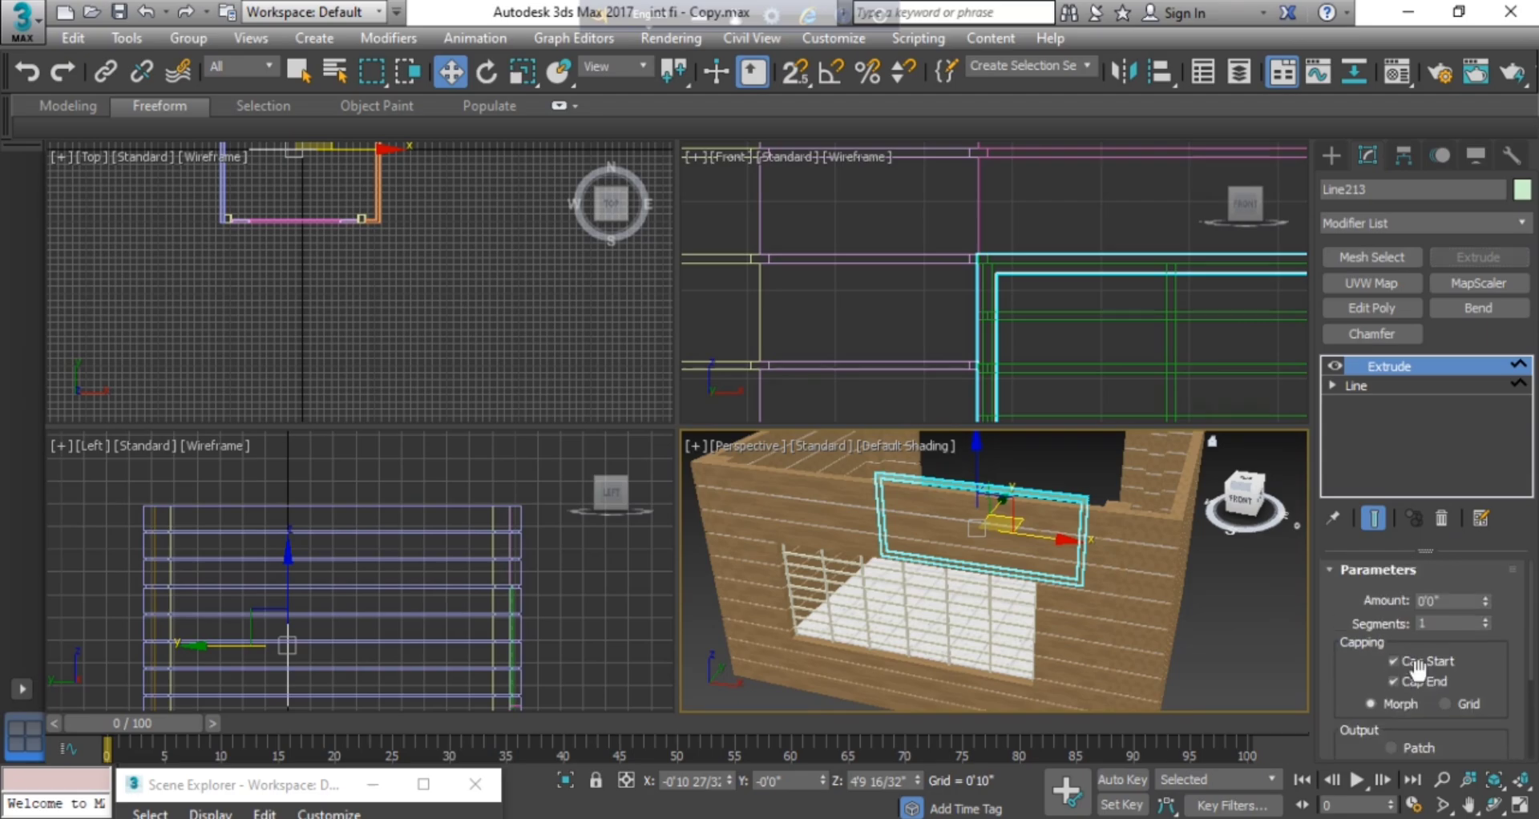
pyautogui.doubleClick(1447, 601)
pyautogui.write('2')
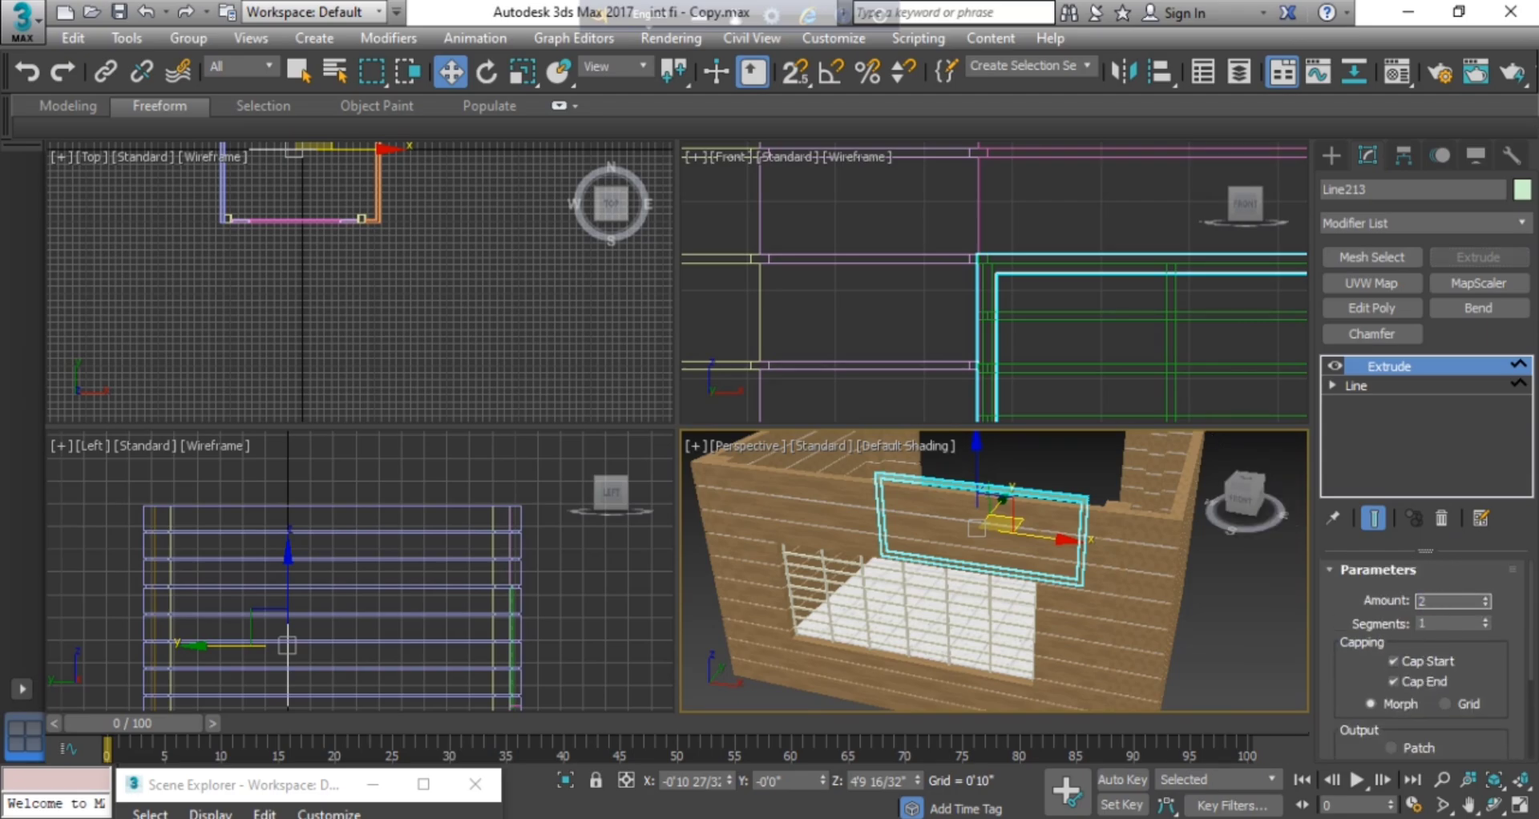
pyautogui.press('Return')
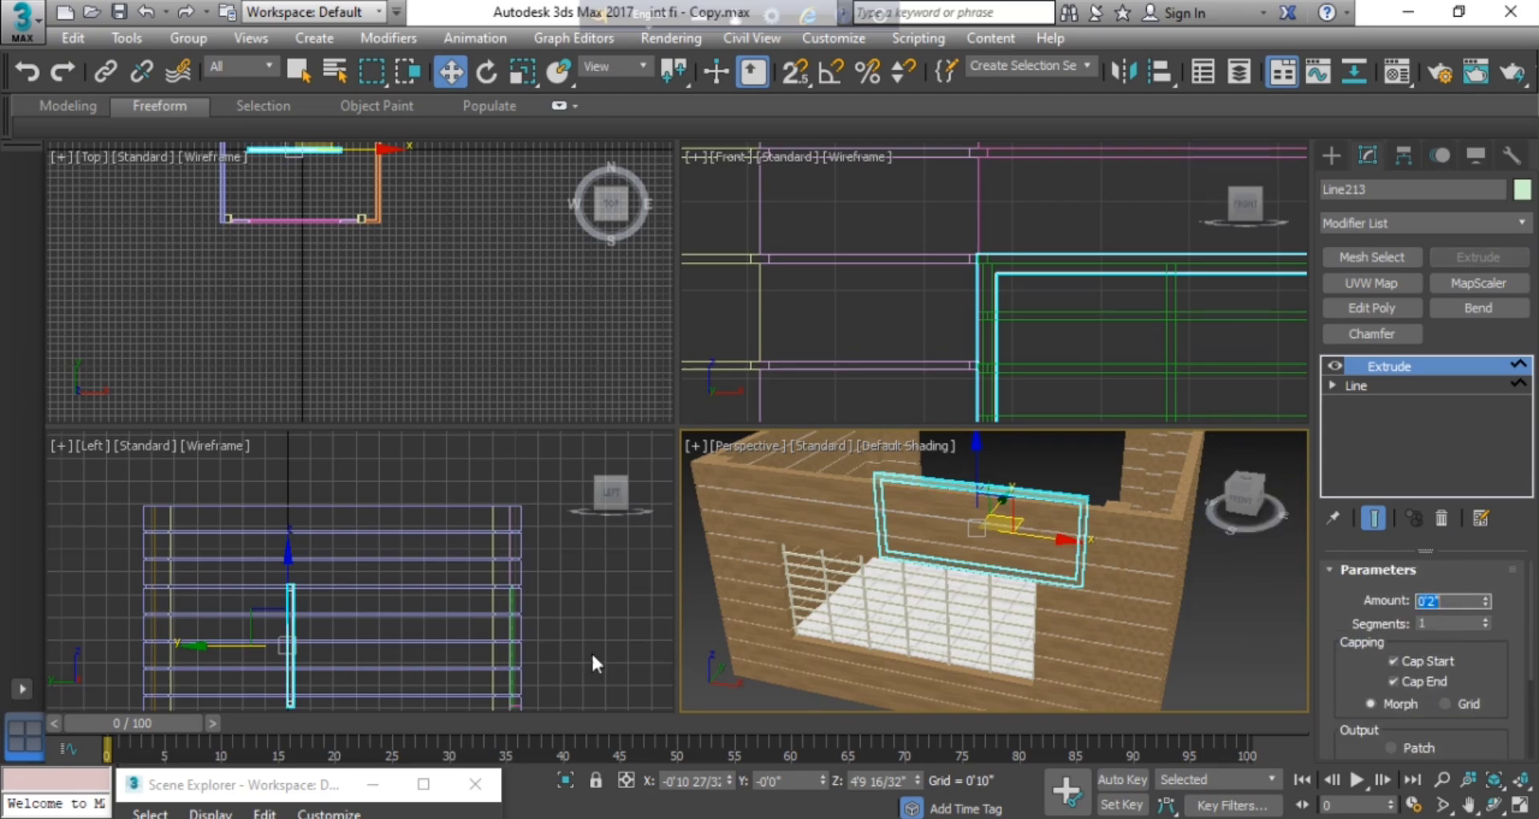
# Move the window frame along Y in the Top view to about -12'4", outside the wall with the window opening.
pyautogui.click(450, 73)
pyautogui.scroll(-4, 1054, 587)
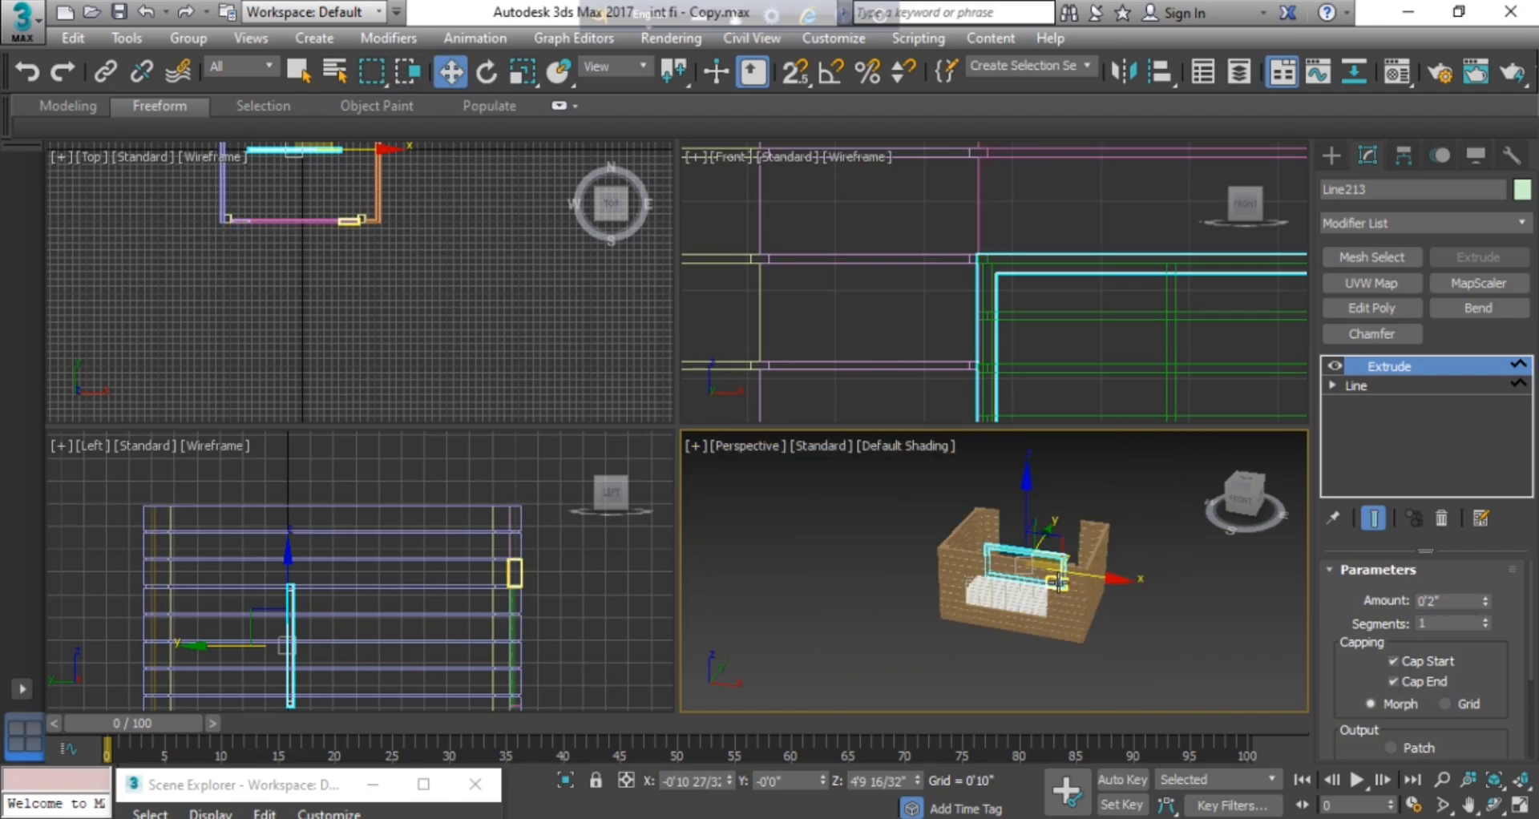
pyautogui.keyDown('alt'); pyautogui.moveTo(1054, 587); pyautogui.dragTo(1038, 632, button='middle'); pyautogui.keyUp('alt')
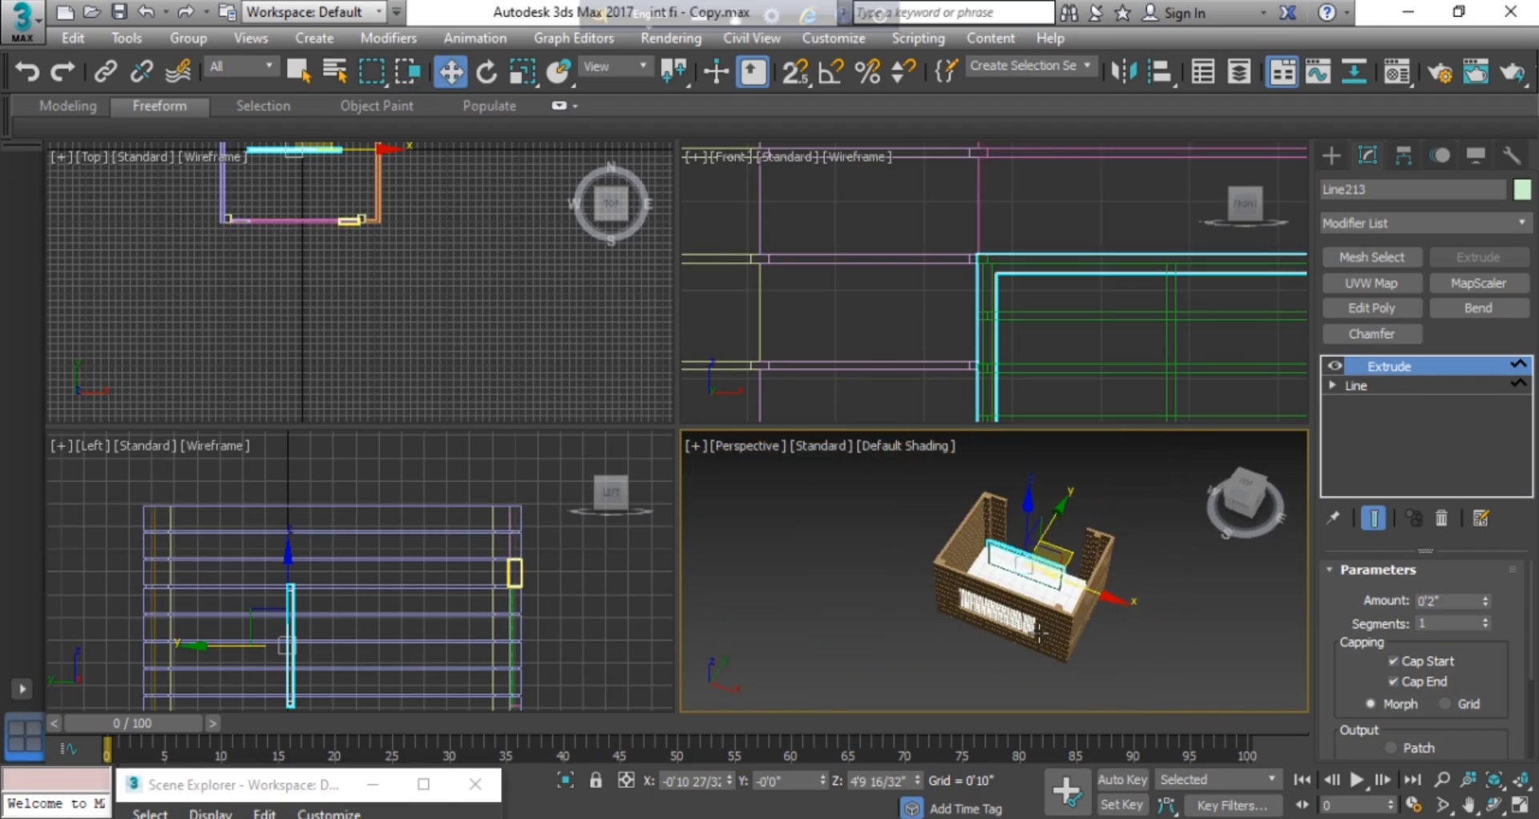
pyautogui.scroll(-5, 436, 285)
pyautogui.scroll(5, 398, 247)
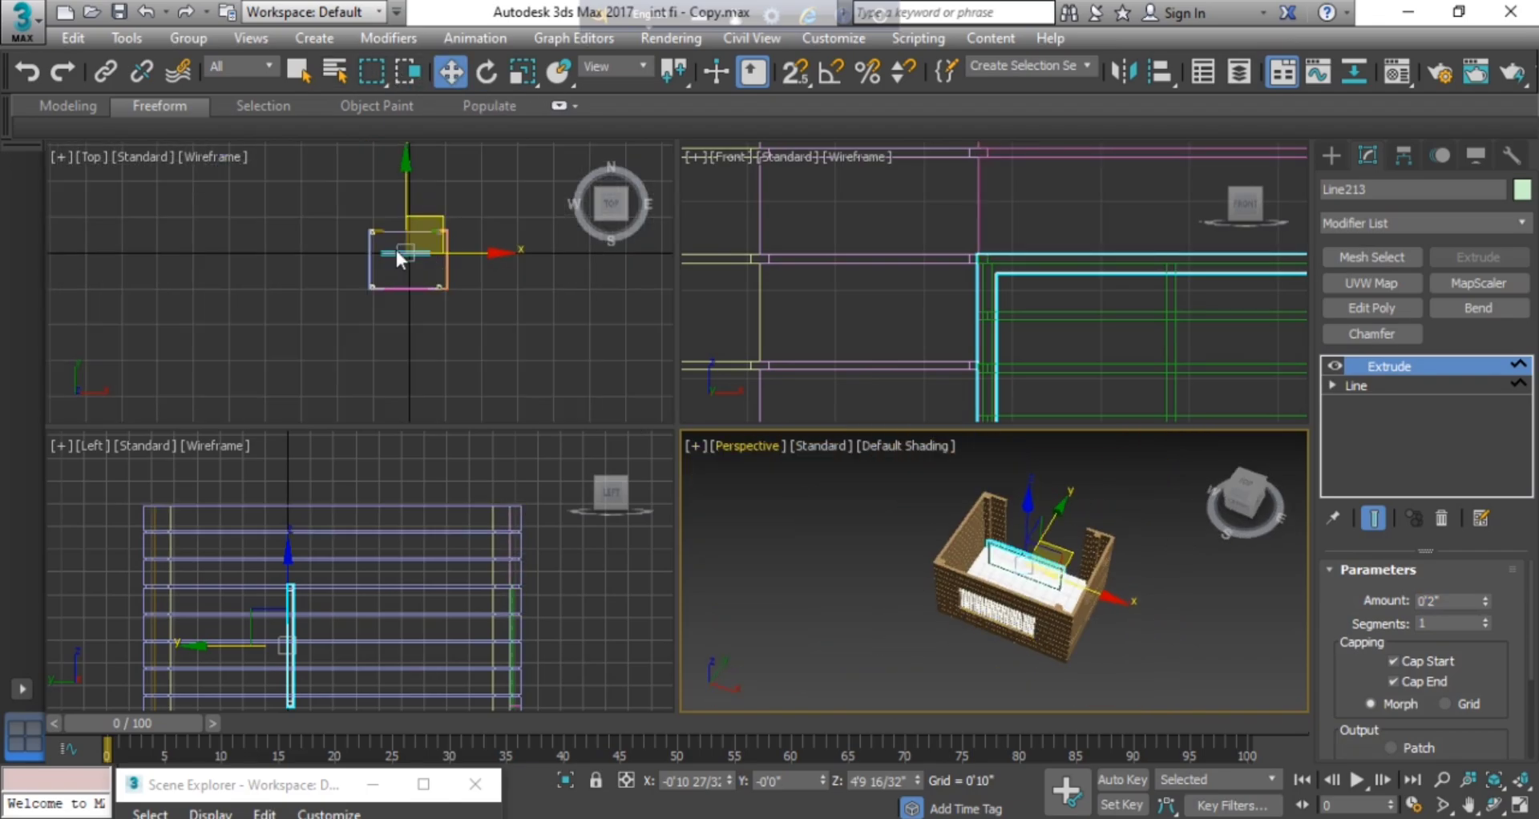
pyautogui.click(412, 167)
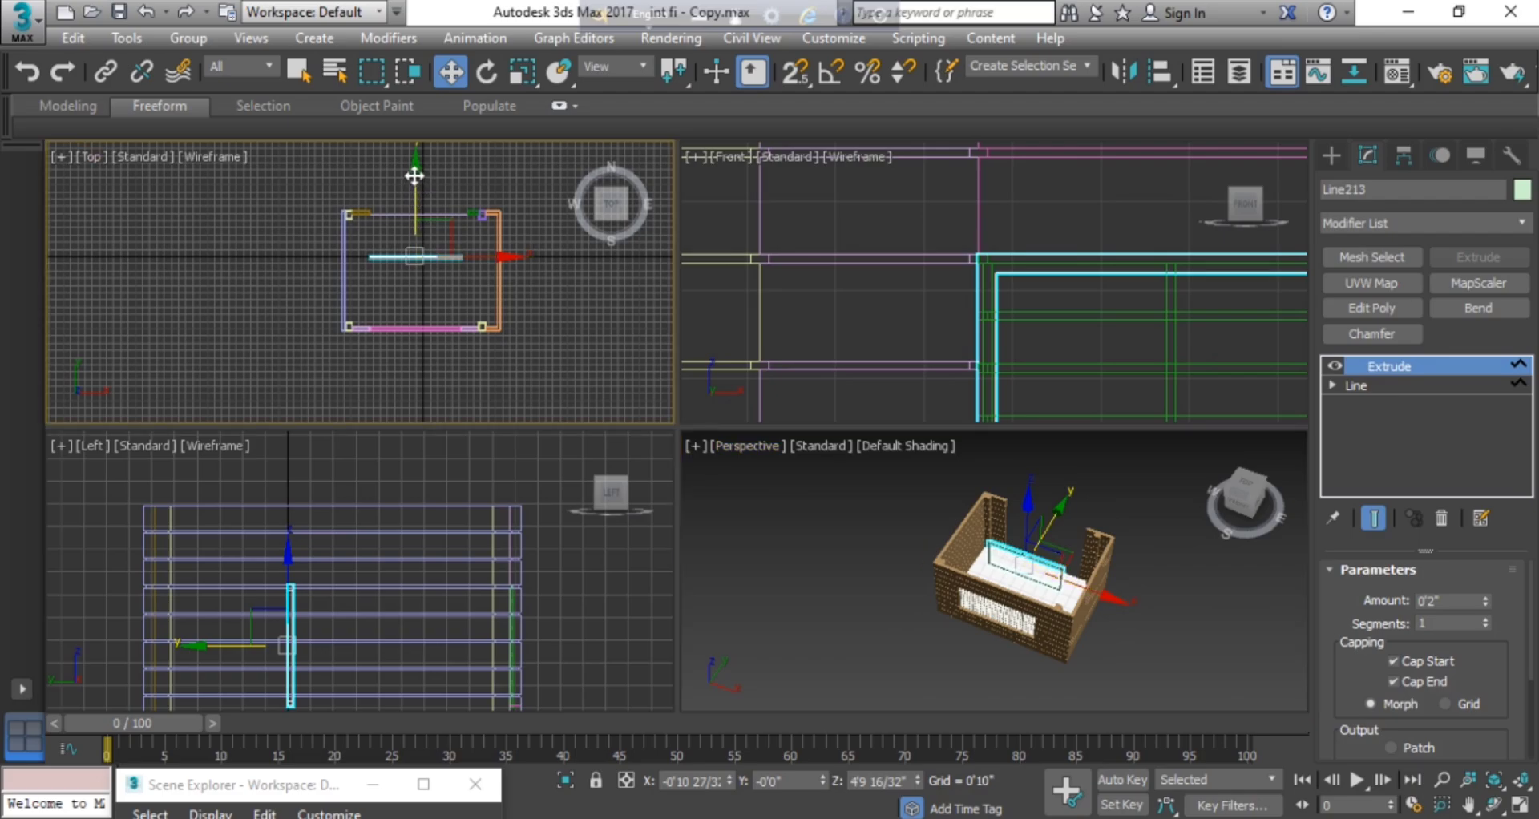
pyautogui.moveTo(414, 176); pyautogui.dragTo(422, 283)
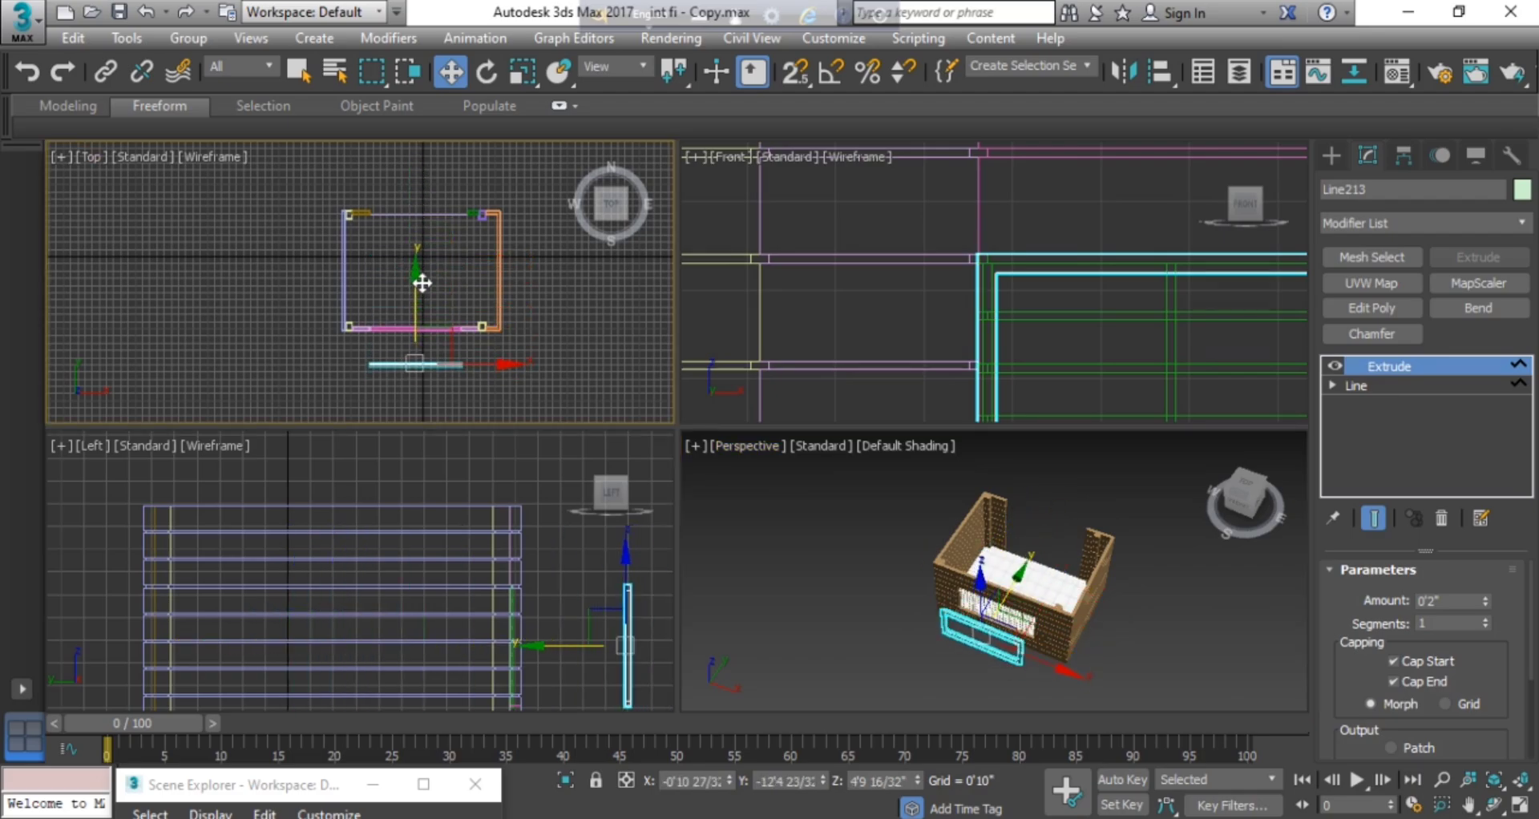
pyautogui.scroll(8, 968, 673)
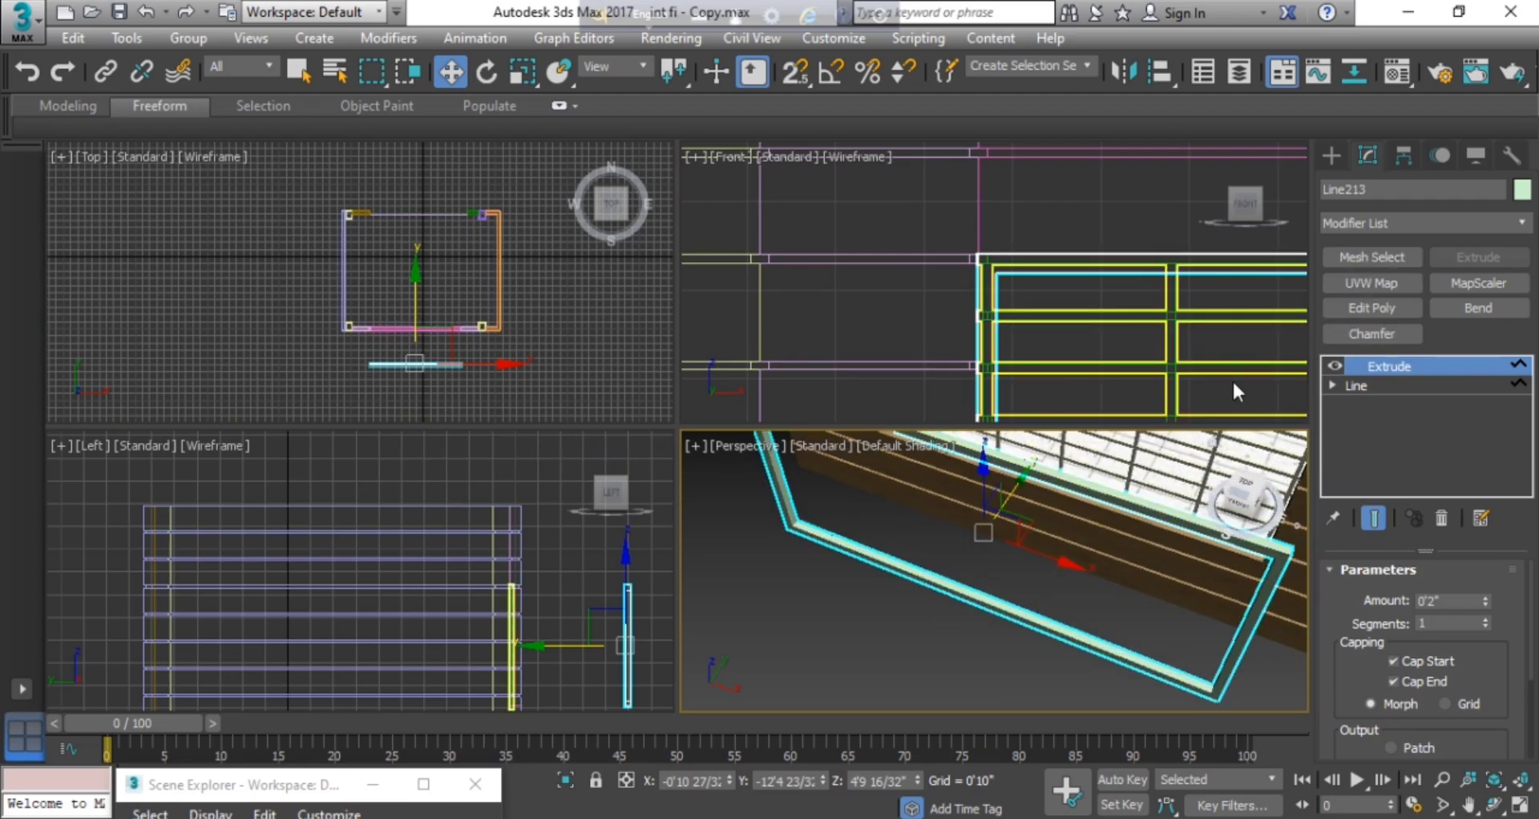
pyautogui.scroll(-5, 917, 314)
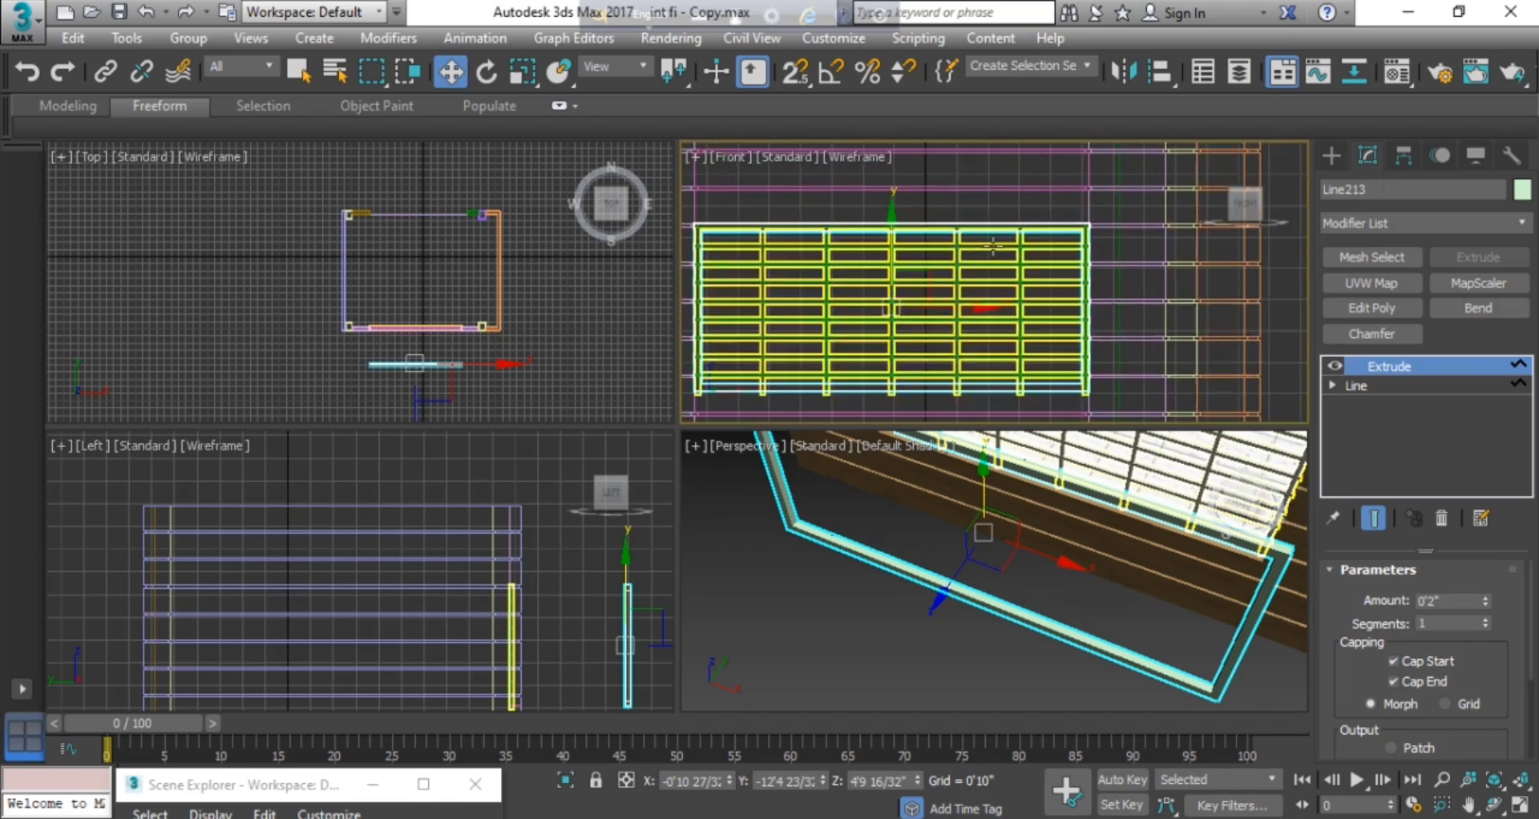
# With snapping on, draw a vertical line in the Front view between the frame's inner upper and lower edges at mid-width.
pyautogui.click(1335, 156)
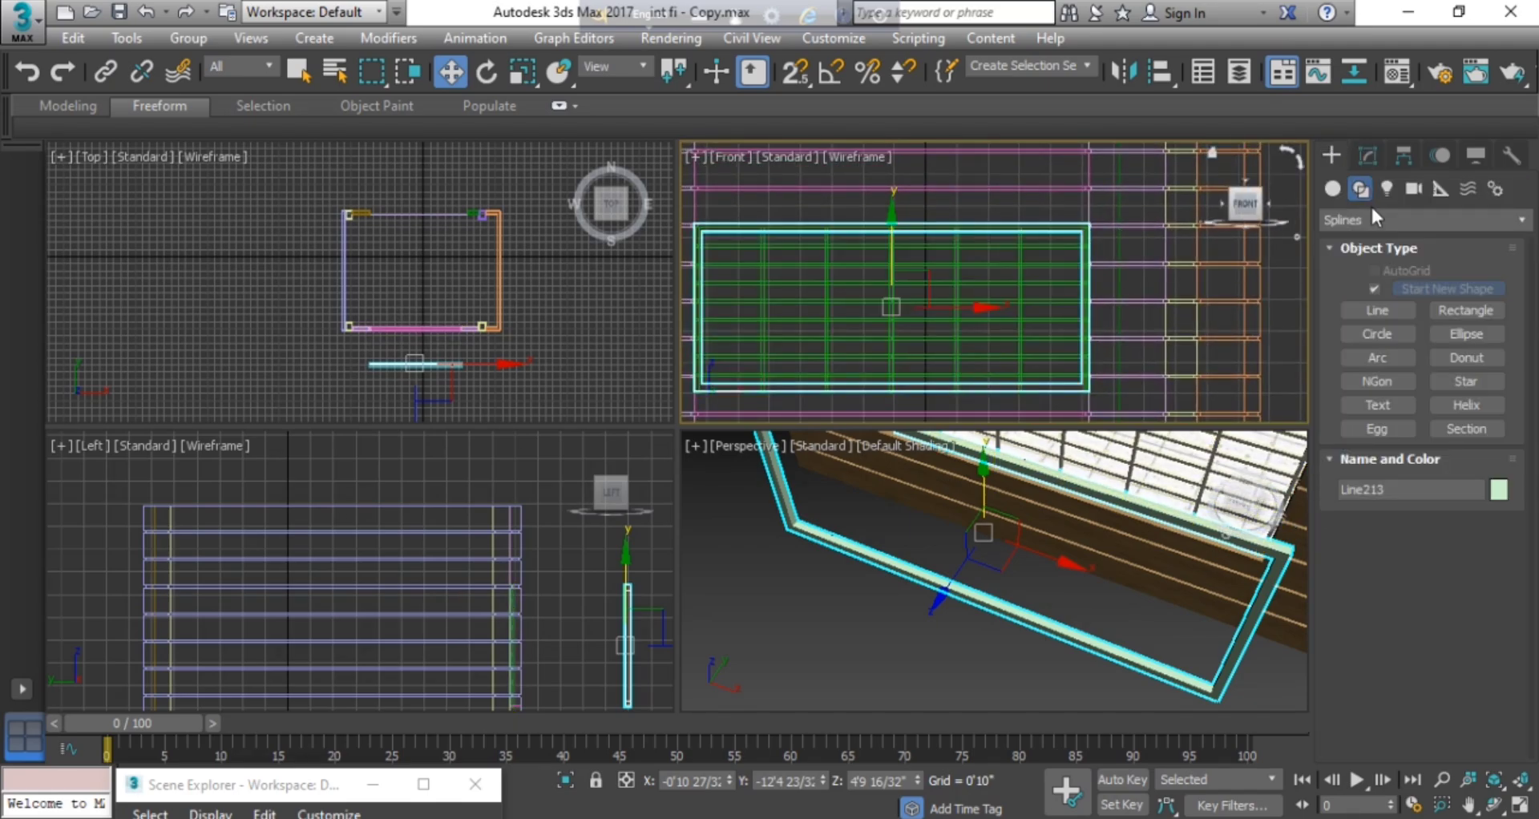
pyautogui.click(1379, 310)
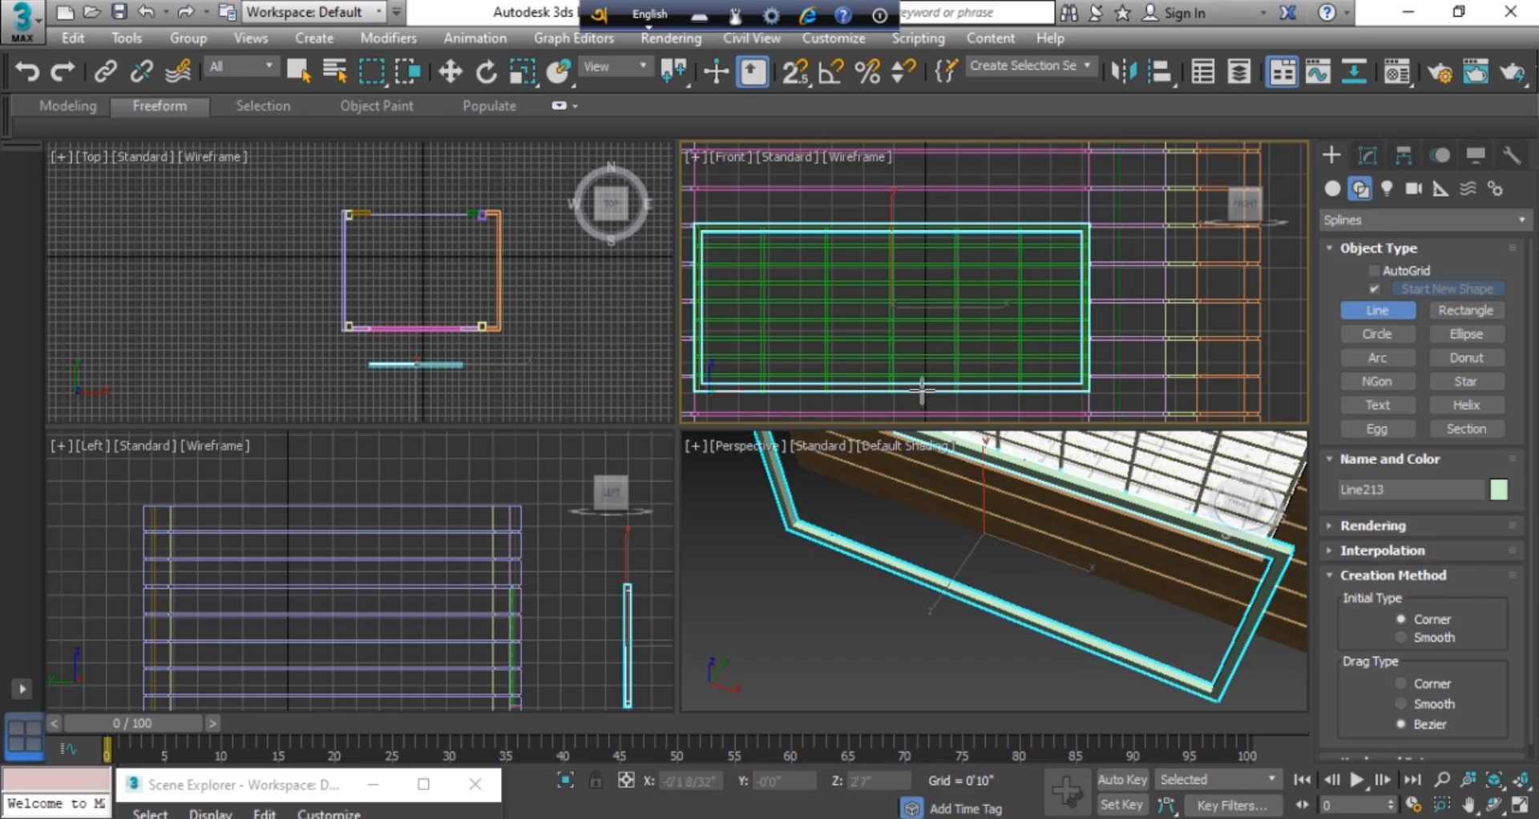
pyautogui.scroll(2, 903, 290)
pyautogui.click(798, 70)
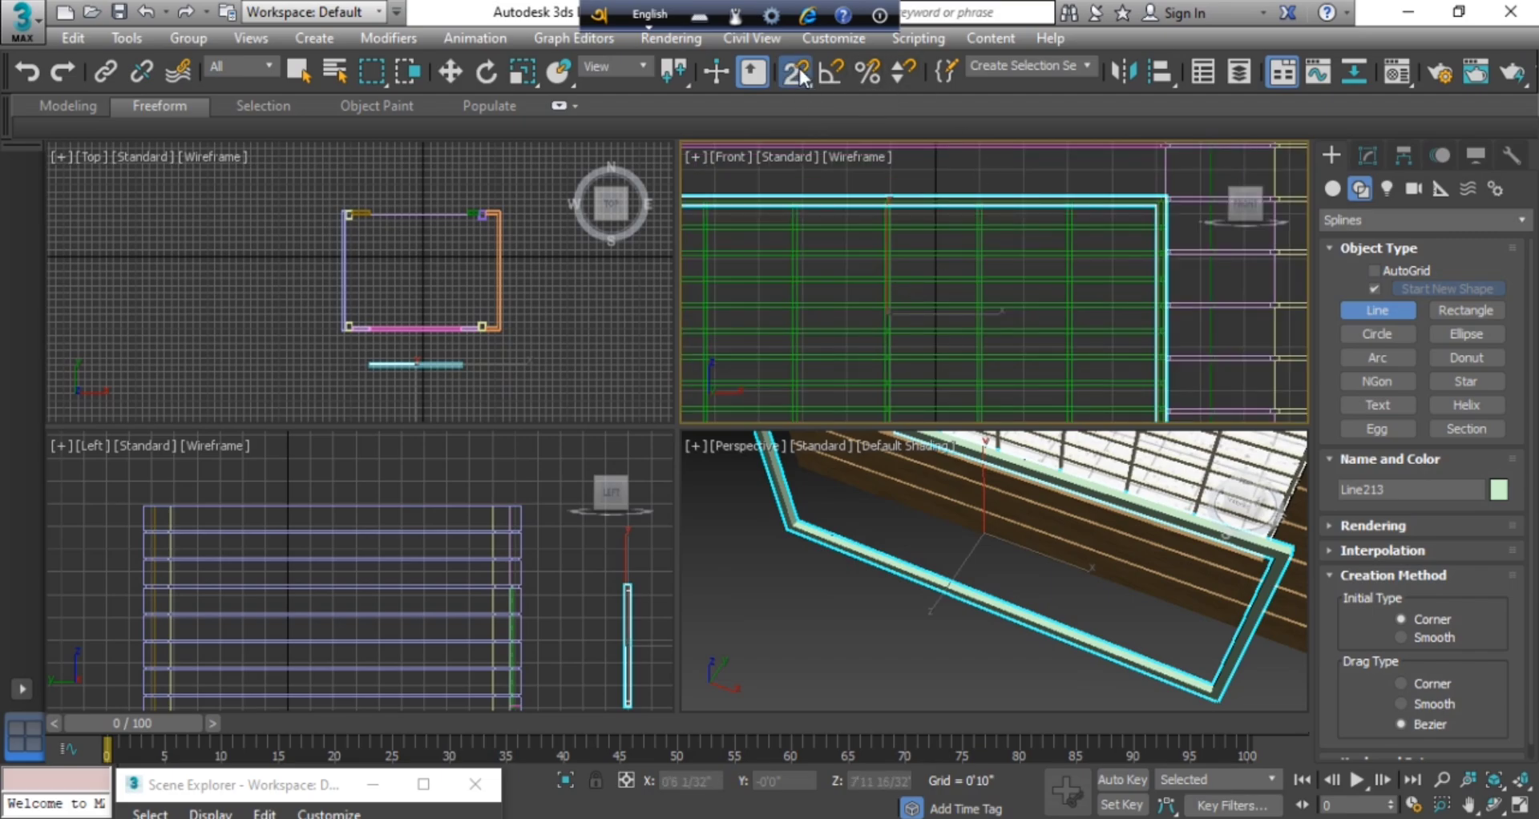
pyautogui.scroll(2, 889, 212)
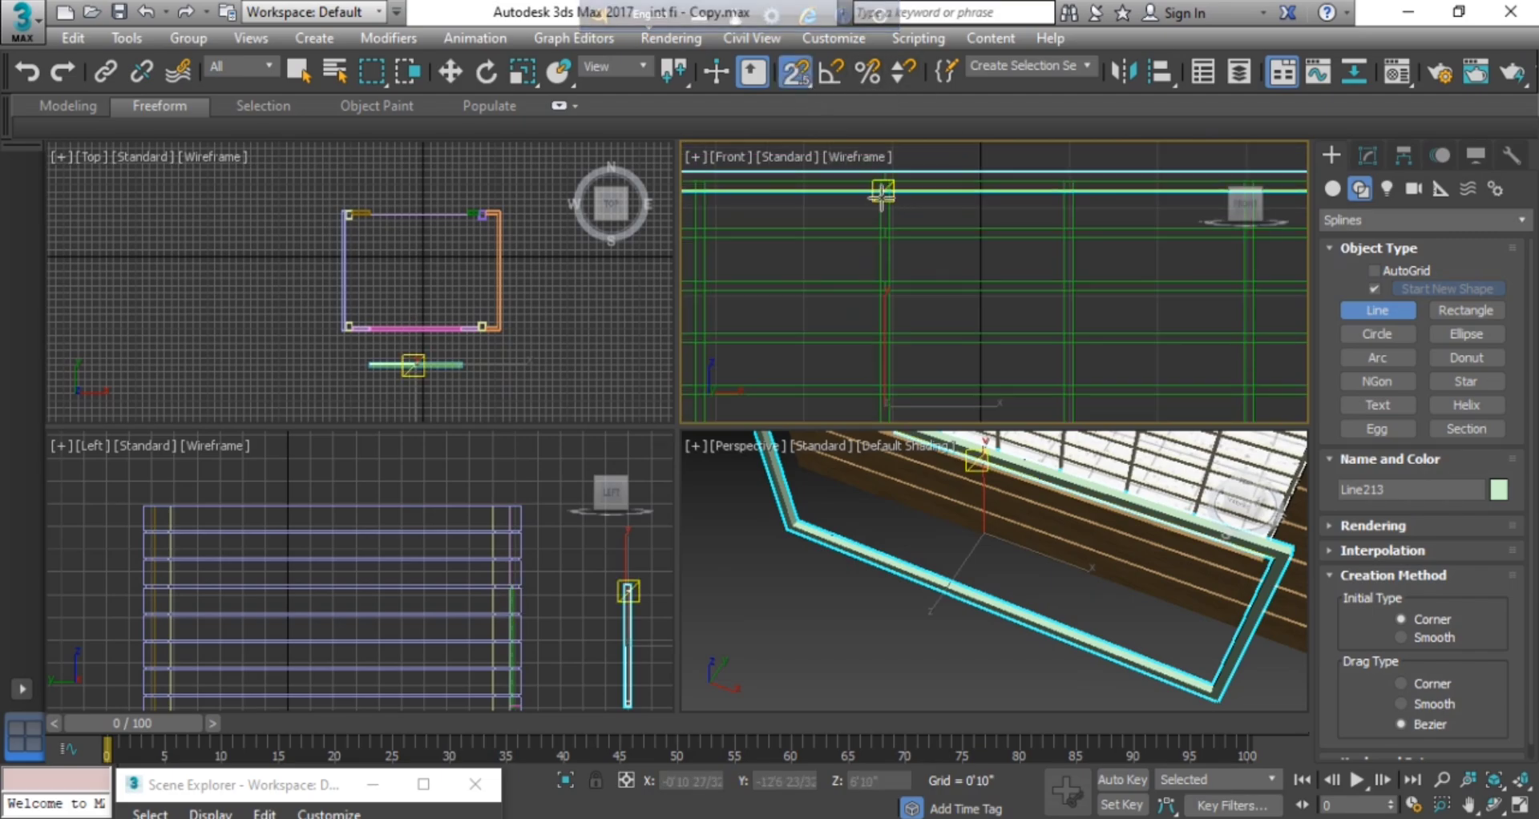
pyautogui.click(889, 215)
pyautogui.scroll(-4, 897, 340)
pyautogui.scroll(5, 881, 340)
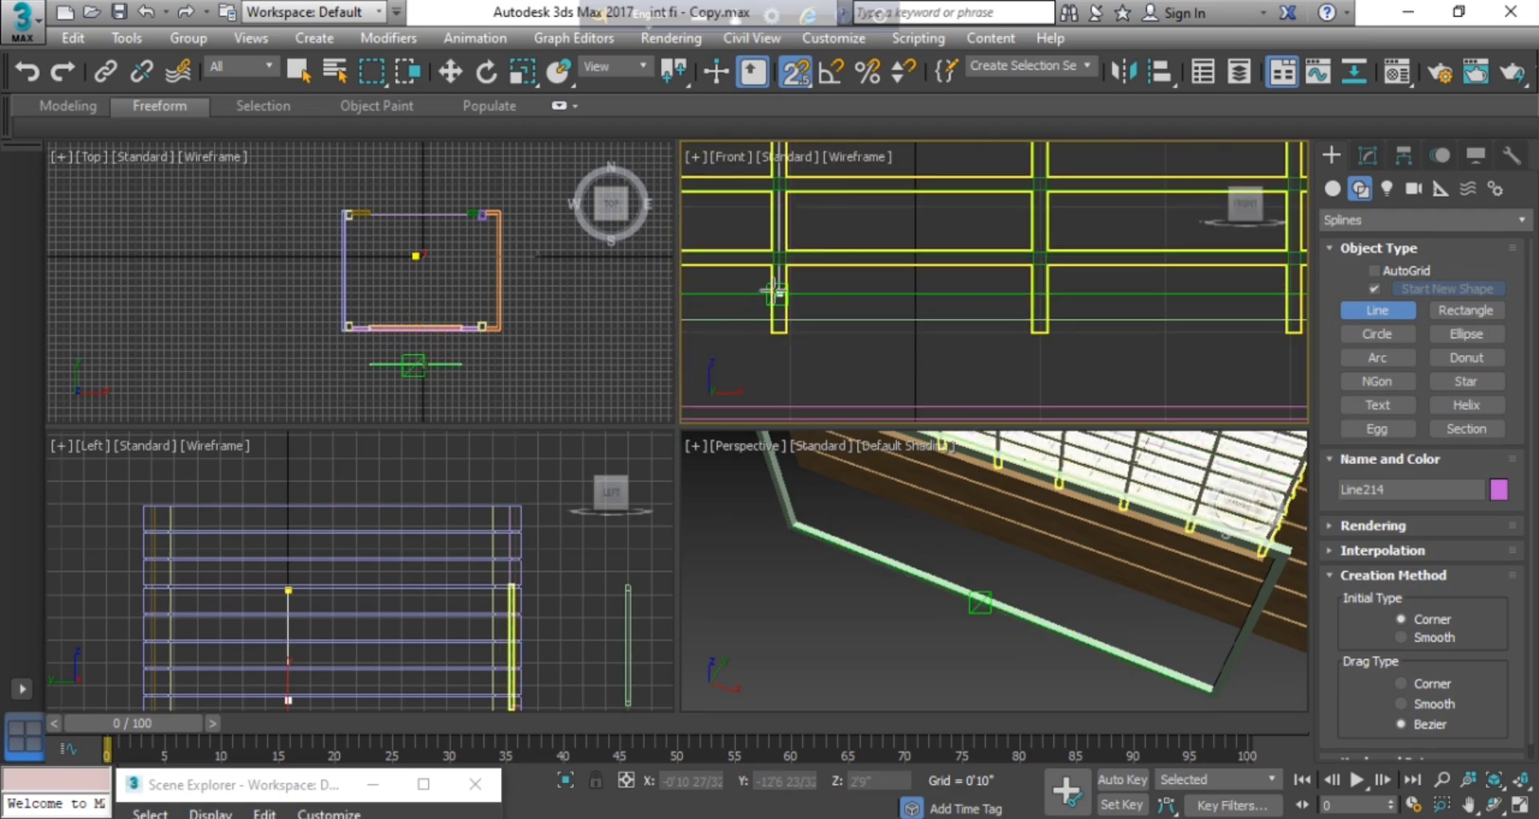
pyautogui.click(775, 292)
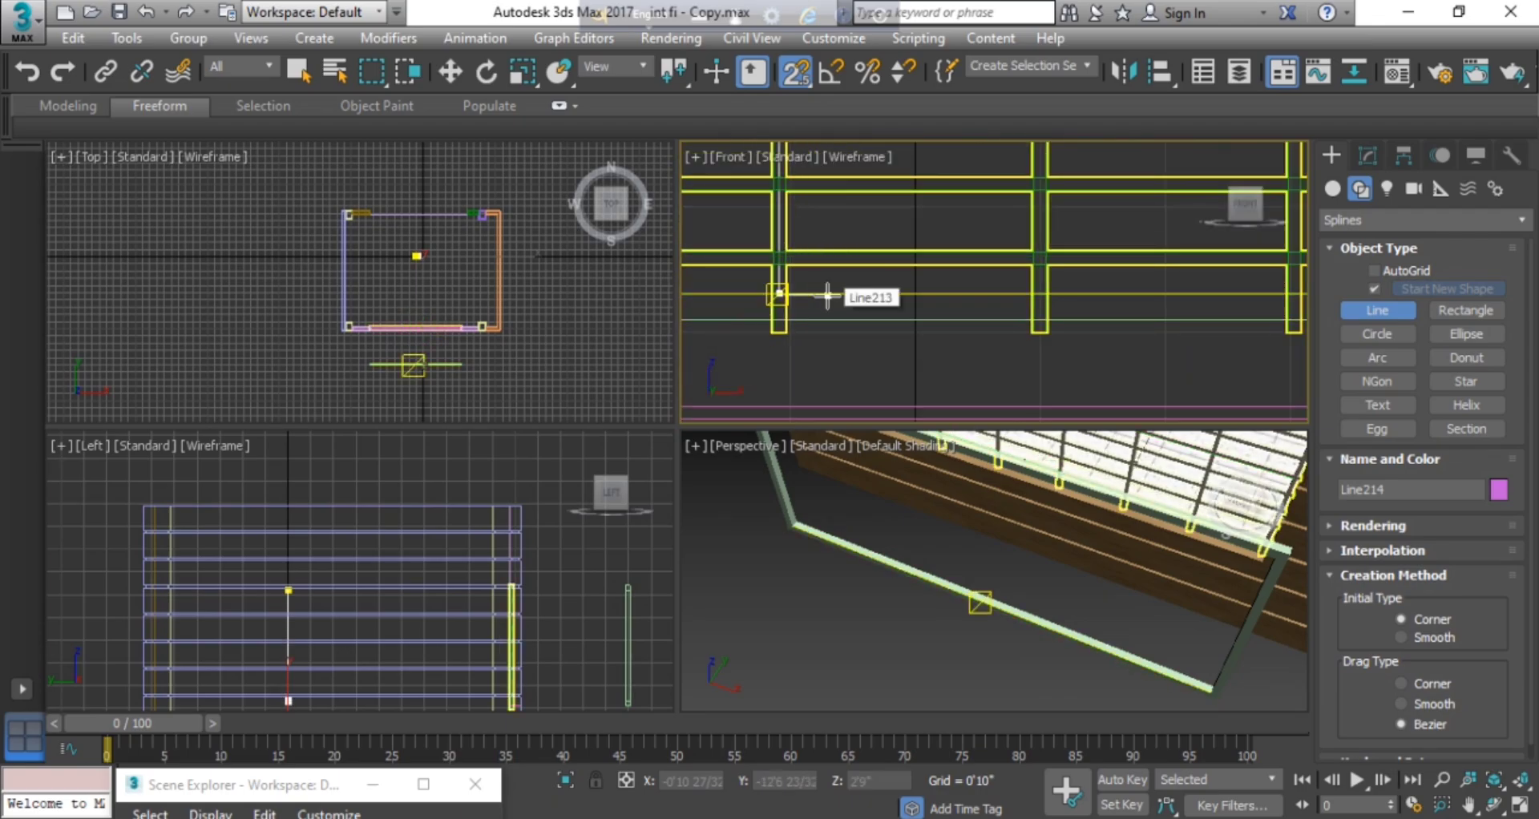
pyautogui.rightClick(827, 296)
pyautogui.rightClick(778, 275)
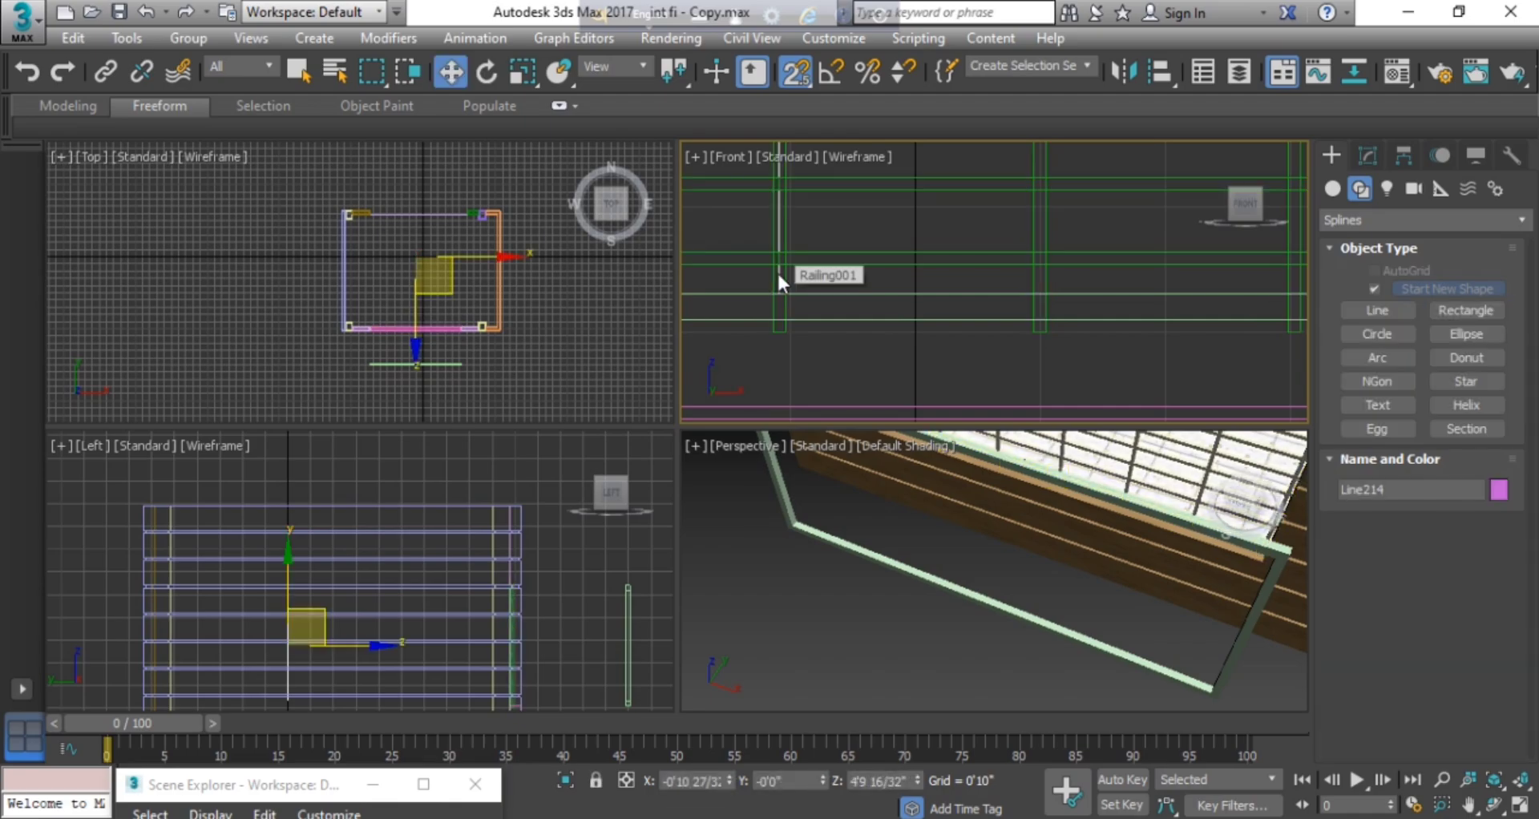
# Convert the new vertical line to an editable spline.
pyautogui.rightClick(778, 282)
pyautogui.moveTo(853, 501)
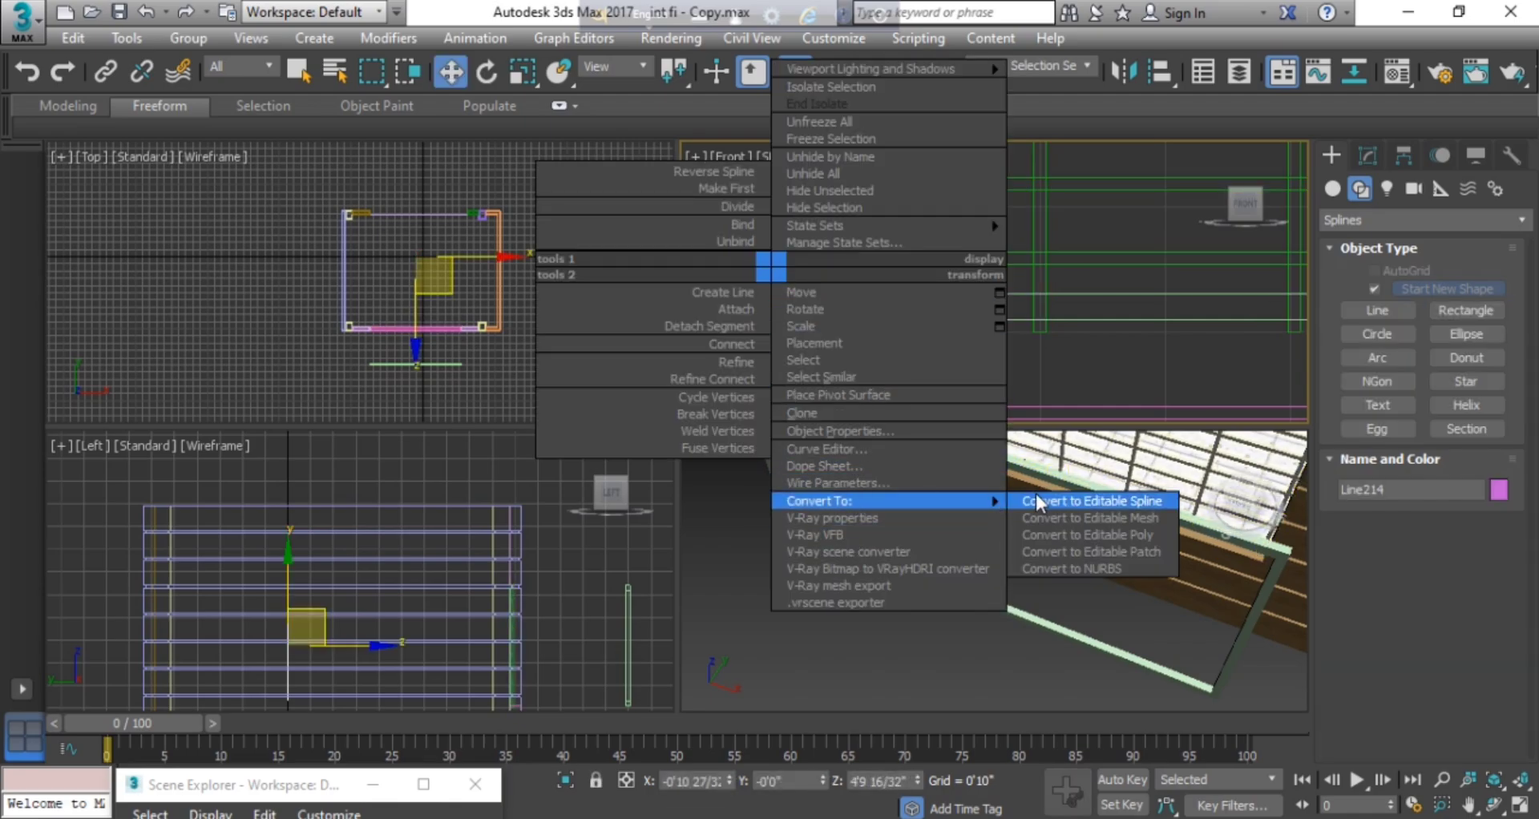
pyautogui.click(1039, 493)
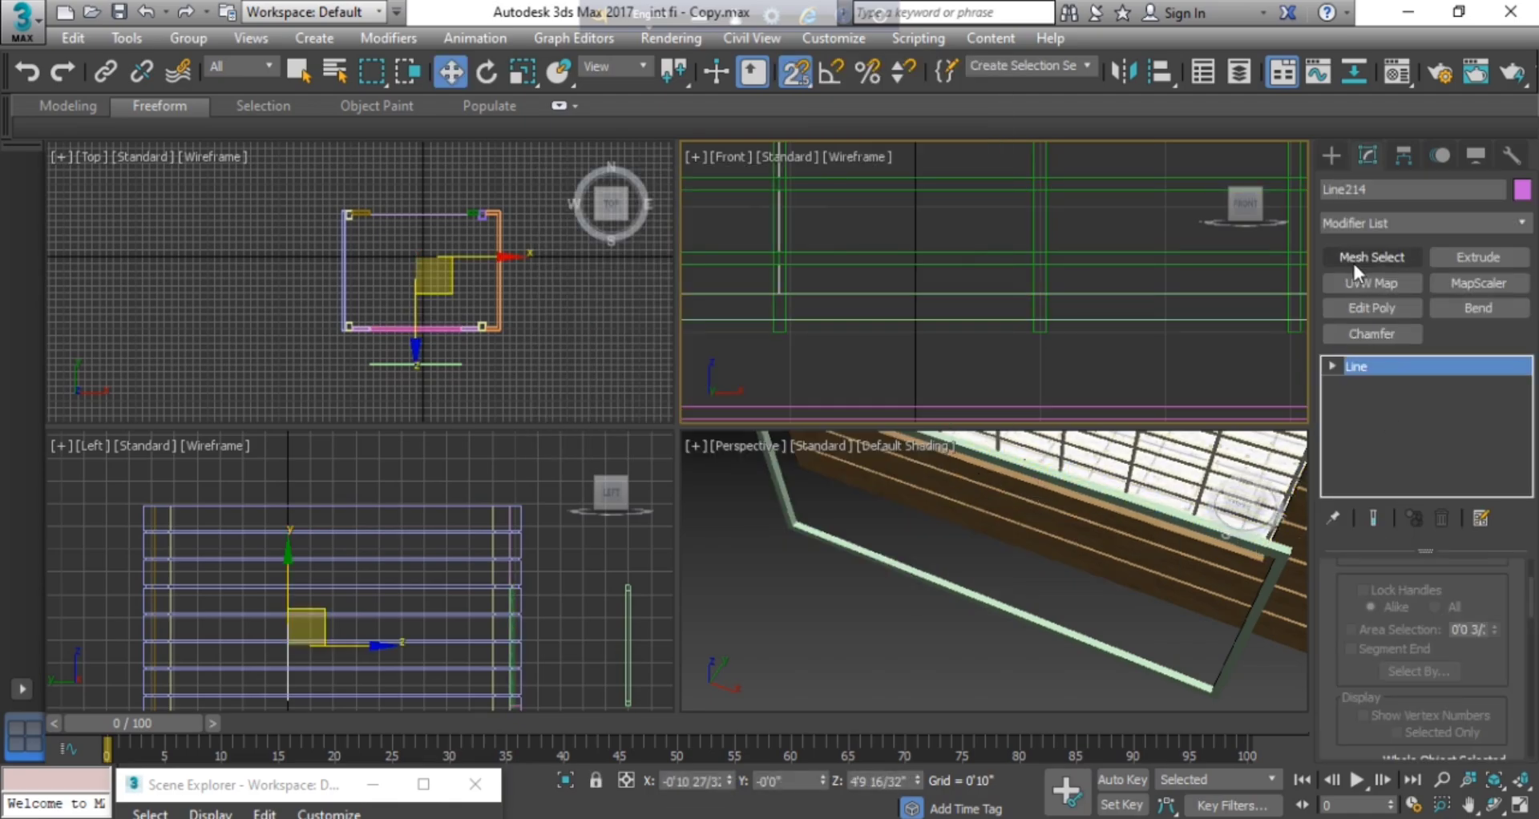
# At the Spline sub-object level, apply a 2" Outline to the vertical line and extrude it by 2".
pyautogui.scroll(-3, 1422, 621)
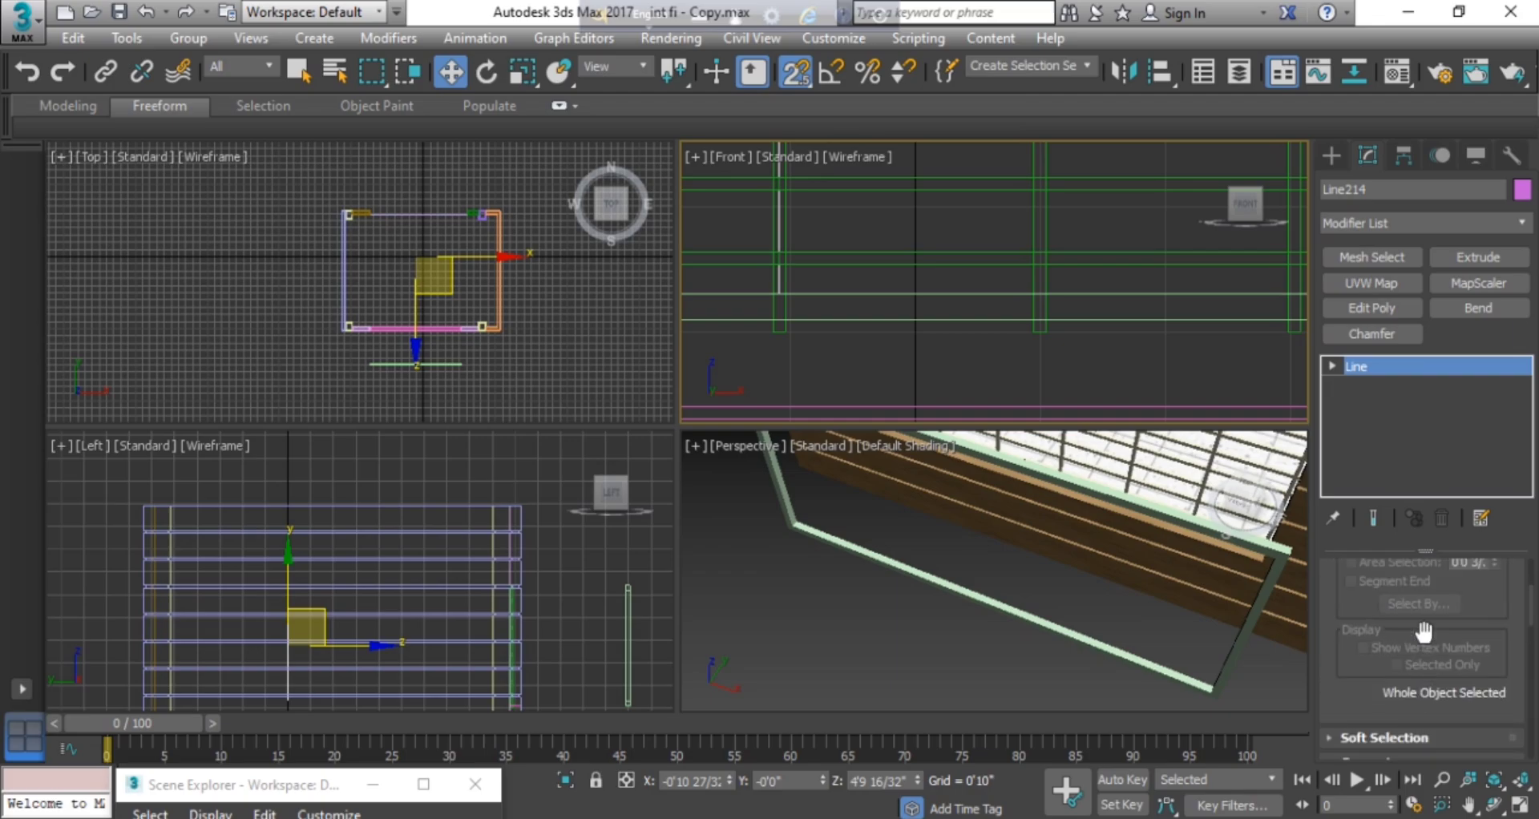
pyautogui.scroll(5, 1423, 630)
pyautogui.click(1449, 639)
pyautogui.scroll(-10, 1459, 676)
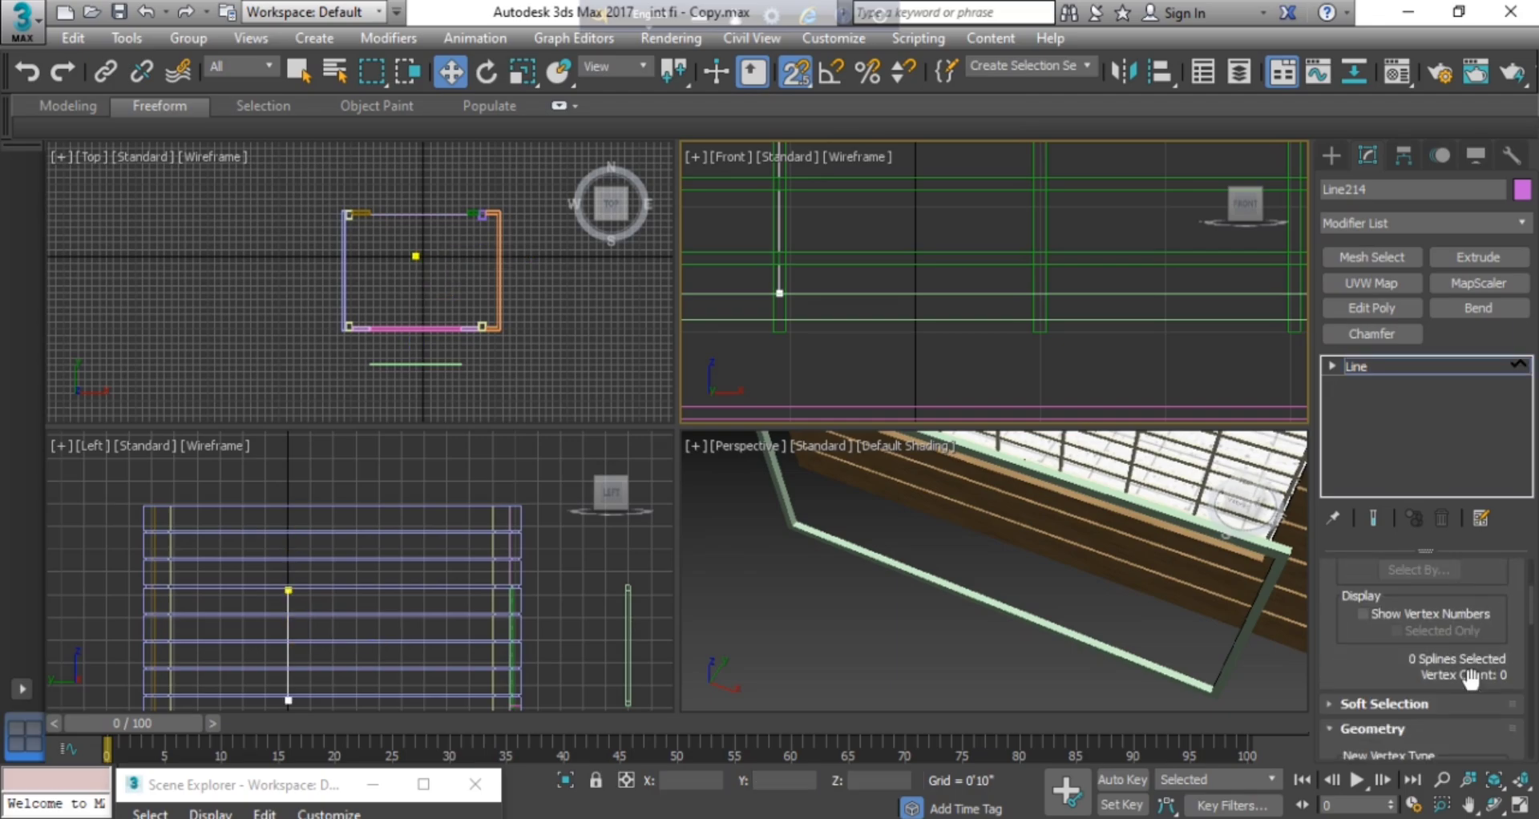
pyautogui.scroll(-3, 1471, 679)
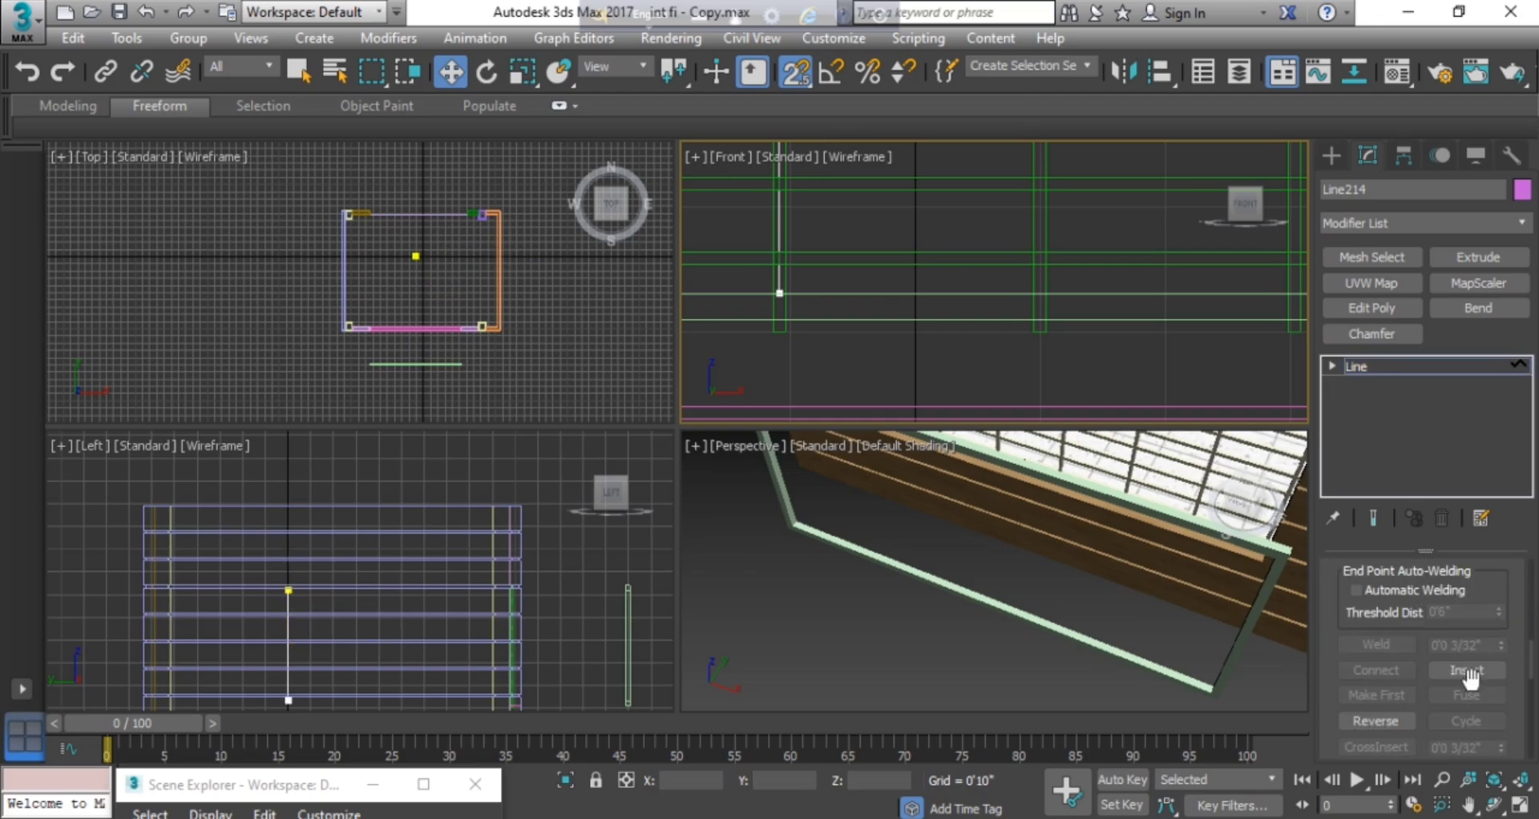
pyautogui.scroll(-6, 1470, 678)
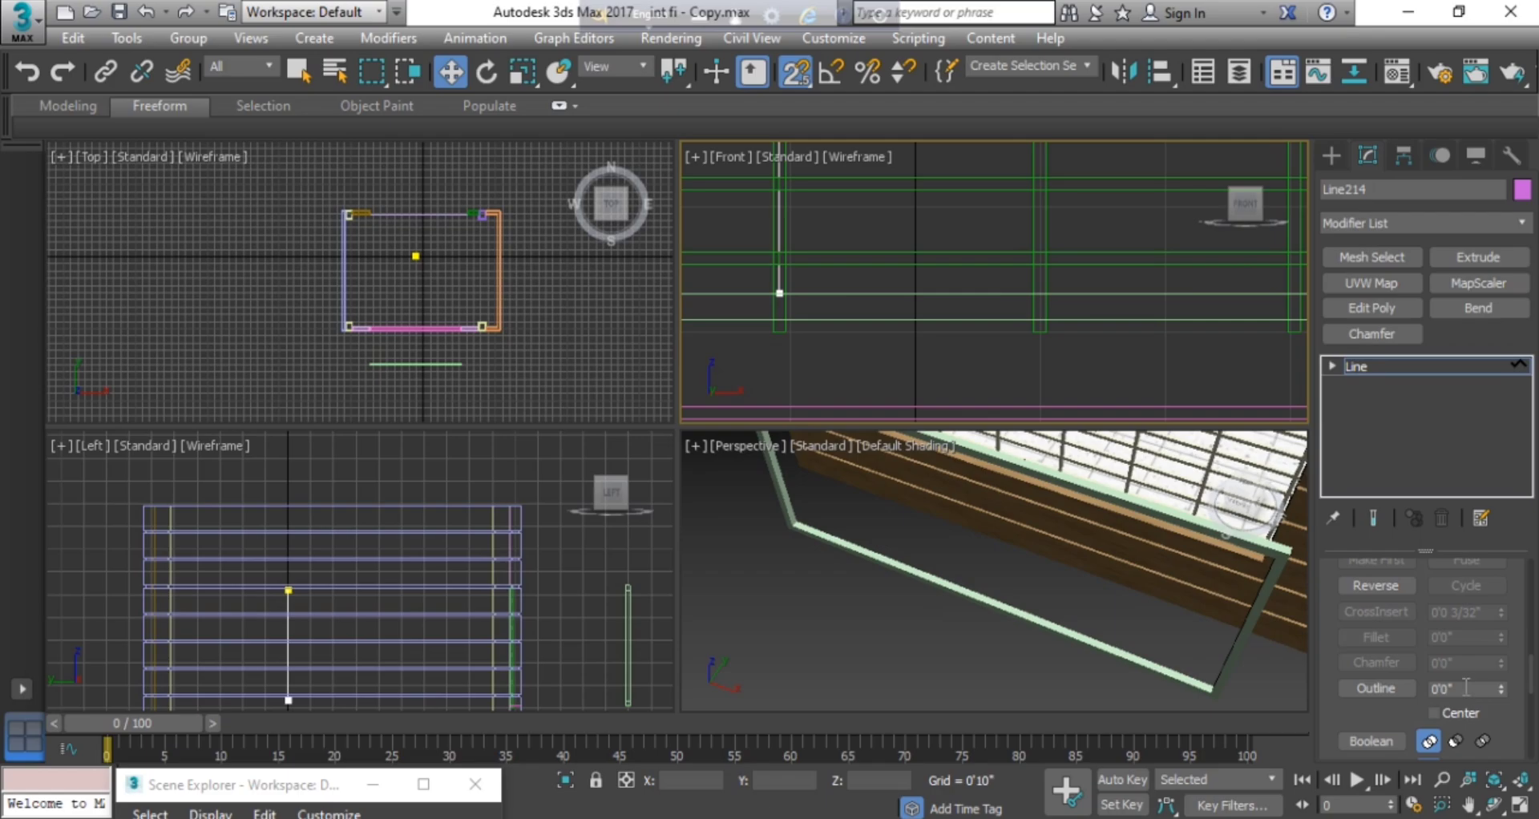
pyautogui.click(1465, 687)
pyautogui.write('2')
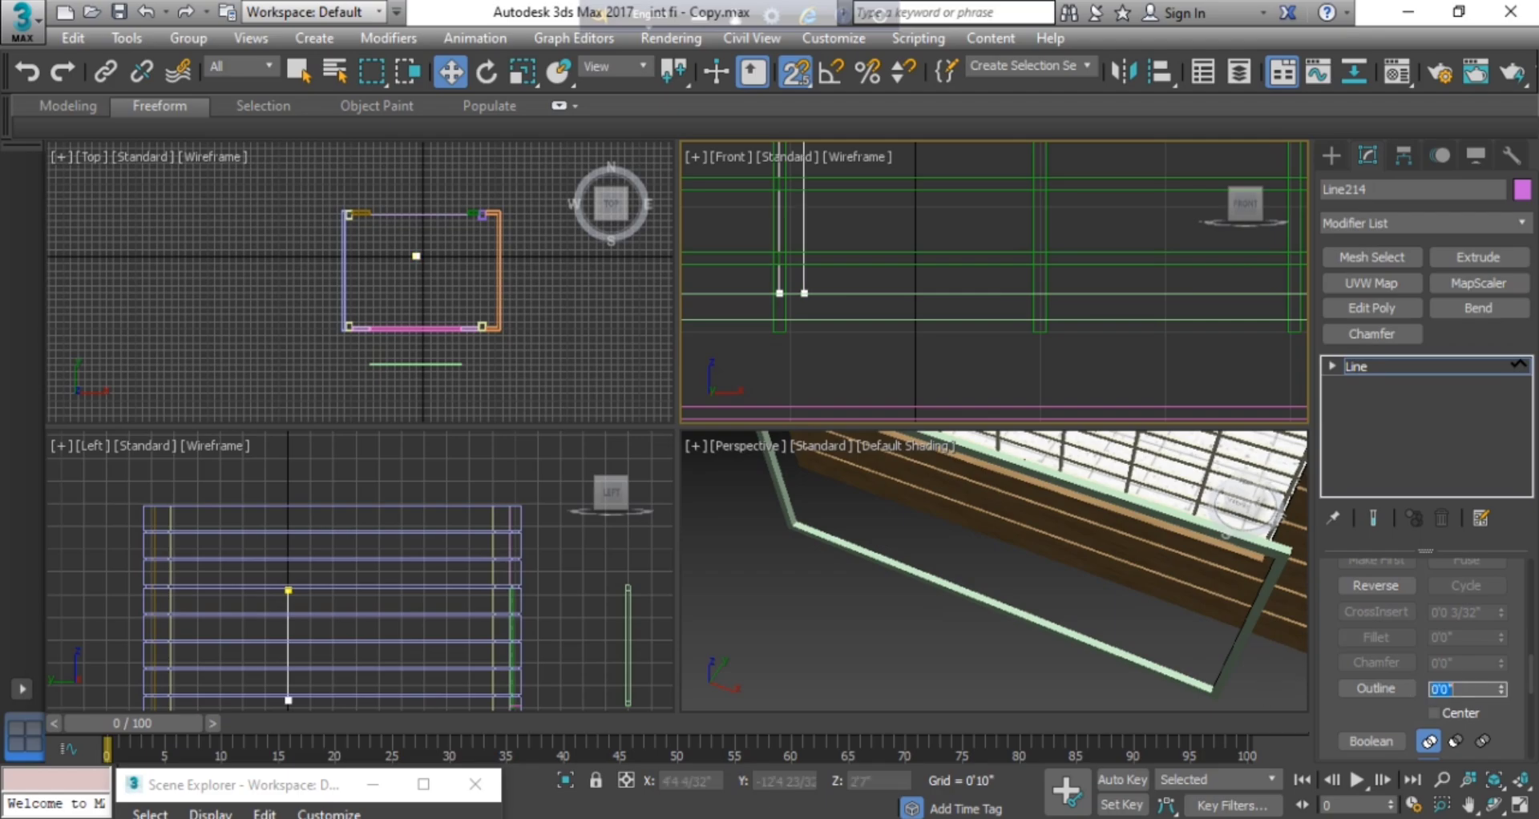
pyautogui.click(1471, 257)
# Move the extruded vertical bar in the Top view to about X -0'4", Y -5'5".
pyautogui.scroll(5, 1448, 622)
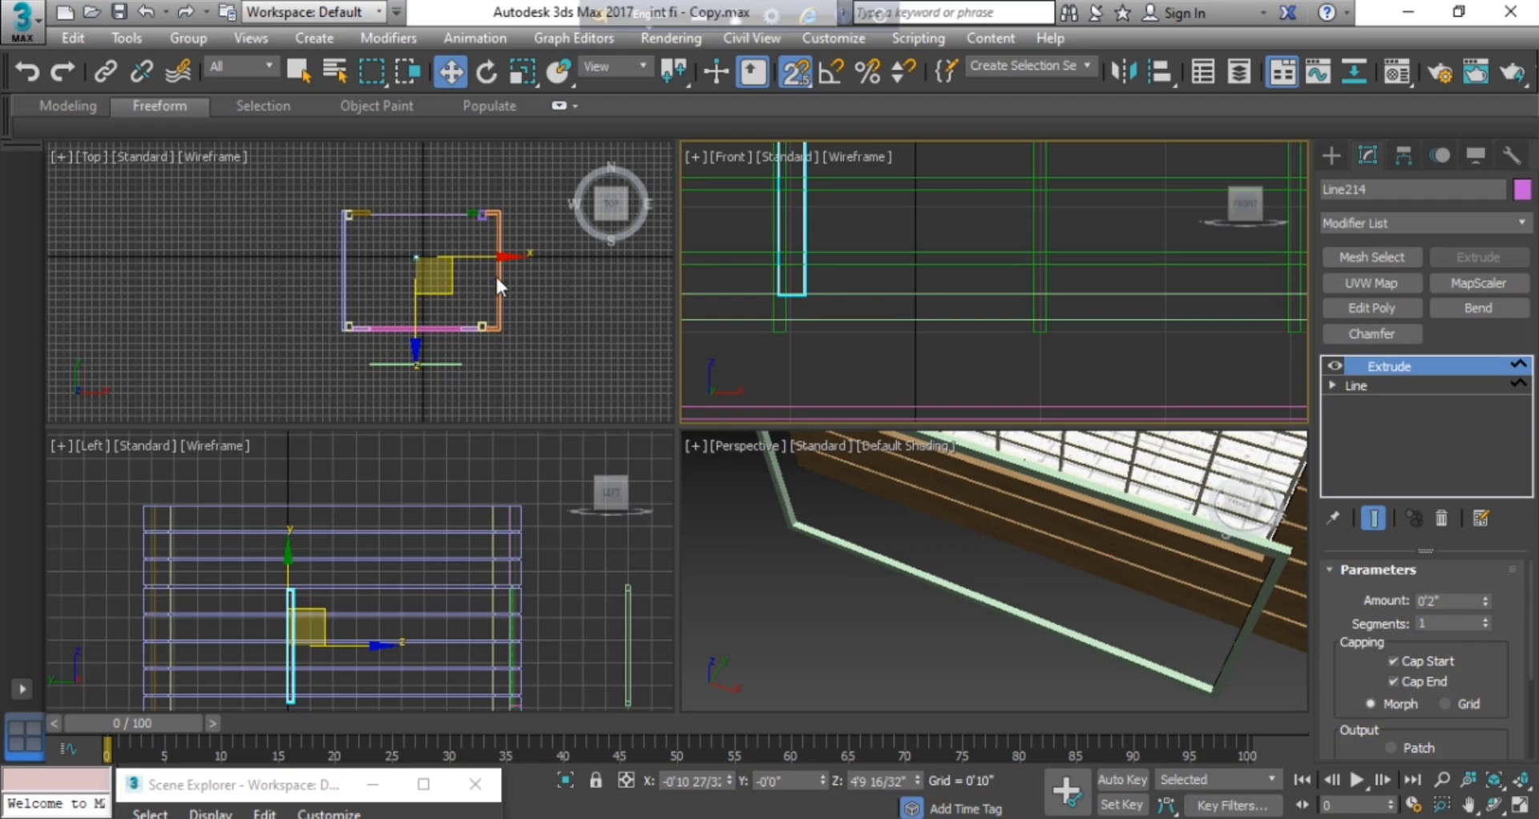
pyautogui.scroll(2, 376, 308)
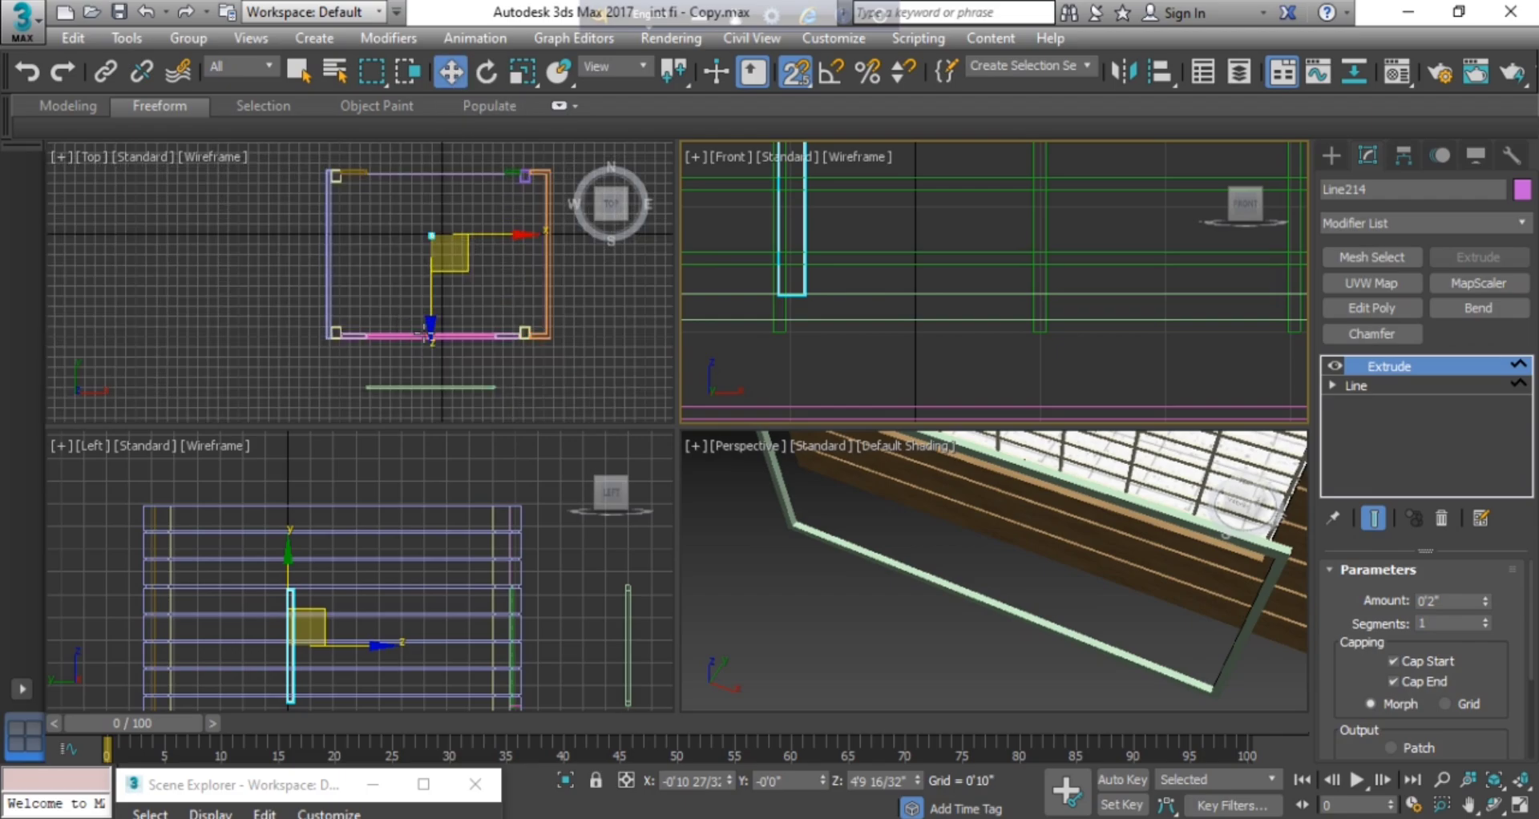
pyautogui.click(429, 322)
pyautogui.scroll(3, 437, 229)
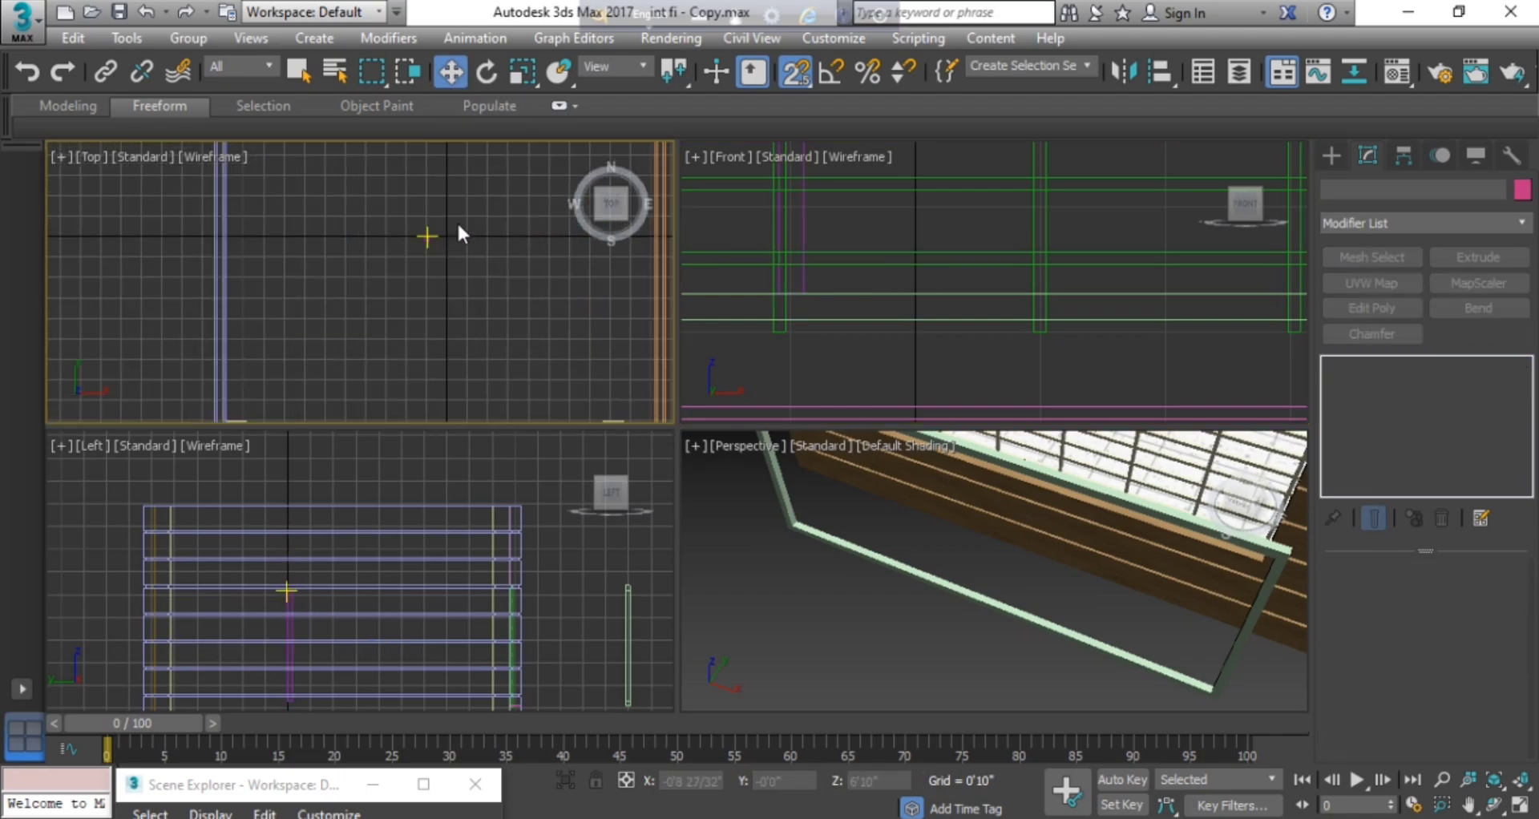
pyautogui.click(427, 238)
pyautogui.moveTo(427, 162); pyautogui.dragTo(438, 370)
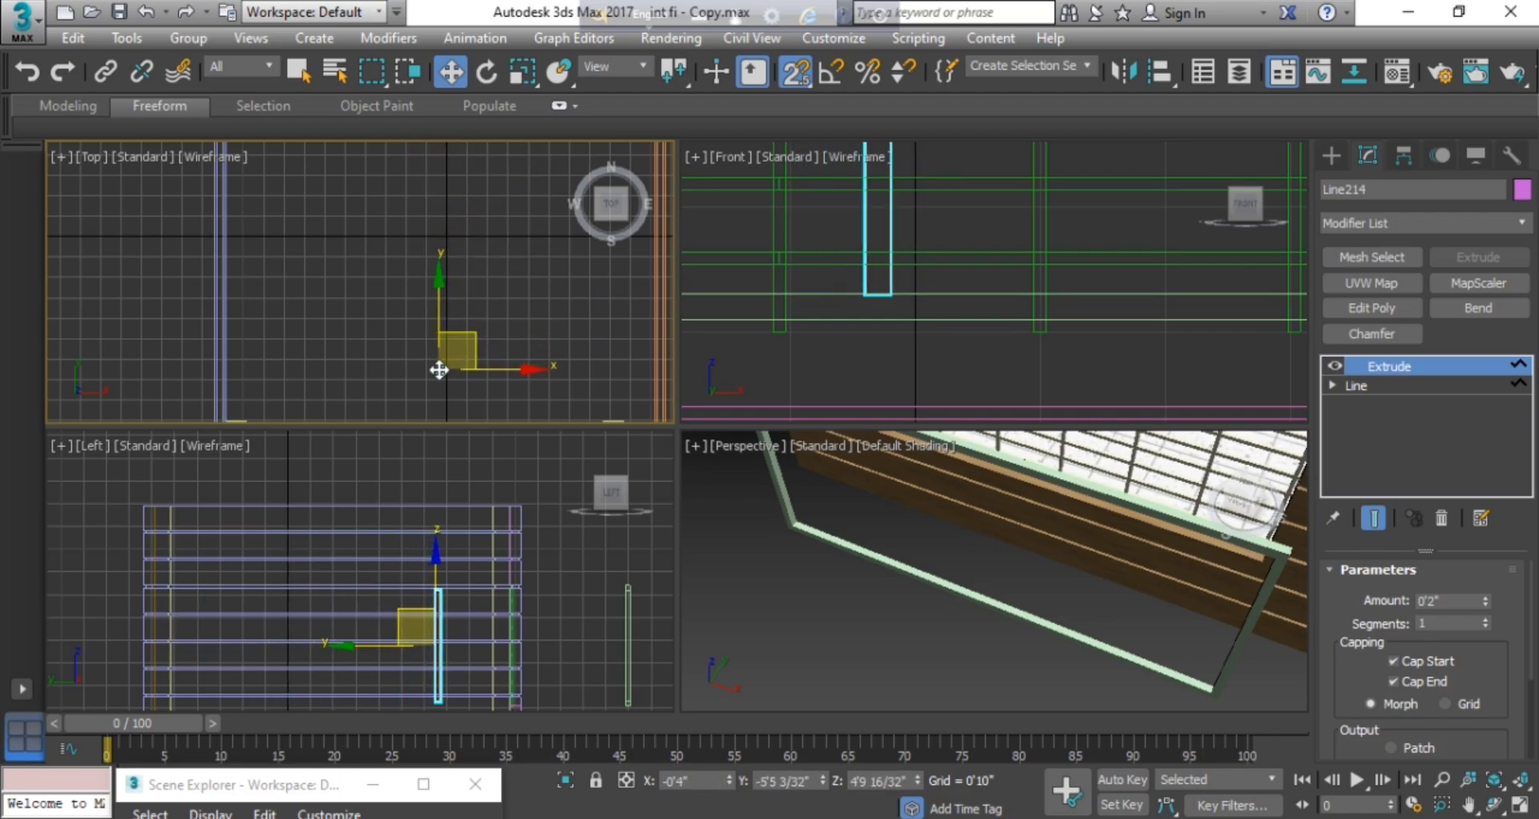
# Turn snapping off and move the bar along Y in the Top view to about -12'4", in line with the window frame.
pyautogui.click(789, 76)
pyautogui.scroll(-4, 483, 346)
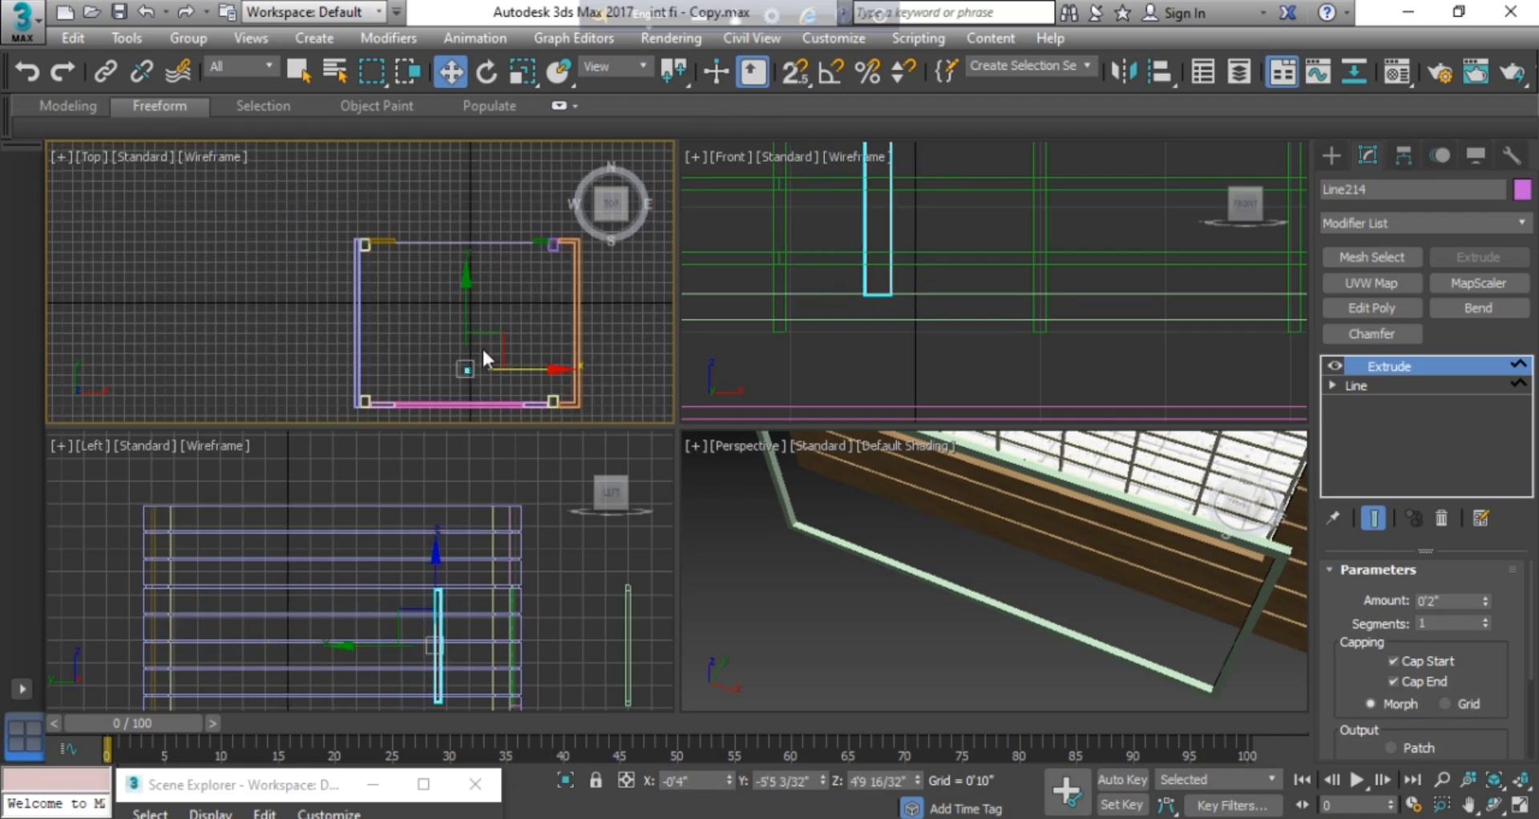
pyautogui.moveTo(468, 283); pyautogui.dragTo(472, 340)
pyautogui.moveTo(491, 327); pyautogui.dragTo(496, 226, button='middle')
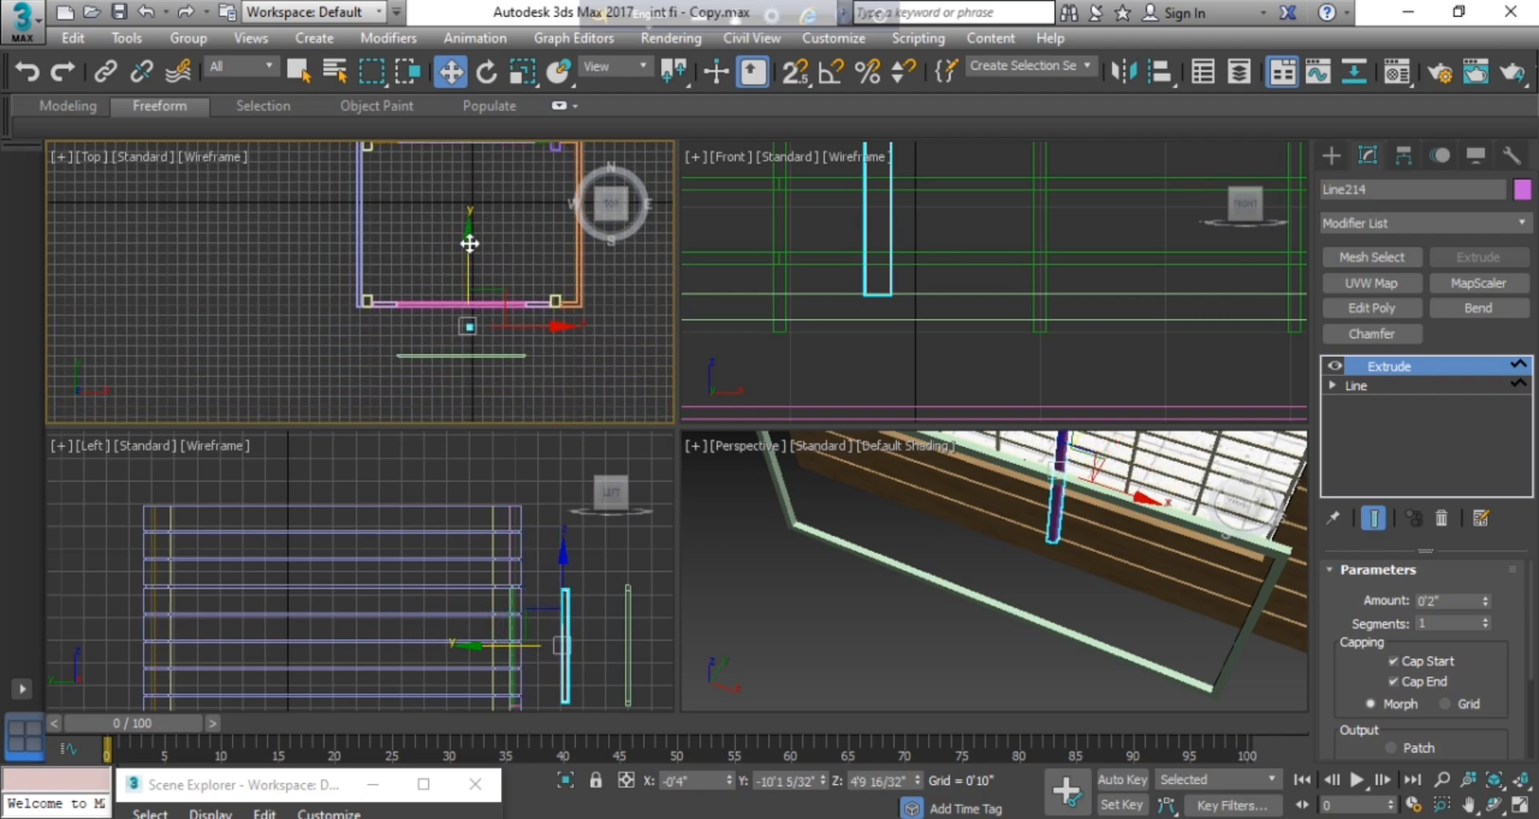
pyautogui.moveTo(470, 243); pyautogui.dragTo(472, 294)
pyautogui.scroll(3, 522, 362)
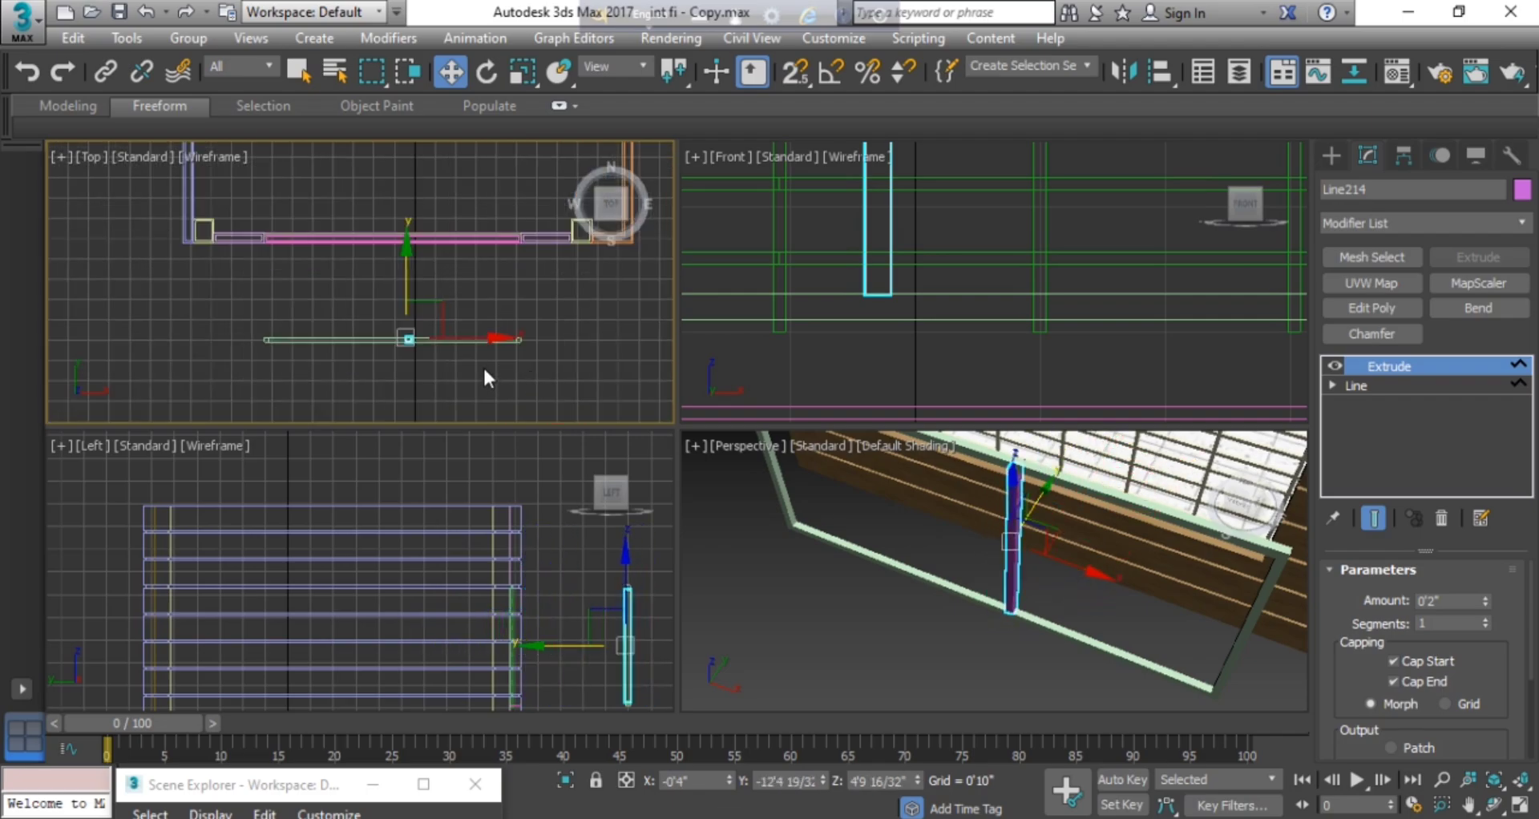
# Move the bar along X in the Top view to about -1'3".
pyautogui.moveTo(484, 369); pyautogui.dragTo(596, 357, button='middle')
pyautogui.scroll(2, 602, 340)
pyautogui.moveTo(576, 322); pyautogui.dragTo(545, 329)
# Nudge the bar along Y in the Top view until its faces are flush with the window frame's faces.
pyautogui.scroll(2, 483, 297)
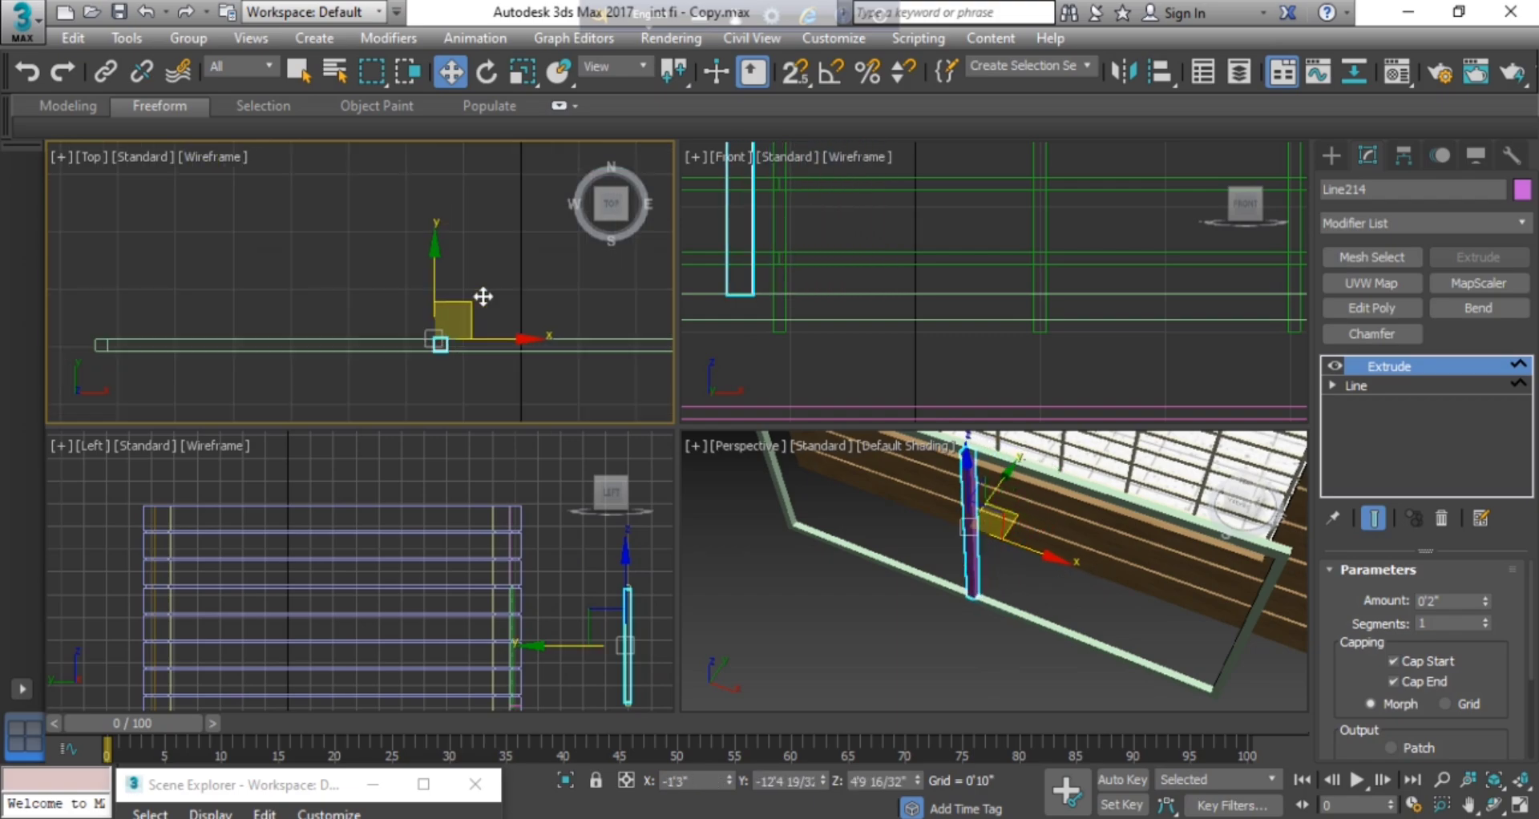
pyautogui.scroll(2, 449, 312)
pyautogui.scroll(3, 432, 367)
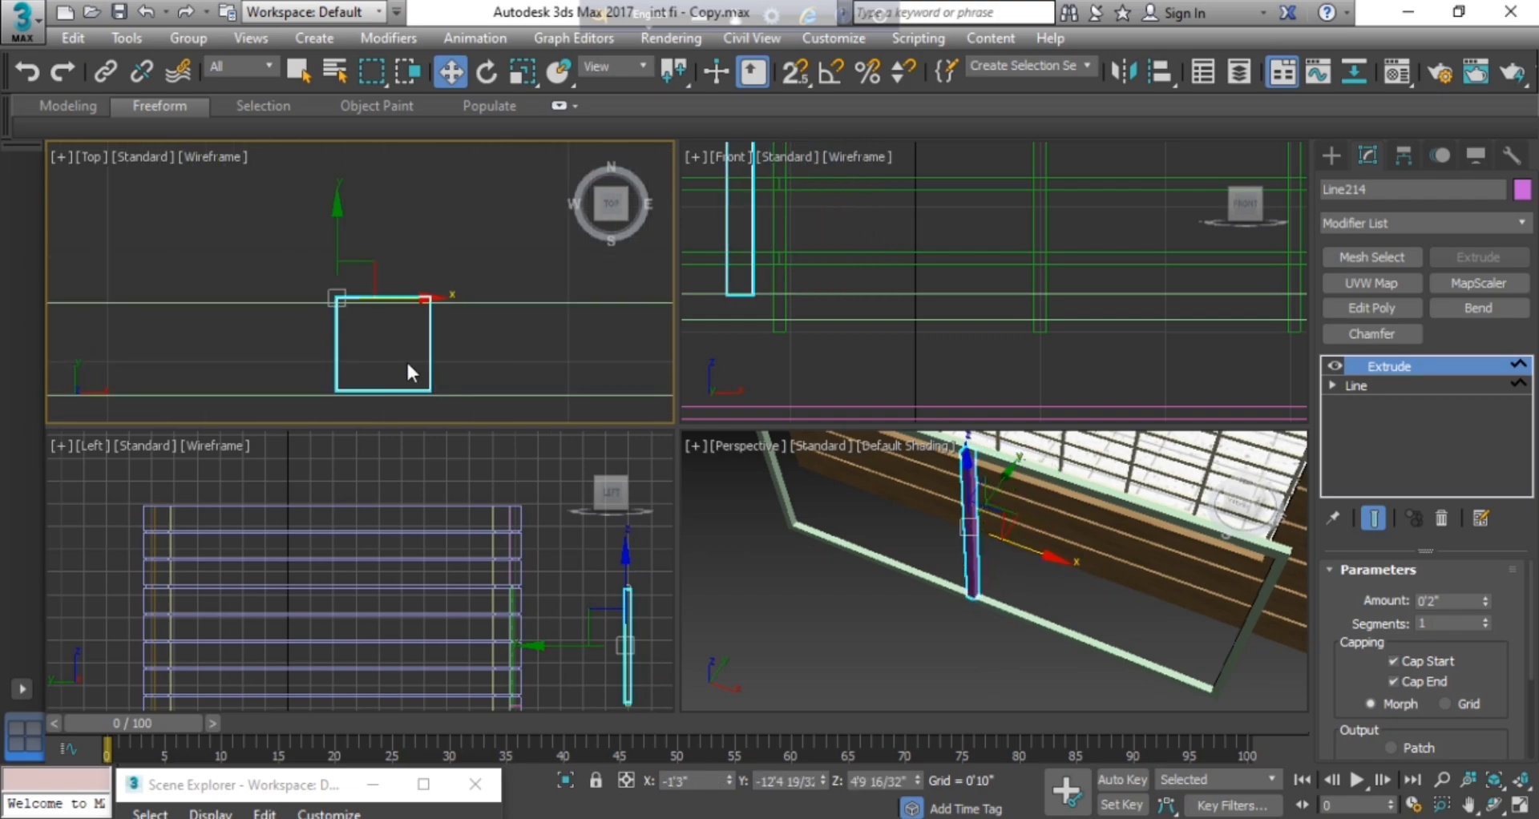
pyautogui.scroll(3, 410, 345)
pyautogui.scroll(-2, 404, 334)
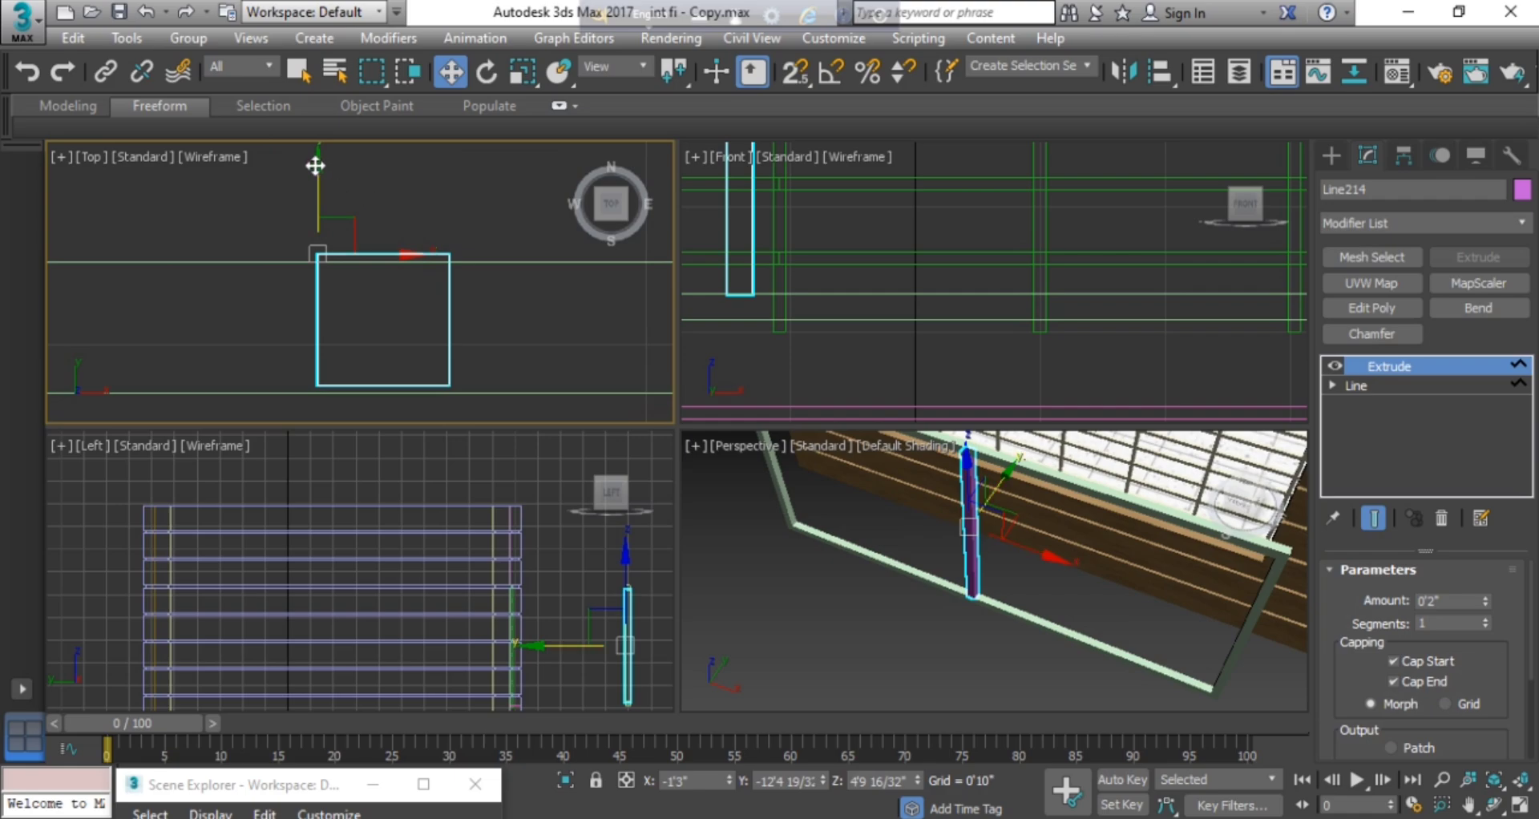
pyautogui.moveTo(315, 164); pyautogui.dragTo(315, 171)
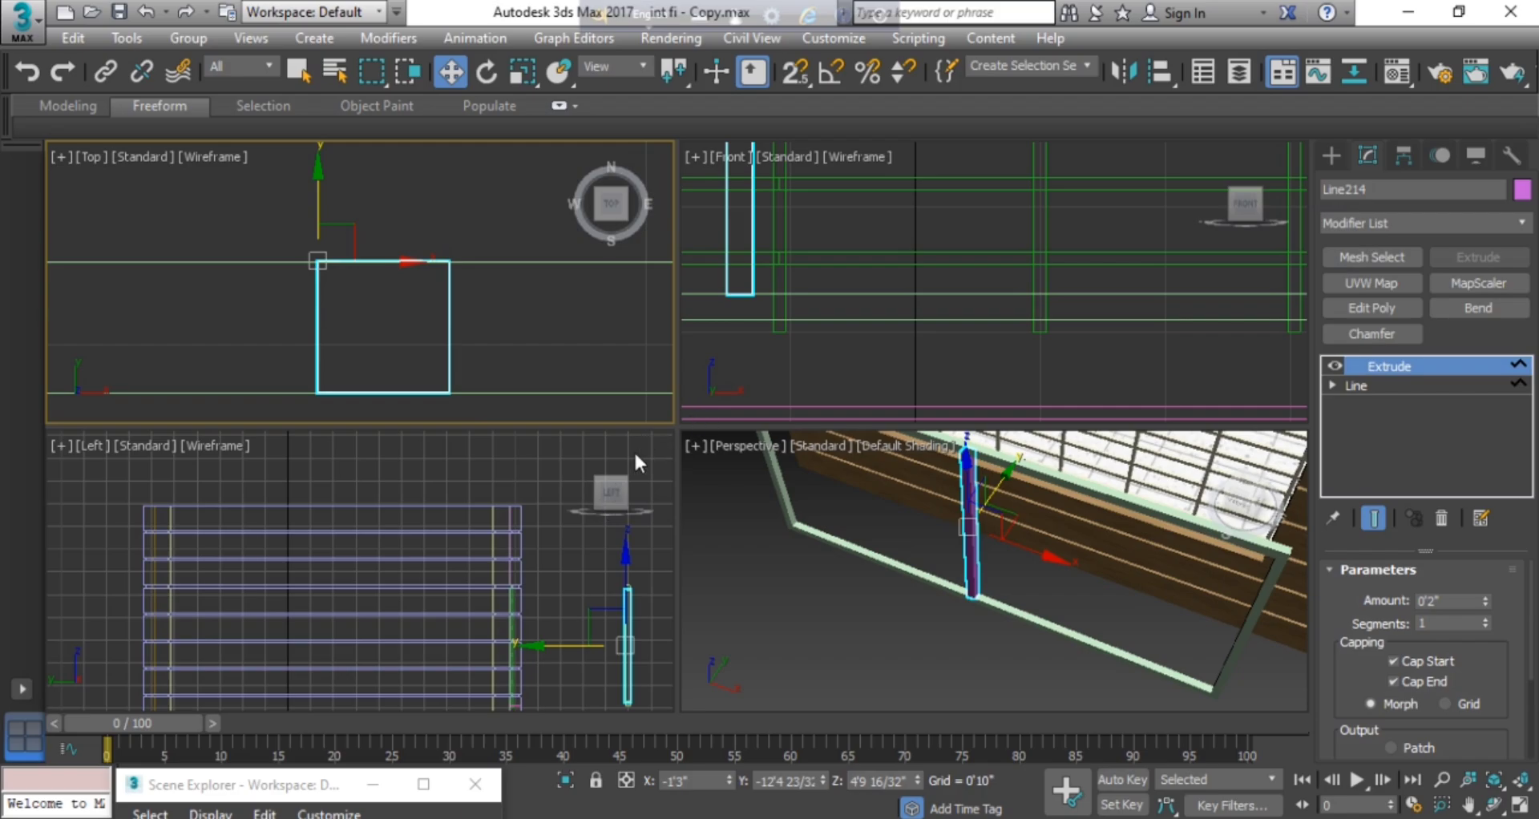
# Set the bar's extrude amount to 1" and move it along Y to about -12'5", centred within the frame's depth.
pyautogui.scroll(10, 979, 562)
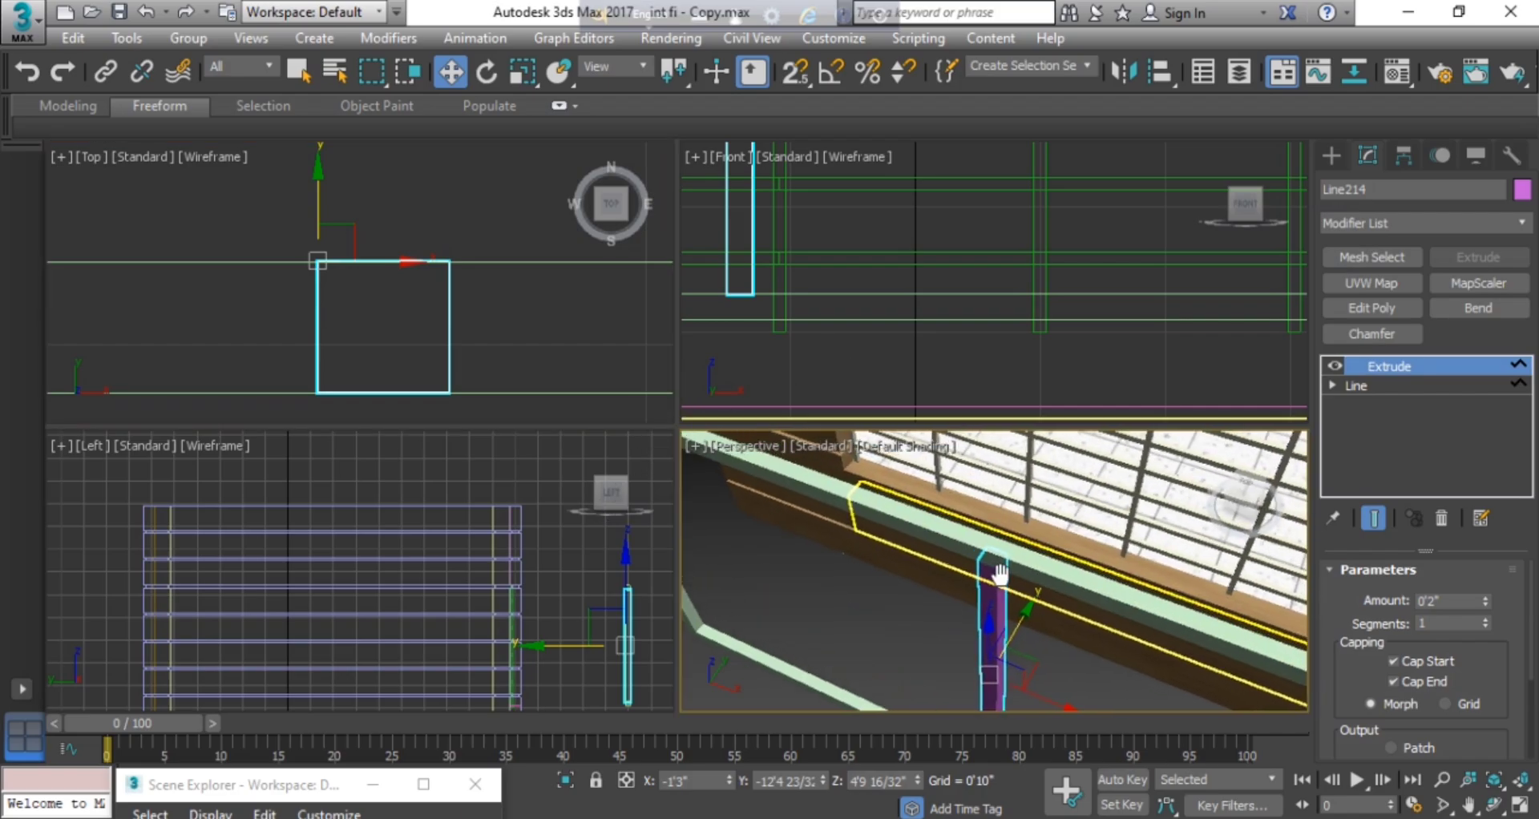
pyautogui.scroll(3, 992, 572)
pyautogui.scroll(-10, 992, 572)
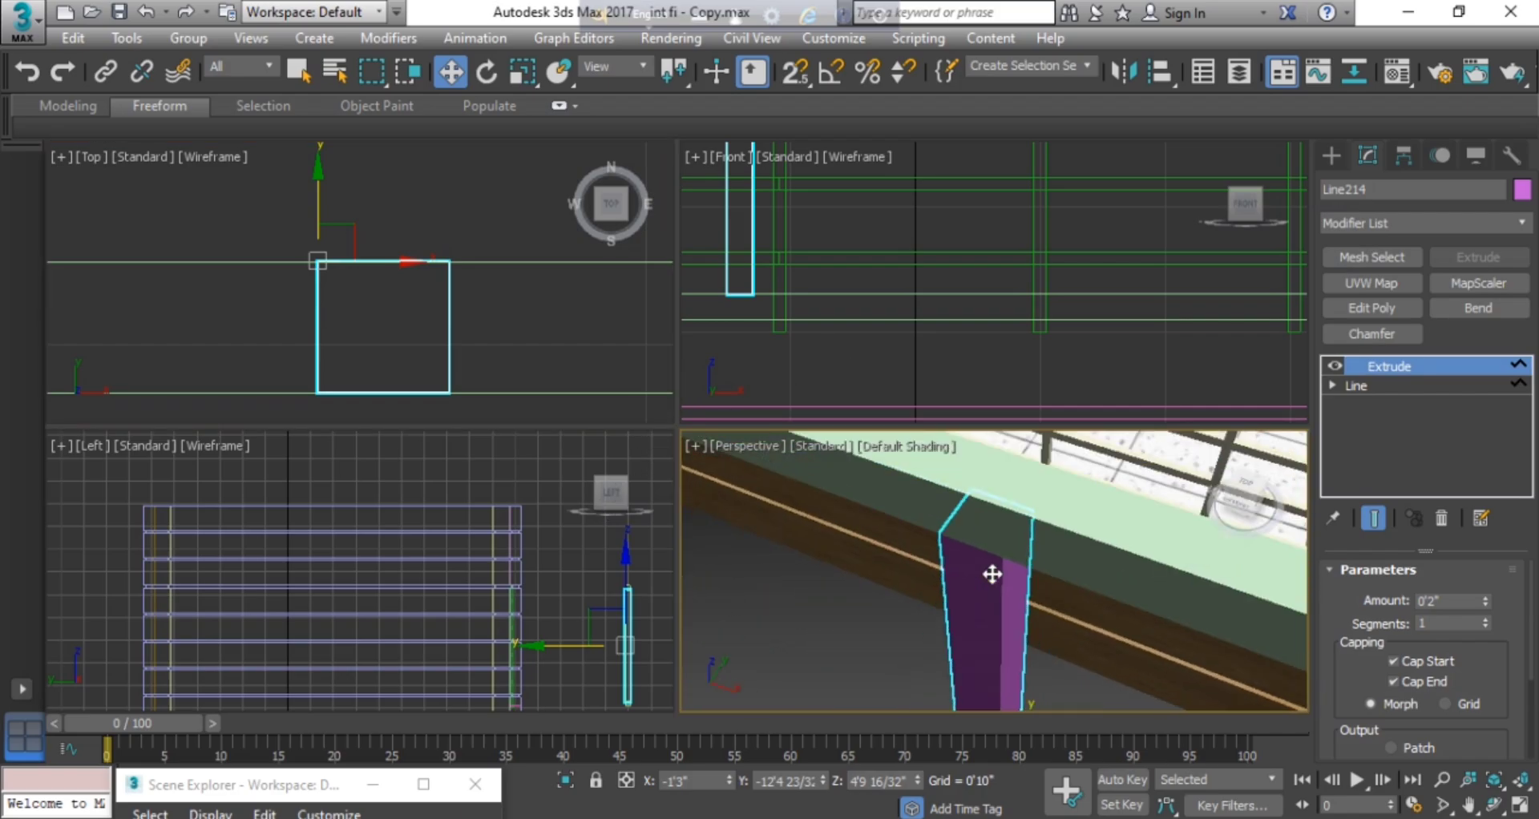
pyautogui.click(446, 316)
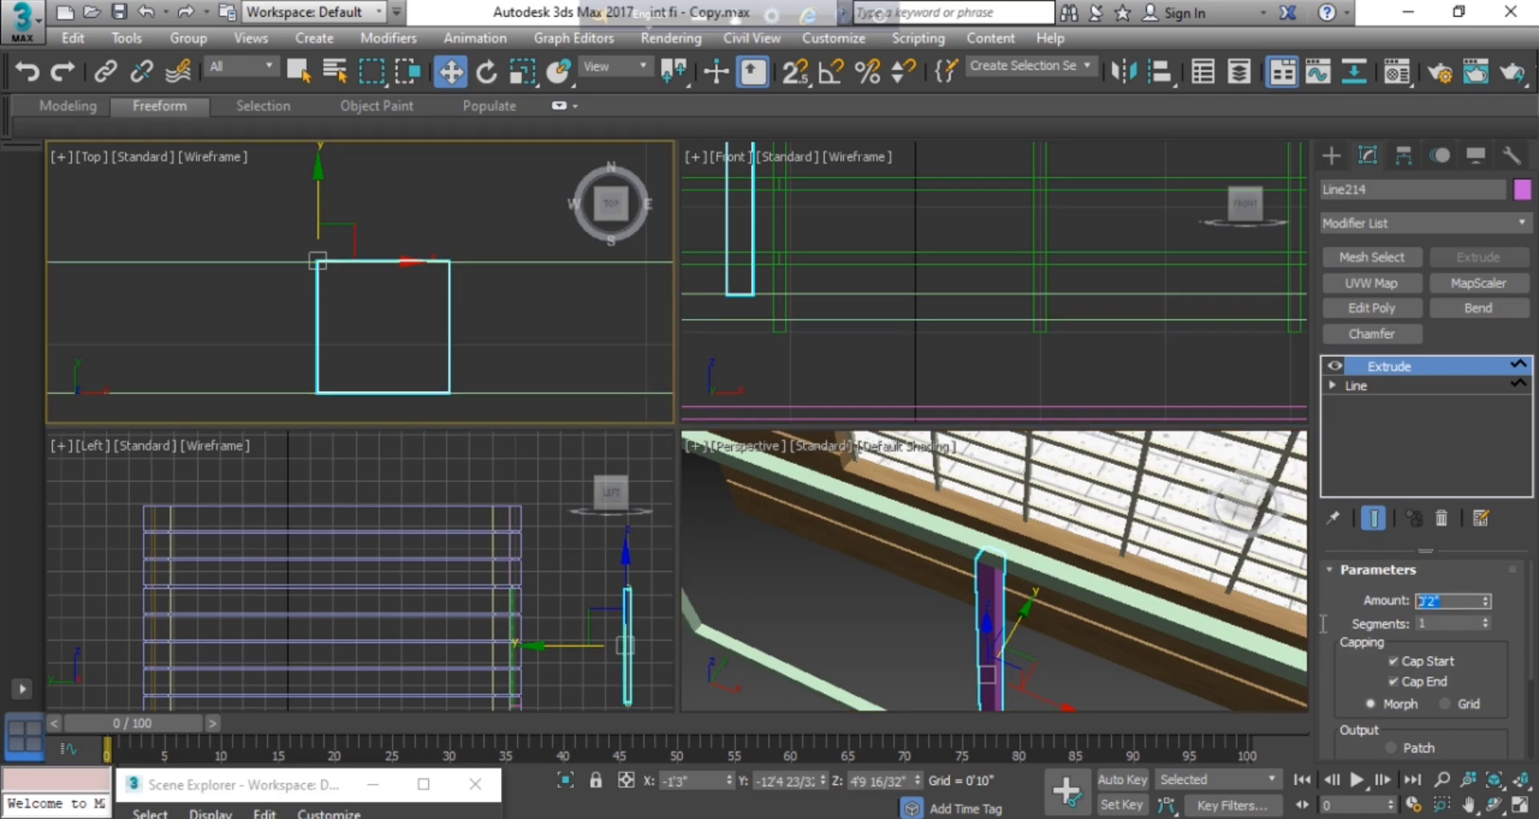
pyautogui.write('1')
pyautogui.press('Return')
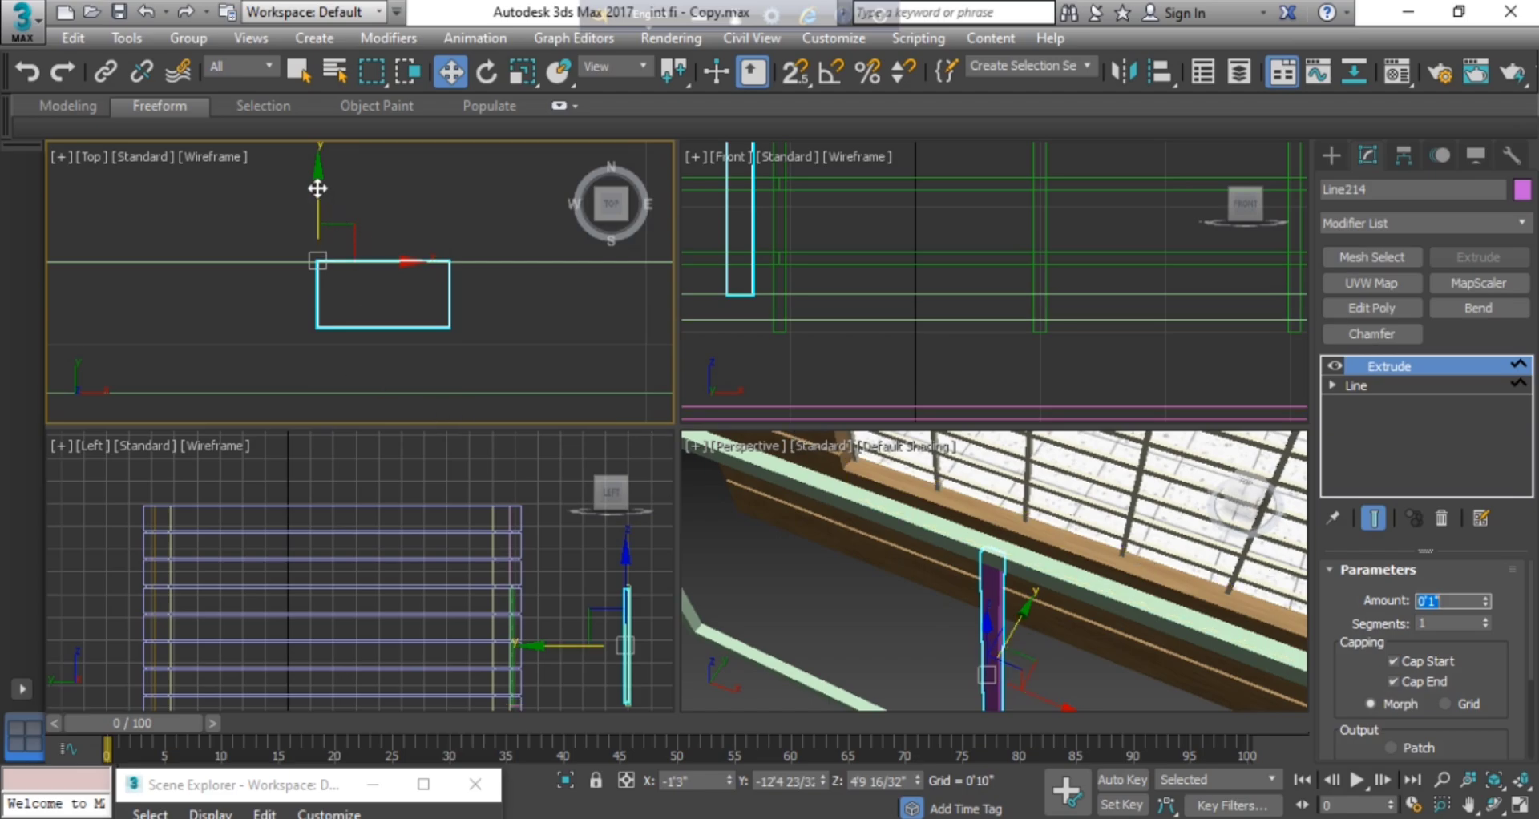
pyautogui.moveTo(318, 188); pyautogui.dragTo(312, 219)
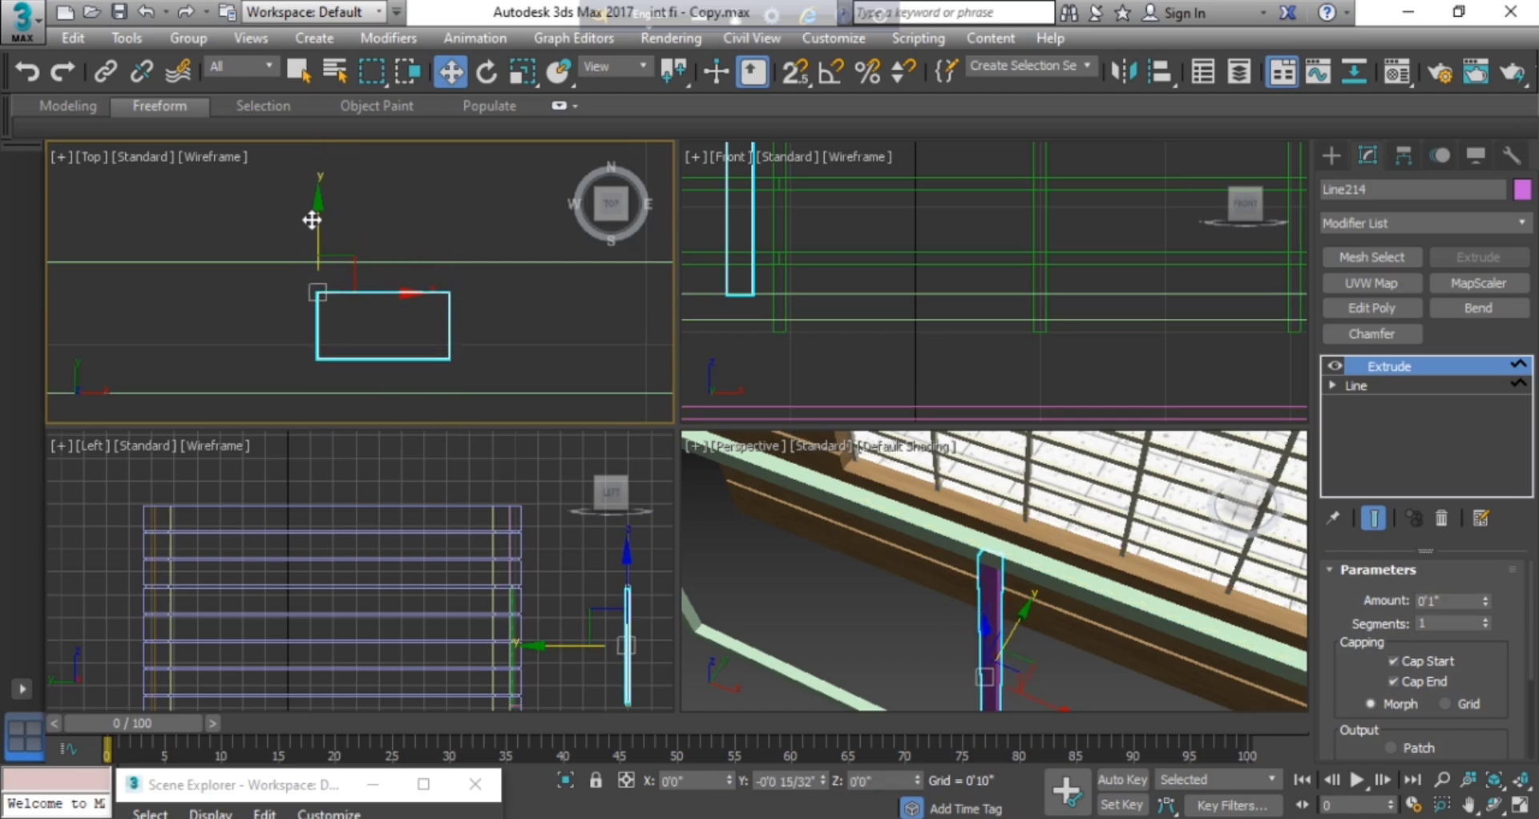
pyautogui.click(581, 344)
# Select the small bar and make one copy of it along X in the Top view at about -0'3".
pyautogui.scroll(-6, 521, 331)
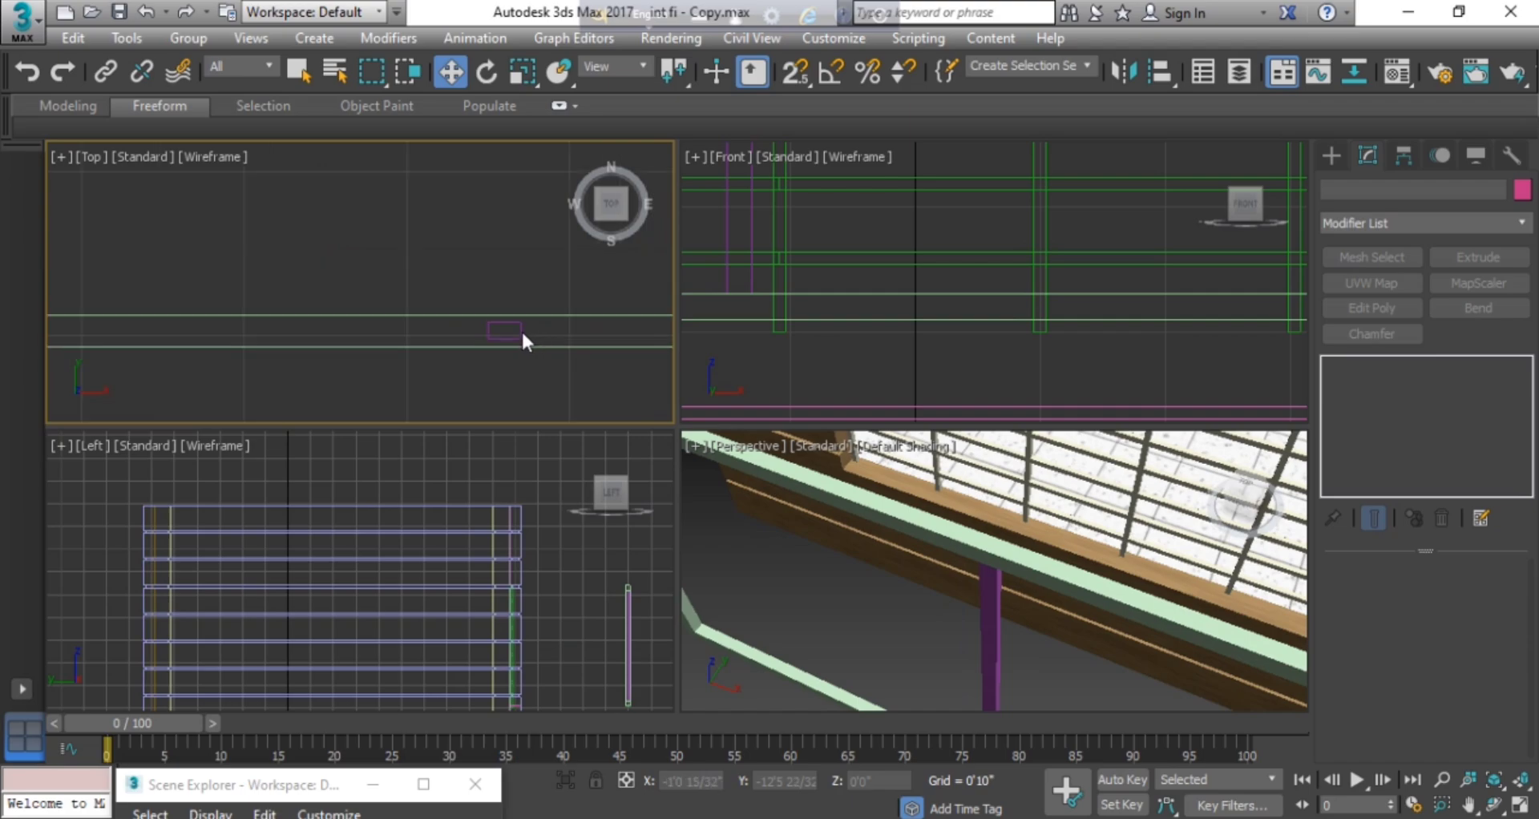
pyautogui.moveTo(520, 331); pyautogui.dragTo(436, 345, button='middle')
pyautogui.scroll(-8, 400, 273)
pyautogui.scroll(4, 393, 308)
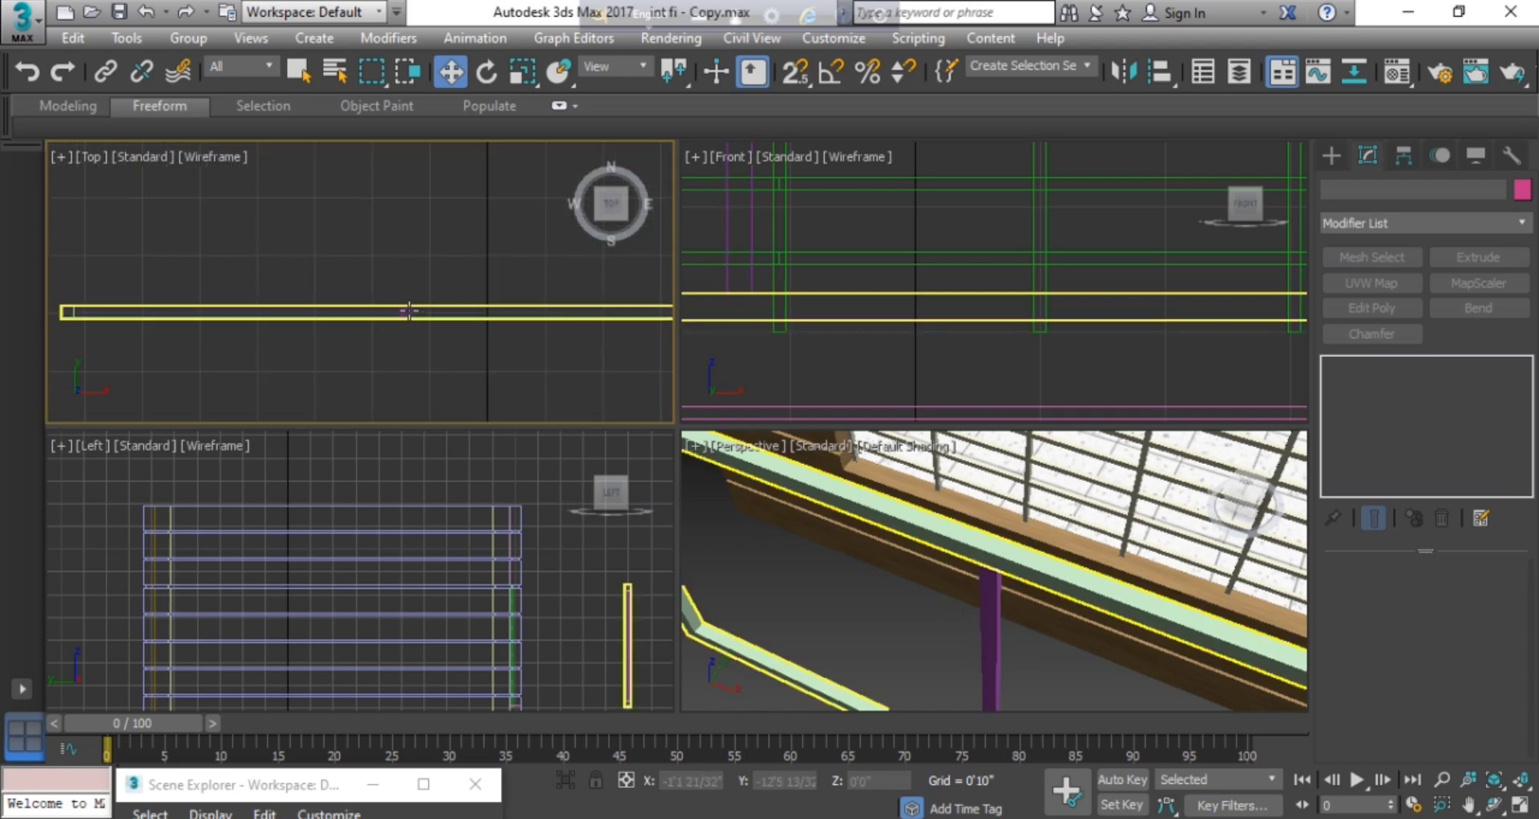
pyautogui.click(408, 311)
pyautogui.scroll(4, 412, 312)
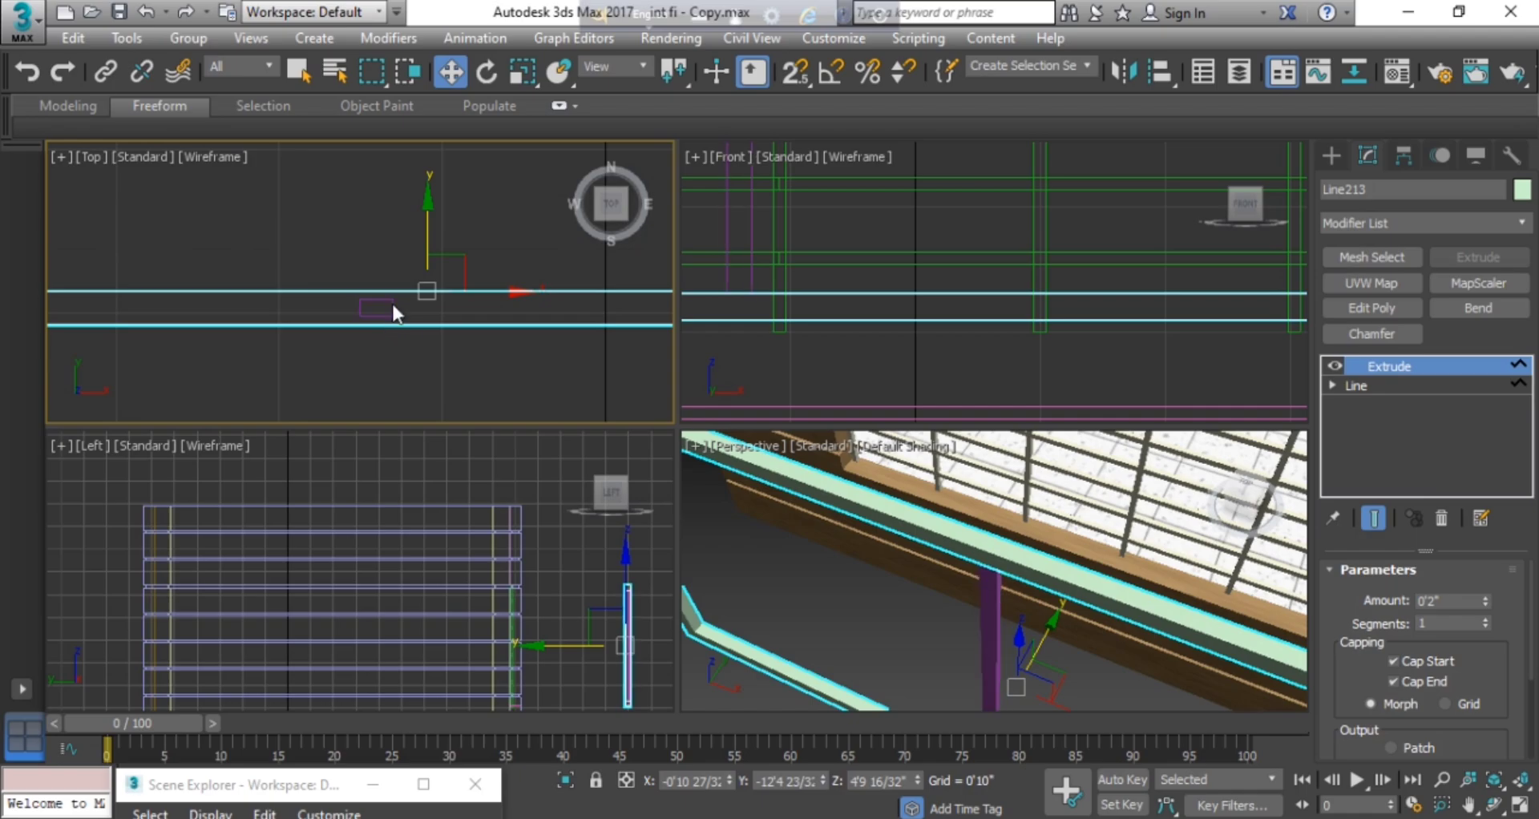
pyautogui.click(393, 306)
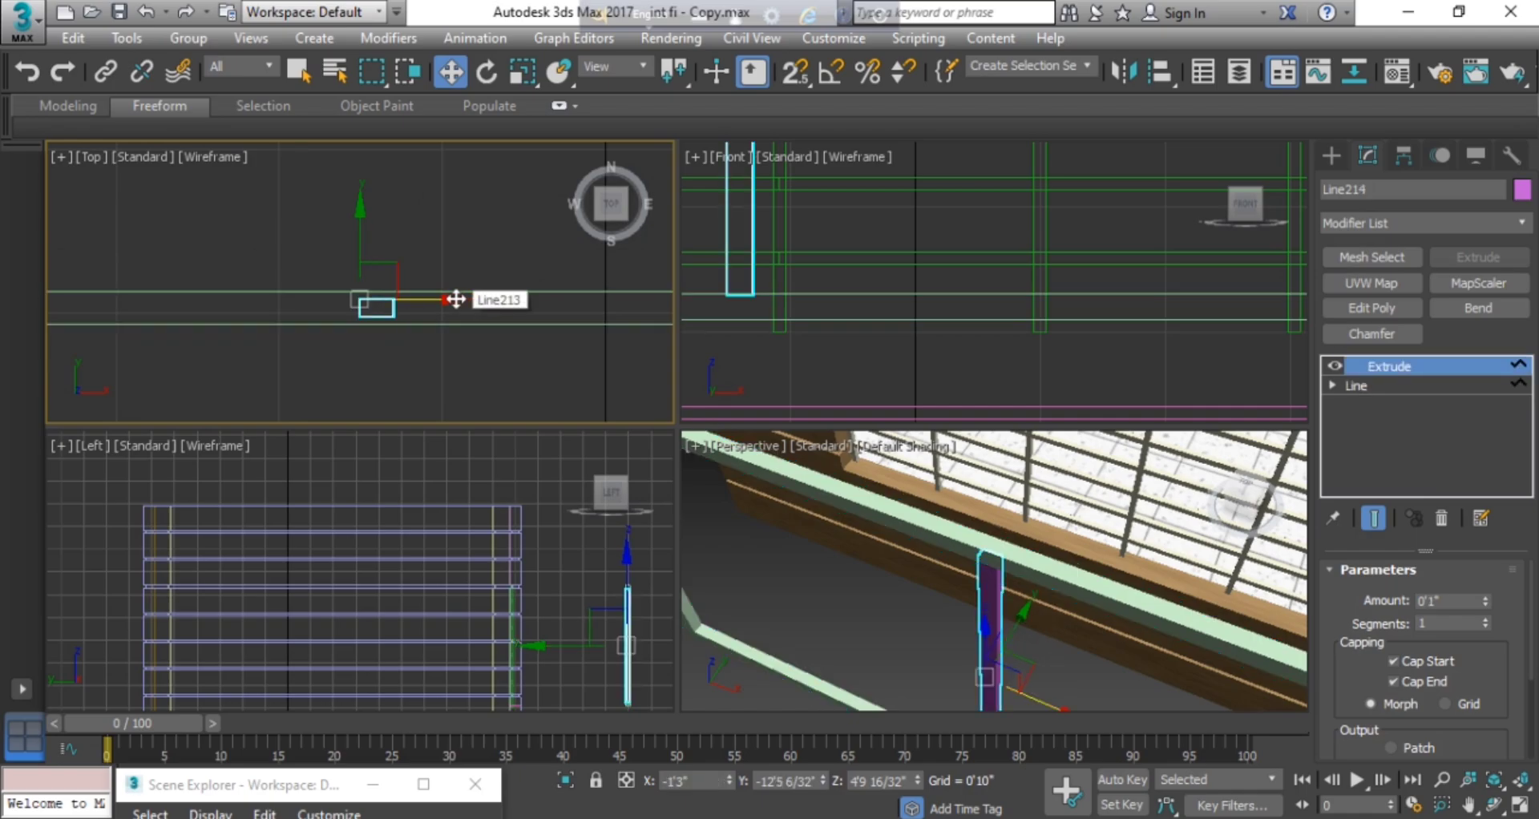
pyautogui.moveTo(456, 299)
pyautogui.keyDown('shift'); pyautogui.mouseDown()
pyautogui.moveTo(608, 271)
pyautogui.moveTo(642, 272)
pyautogui.moveTo(639, 286)
pyautogui.mouseUp(); pyautogui.keyUp('shift')
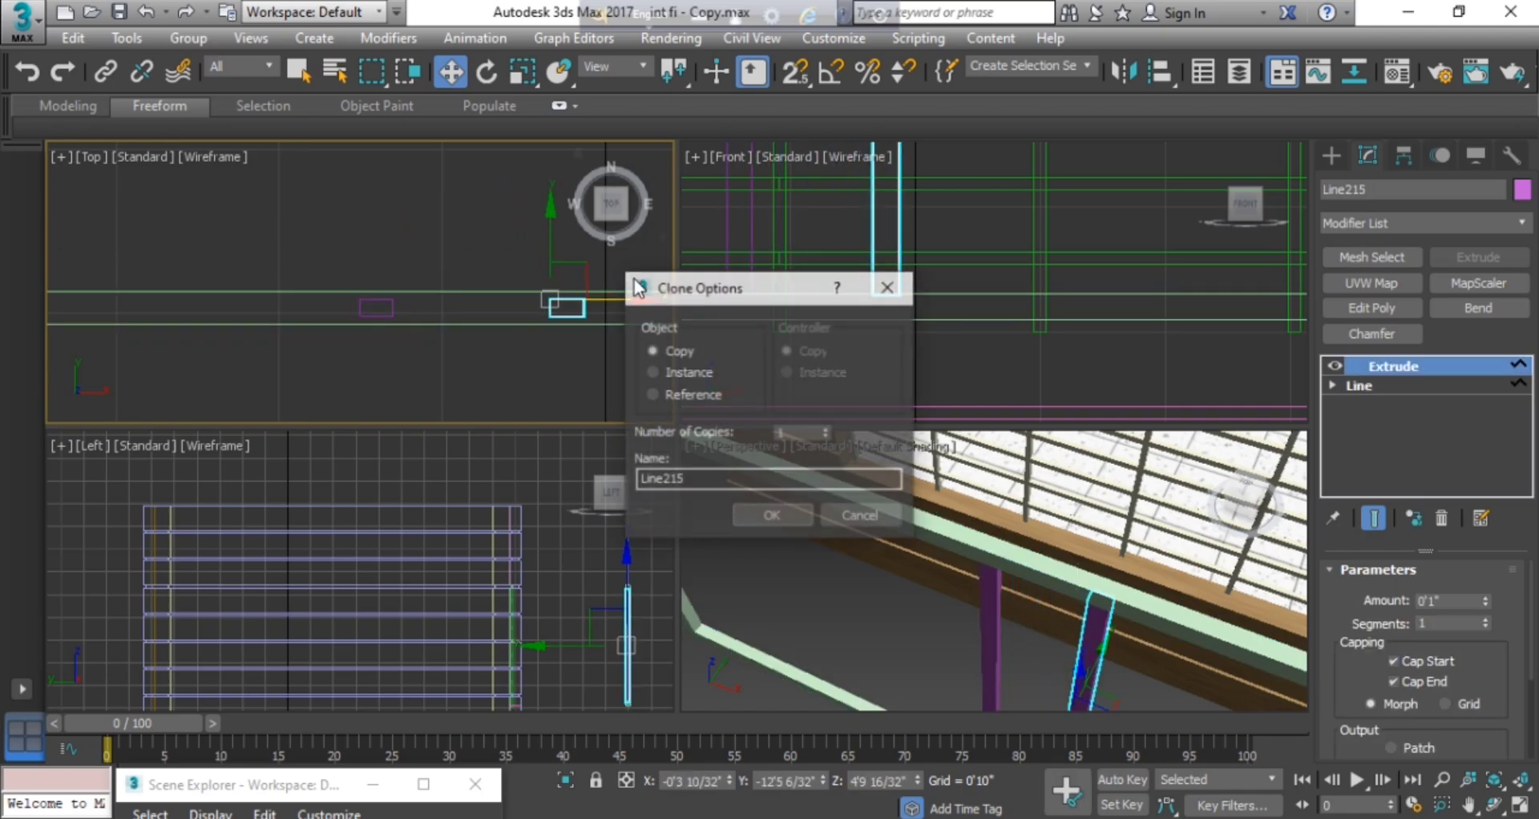
pyautogui.click(756, 517)
# Move the copied bar along X in the Top view to about 1'8".
pyautogui.scroll(-3, 476, 392)
pyautogui.moveTo(475, 386); pyautogui.dragTo(280, 308, button='middle')
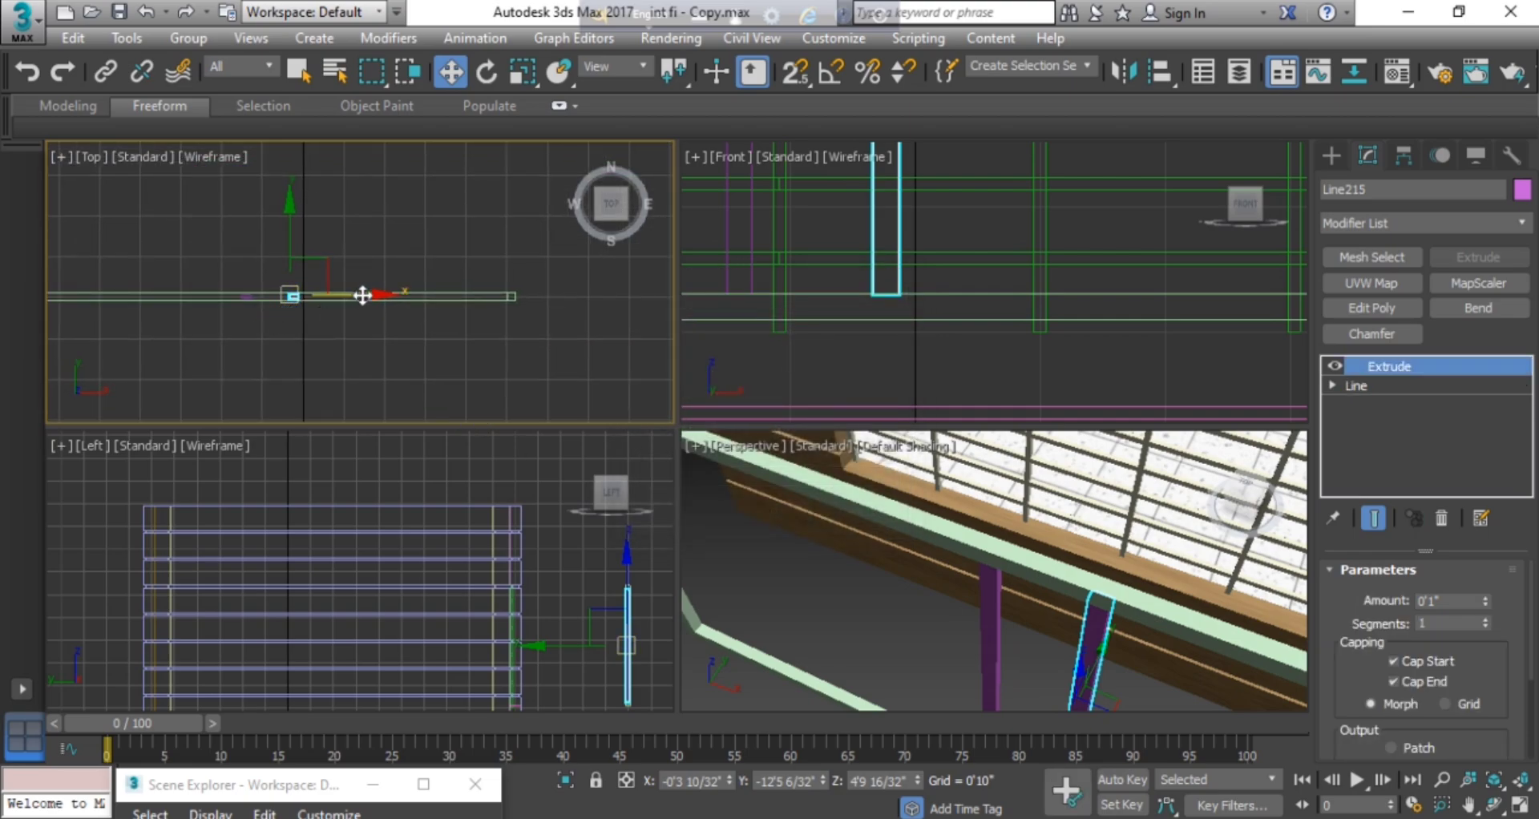
pyautogui.moveTo(373, 291); pyautogui.dragTo(470, 263)
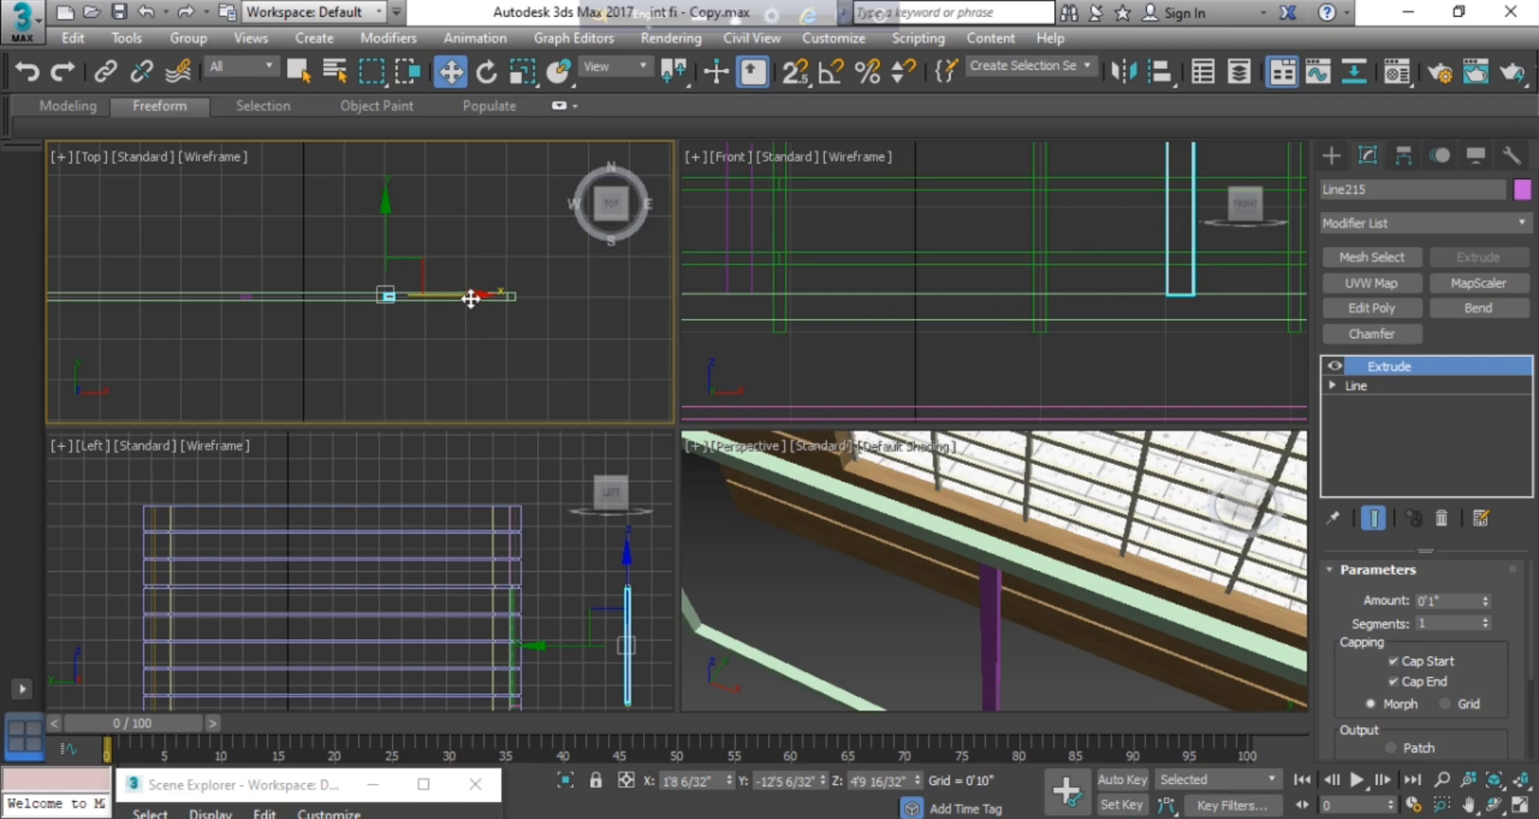
# Copy the bar along X to the opposite part of the frame and adjust the new copy's X position to about -3'9".
pyautogui.moveTo(477, 295); pyautogui.dragTo(191, 393)
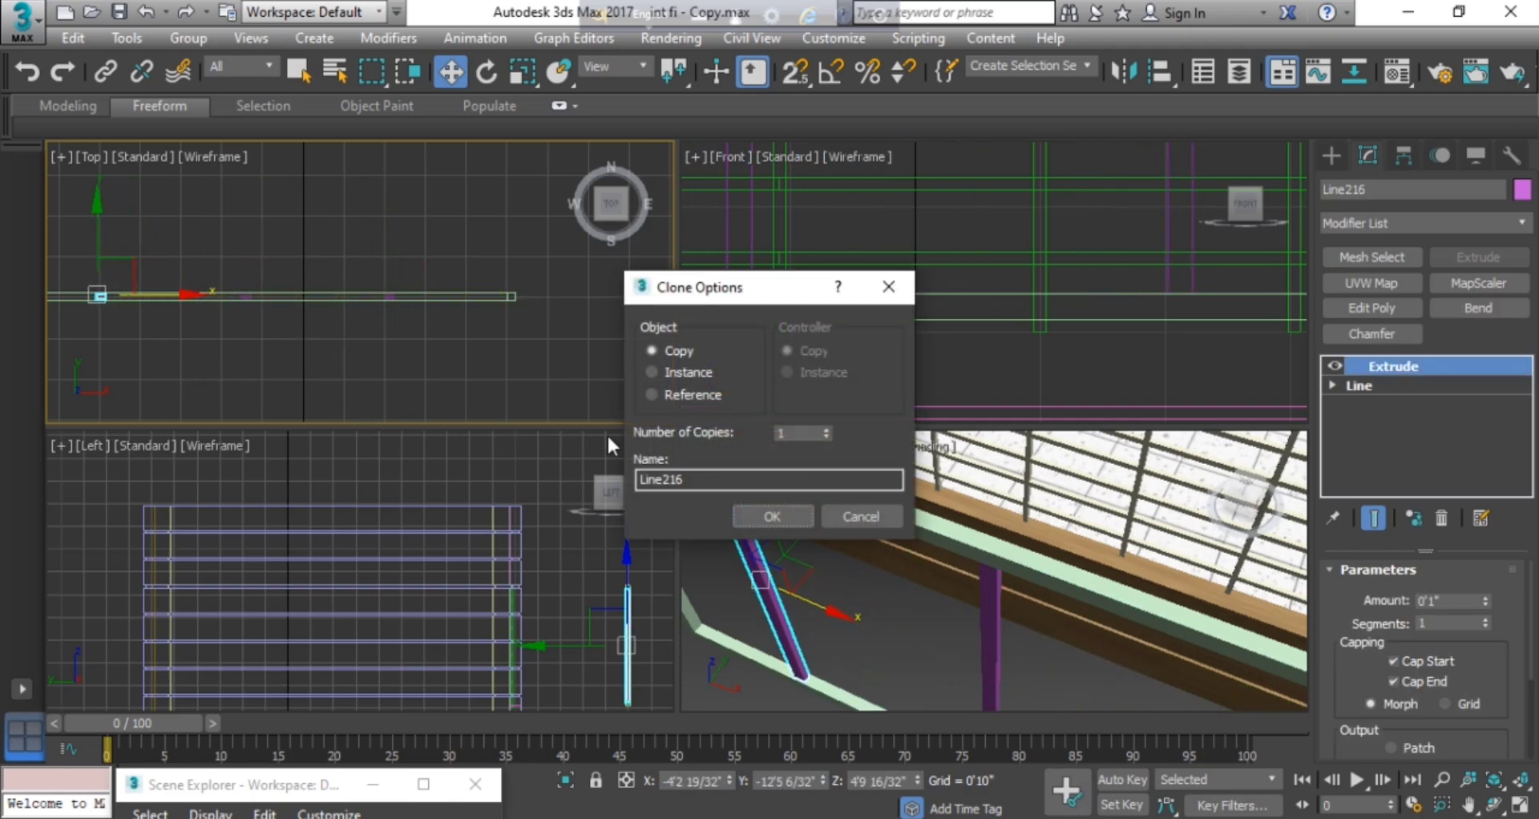
pyautogui.click(781, 514)
pyautogui.scroll(-3, 232, 329)
pyautogui.scroll(5, 272, 341)
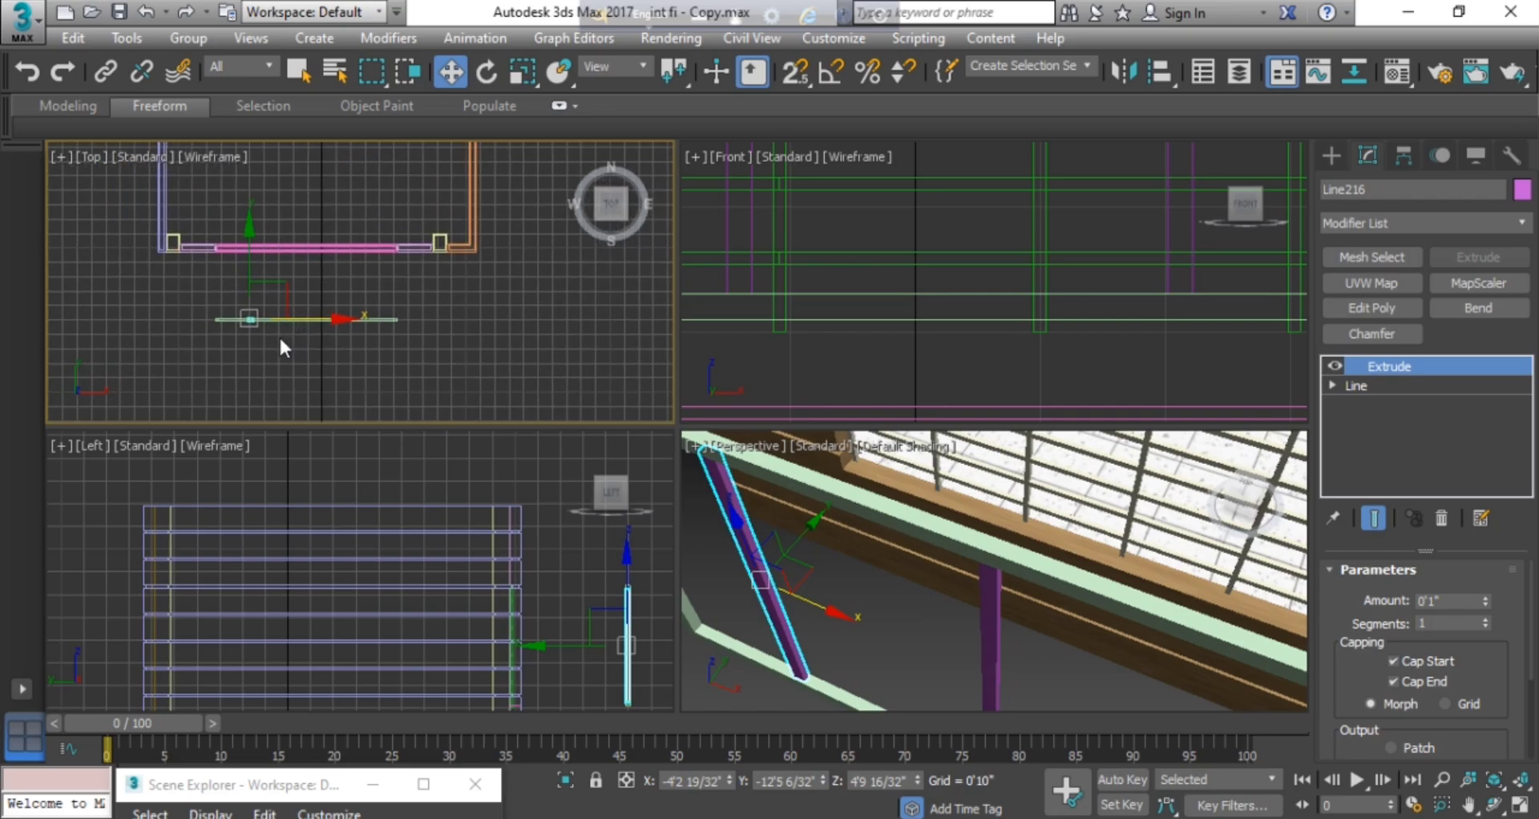
pyautogui.moveTo(269, 341); pyautogui.dragTo(463, 378, button='middle')
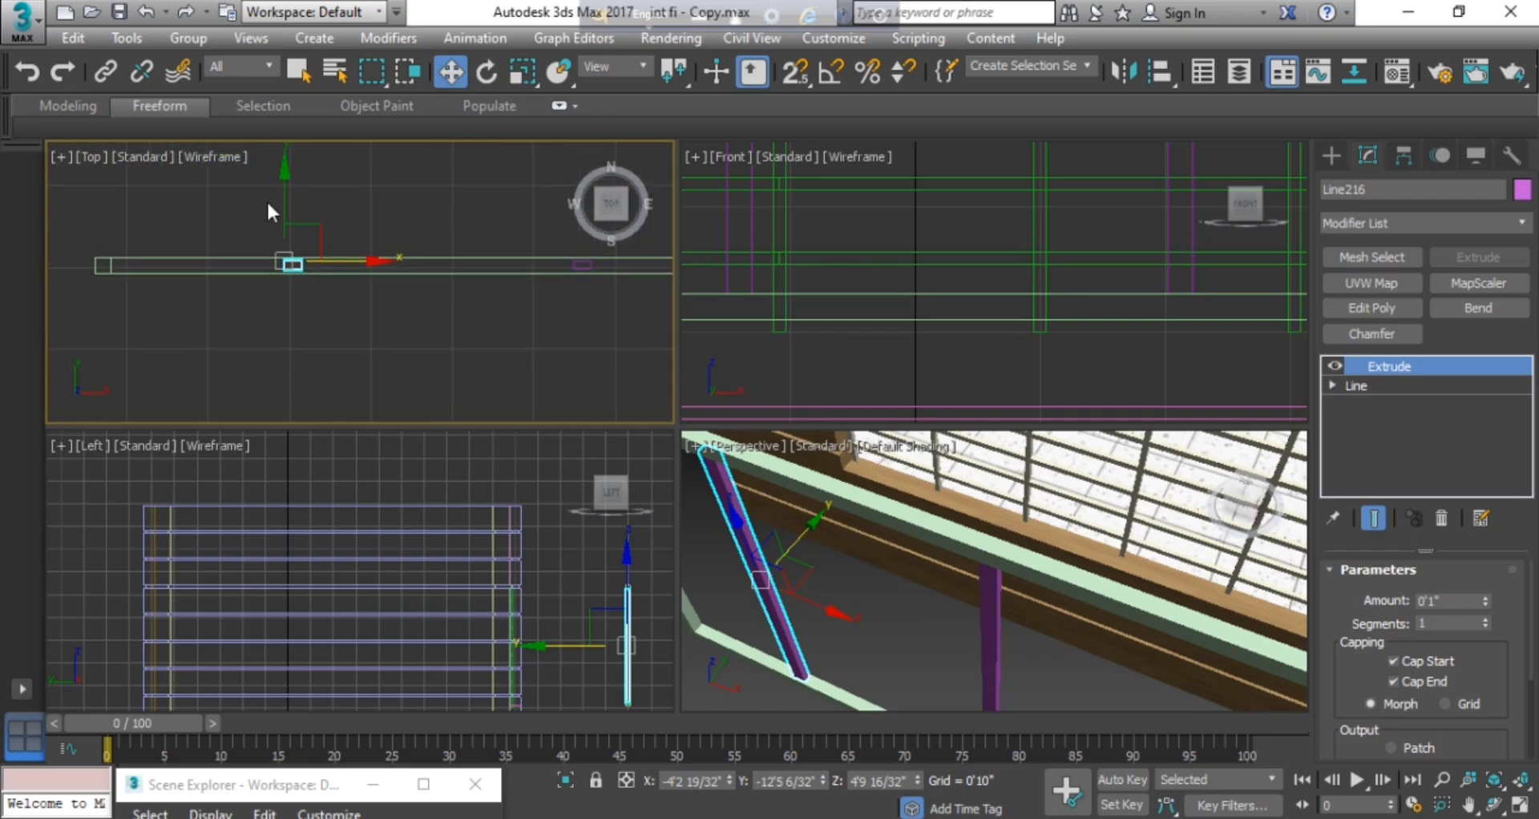
pyautogui.moveTo(382, 259); pyautogui.dragTo(413, 251)
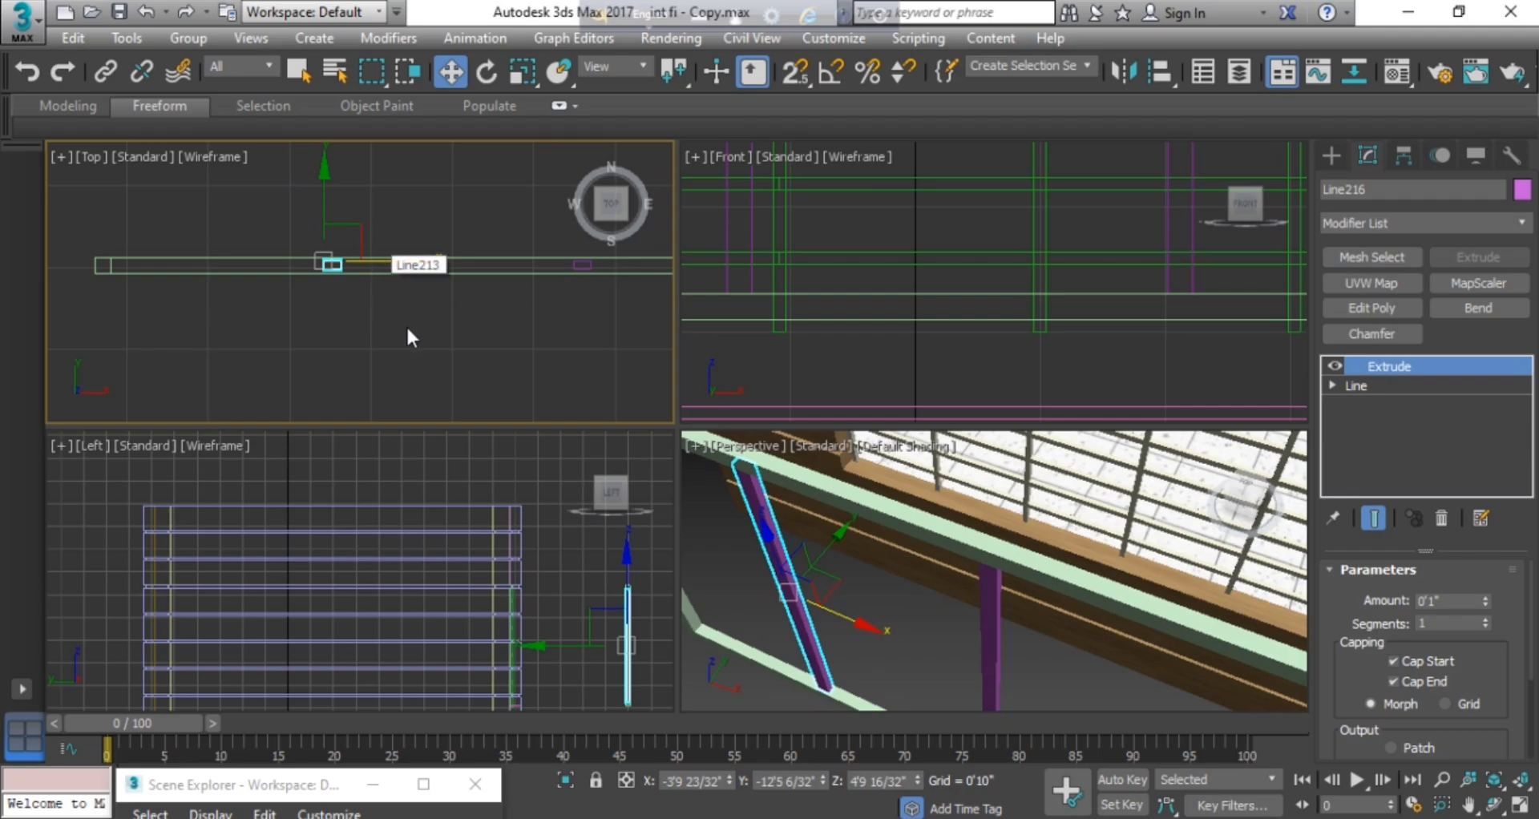
# Clear the selection and examine the spacing of the three bars within the frame in the Top and Perspective views.
pyautogui.scroll(-3, 440, 353)
pyautogui.moveTo(440, 353); pyautogui.dragTo(312, 336, button='middle')
pyautogui.scroll(-3, 451, 359)
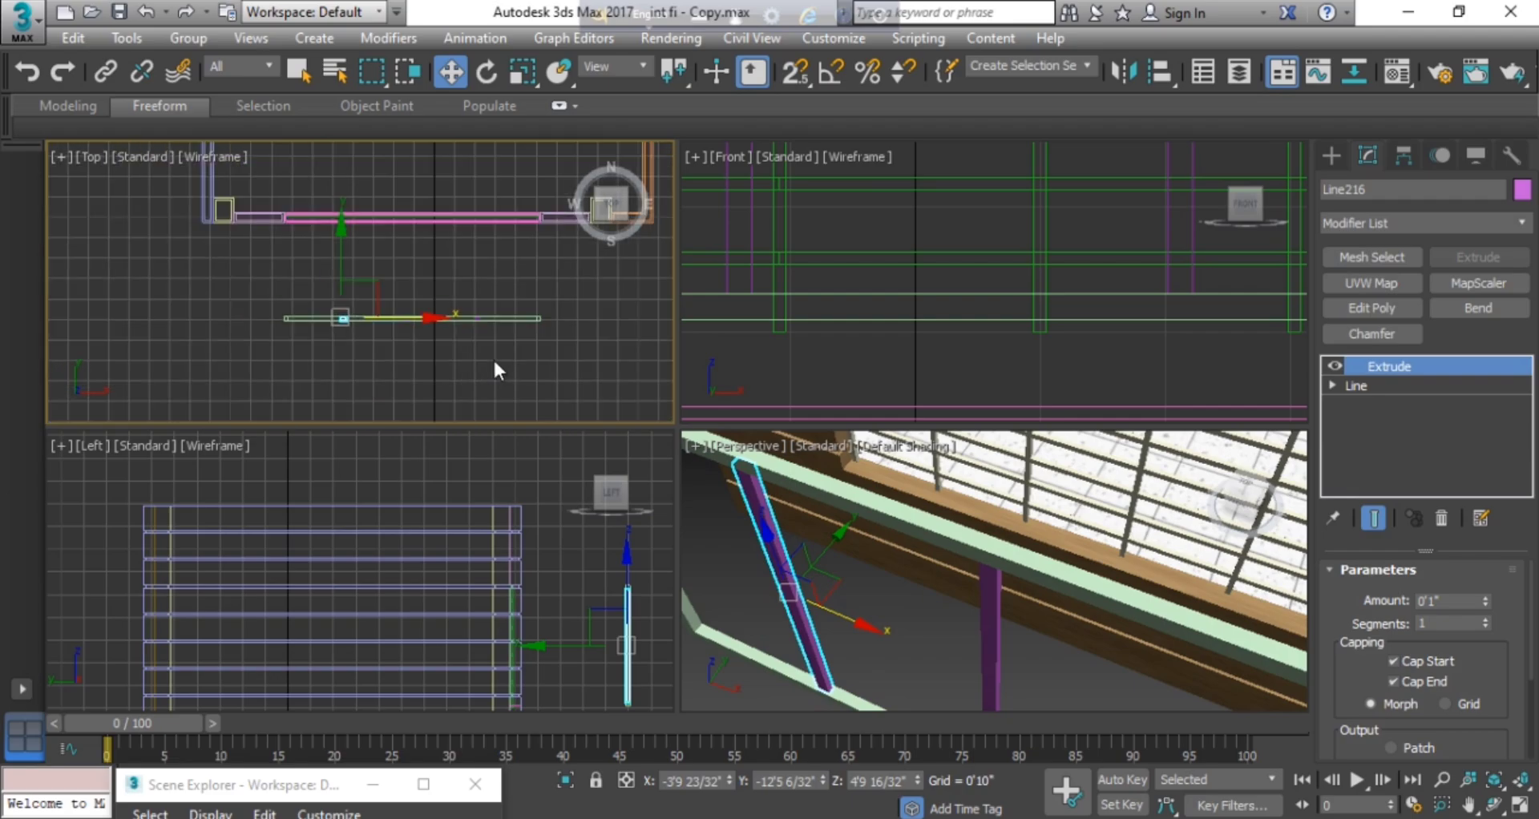
pyautogui.scroll(3, 494, 356)
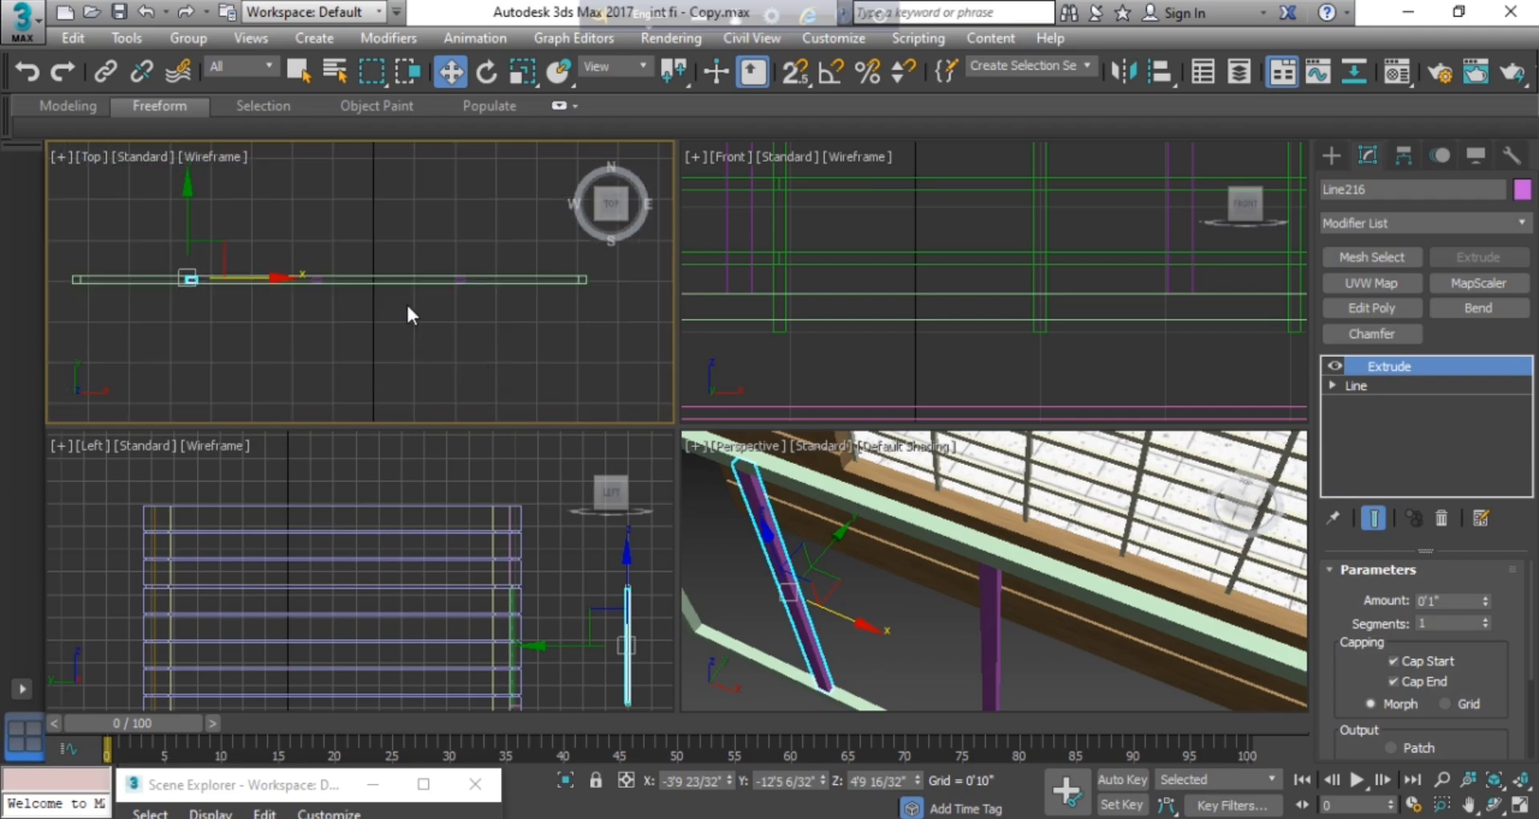
pyautogui.scroll(-4, 881, 593)
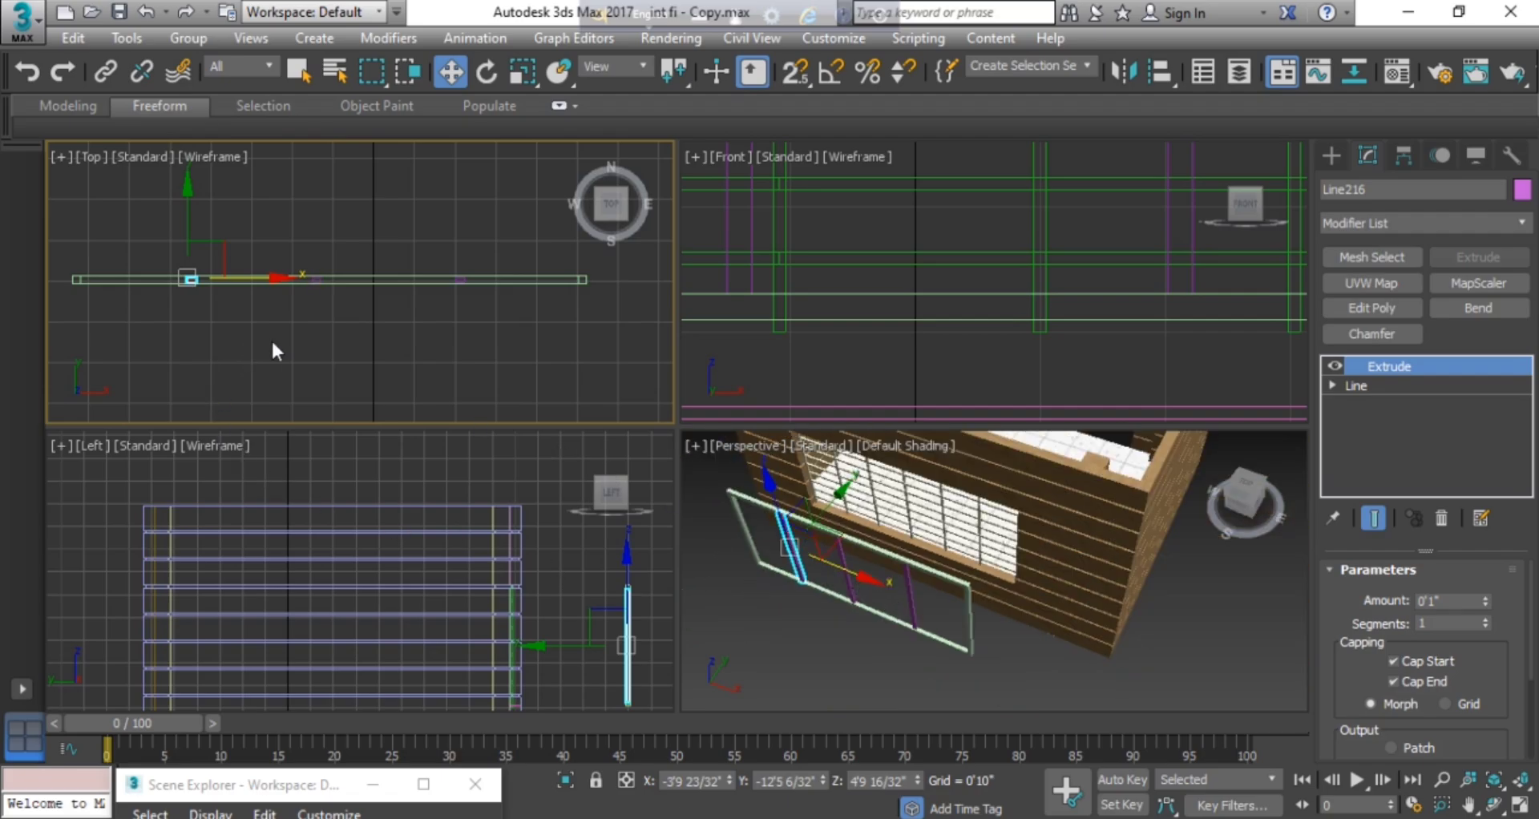
pyautogui.scroll(4, 801, 577)
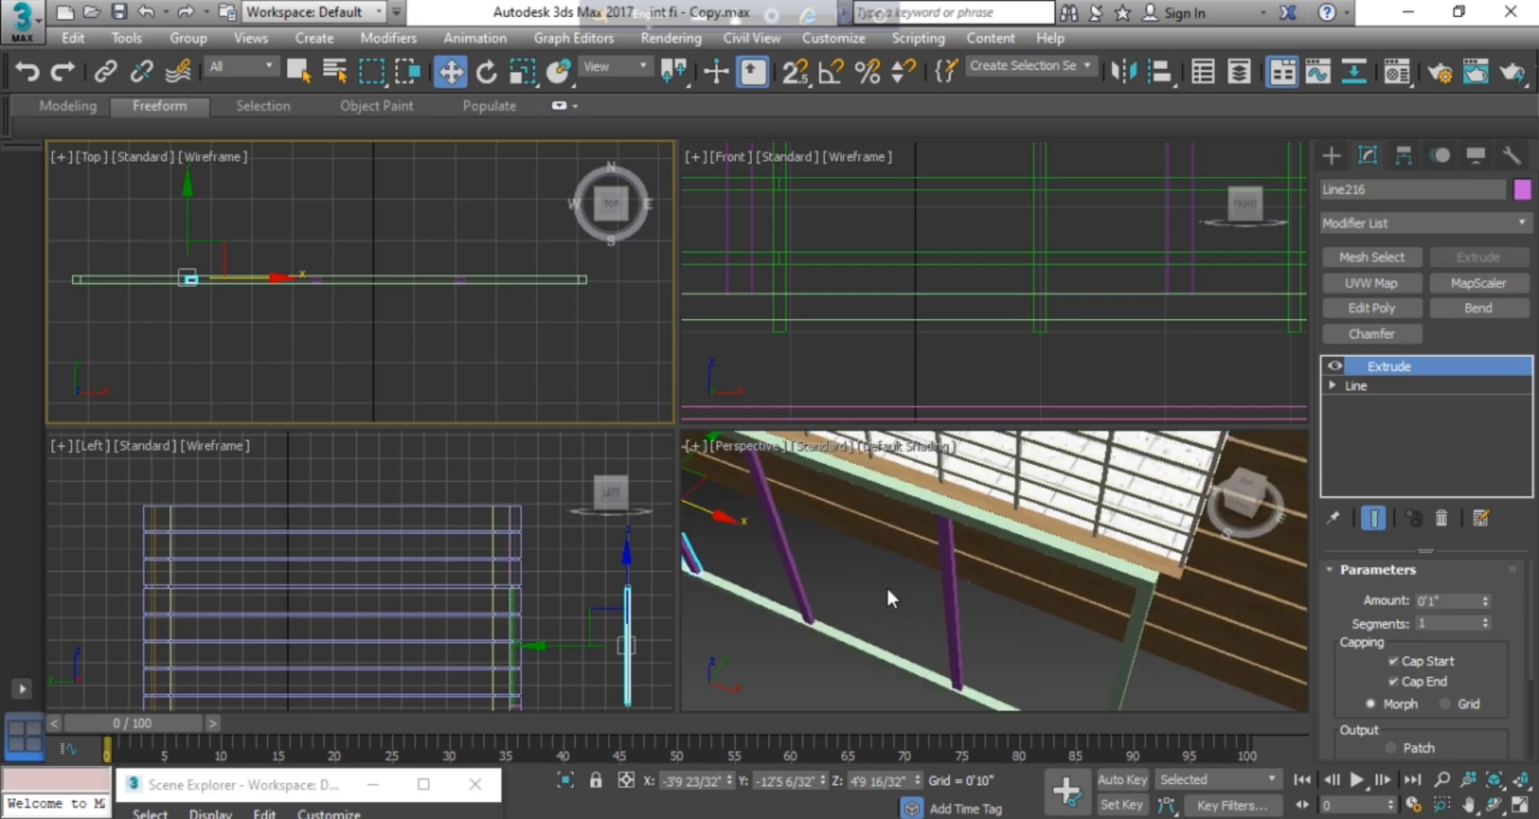
pyautogui.scroll(1, 914, 618)
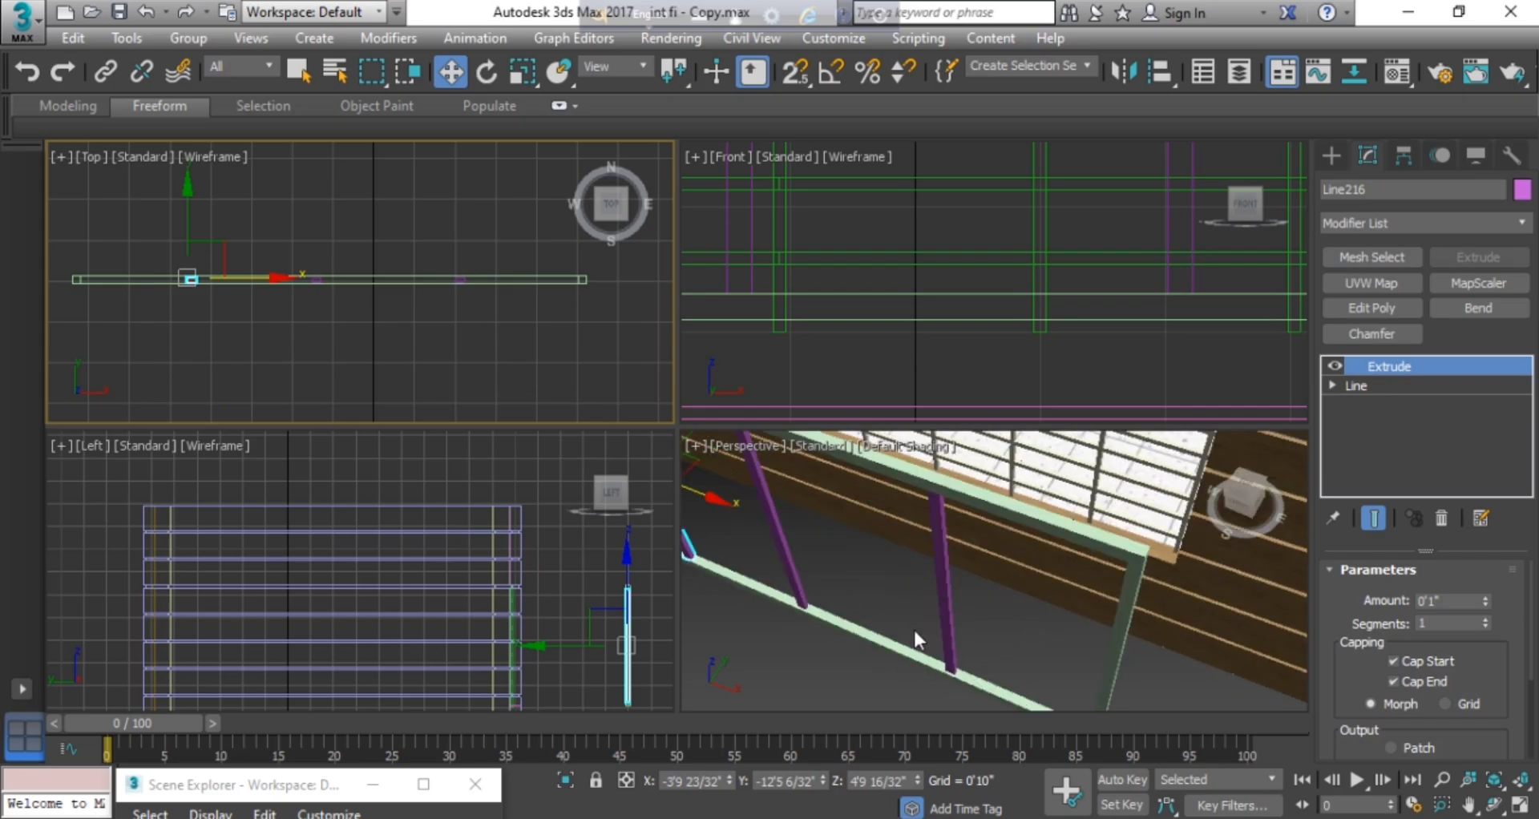
pyautogui.click(531, 353)
pyautogui.scroll(-6, 821, 541)
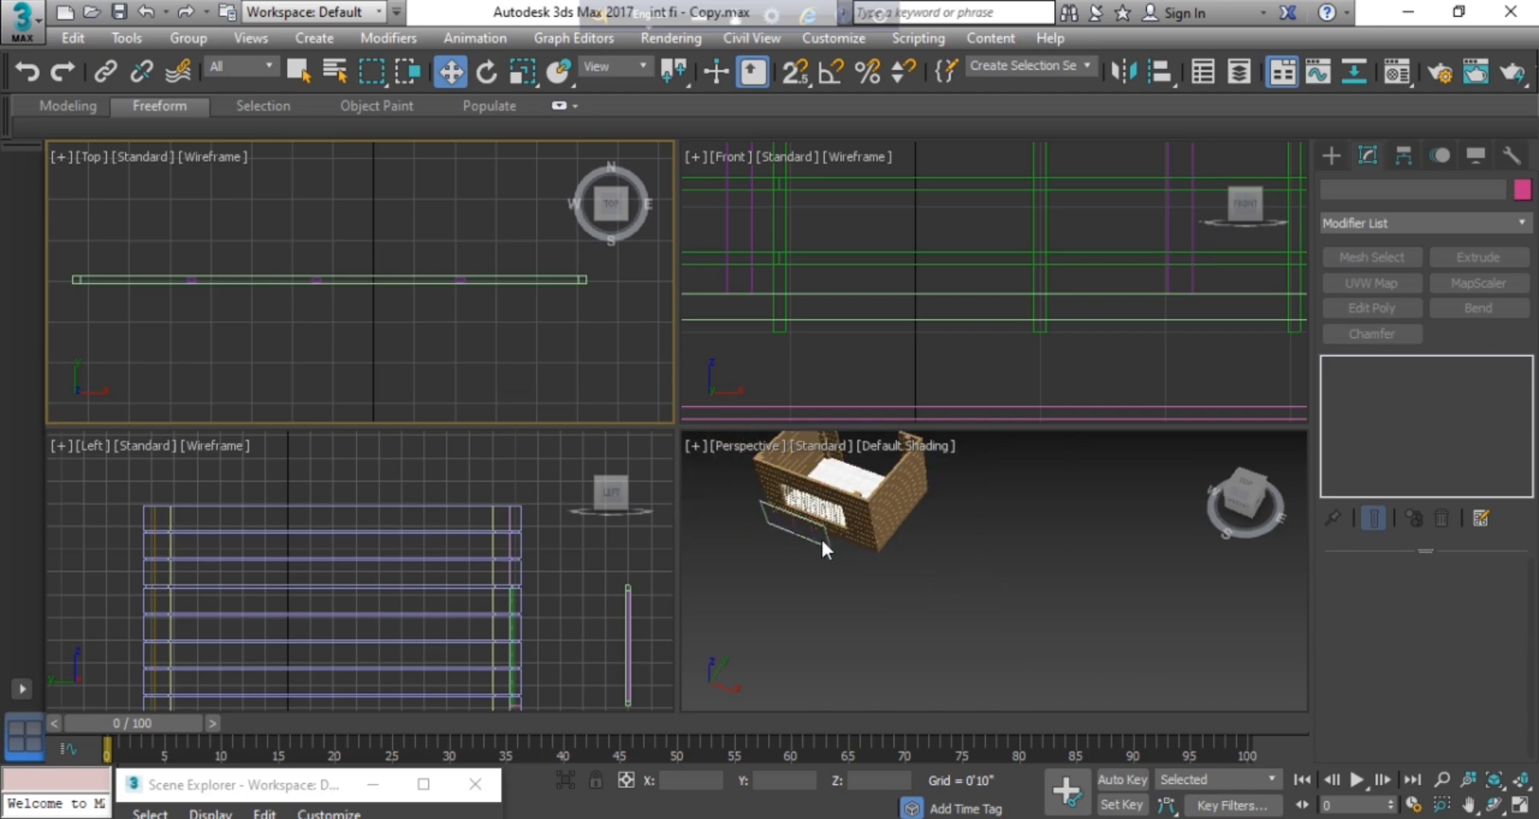
pyautogui.moveTo(822, 542); pyautogui.dragTo(936, 541, button='middle')
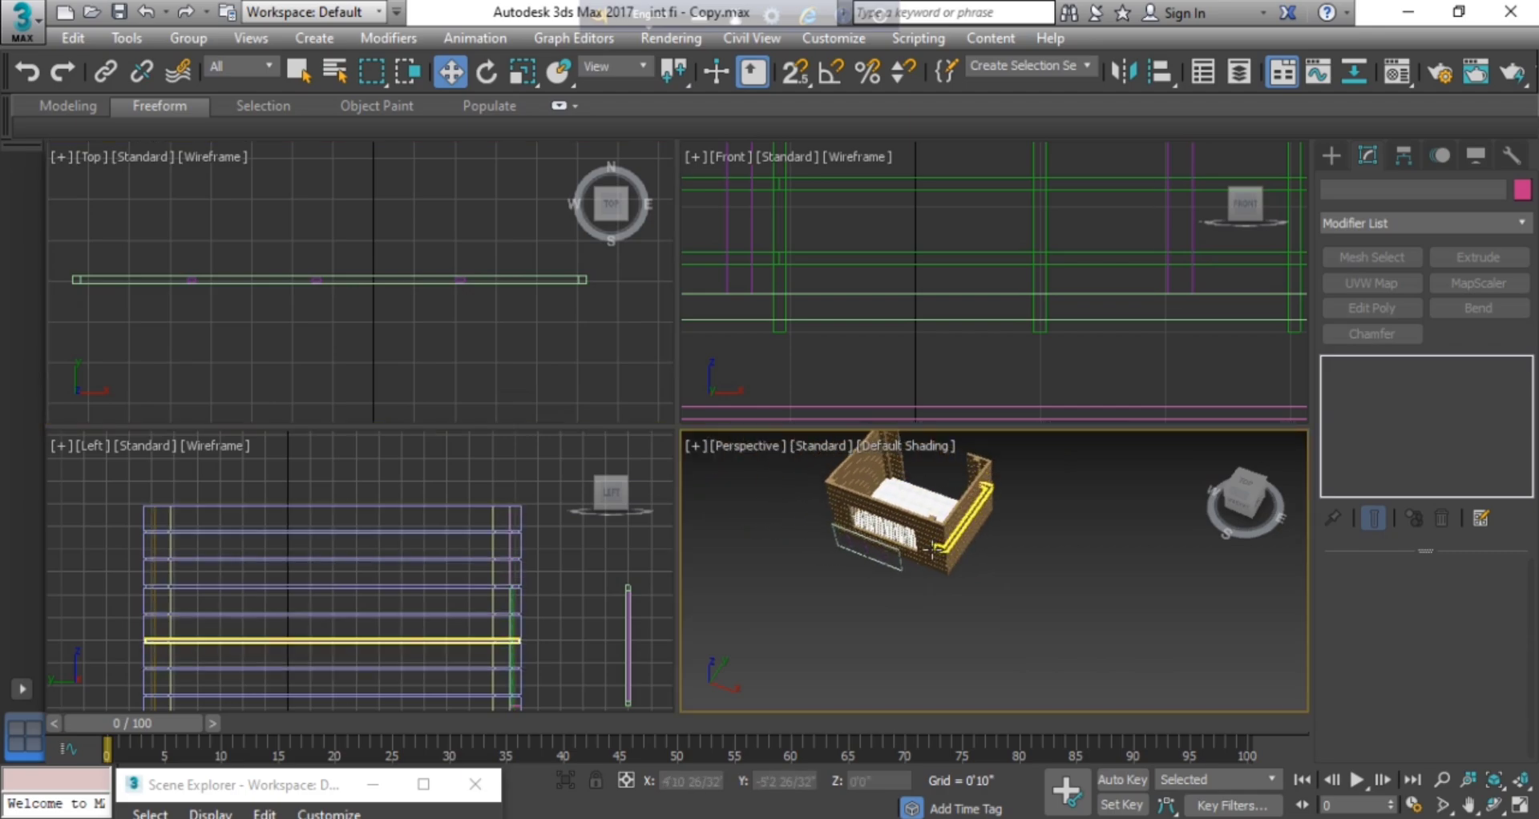
pyautogui.scroll(4, 932, 548)
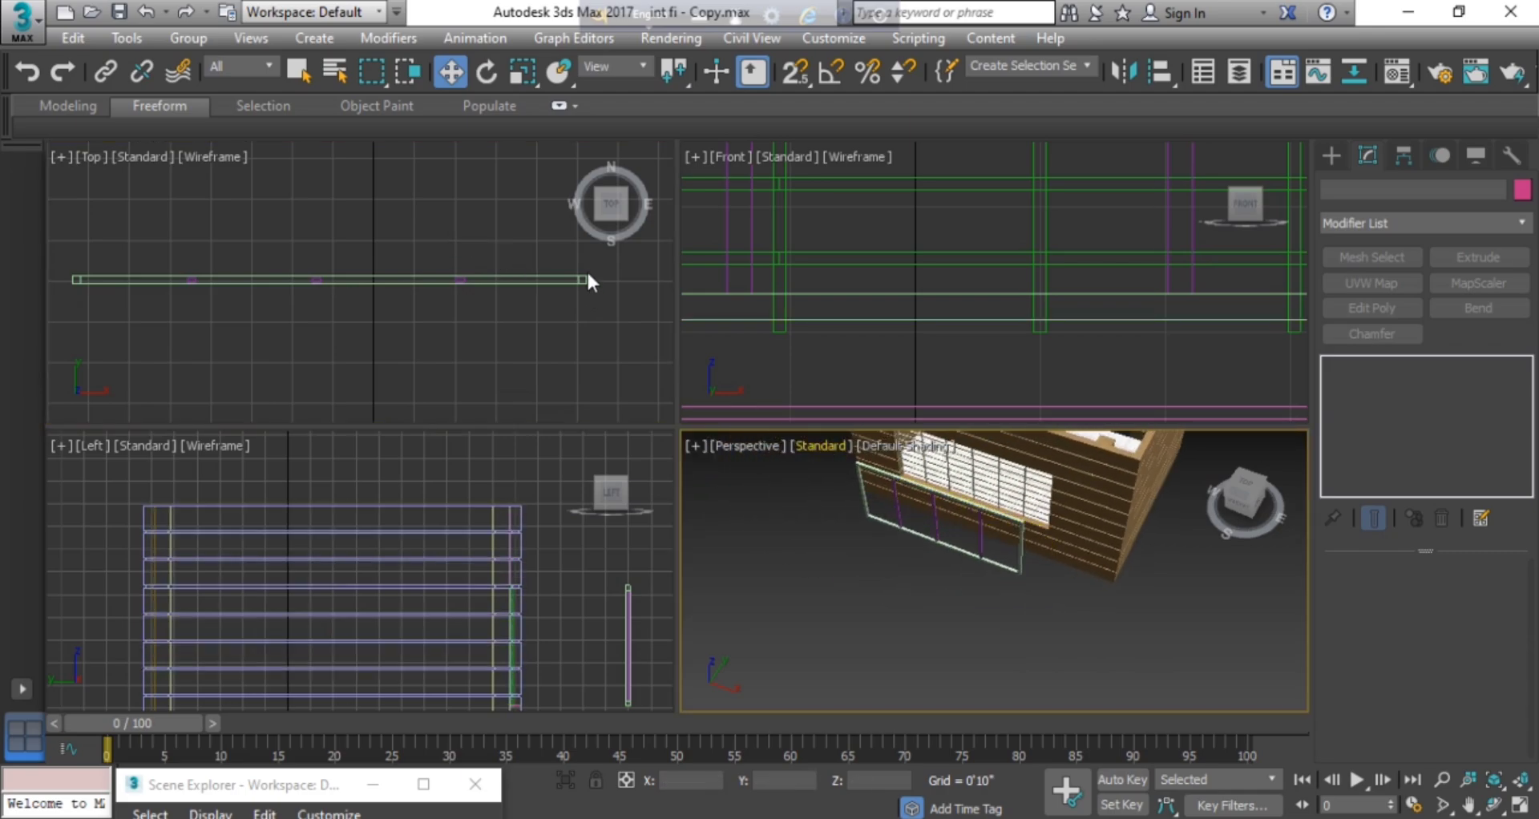
# Select the window frame with its three bars and hide all unselected objects.
pyautogui.moveTo(603, 270); pyautogui.dragTo(125, 304)
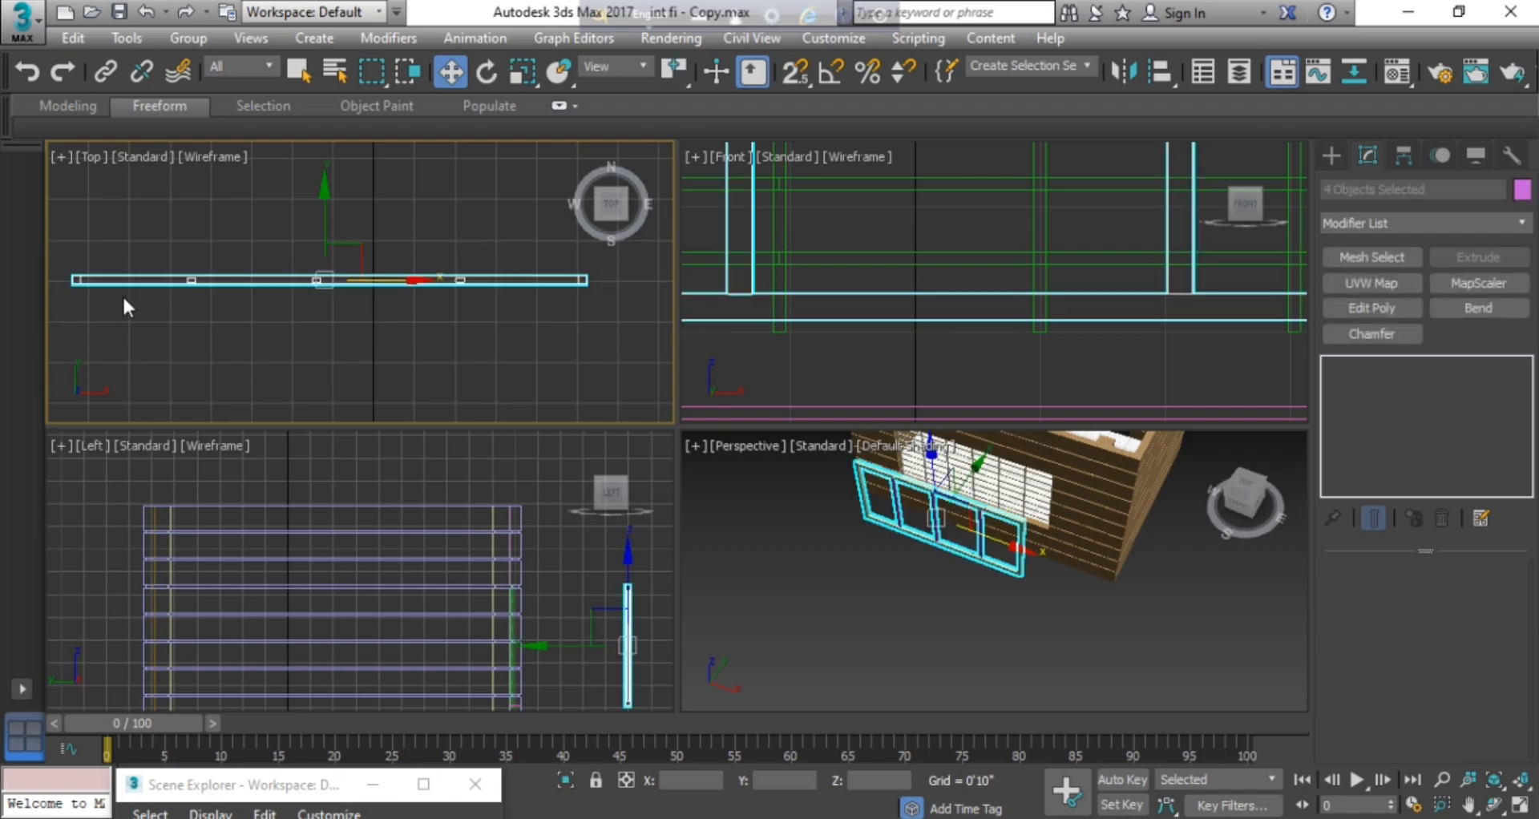
pyautogui.rightClick(142, 278)
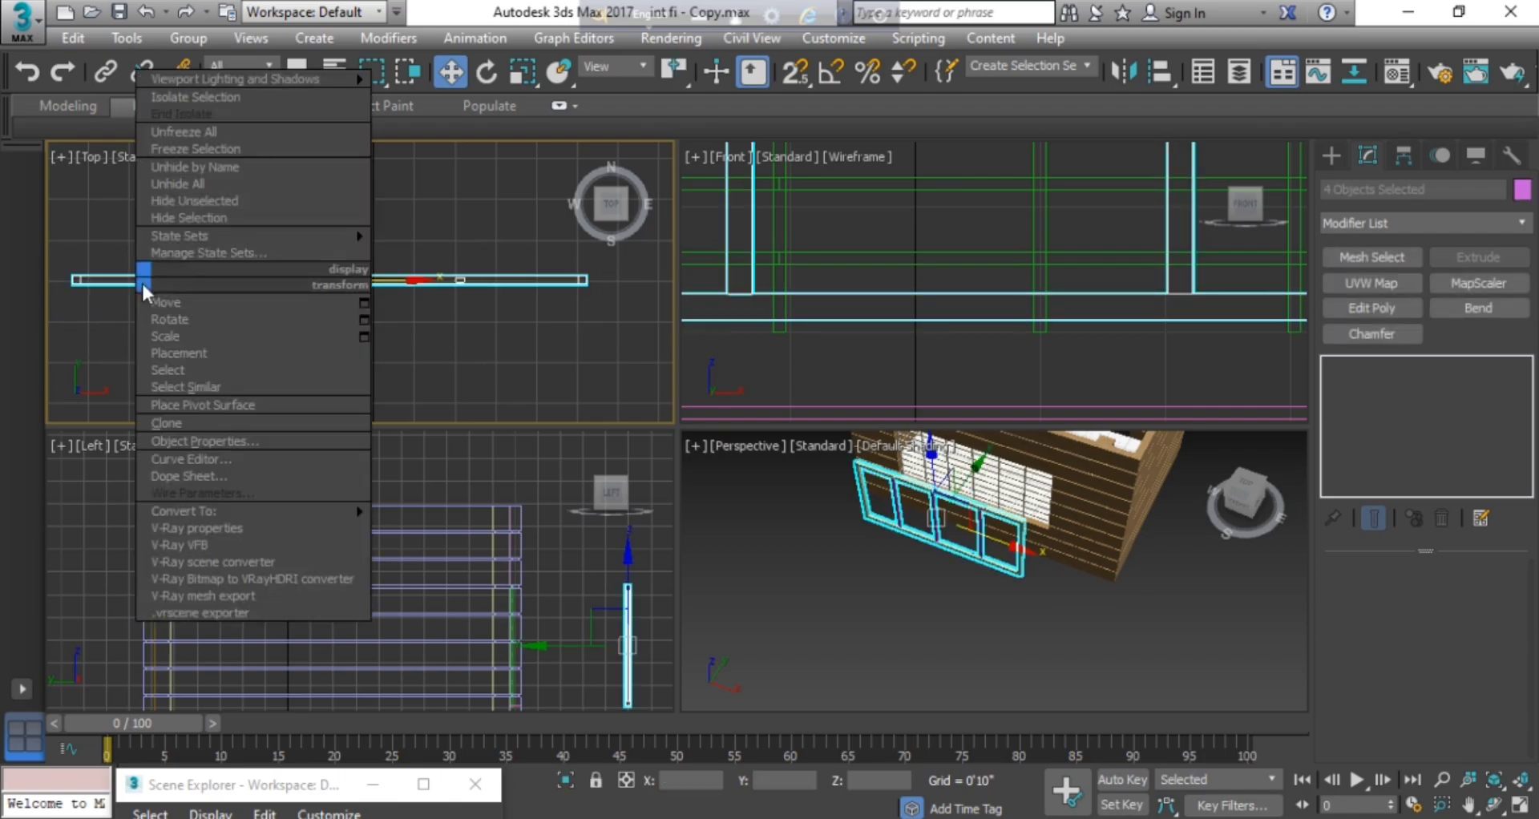
pyautogui.click(242, 202)
# Turn snapping on and draw a Rectangle spline of about 4'1" by 2'2" in the Front view, filling the opening between the frame's left side and first bar.
pyautogui.scroll(-6, 864, 234)
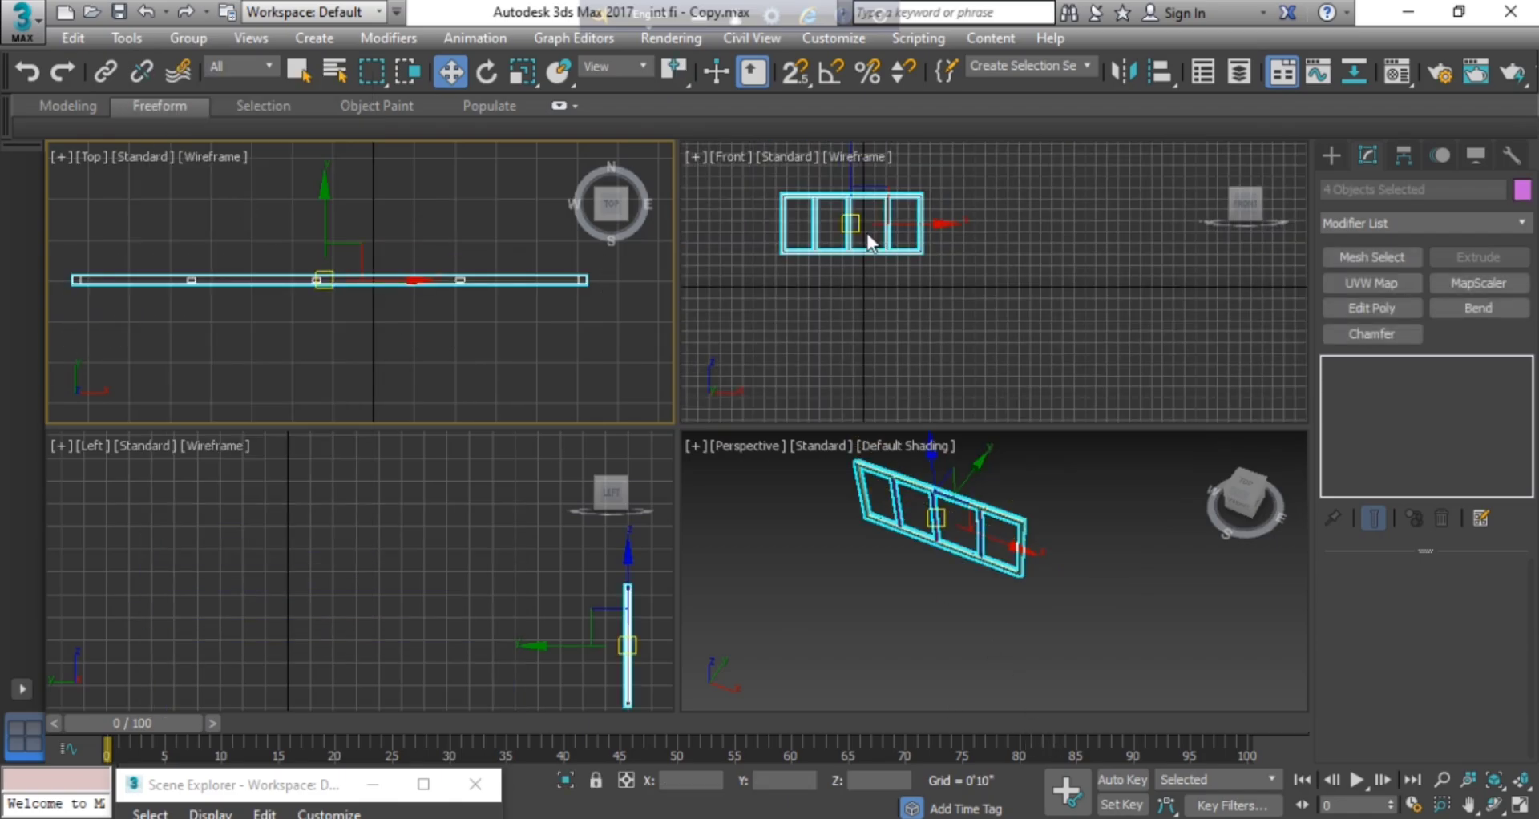
pyautogui.moveTo(866, 230); pyautogui.dragTo(881, 302, button='middle')
pyautogui.scroll(3, 880, 302)
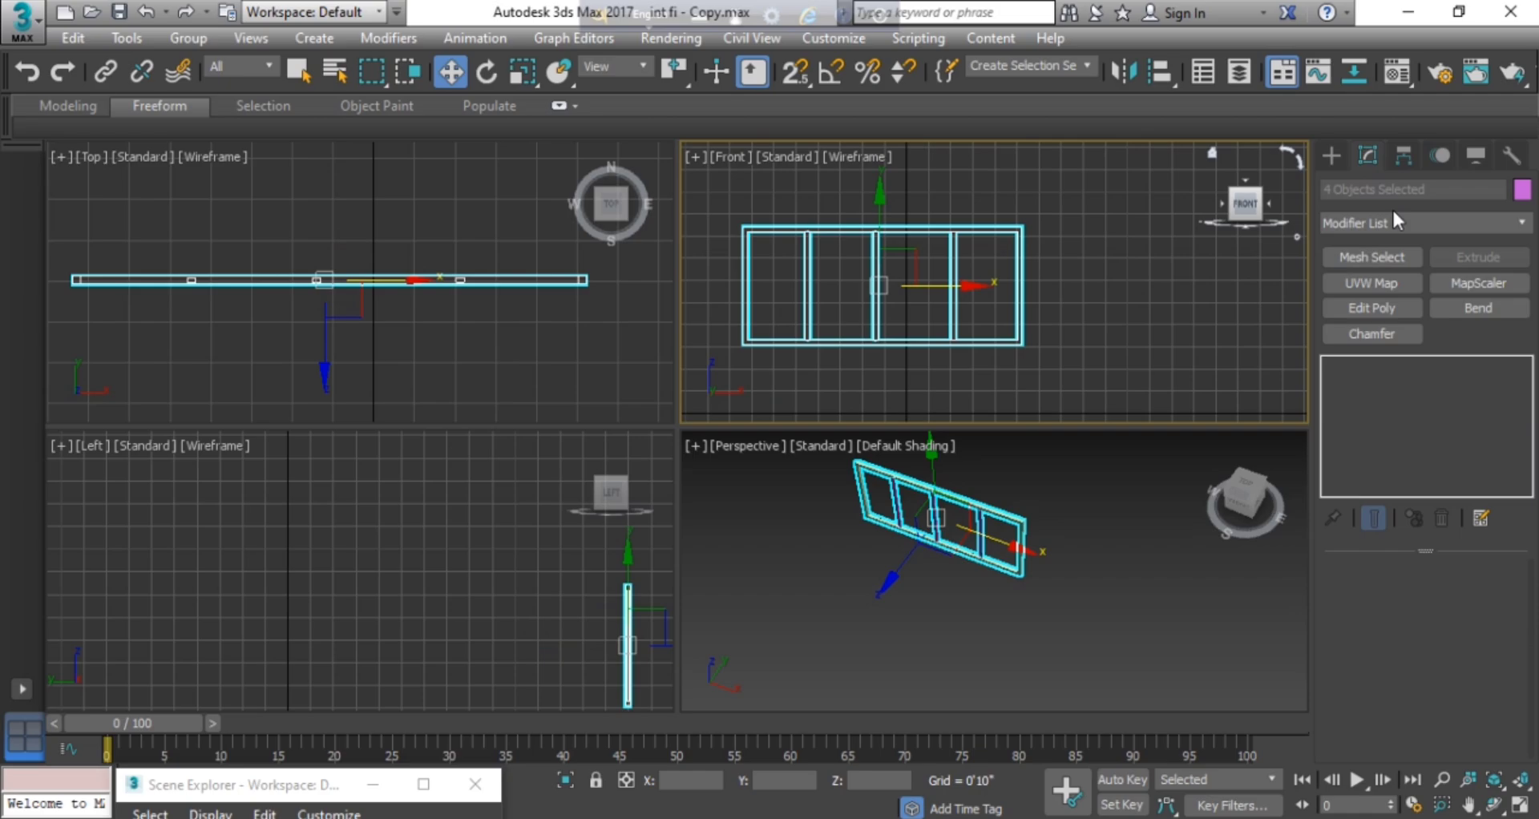
pyautogui.click(1333, 153)
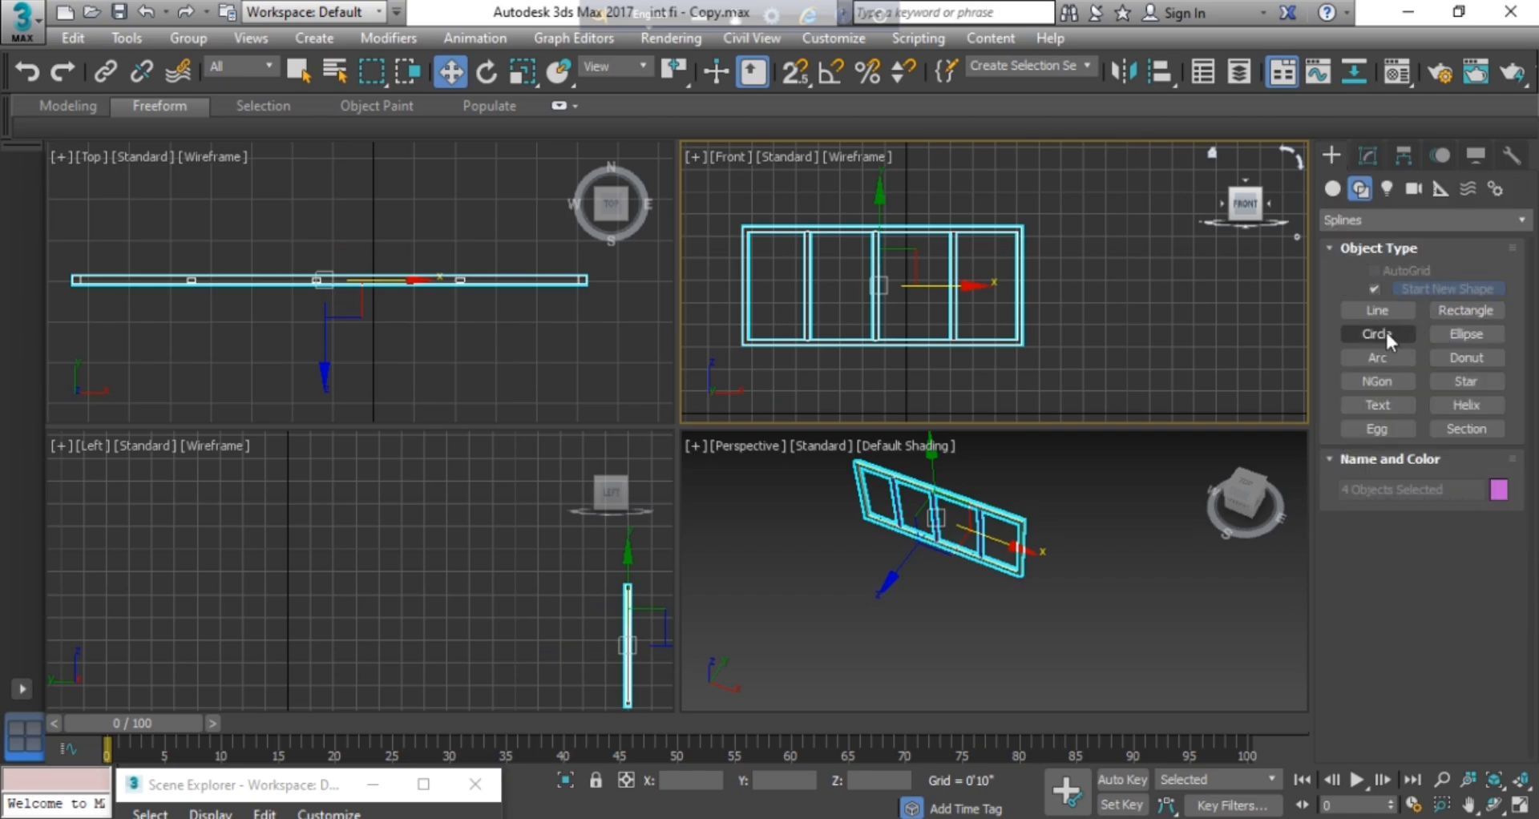
pyautogui.click(1462, 310)
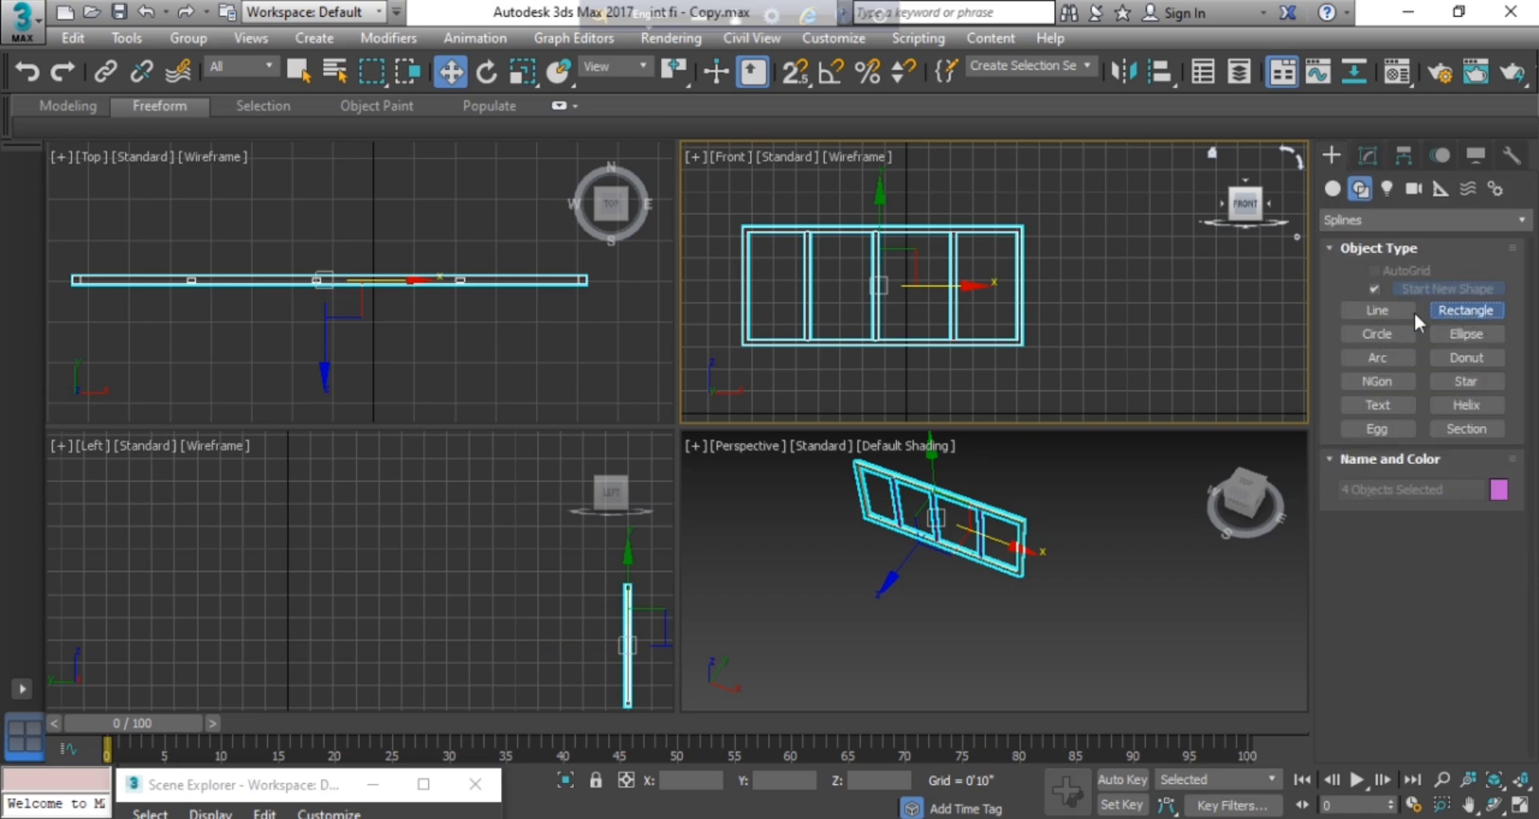
pyautogui.click(792, 74)
pyautogui.scroll(5, 762, 249)
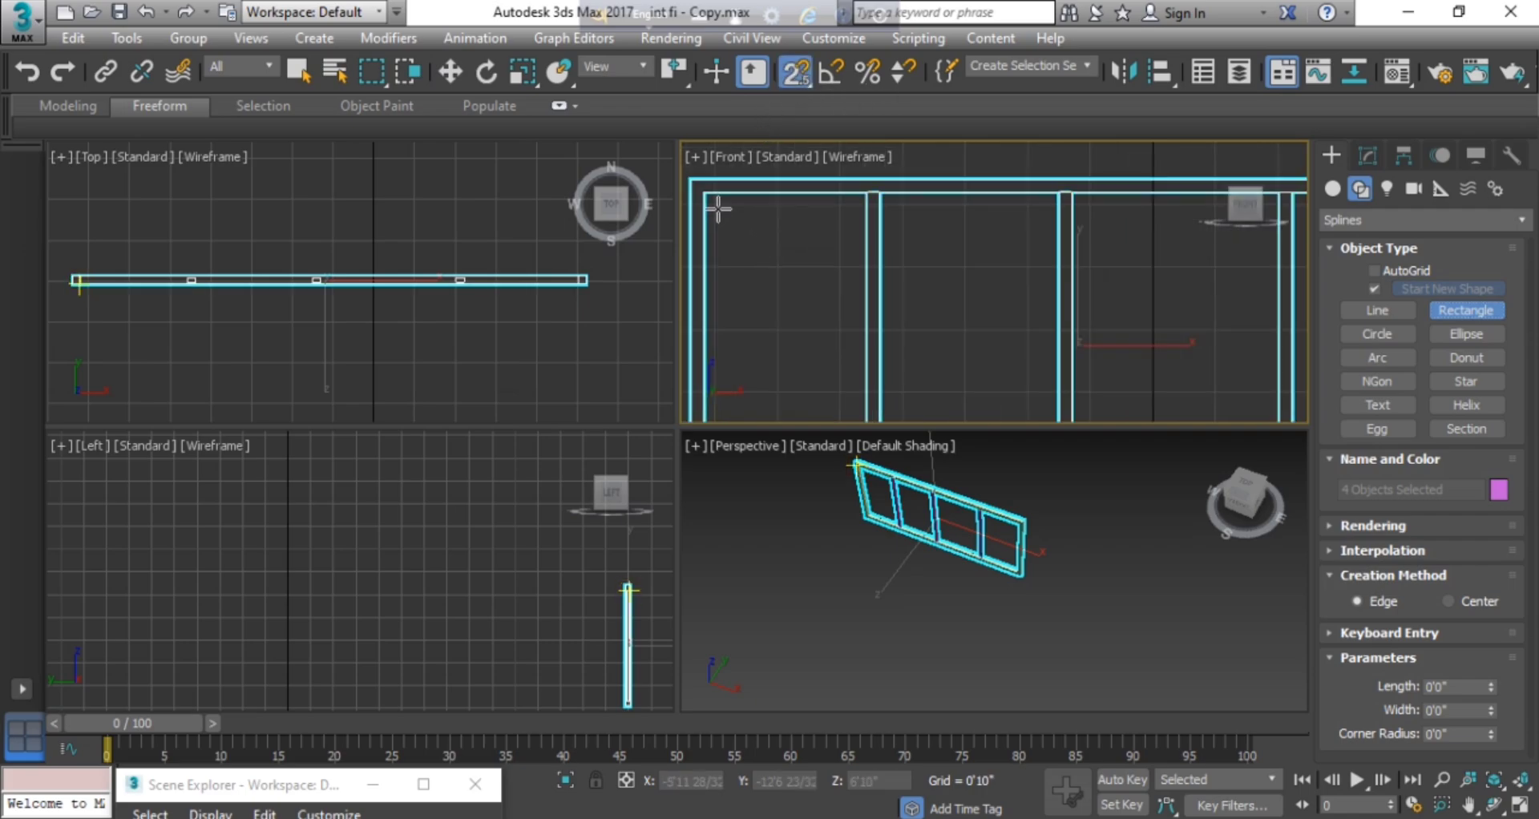
pyautogui.scroll(-2, 724, 213)
pyautogui.scroll(2, 735, 213)
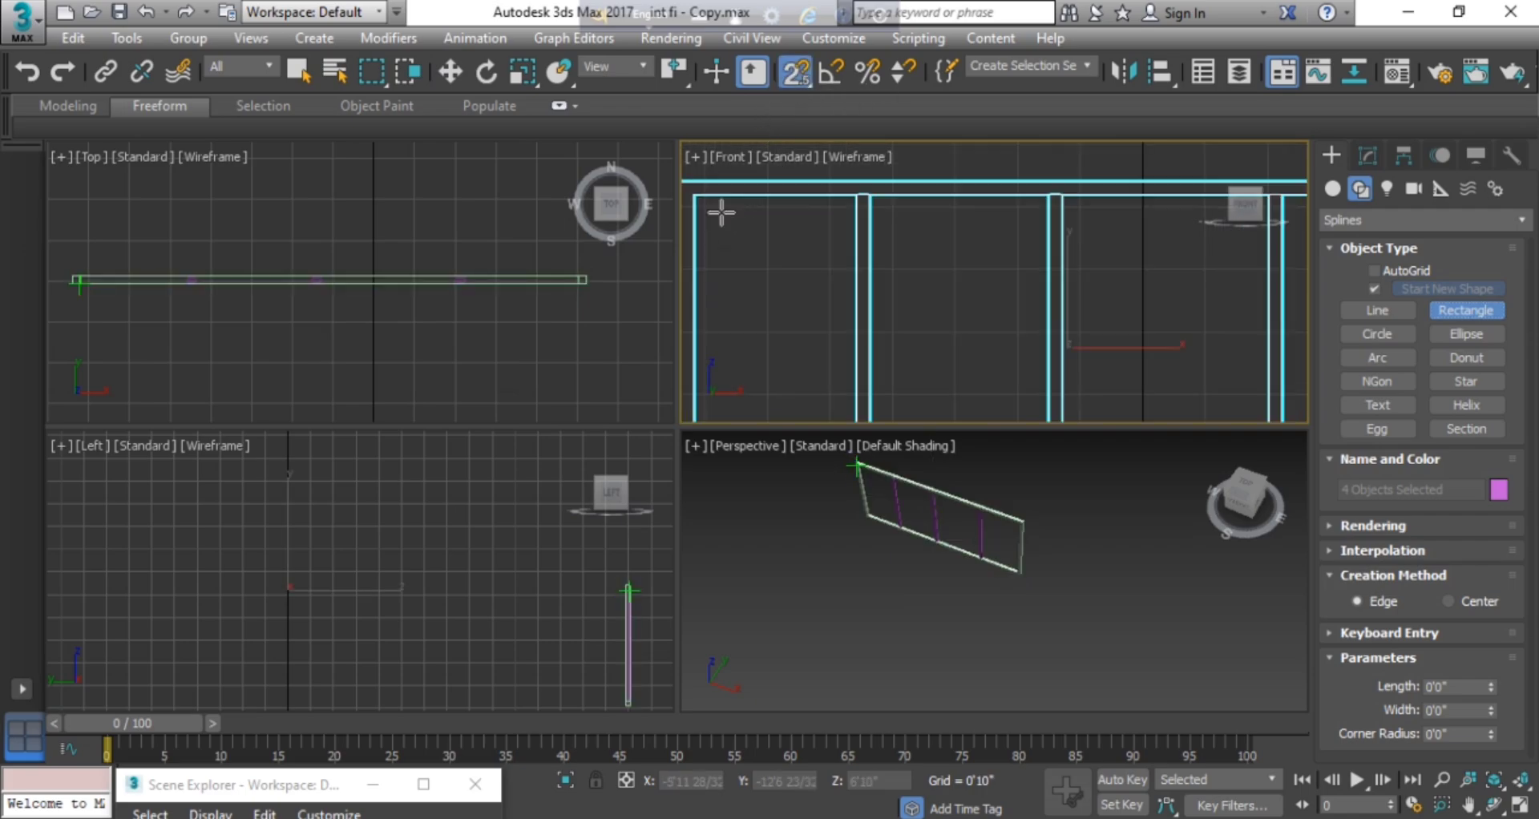
pyautogui.moveTo(713, 208); pyautogui.dragTo(801, 218, button='middle')
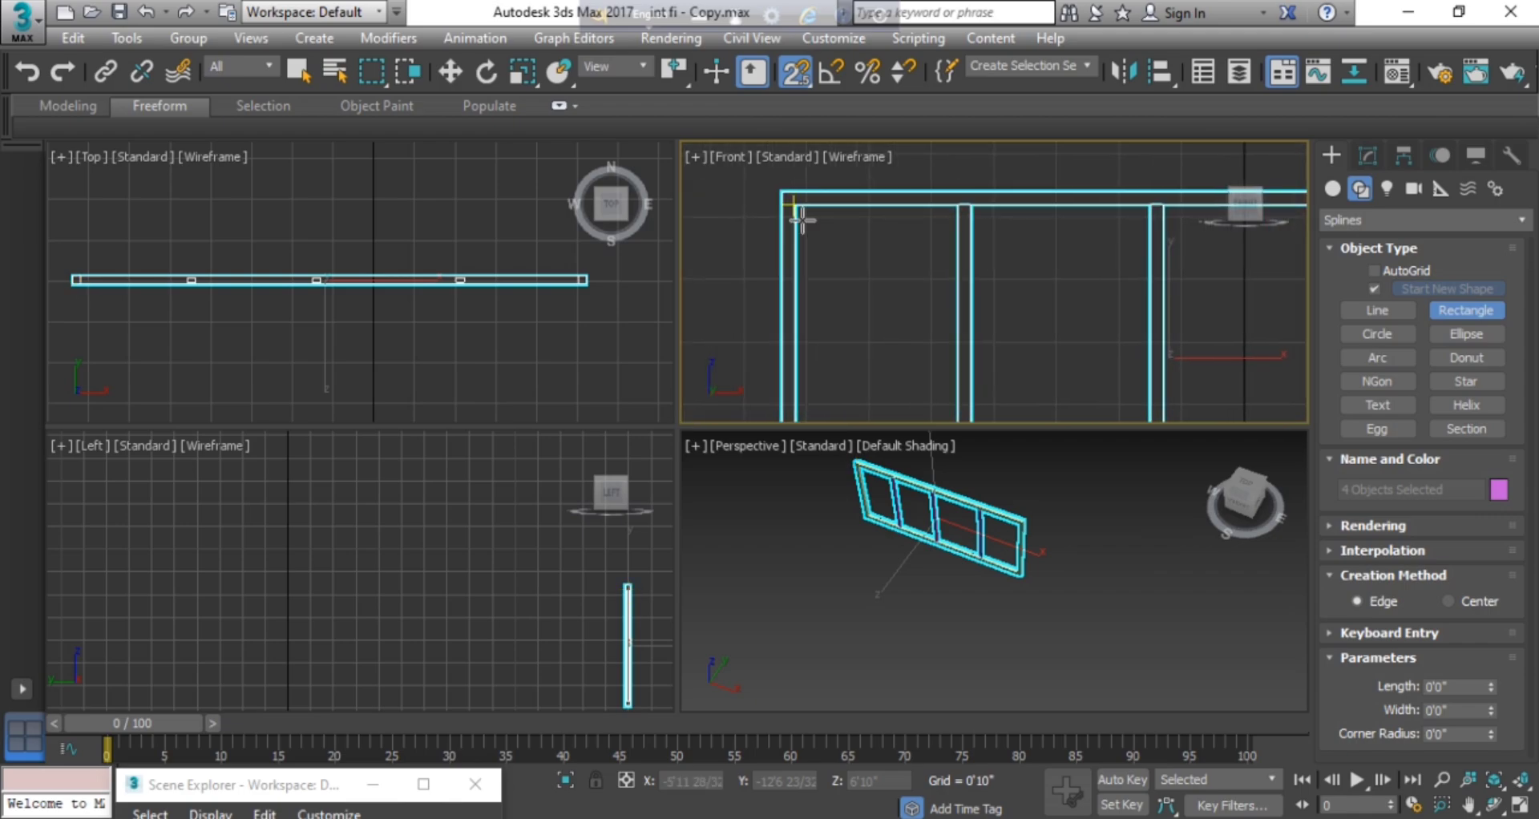
pyautogui.scroll(3, 801, 218)
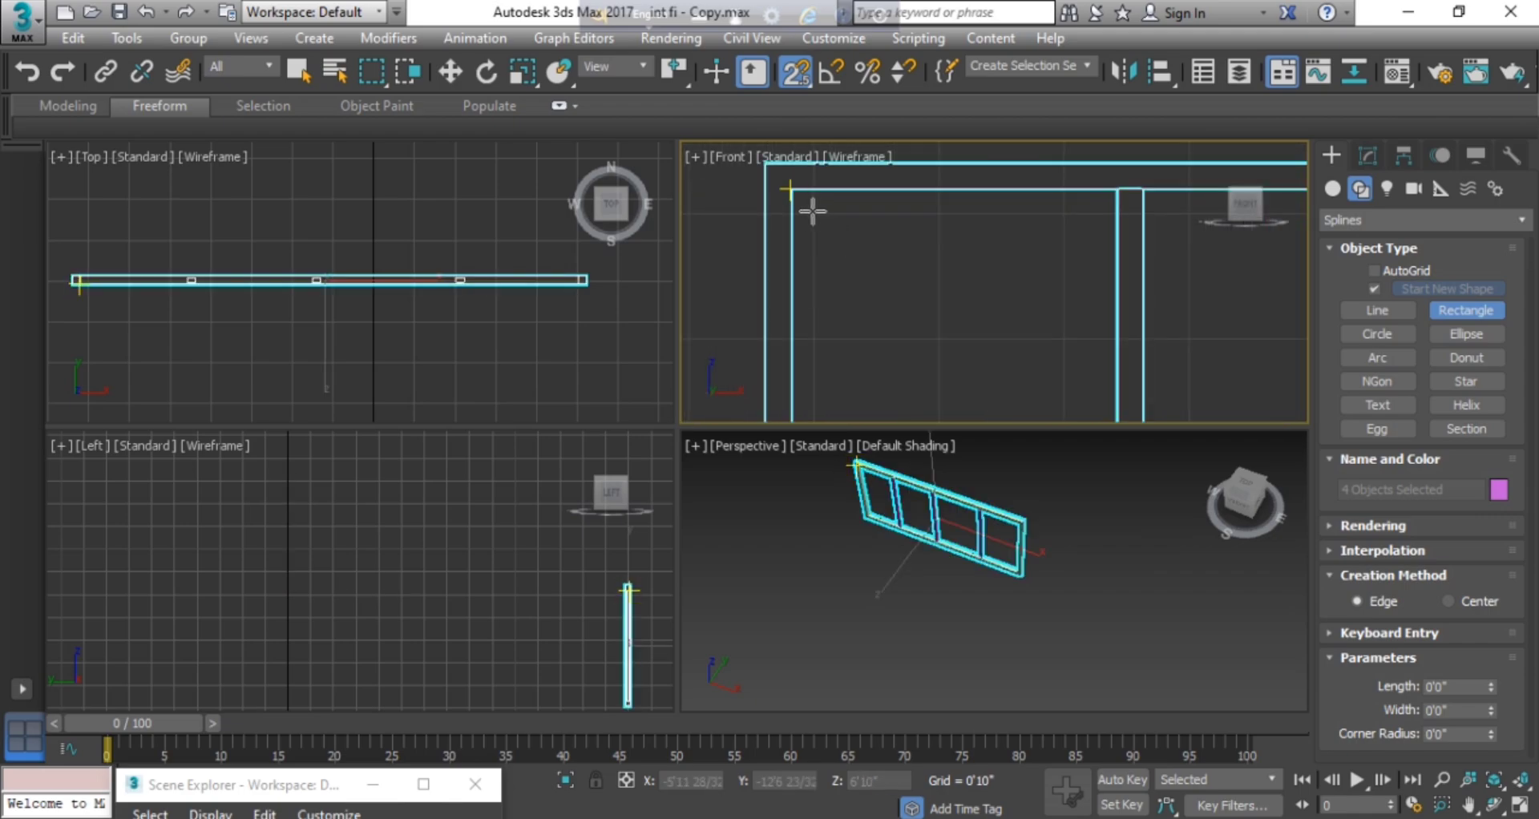
pyautogui.moveTo(812, 211)
pyautogui.mouseDown()
pyautogui.moveTo(1031, 420)
pyautogui.moveTo(1023, 401)
pyautogui.mouseUp()
pyautogui.scroll(-4, 1003, 401)
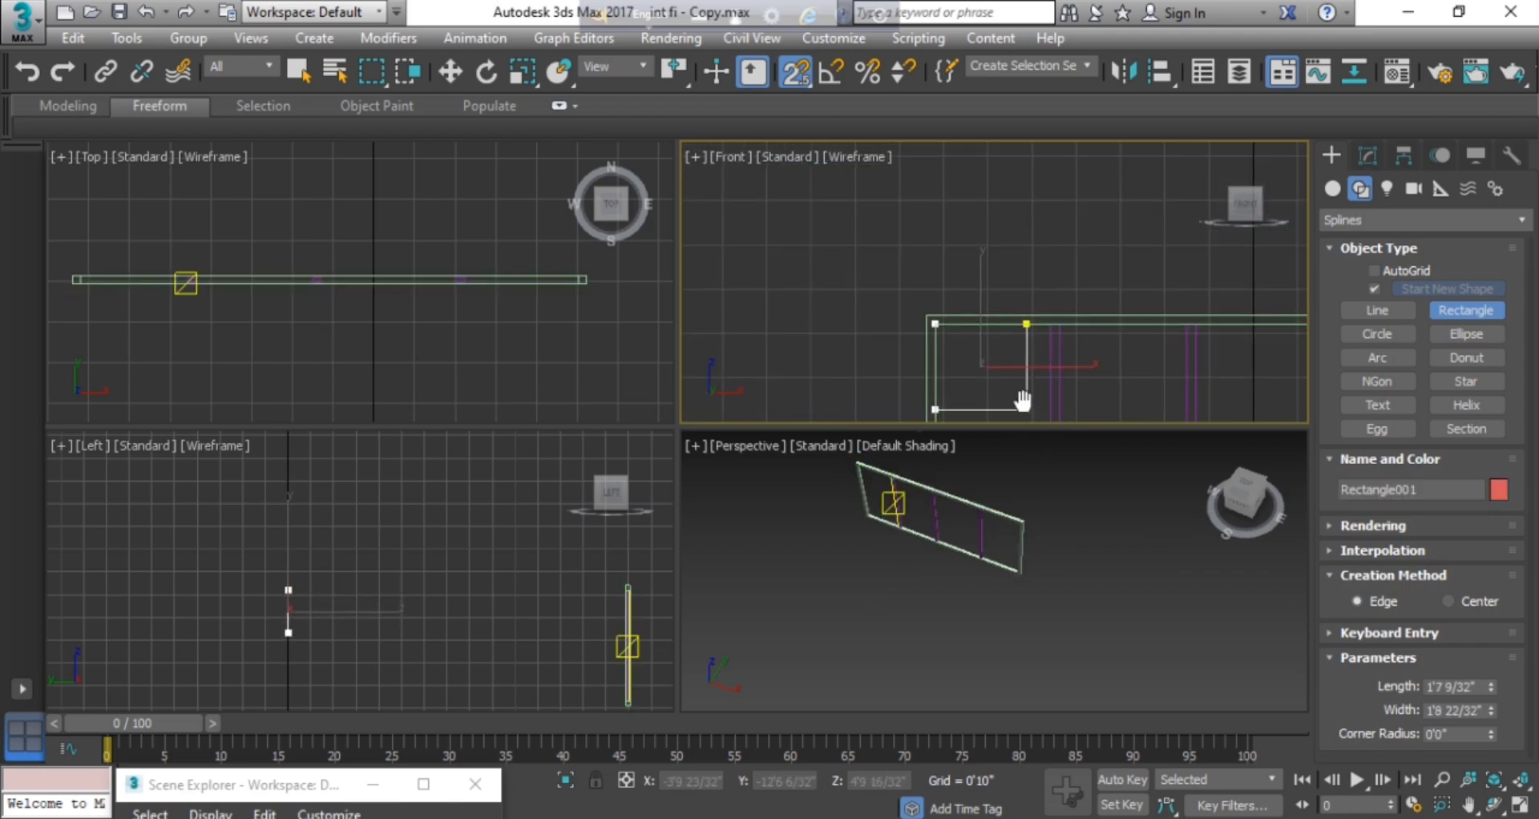
pyautogui.moveTo(1023, 401); pyautogui.dragTo(852, 238, button='middle')
pyautogui.scroll(2, 852, 238)
pyautogui.moveTo(851, 237)
pyautogui.mouseDown()
pyautogui.moveTo(883, 395)
pyautogui.moveTo(870, 361)
pyautogui.mouseUp()
pyautogui.scroll(-4, 883, 395)
pyautogui.scroll(2, 870, 360)
pyautogui.moveTo(870, 361); pyautogui.dragTo(826, 291, button='middle')
pyautogui.moveTo(825, 292); pyautogui.dragTo(856, 350)
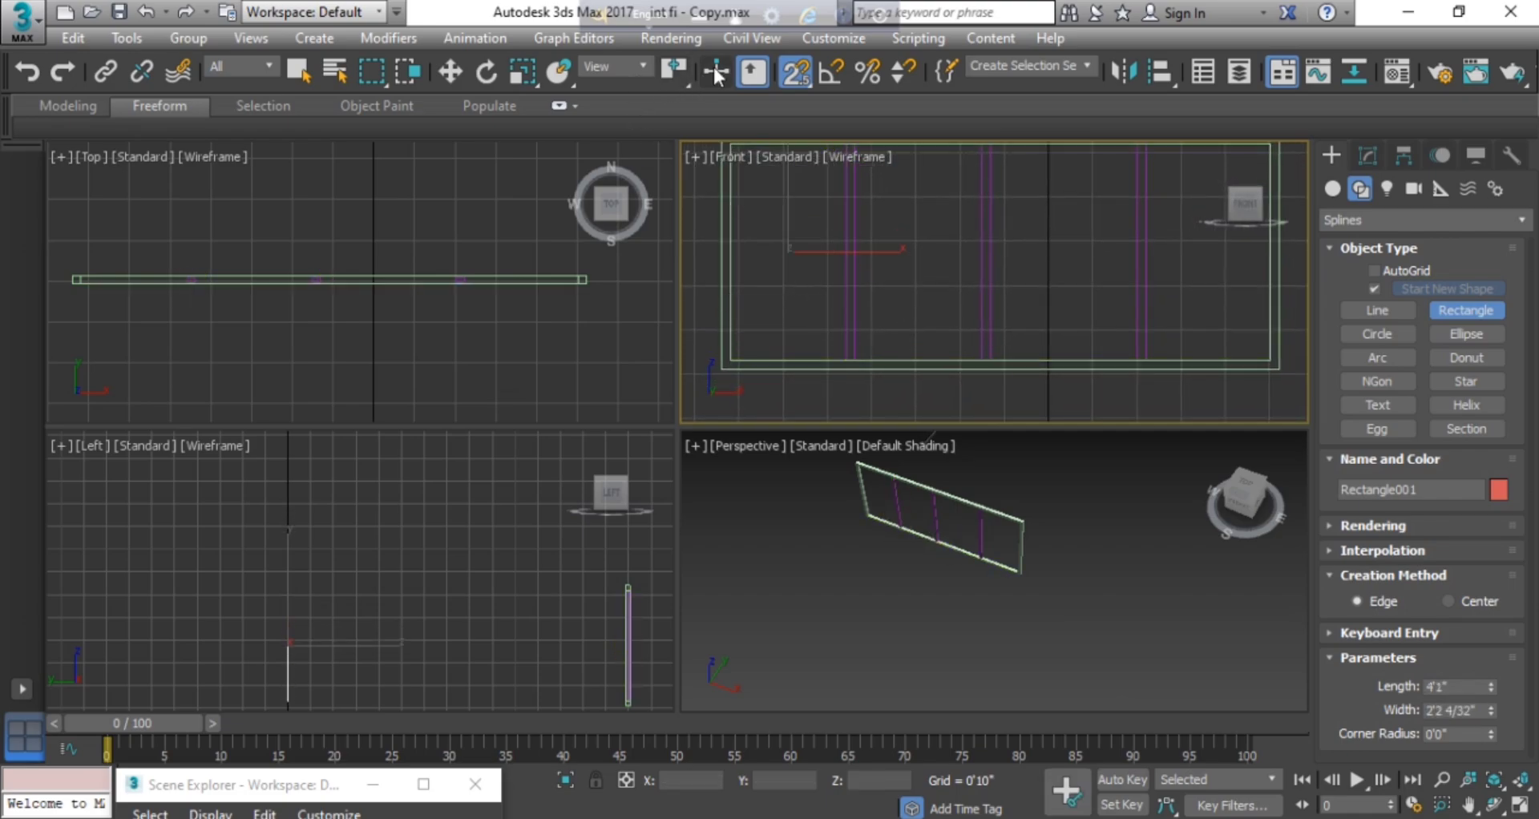
# Apply an Extrude modifier to the rectangle with an amount of 0'0 16/32".
pyautogui.click(450, 72)
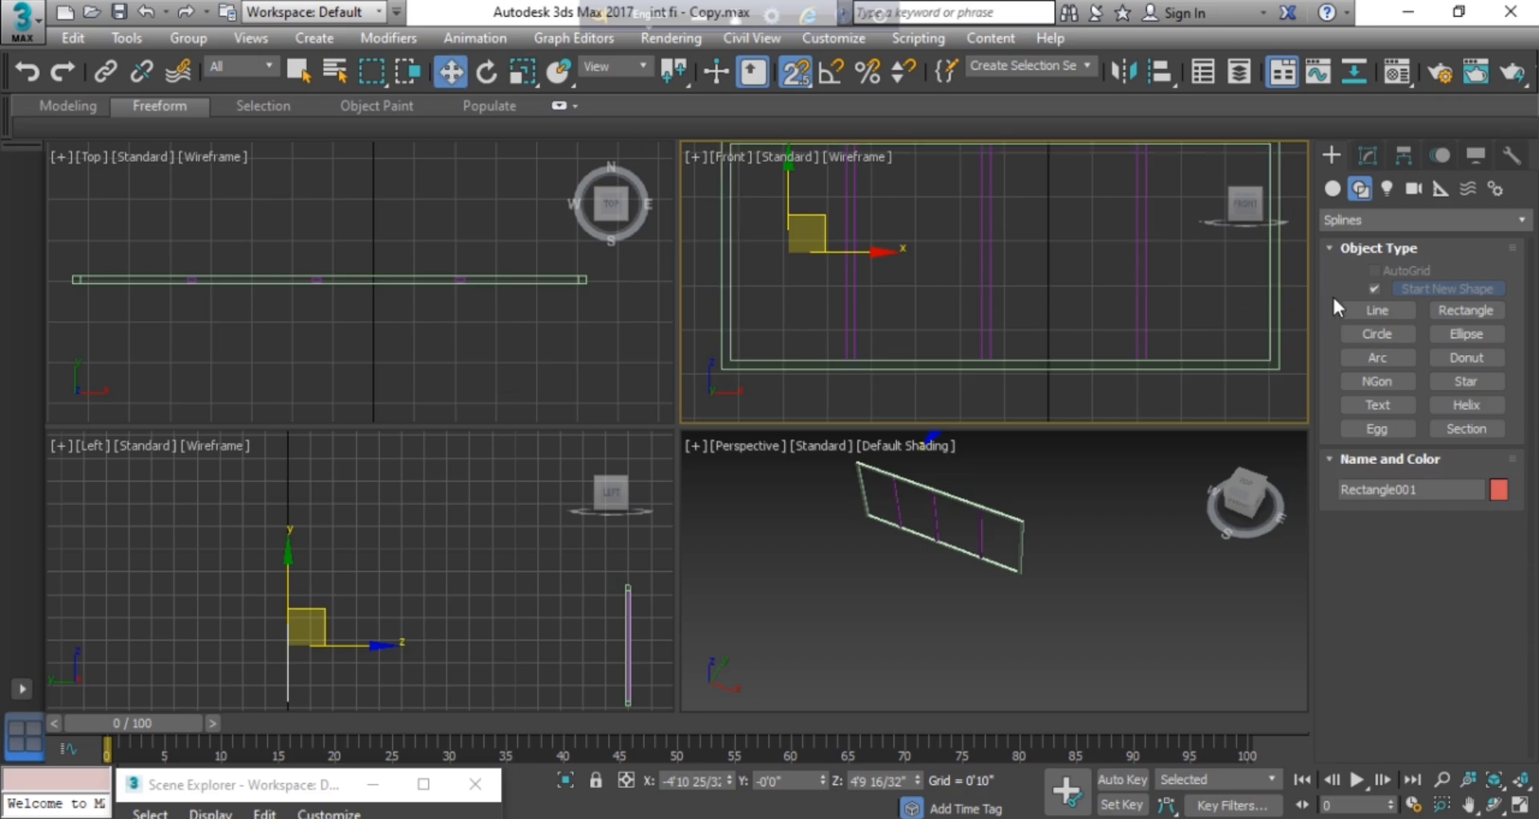
pyautogui.click(1368, 156)
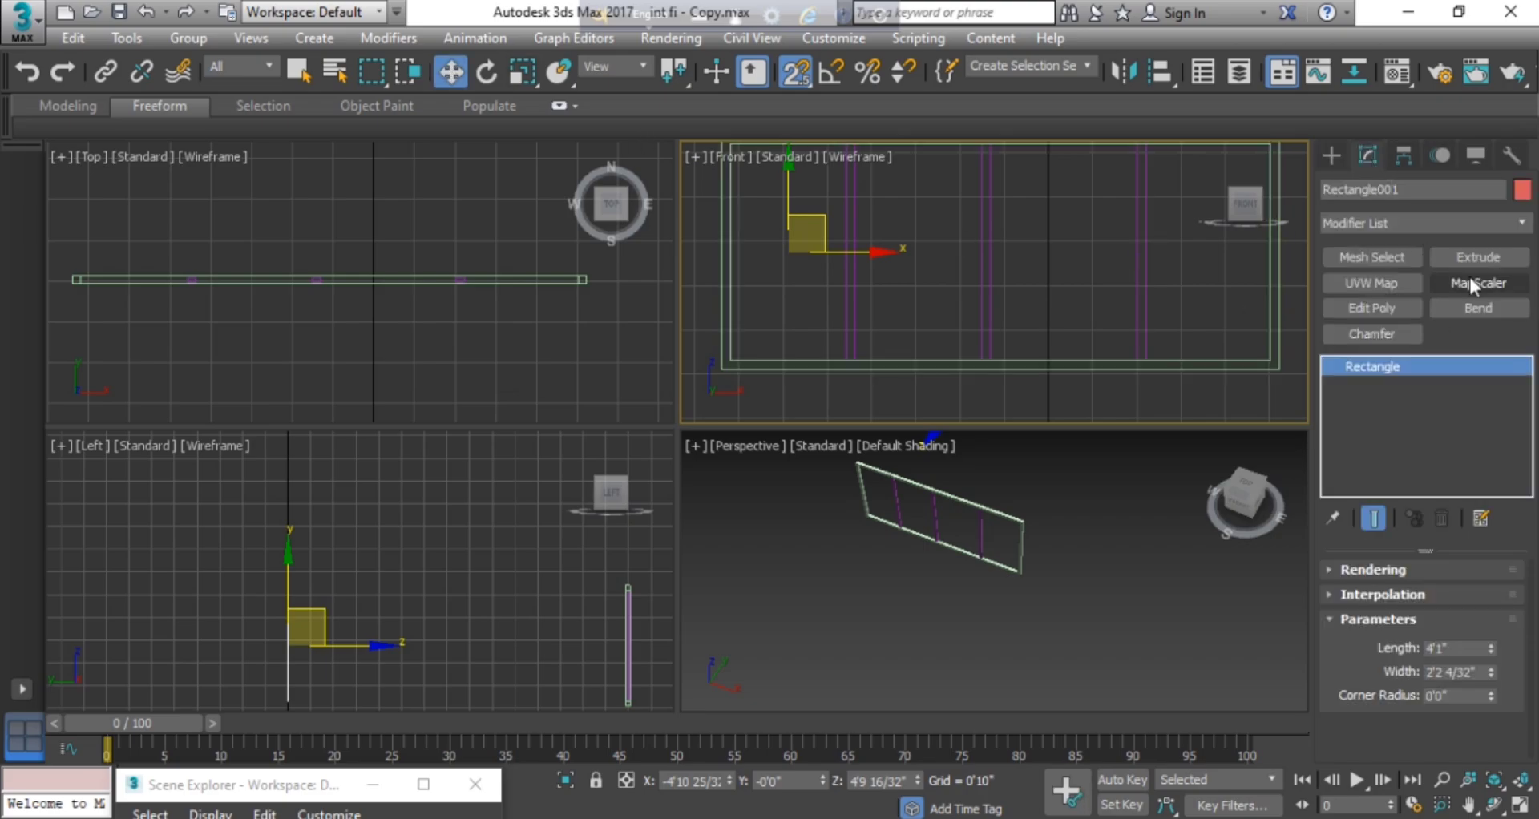
pyautogui.click(1481, 258)
pyautogui.doubleClick(1429, 597)
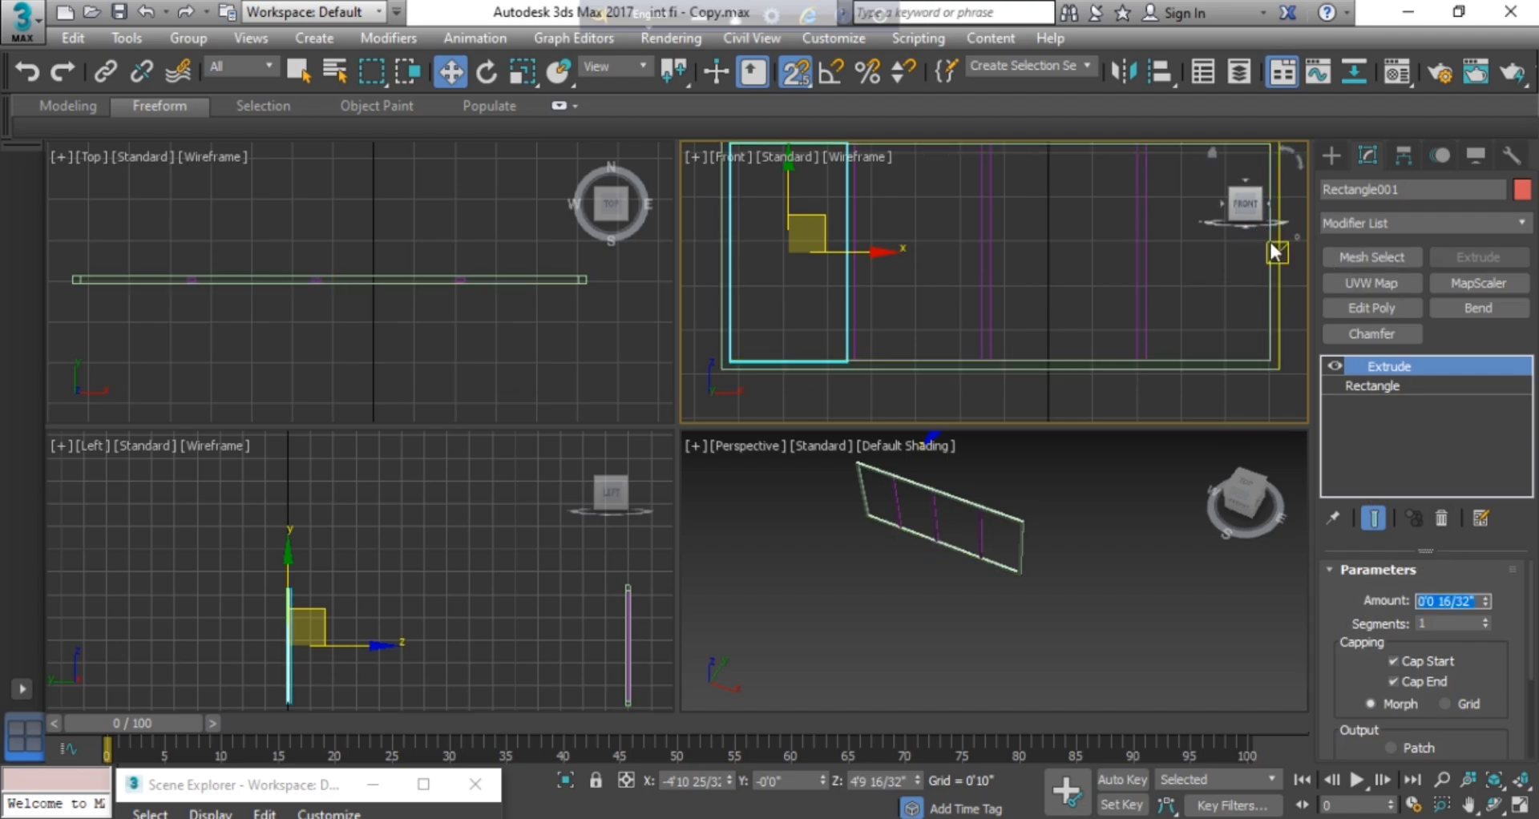
# Draw a Rectangle spline of about 4'1" by 2'5" between the first and second bars in the Front view and extrude it 0'0 16/32".
pyautogui.click(1330, 154)
pyautogui.click(1466, 310)
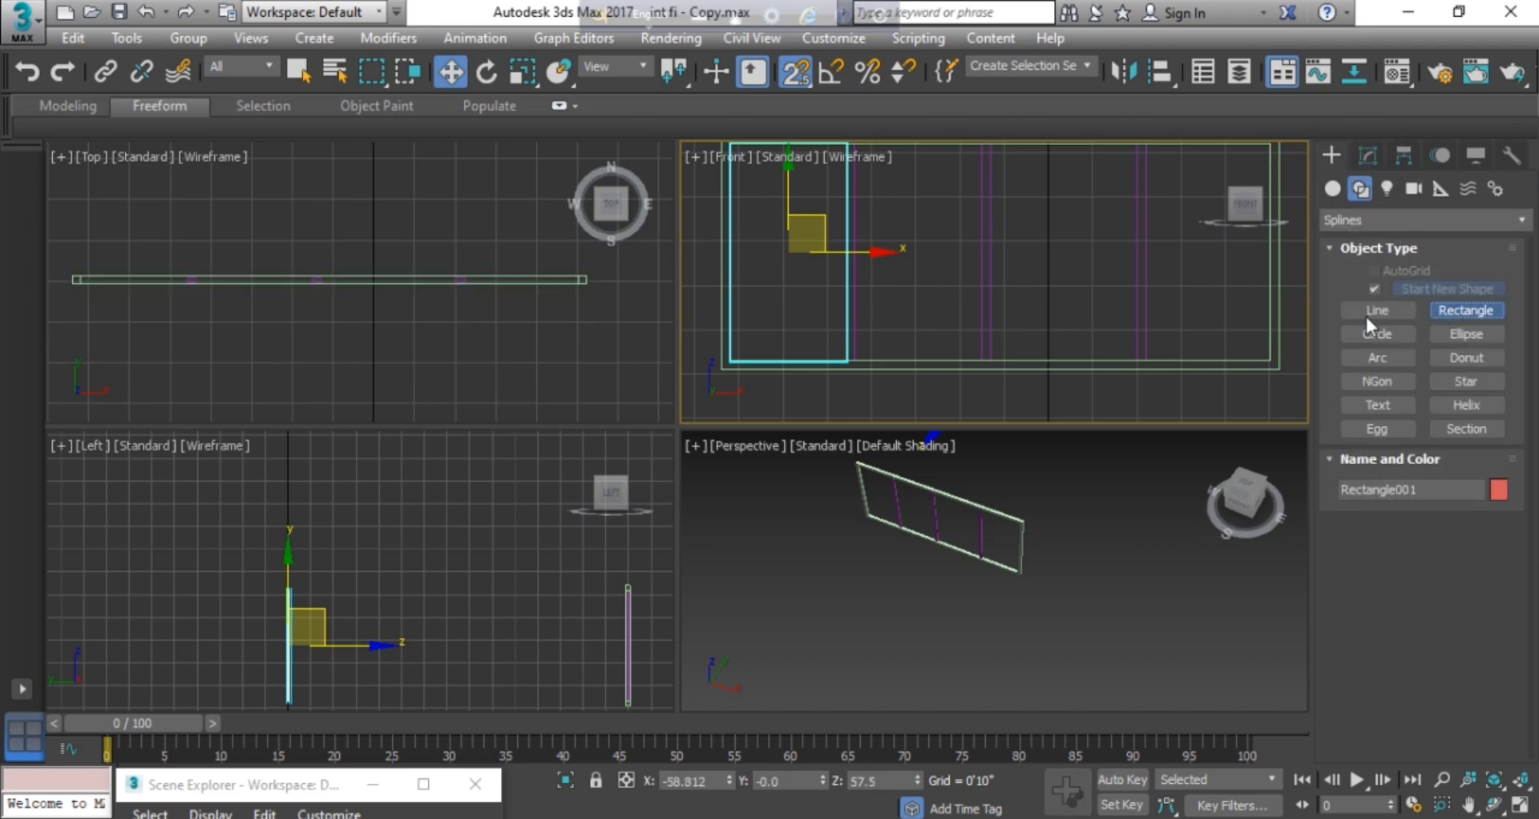
pyautogui.moveTo(913, 200); pyautogui.dragTo(783, 241, button='middle')
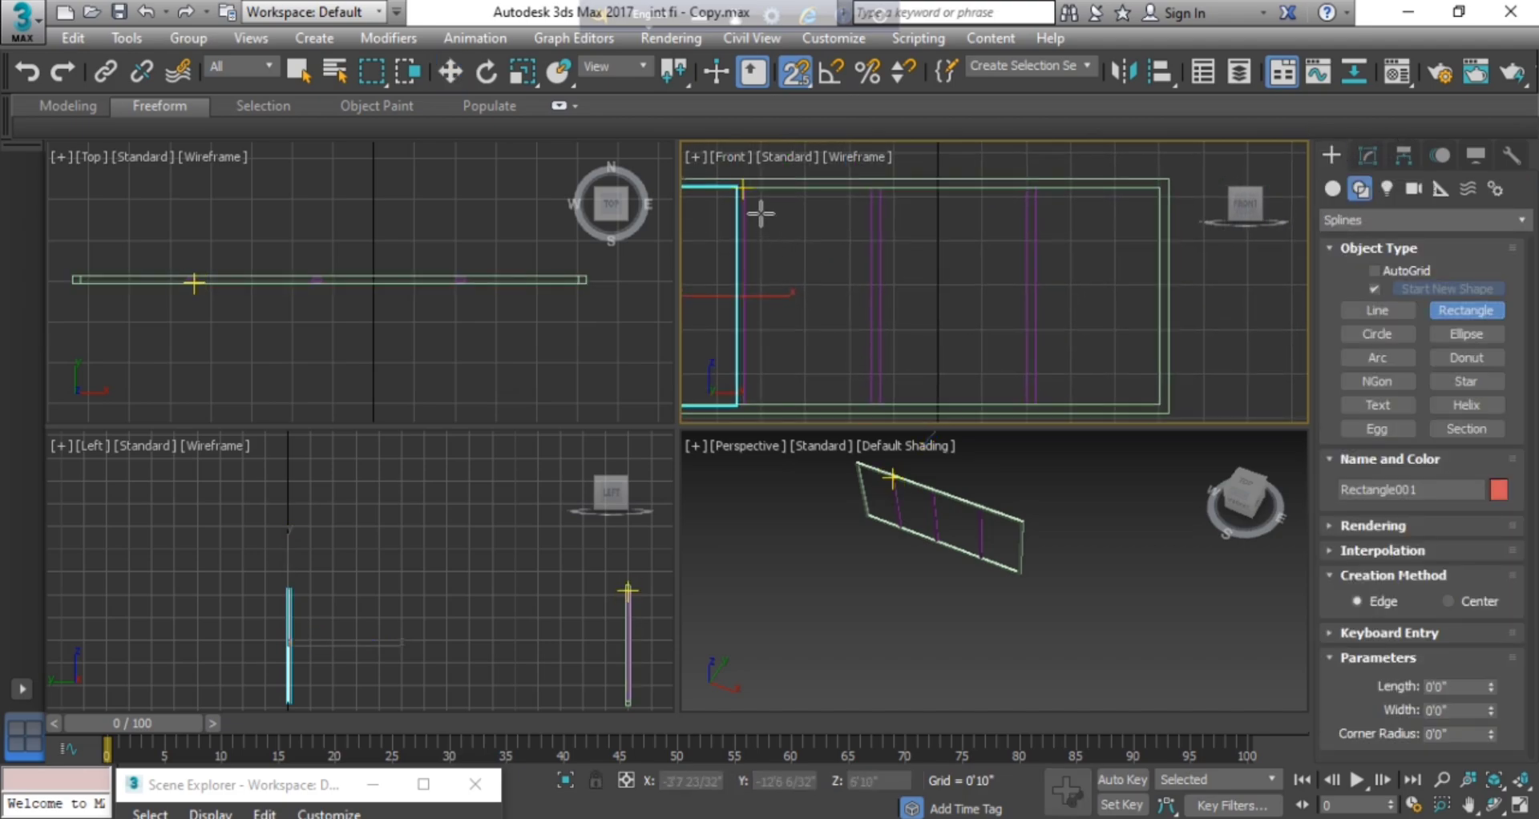
pyautogui.moveTo(760, 213); pyautogui.dragTo(863, 395)
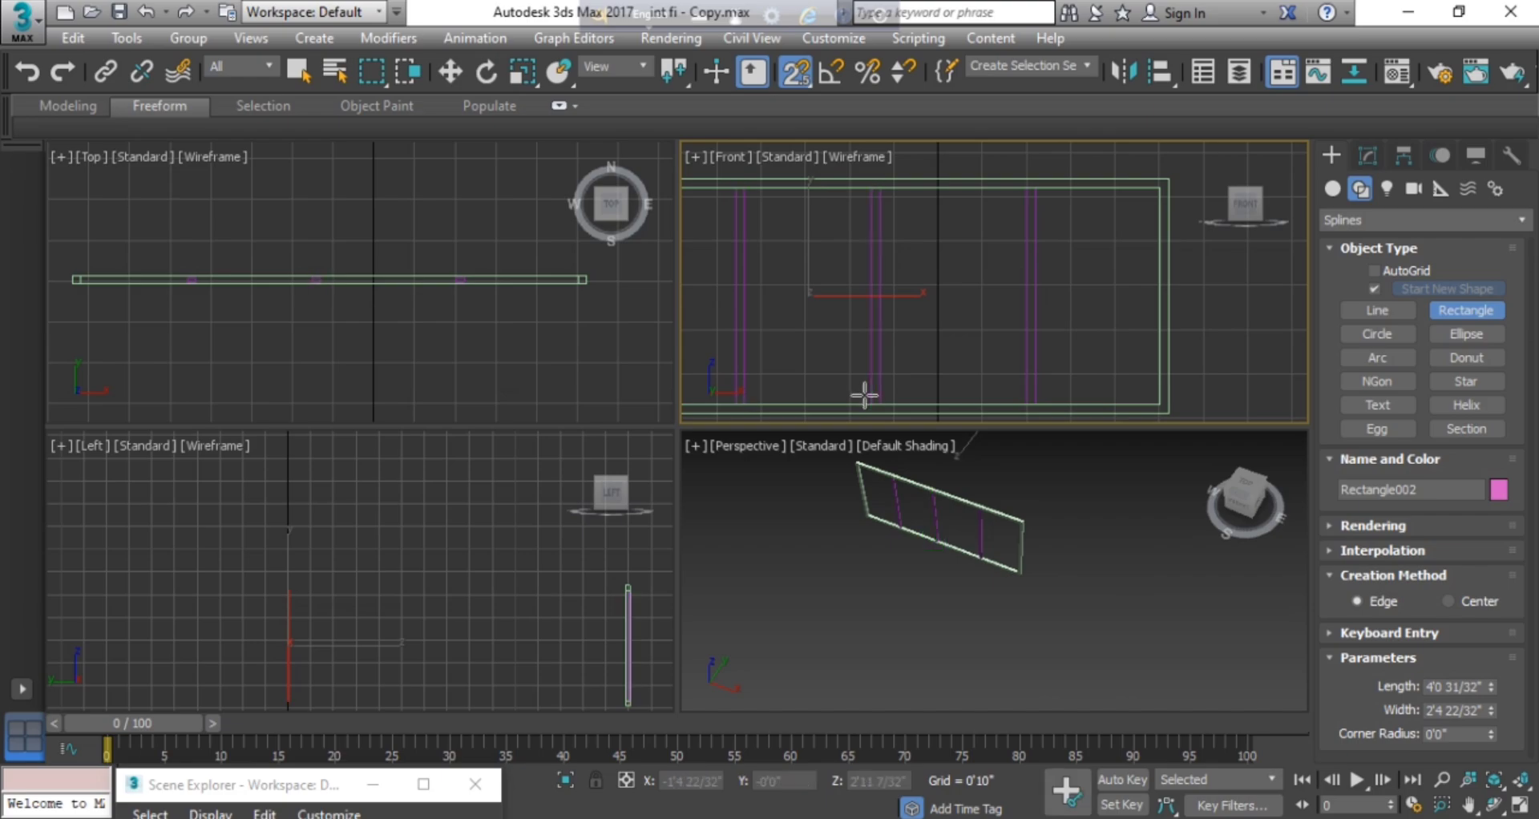
pyautogui.click(442, 70)
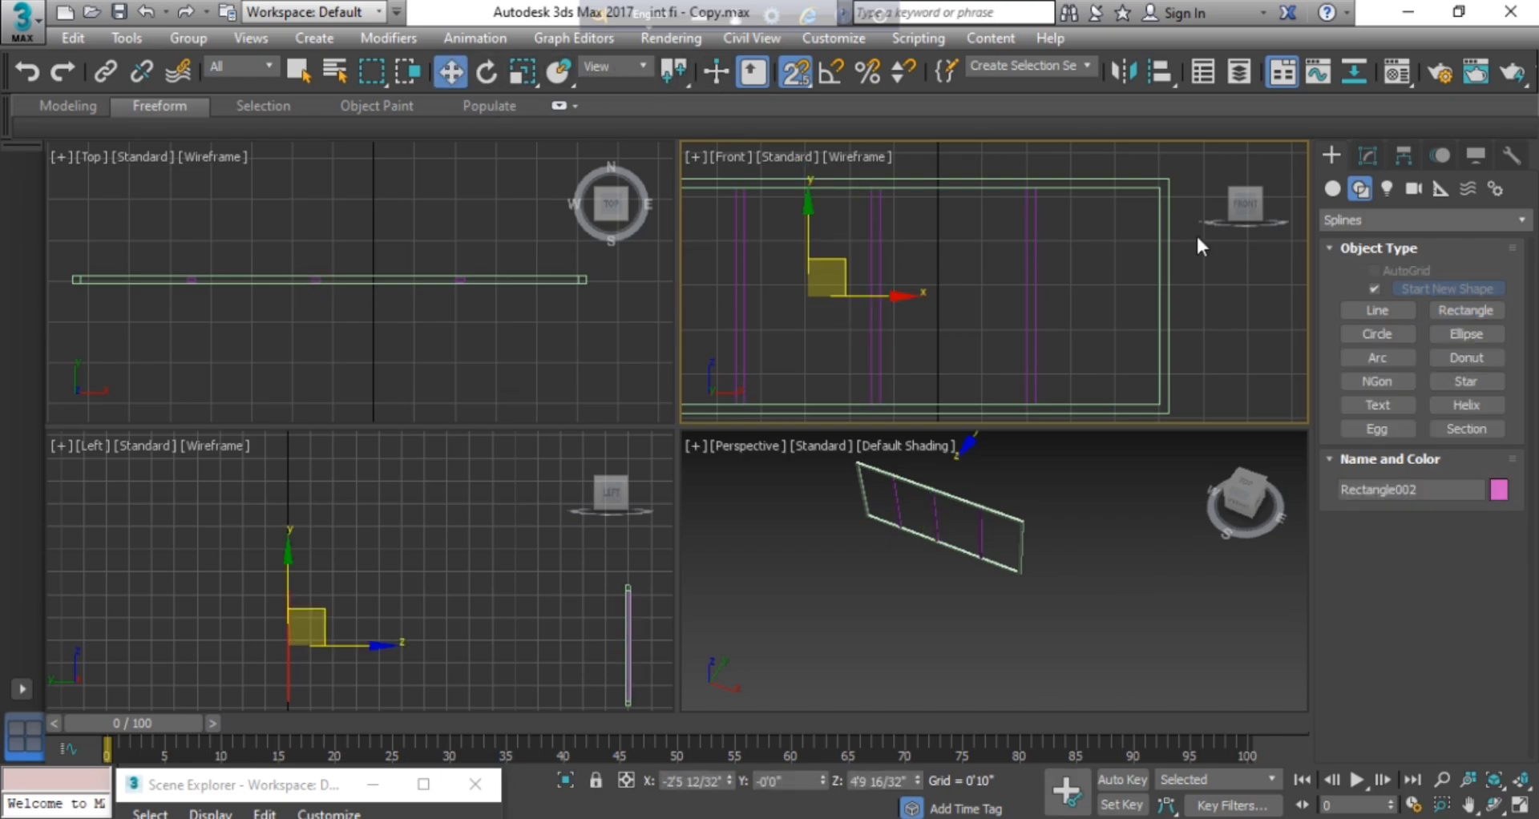
pyautogui.click(1366, 153)
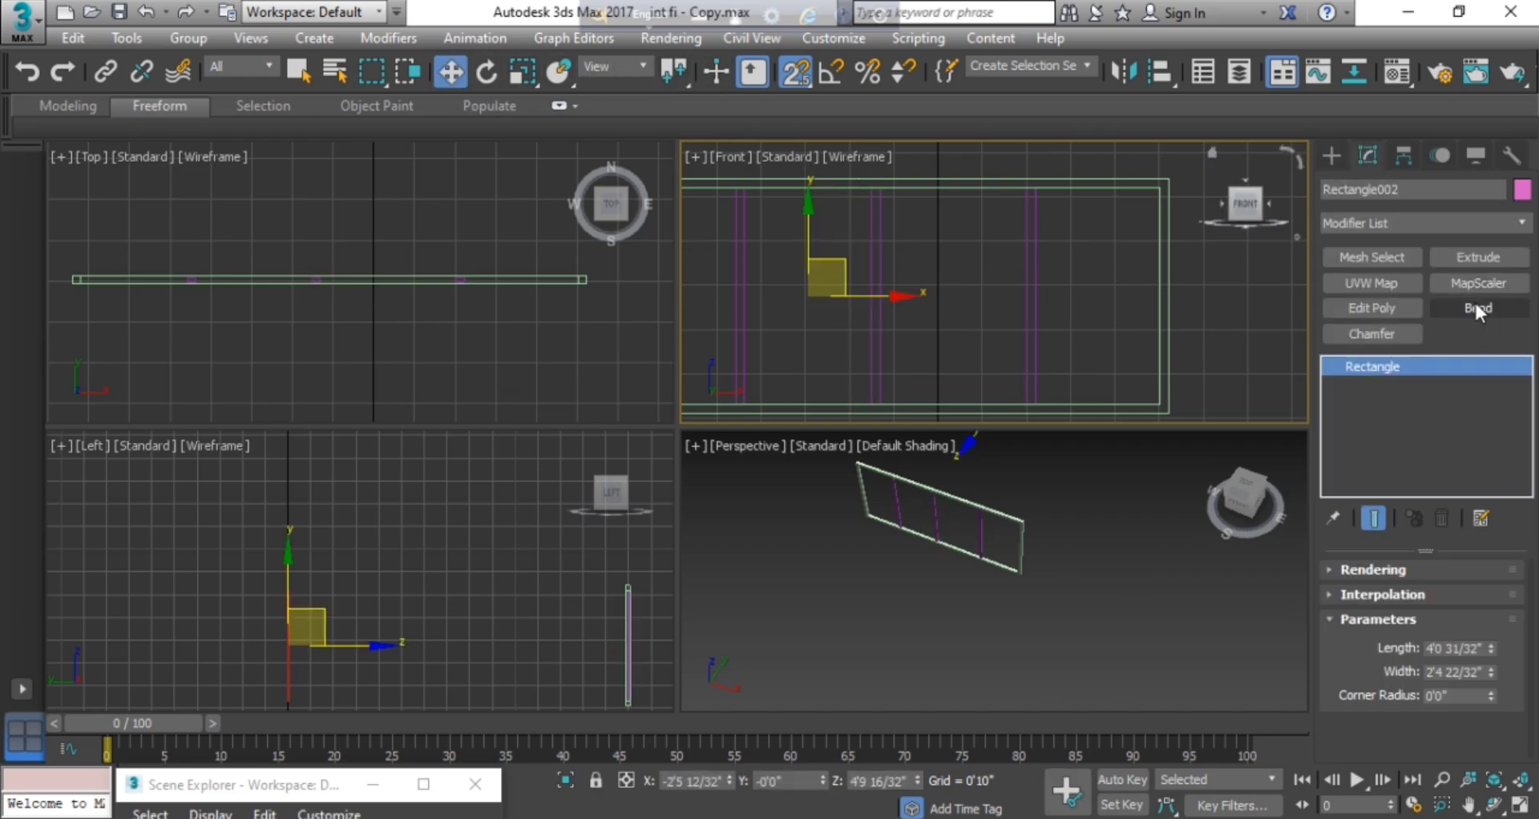
pyautogui.click(1474, 256)
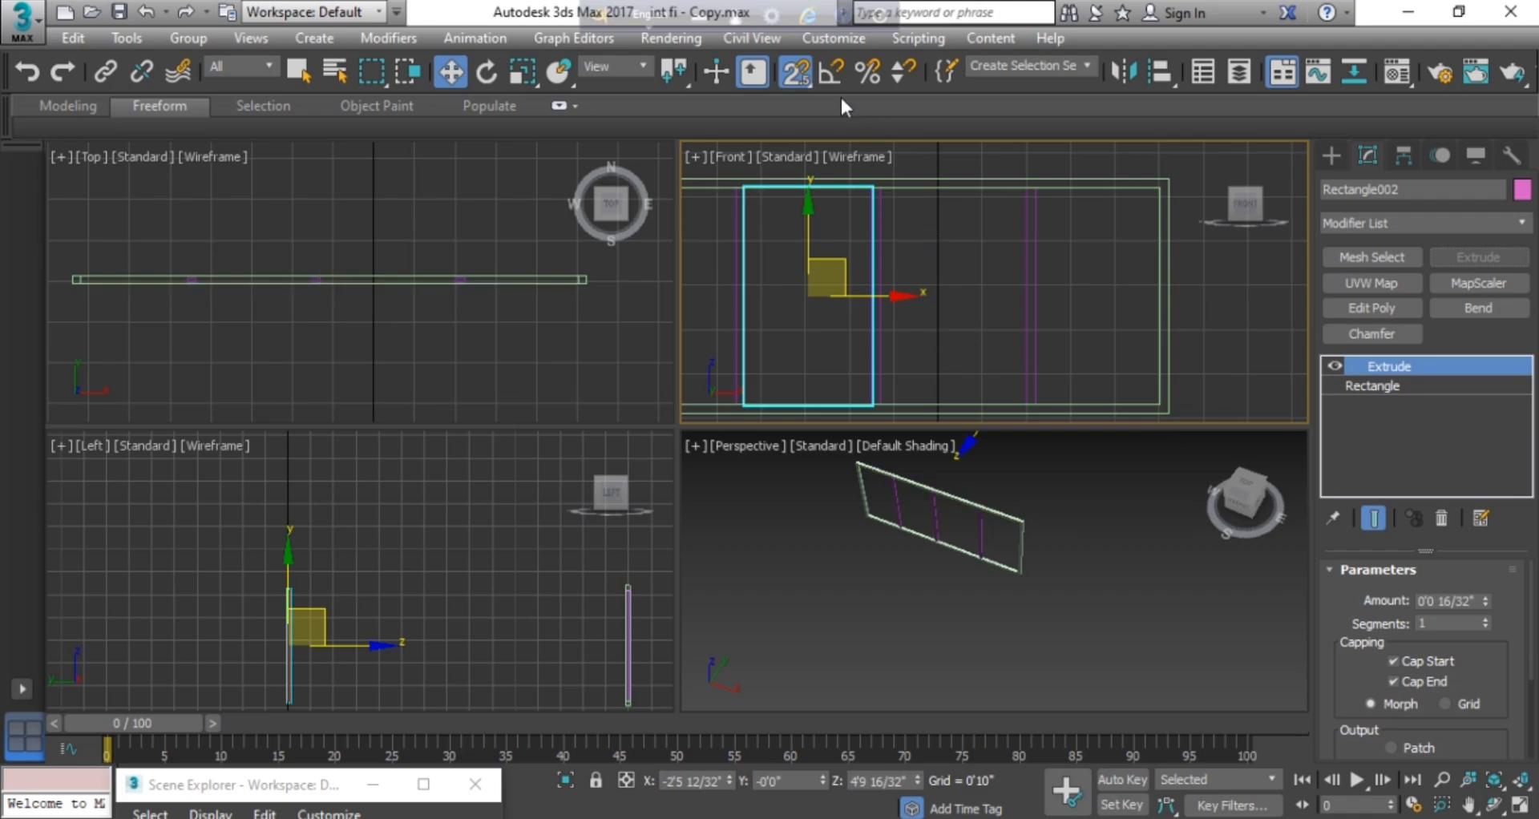
# Draw a Rectangle spline of about 4'1" by 2'9" between the second and third bars in the Front view and extrude it 0'0 16/32".
pyautogui.click(1331, 153)
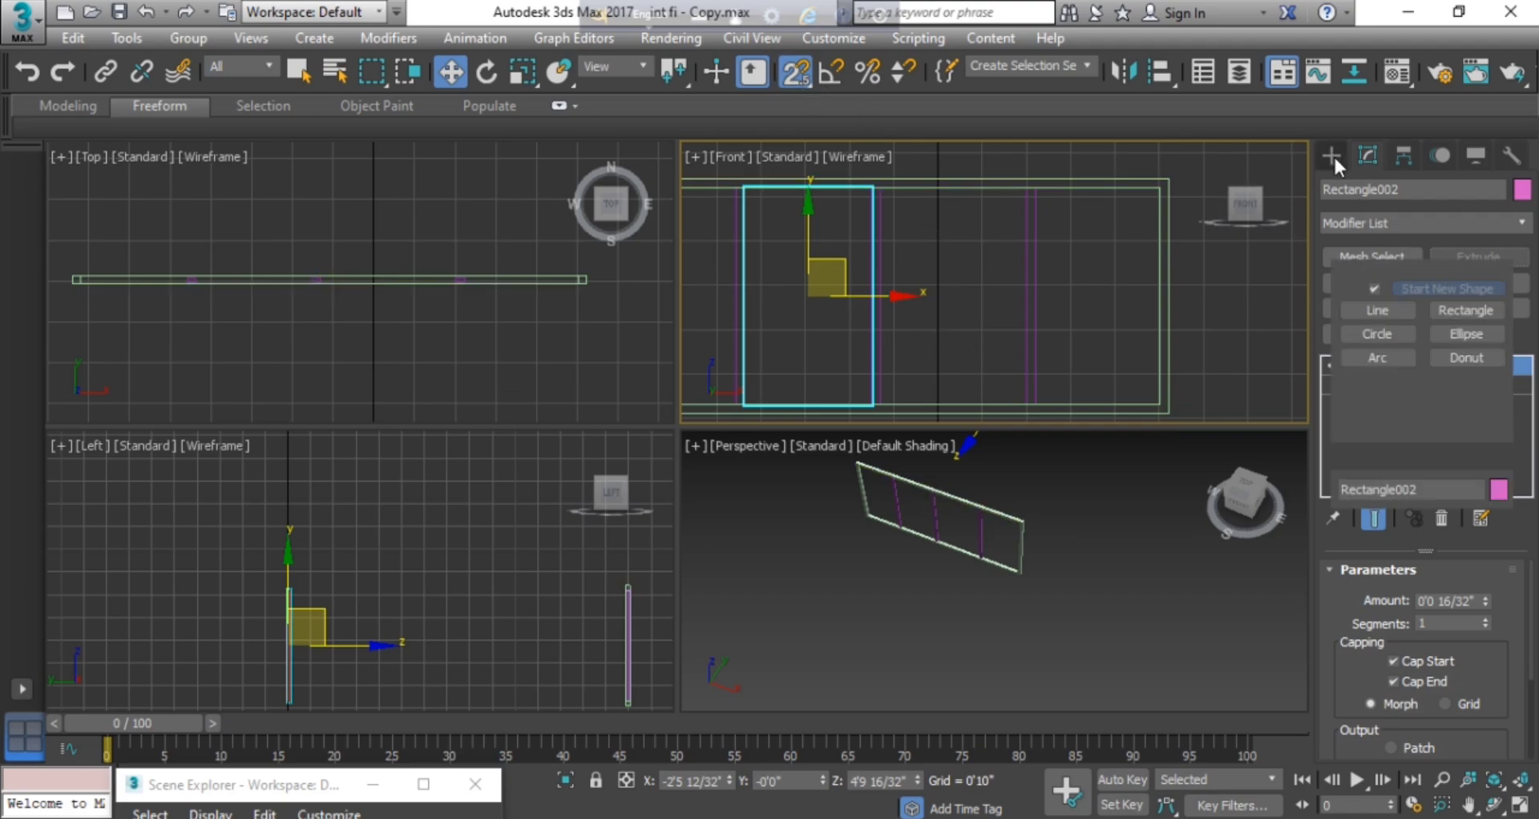
pyautogui.click(1430, 308)
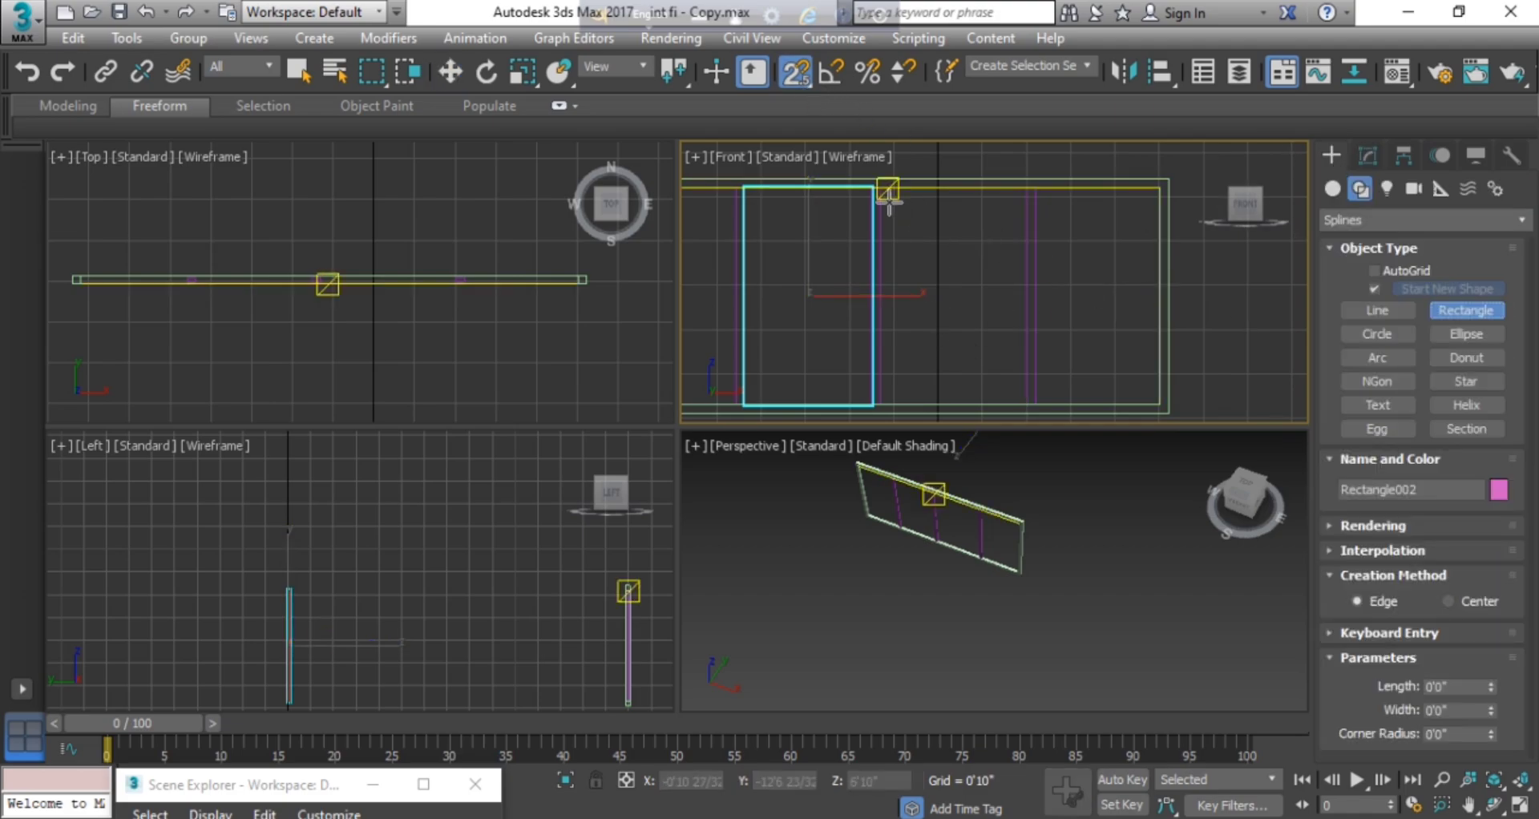
pyautogui.moveTo(915, 244)
pyautogui.mouseDown(button='middle')
pyautogui.moveTo(879, 175)
pyautogui.moveTo(885, 238)
pyautogui.mouseUp(button='middle')
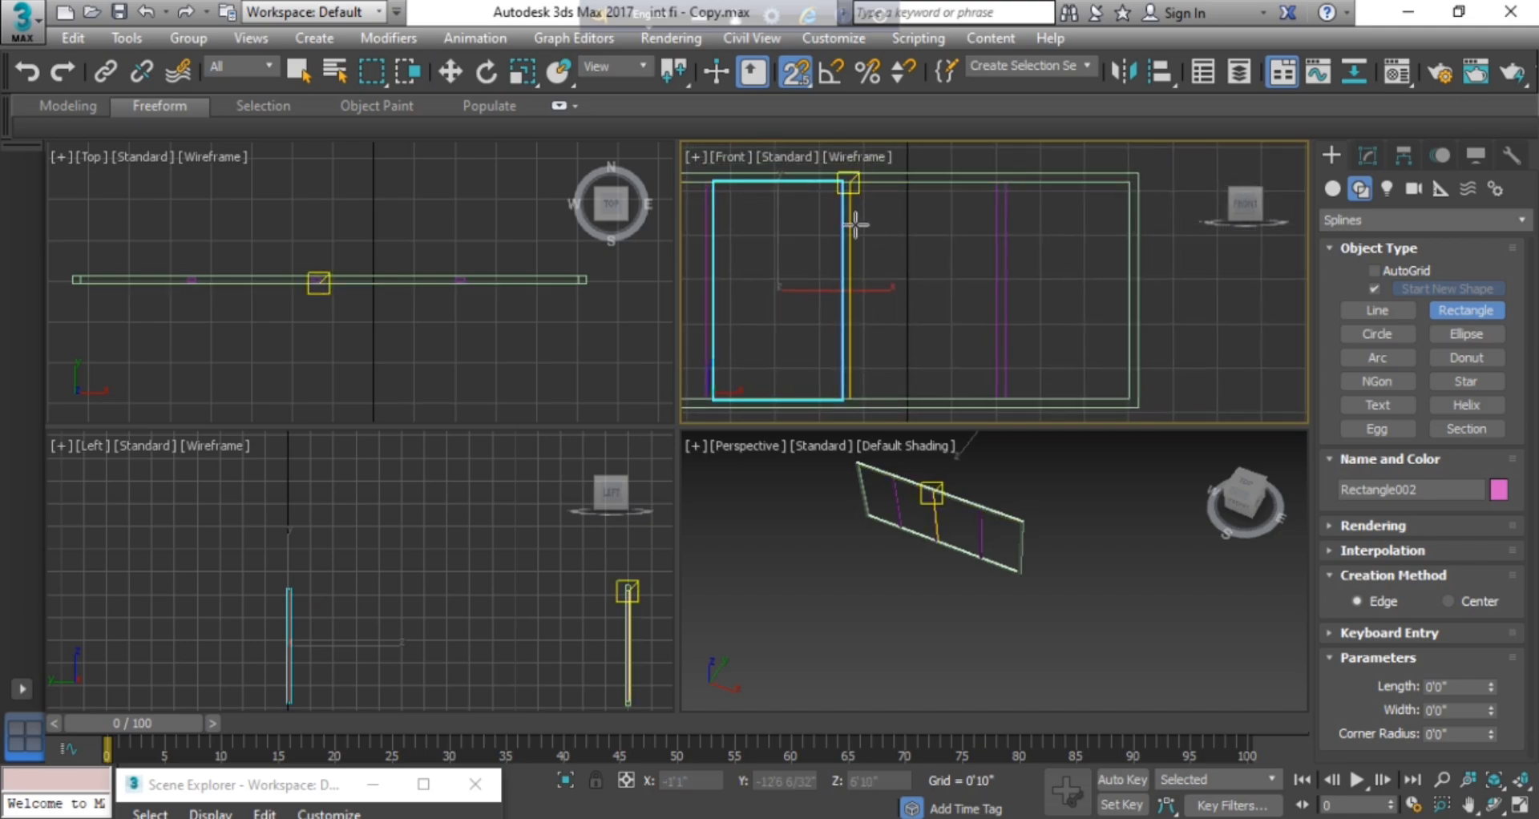
pyautogui.moveTo(864, 186)
pyautogui.mouseDown(button='middle')
pyautogui.moveTo(879, 206)
pyautogui.moveTo(834, 196)
pyautogui.mouseUp(button='middle')
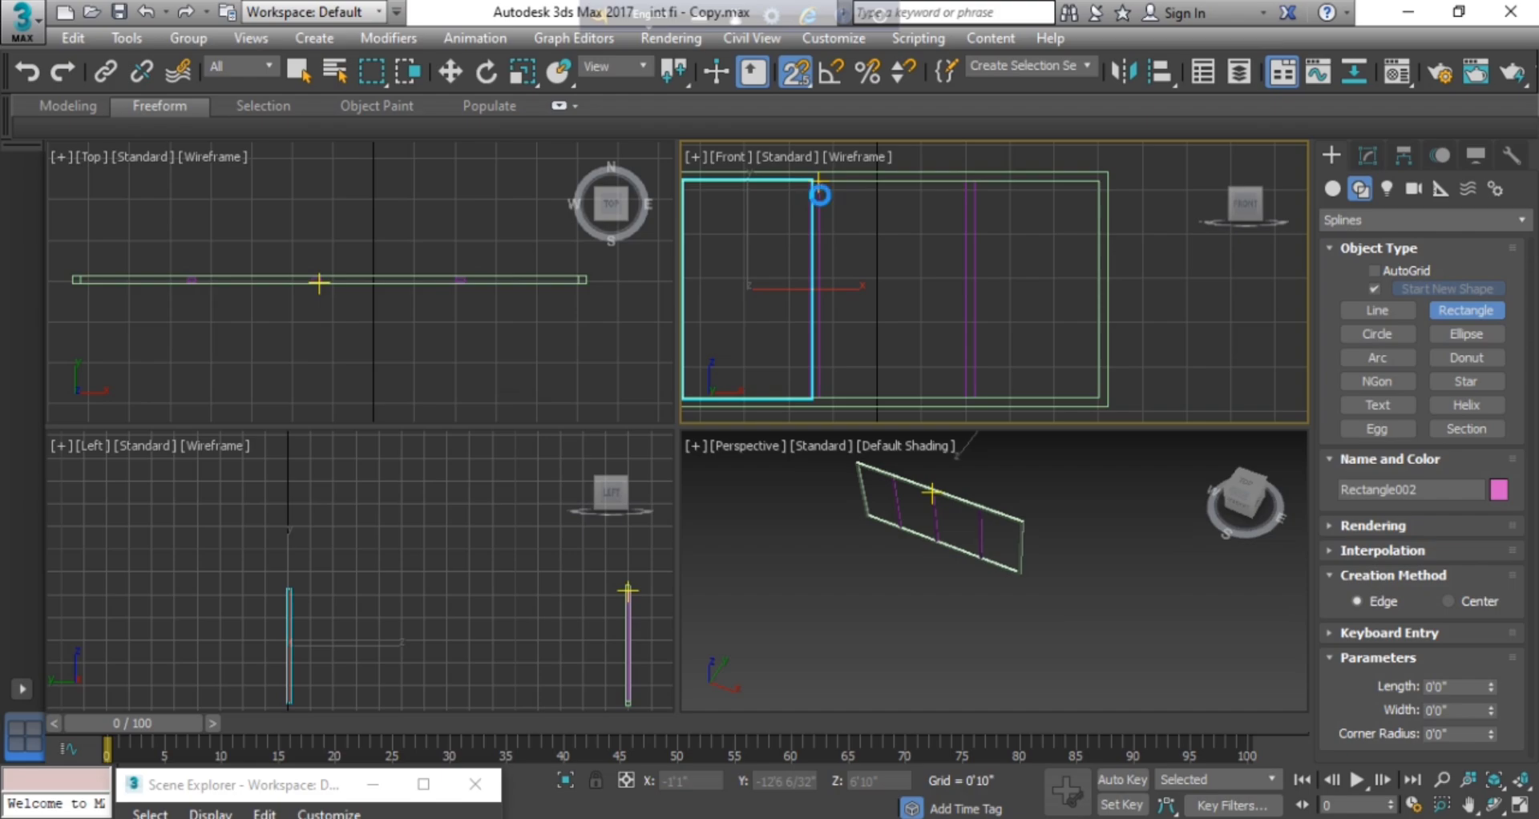
pyautogui.moveTo(820, 194); pyautogui.dragTo(965, 399)
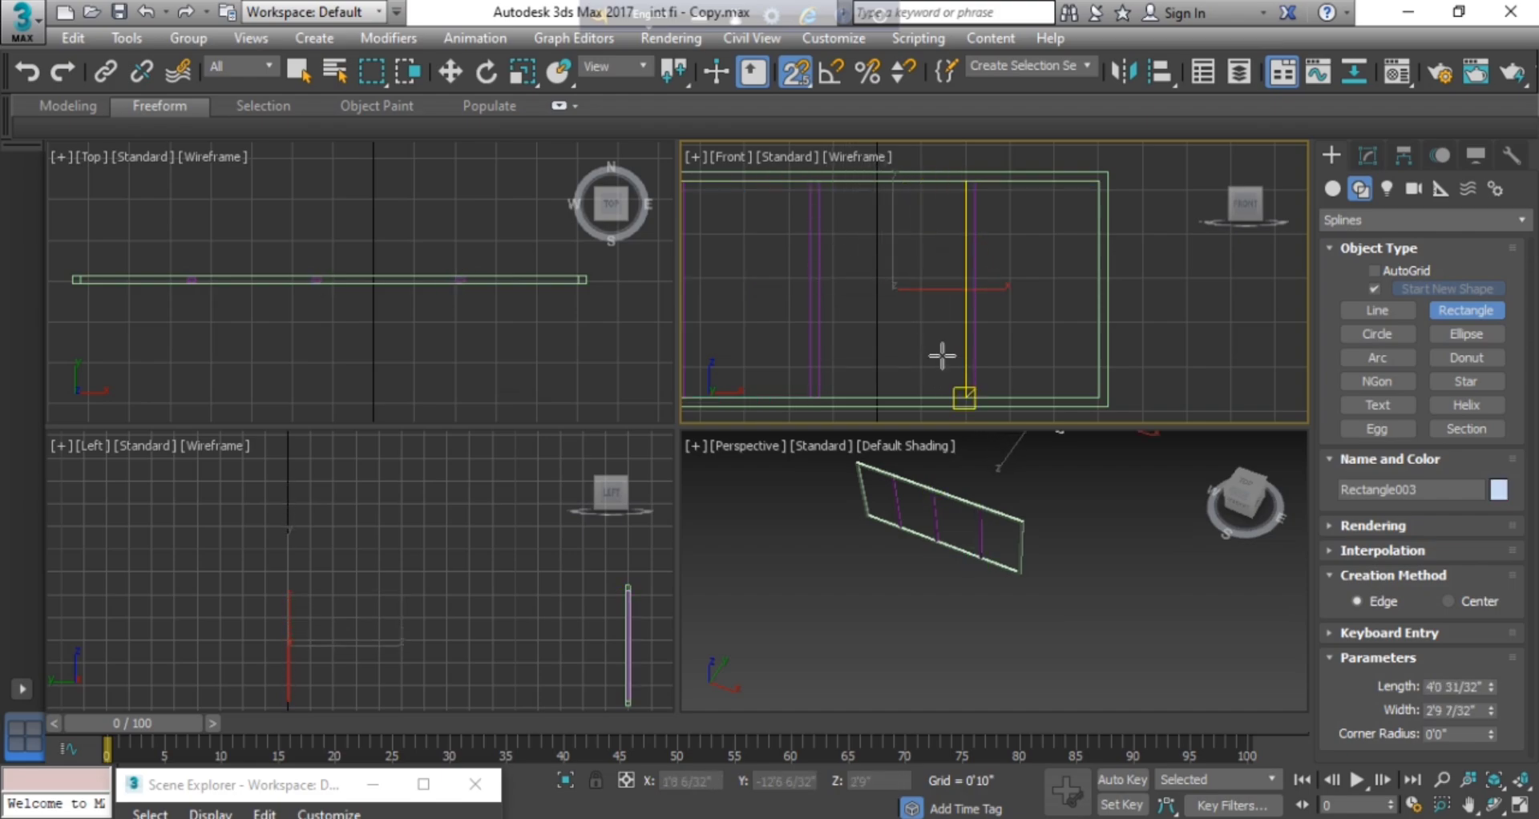
pyautogui.click(450, 72)
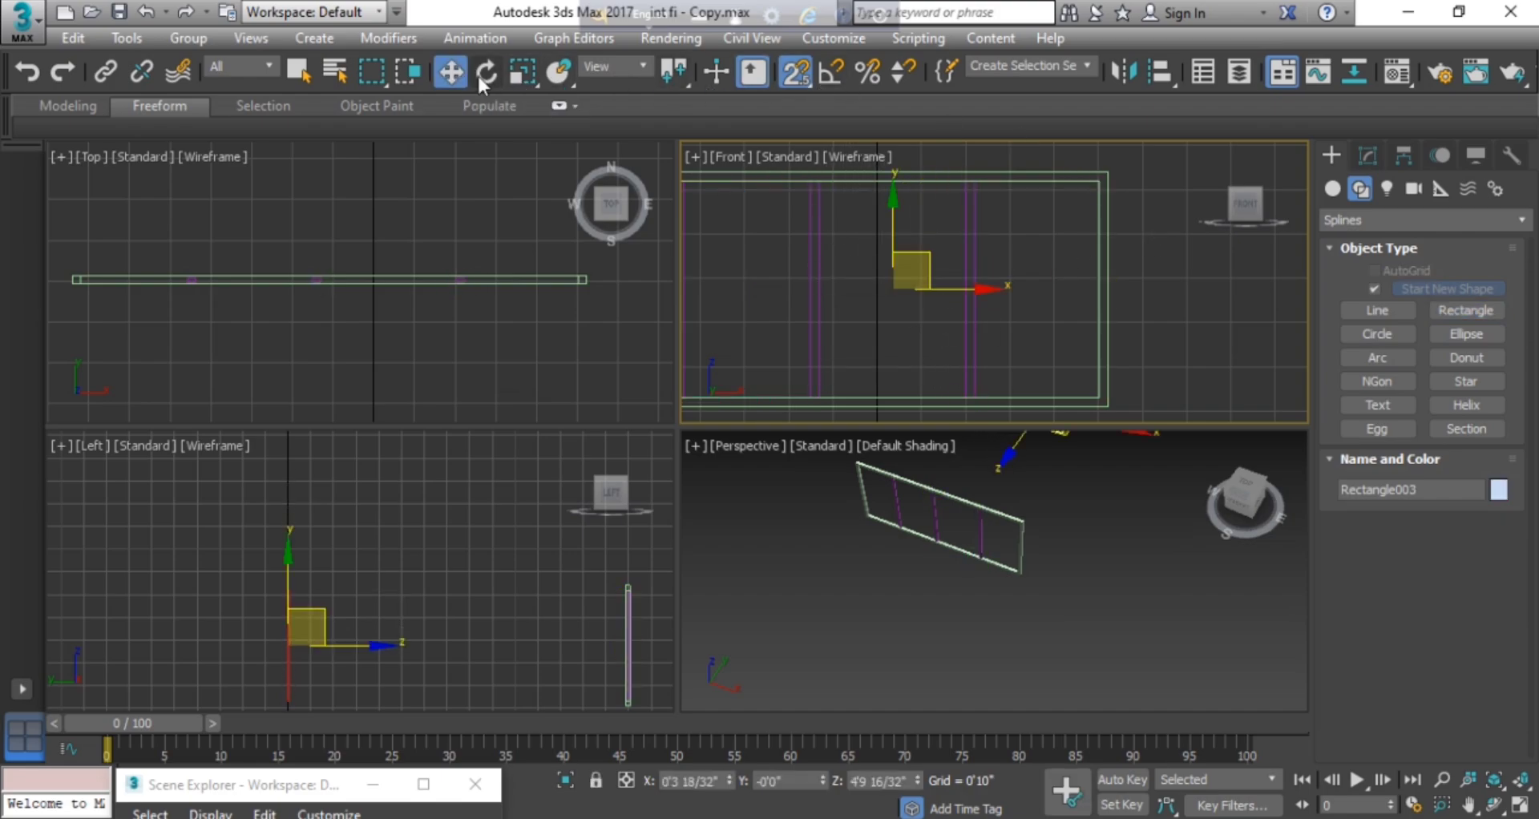
pyautogui.click(1368, 155)
pyautogui.click(1469, 257)
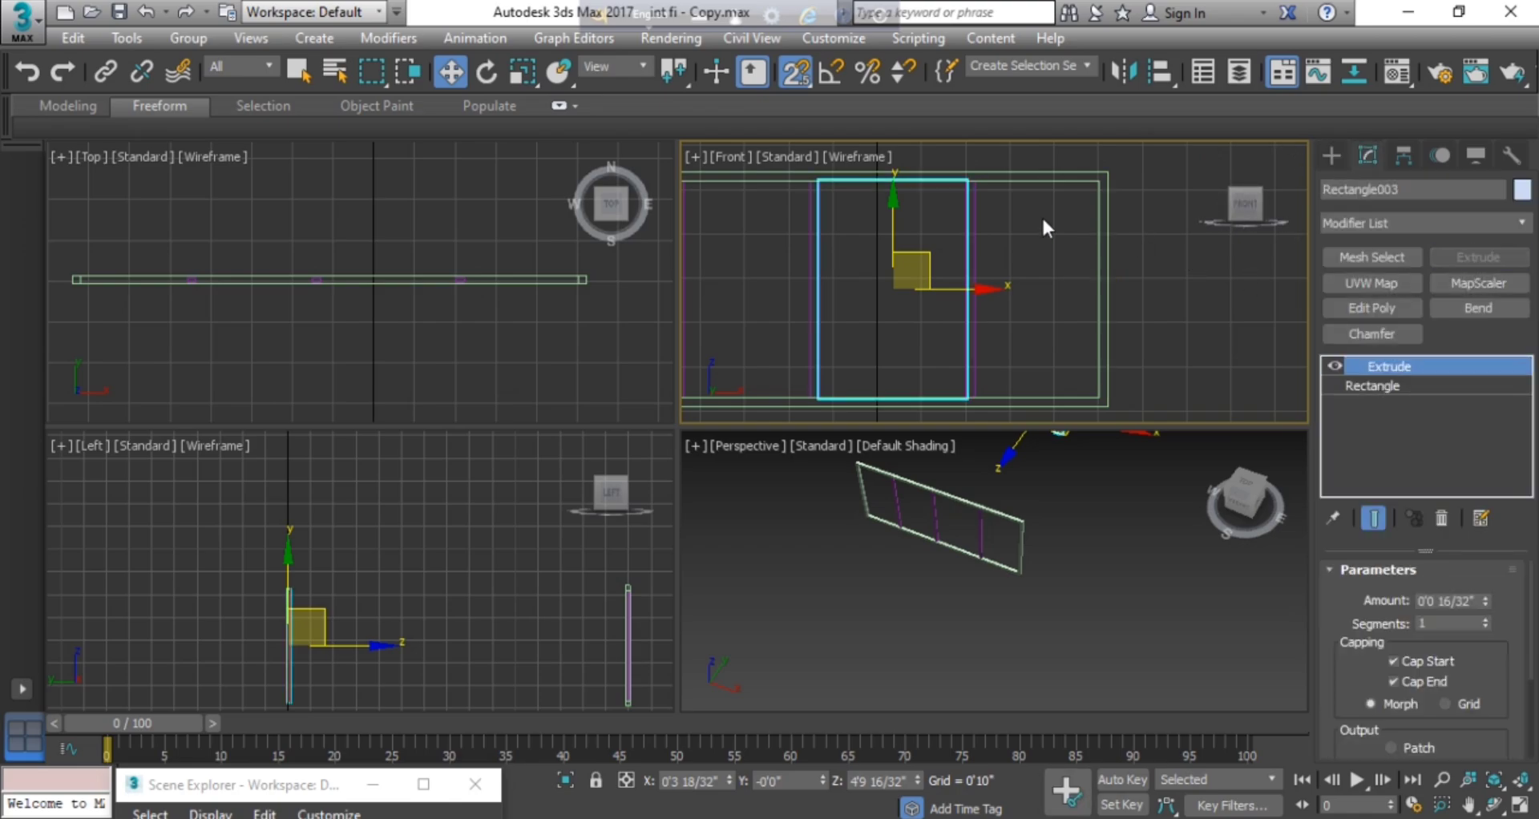
# Draw a Rectangle spline of about 4'1" by 2'4" between the third bar and the frame's right side, extrude it 0'0 16/32", and deselect it.
pyautogui.click(1330, 155)
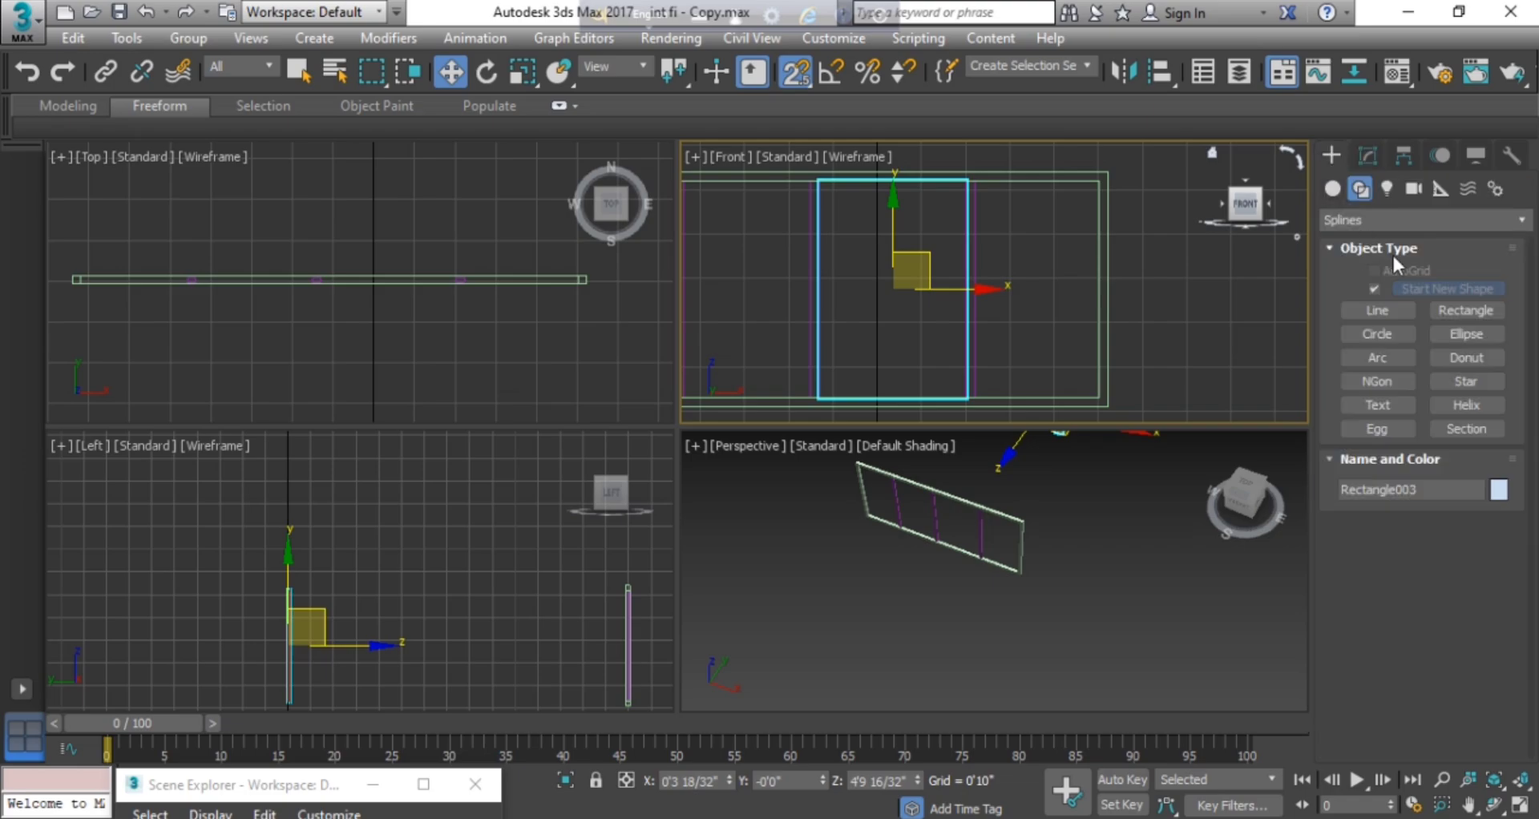
pyautogui.click(1463, 312)
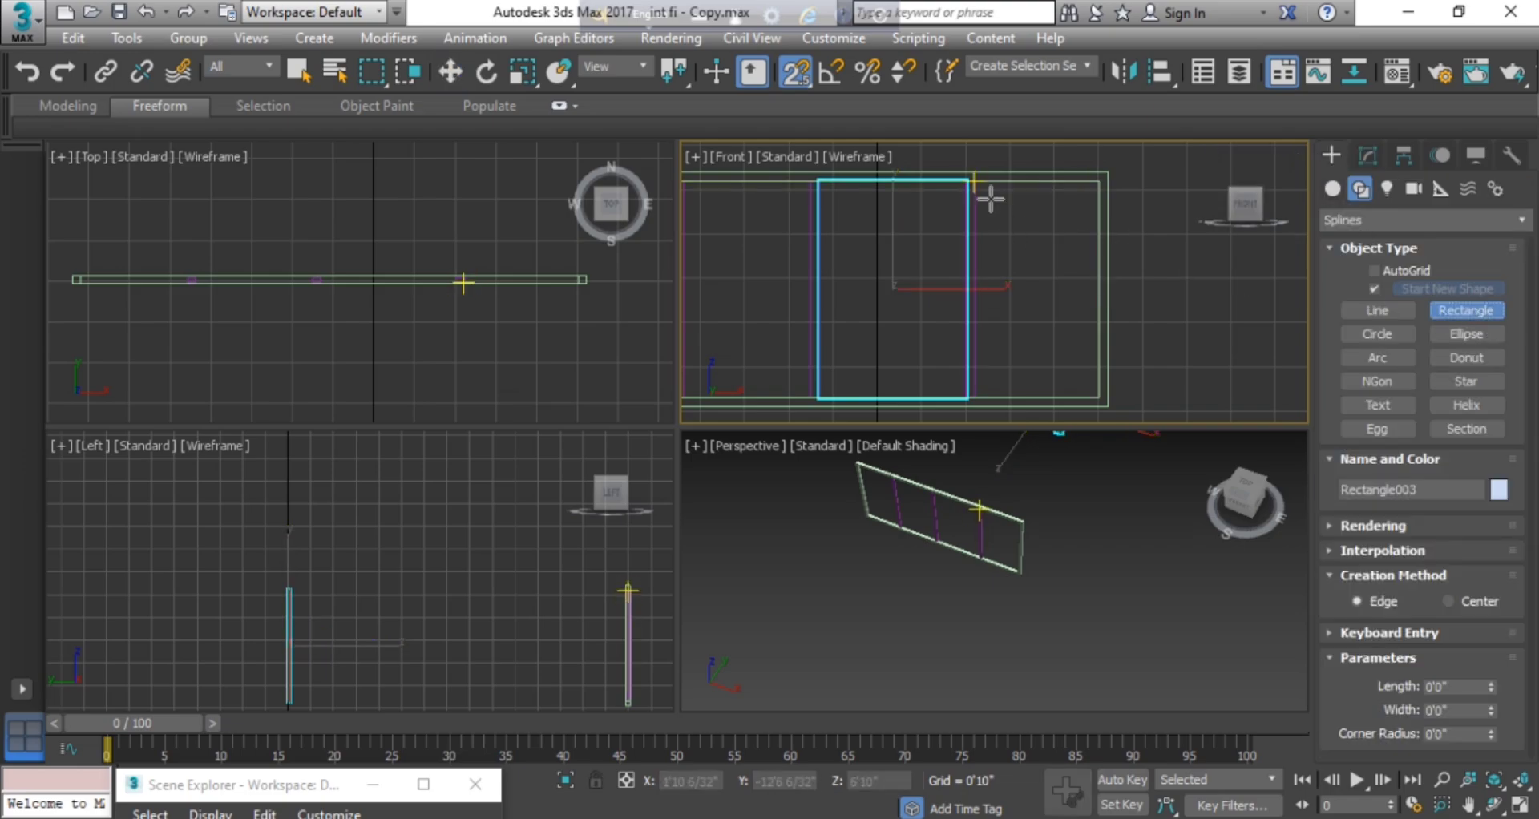
pyautogui.moveTo(1000, 213); pyautogui.dragTo(1104, 393)
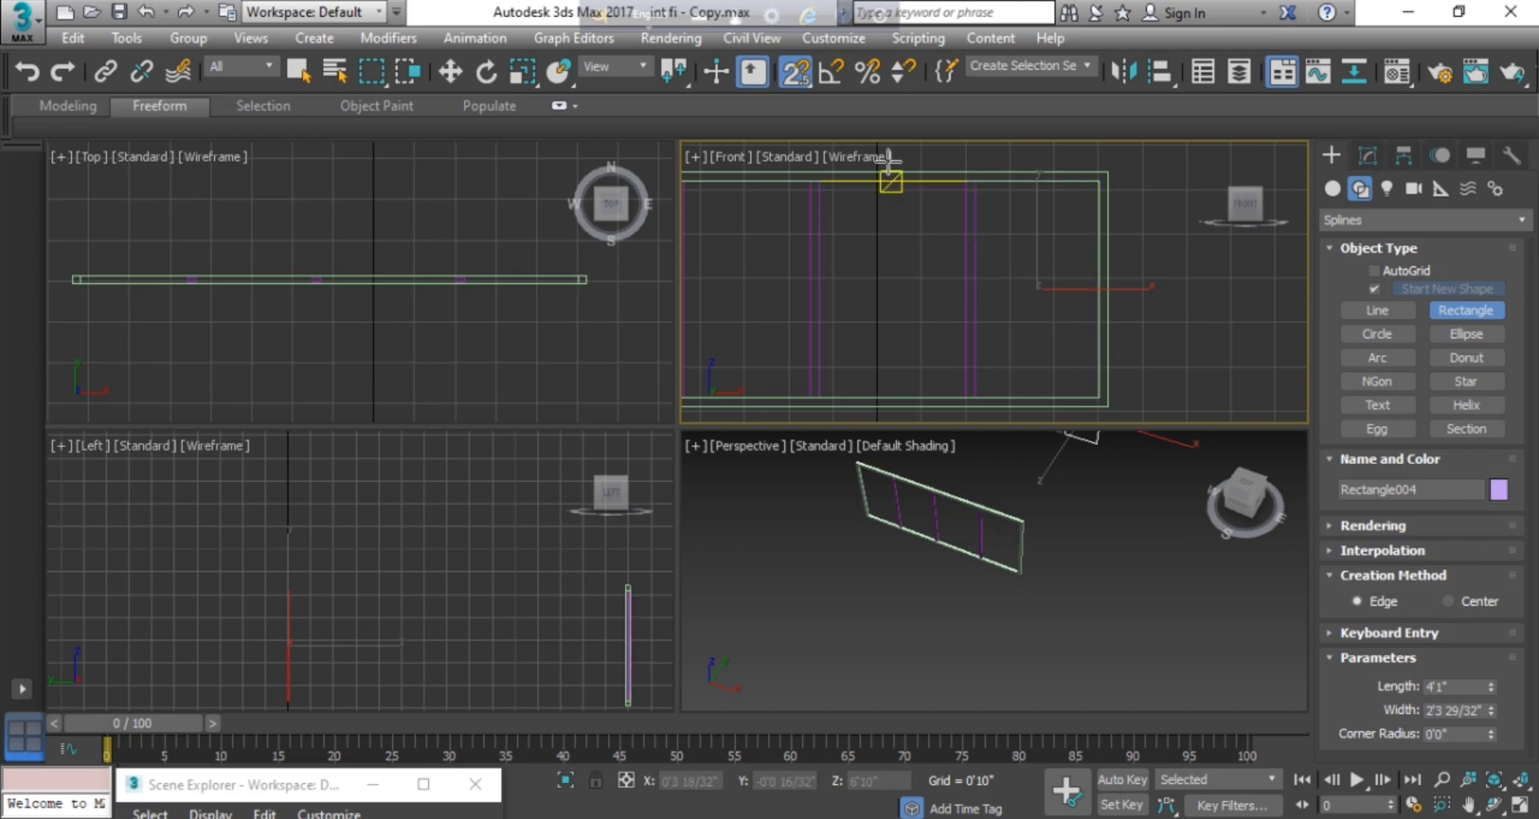
pyautogui.click(450, 74)
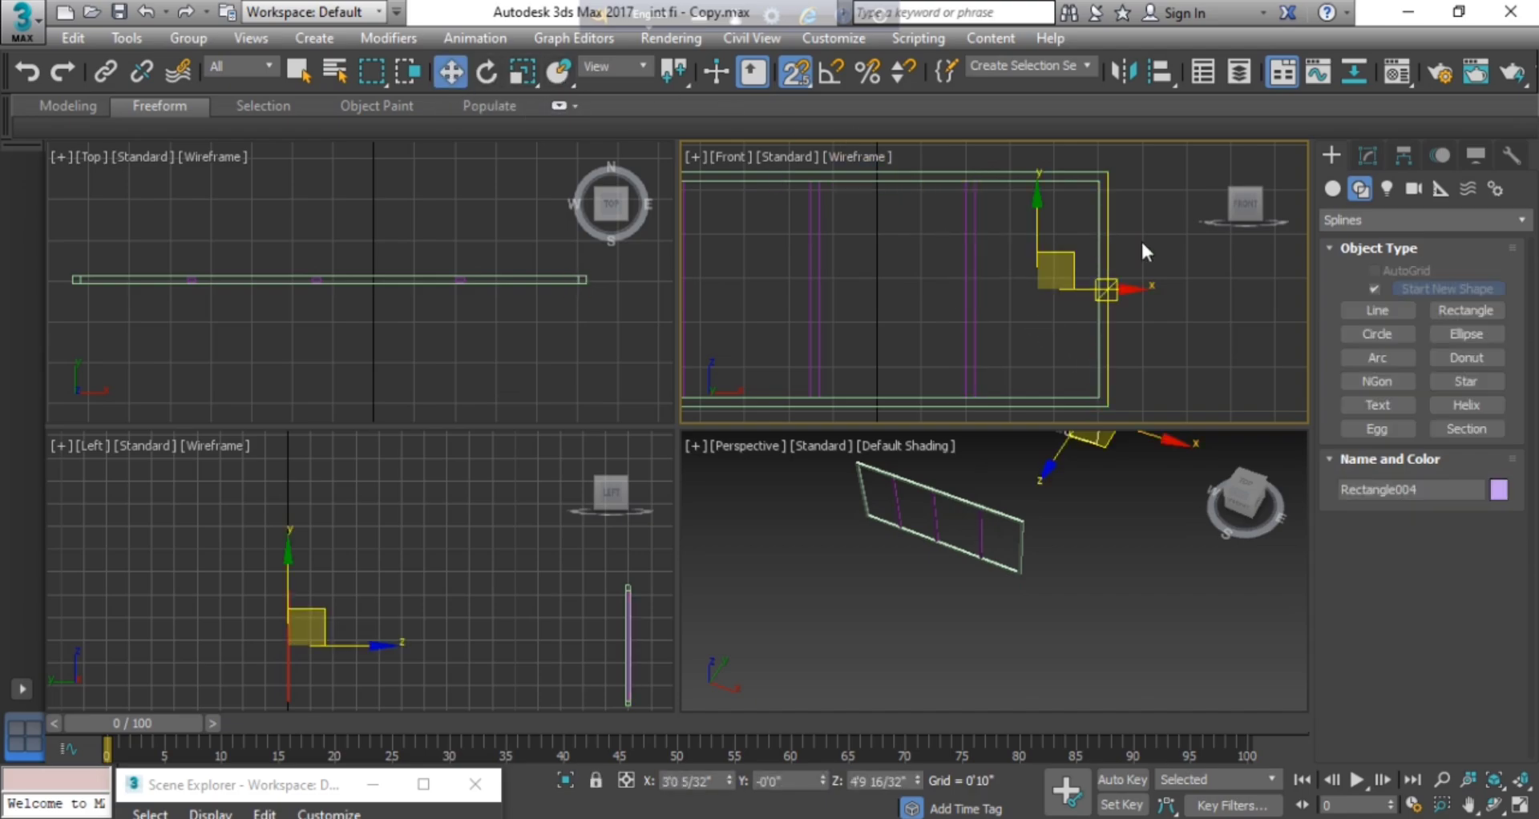
pyautogui.click(1367, 155)
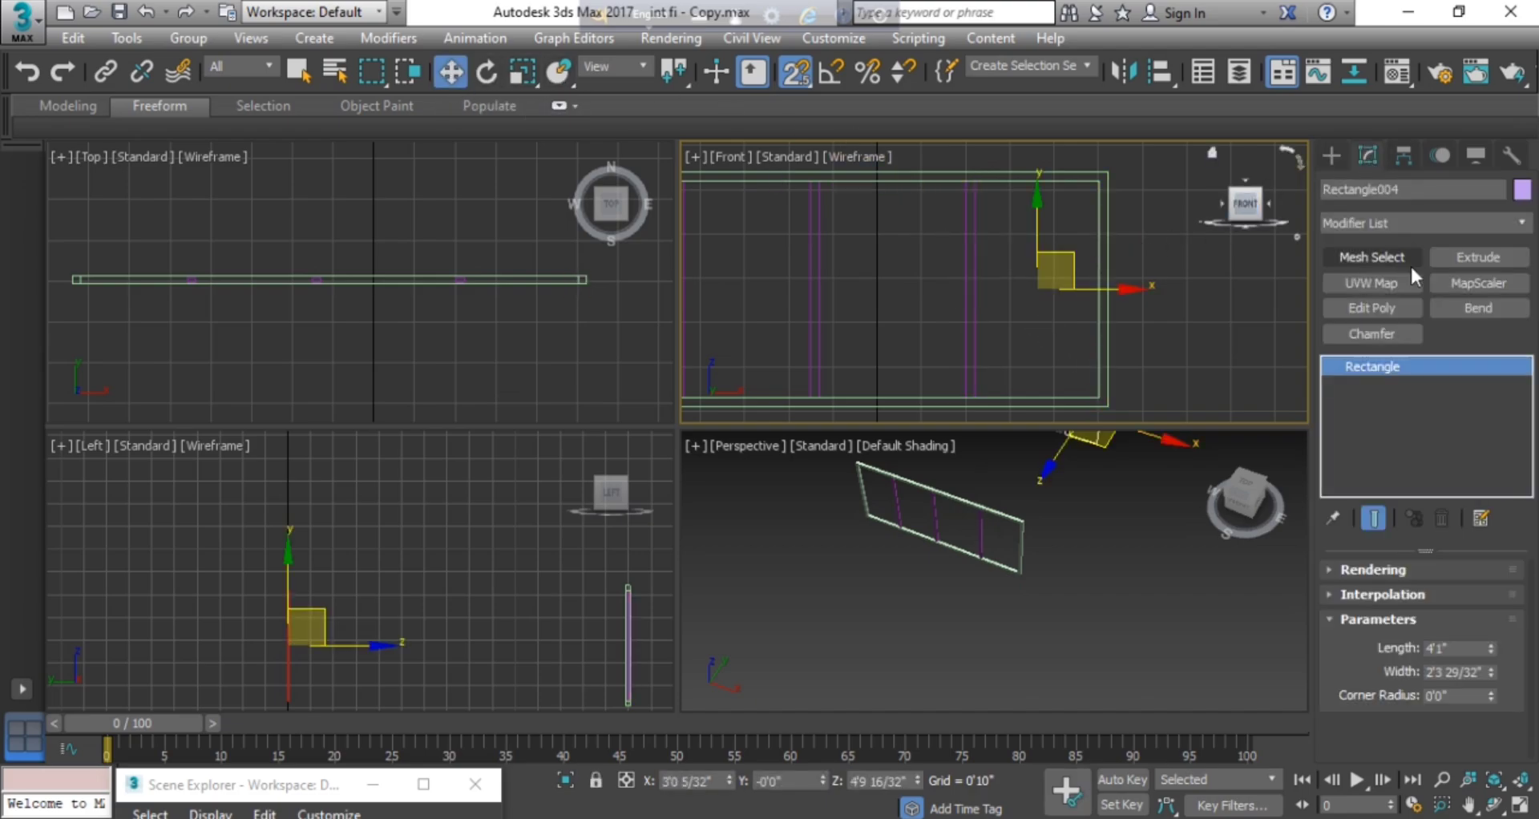
pyautogui.click(1462, 259)
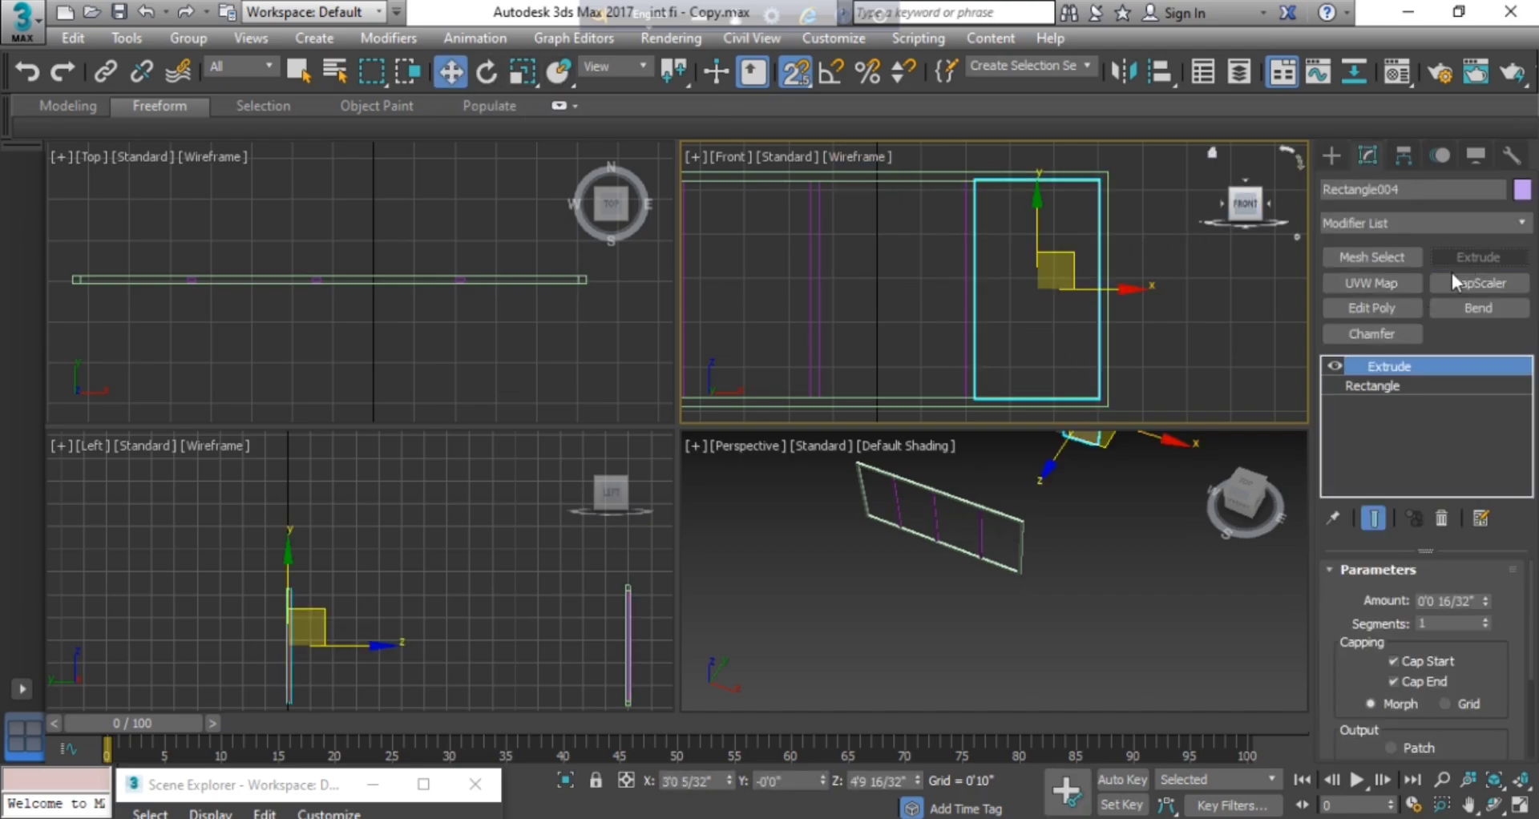
pyautogui.click(1117, 574)
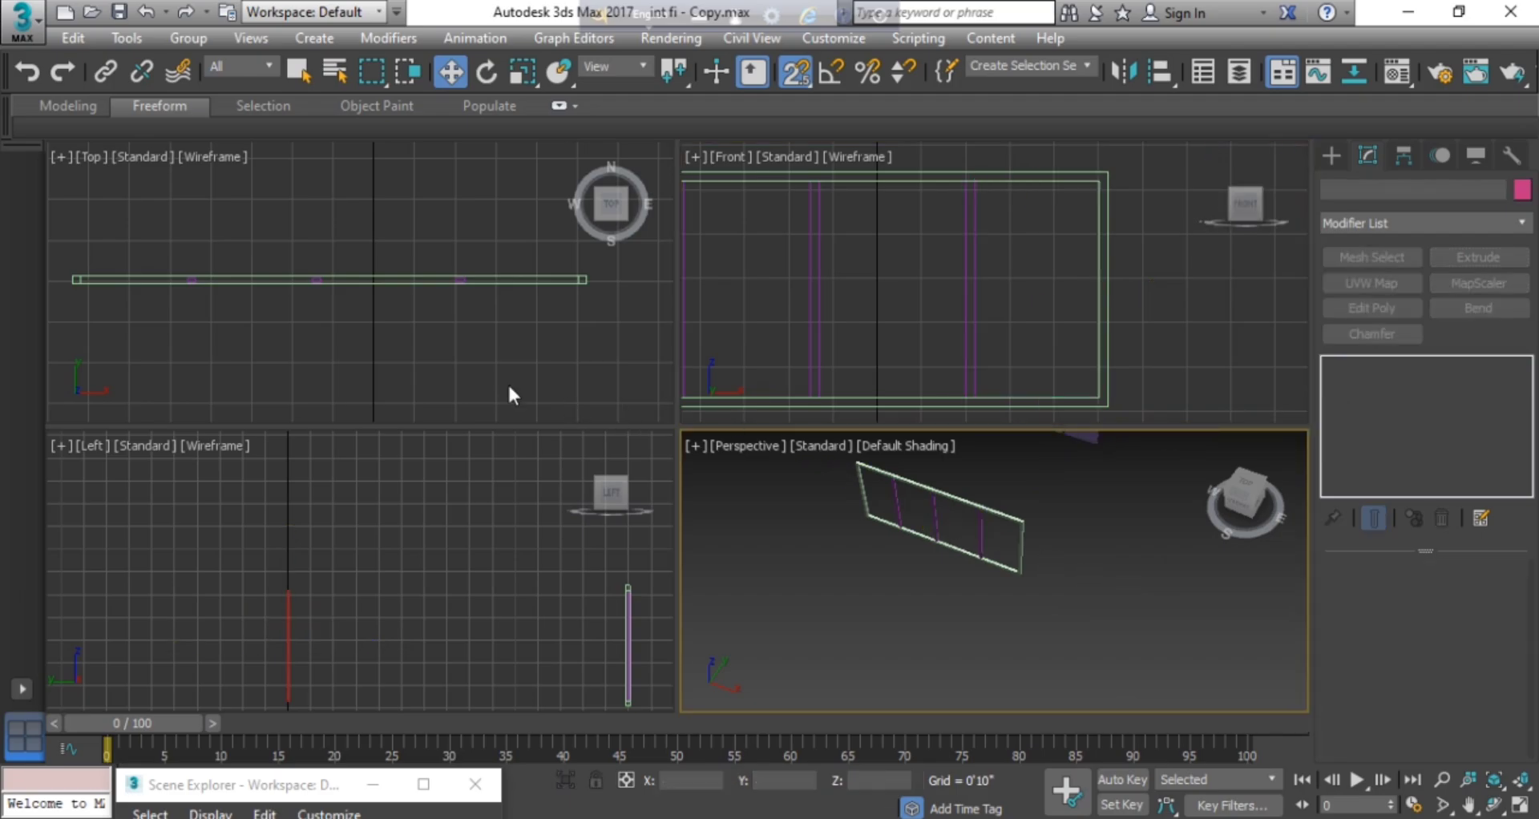
# Try to move the four extruded panes together onto the window frame in the Top view with snapping on.
pyautogui.scroll(-5, 440, 266)
pyautogui.scroll(2, 438, 266)
pyautogui.moveTo(441, 192); pyautogui.dragTo(468, 207, button='middle')
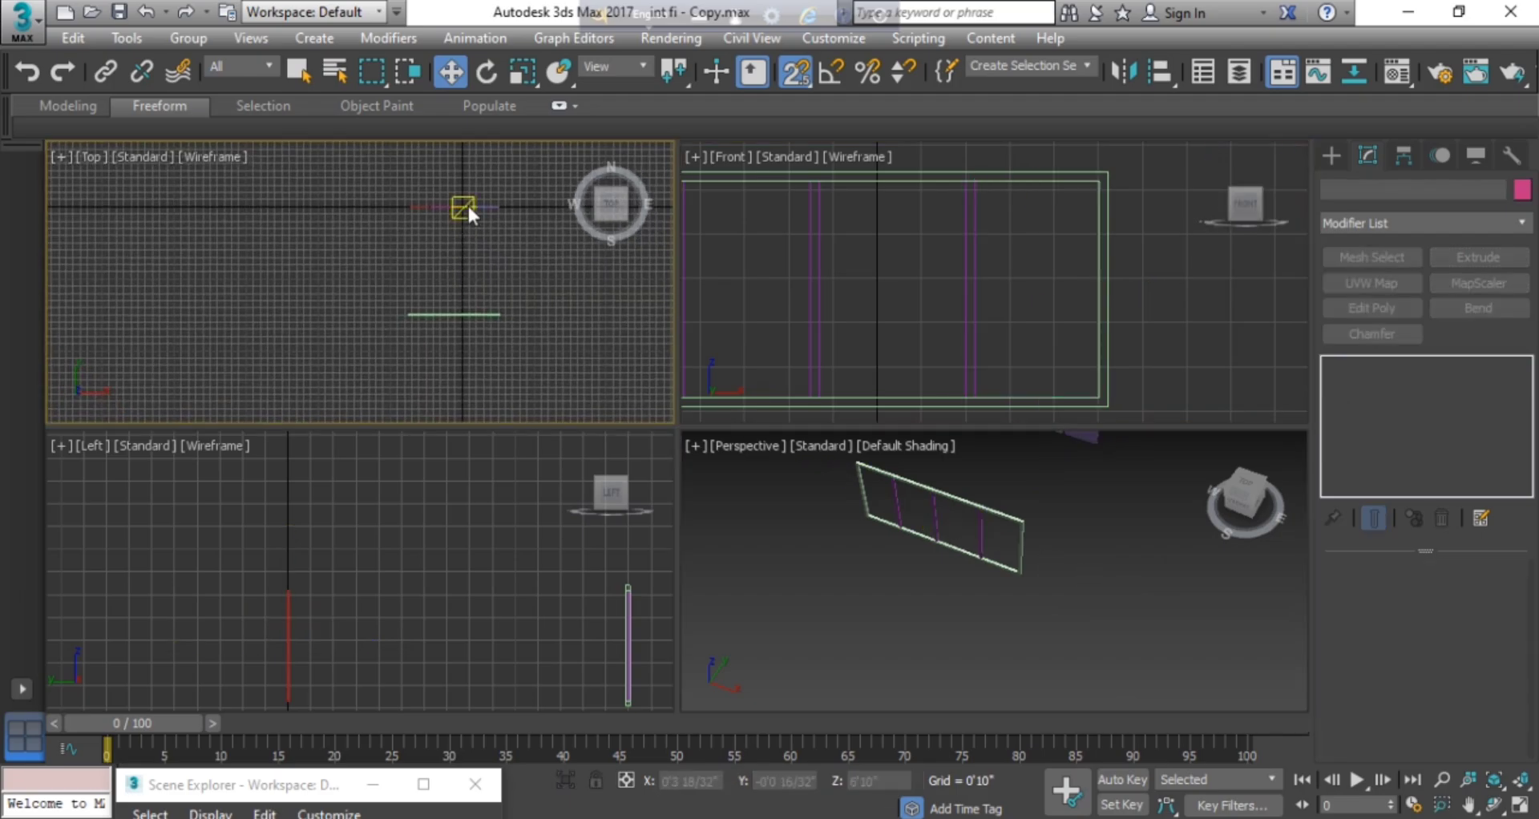
pyautogui.moveTo(518, 175); pyautogui.dragTo(385, 220)
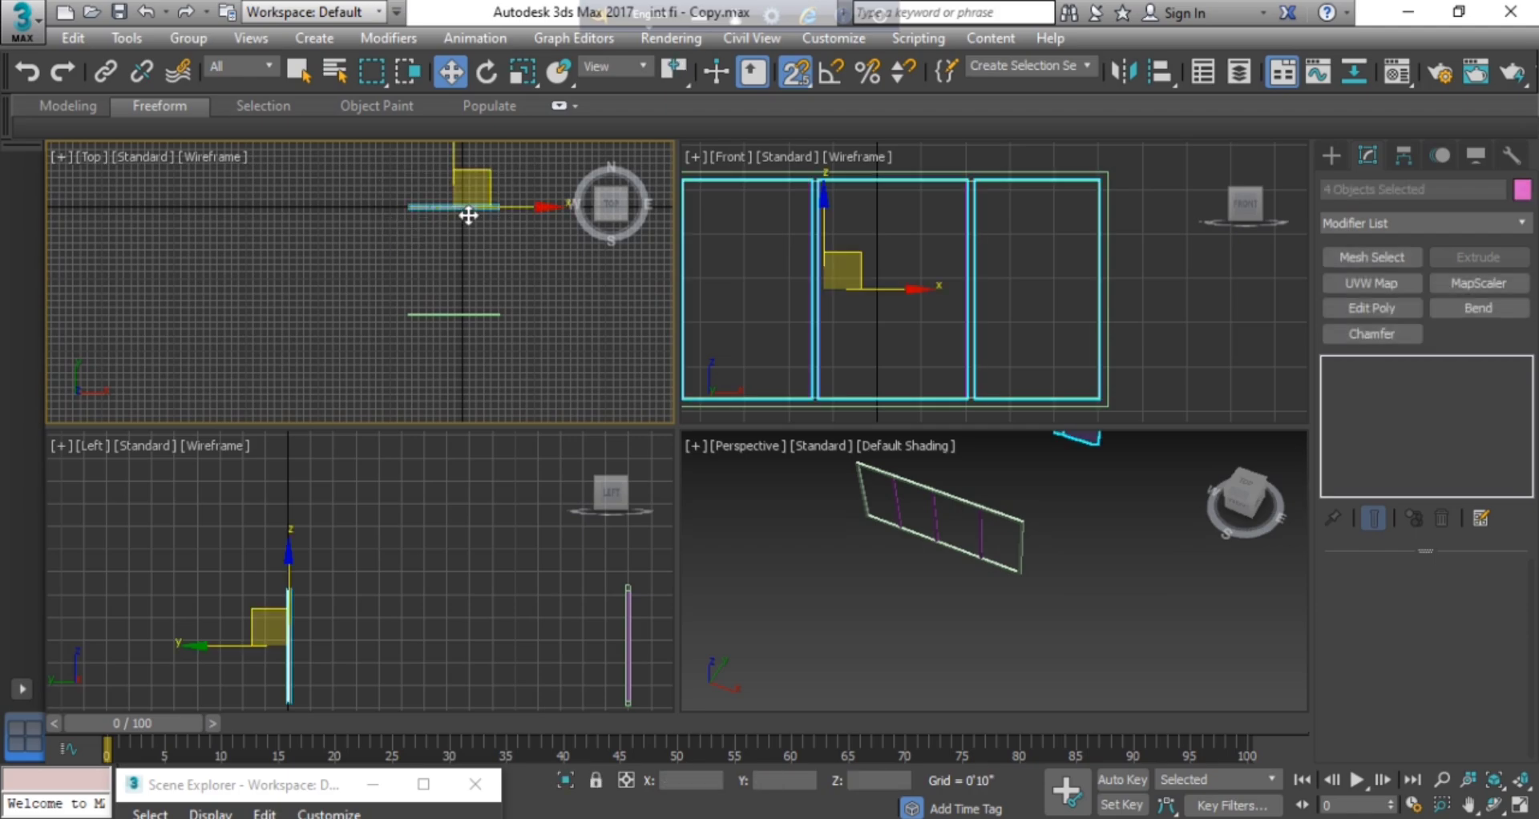
pyautogui.moveTo(451, 157); pyautogui.dragTo(456, 315)
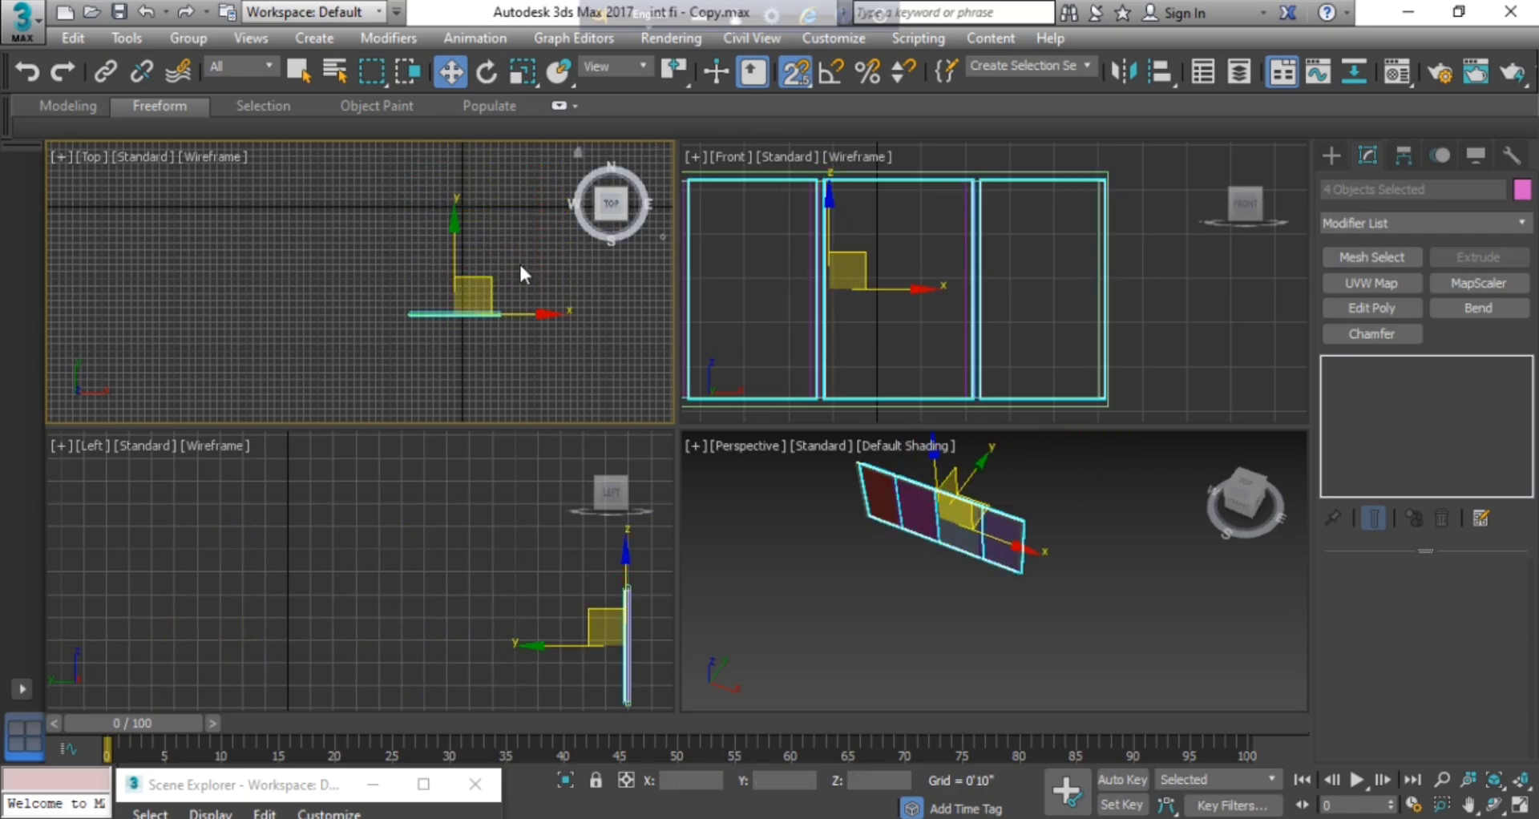
# Examine how the moved panes line up with the frame's right end and the third bar in the Top view.
pyautogui.scroll(5, 465, 305)
pyautogui.scroll(5, 427, 347)
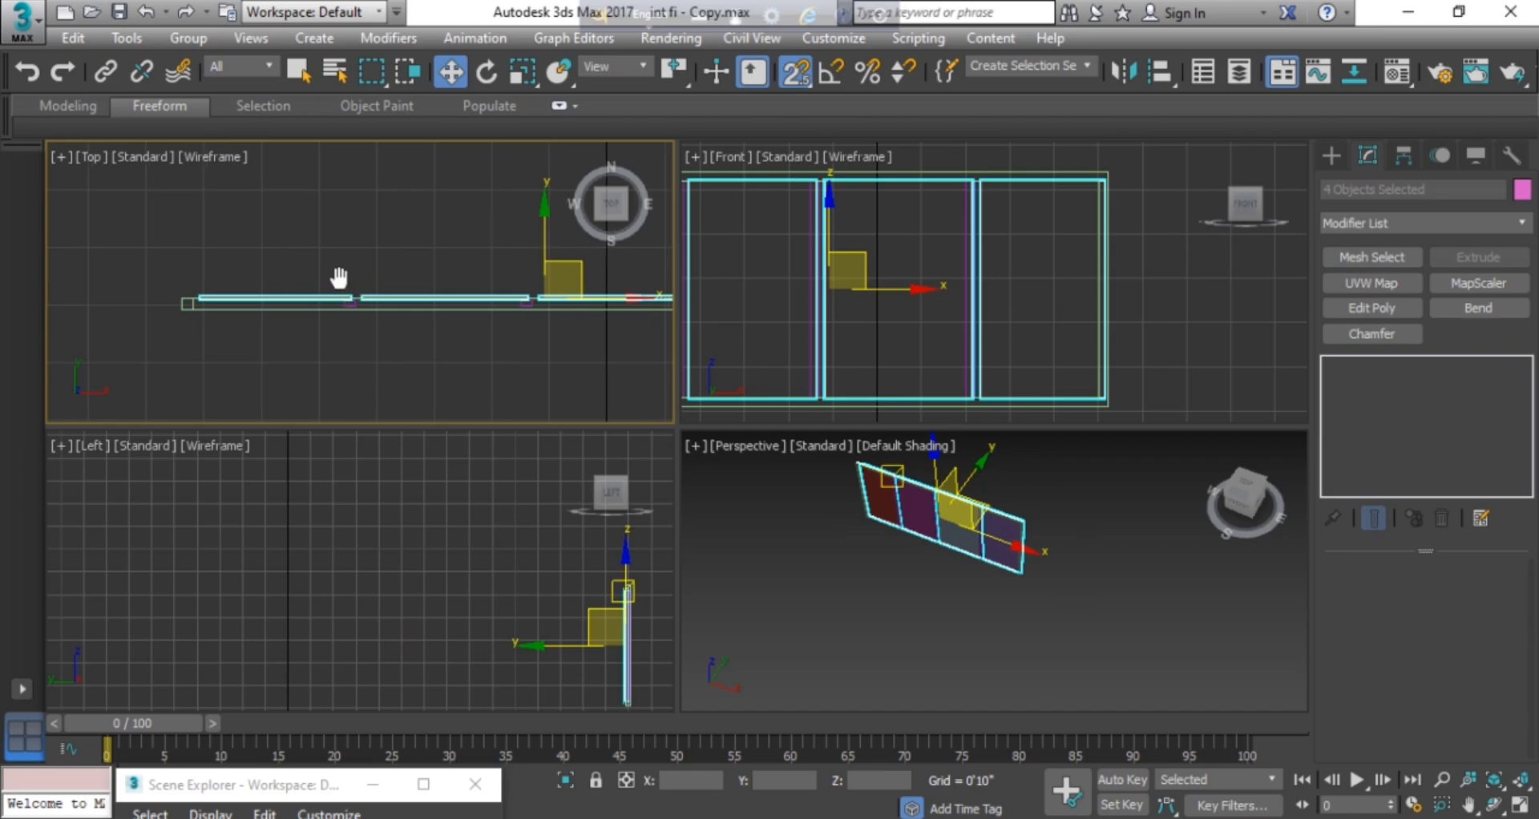
pyautogui.moveTo(336, 278); pyautogui.dragTo(66, 257, button='middle')
pyautogui.scroll(5, 540, 262)
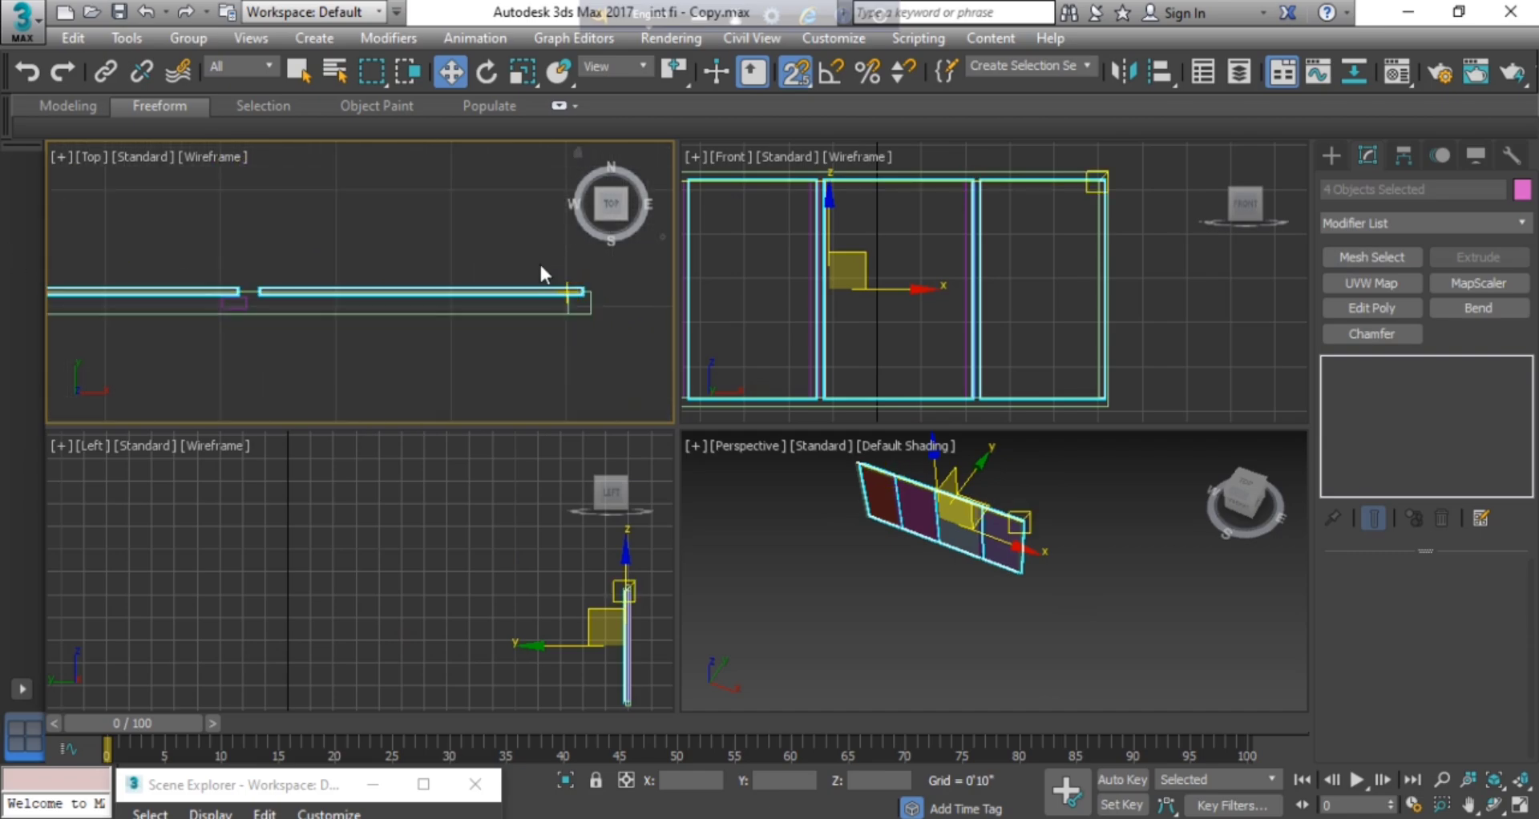
pyautogui.scroll(3, 587, 282)
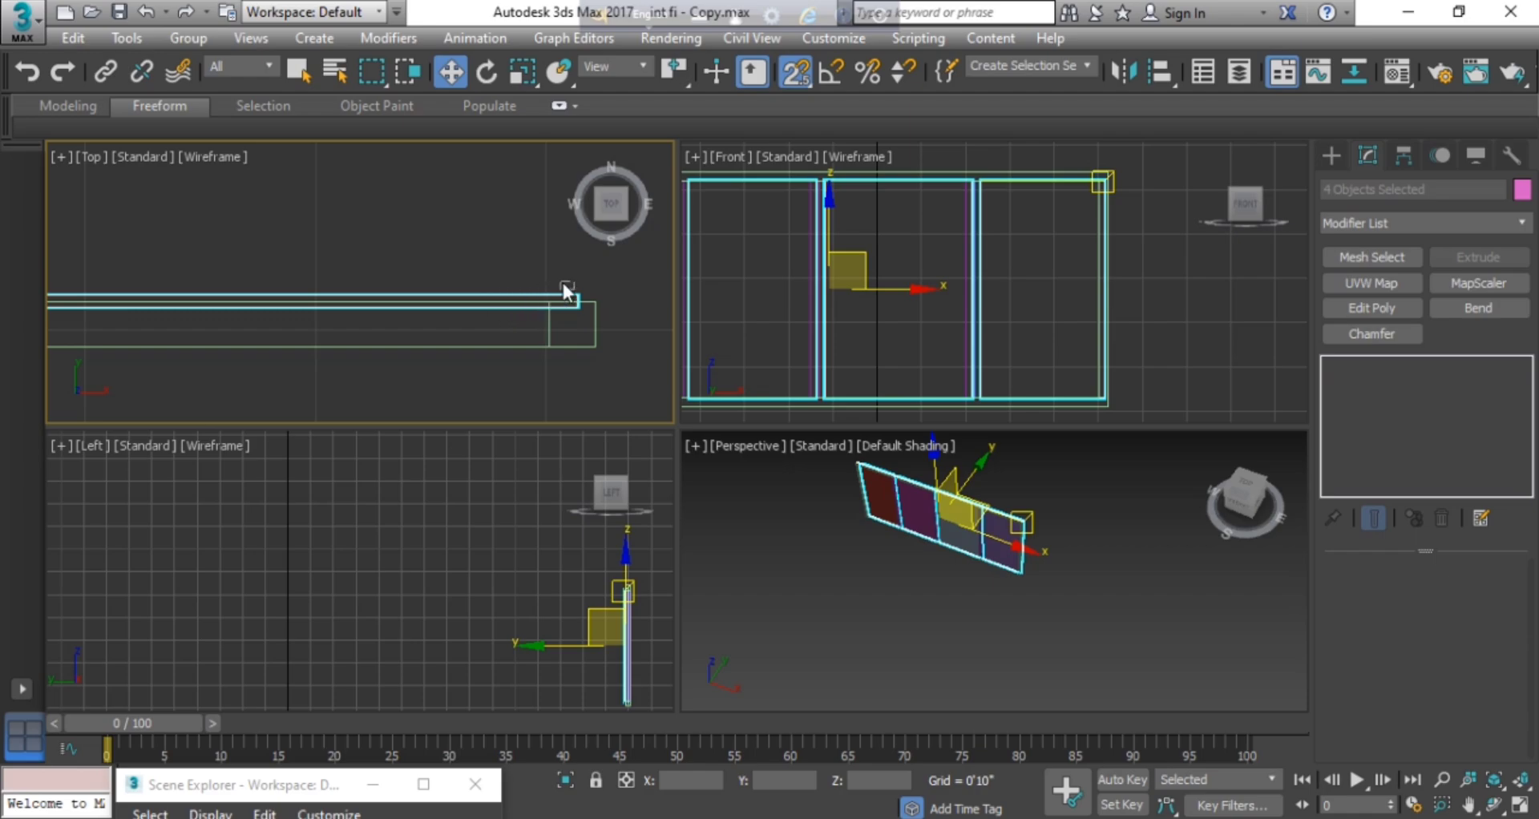
pyautogui.click(580, 274)
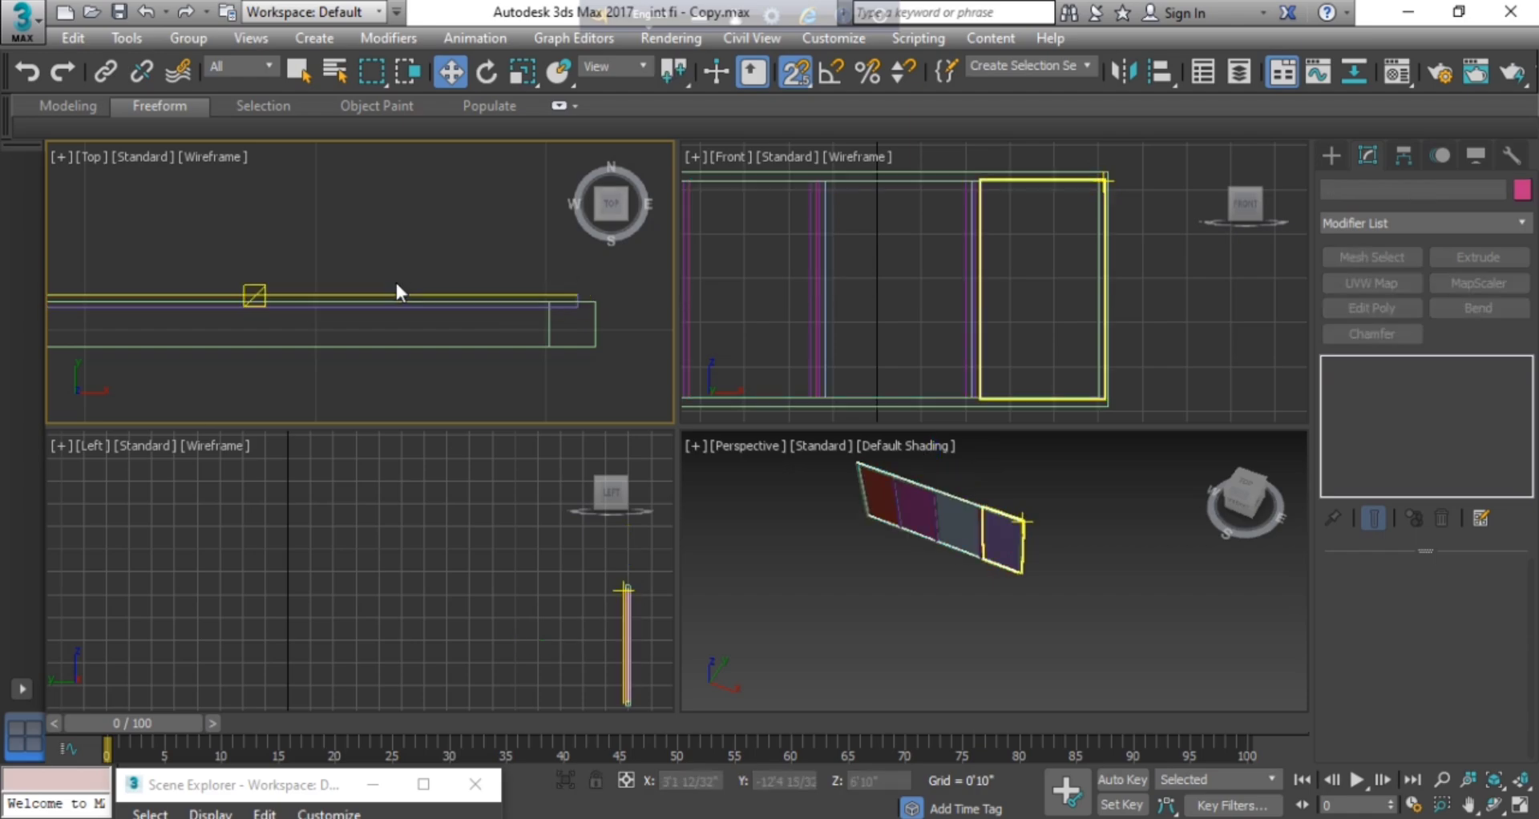
pyautogui.scroll(-5, 436, 309)
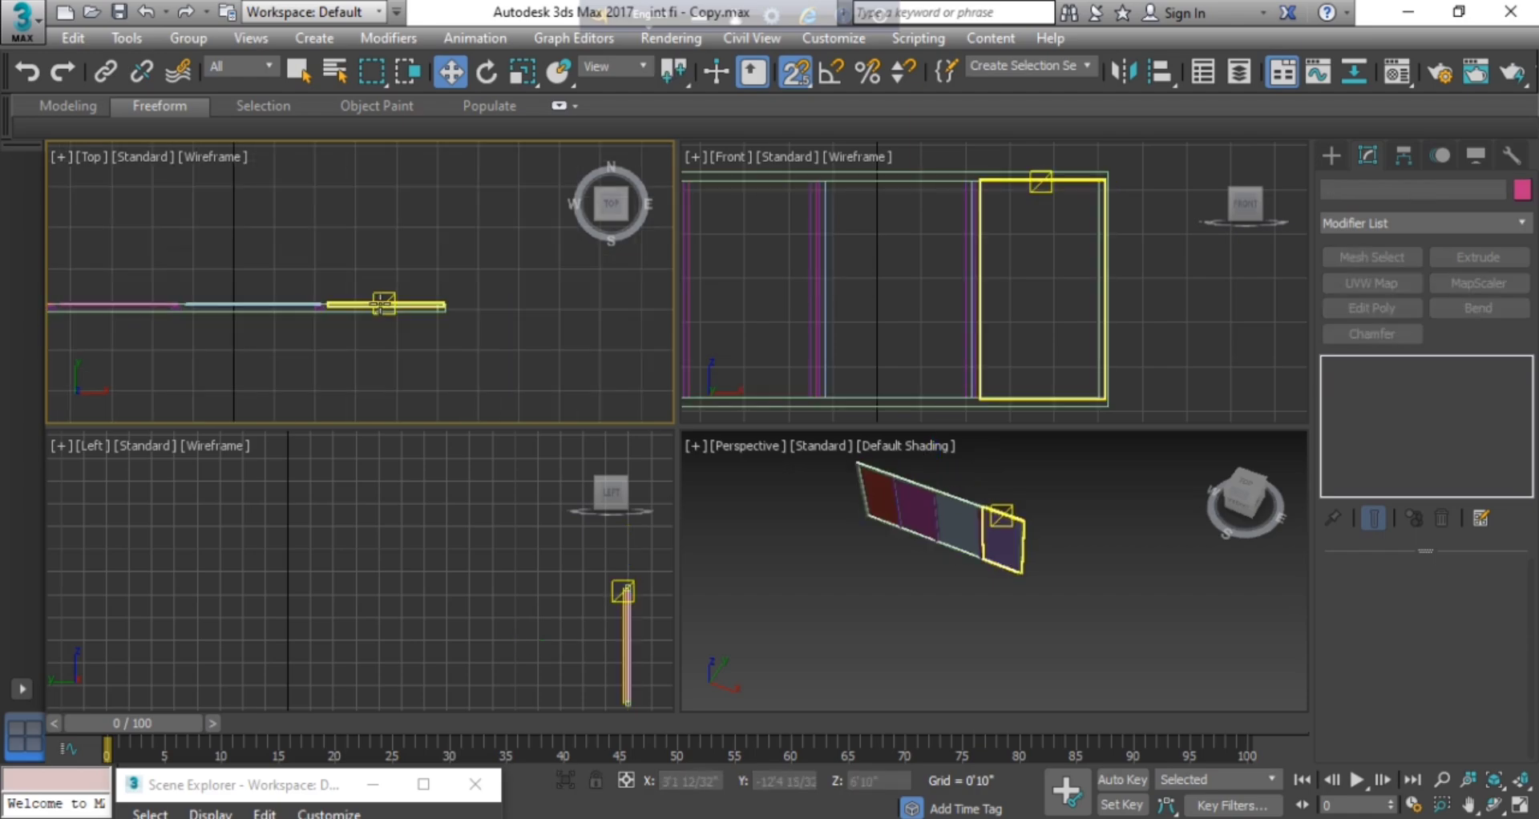
pyautogui.scroll(3, 412, 309)
pyautogui.scroll(3, 216, 317)
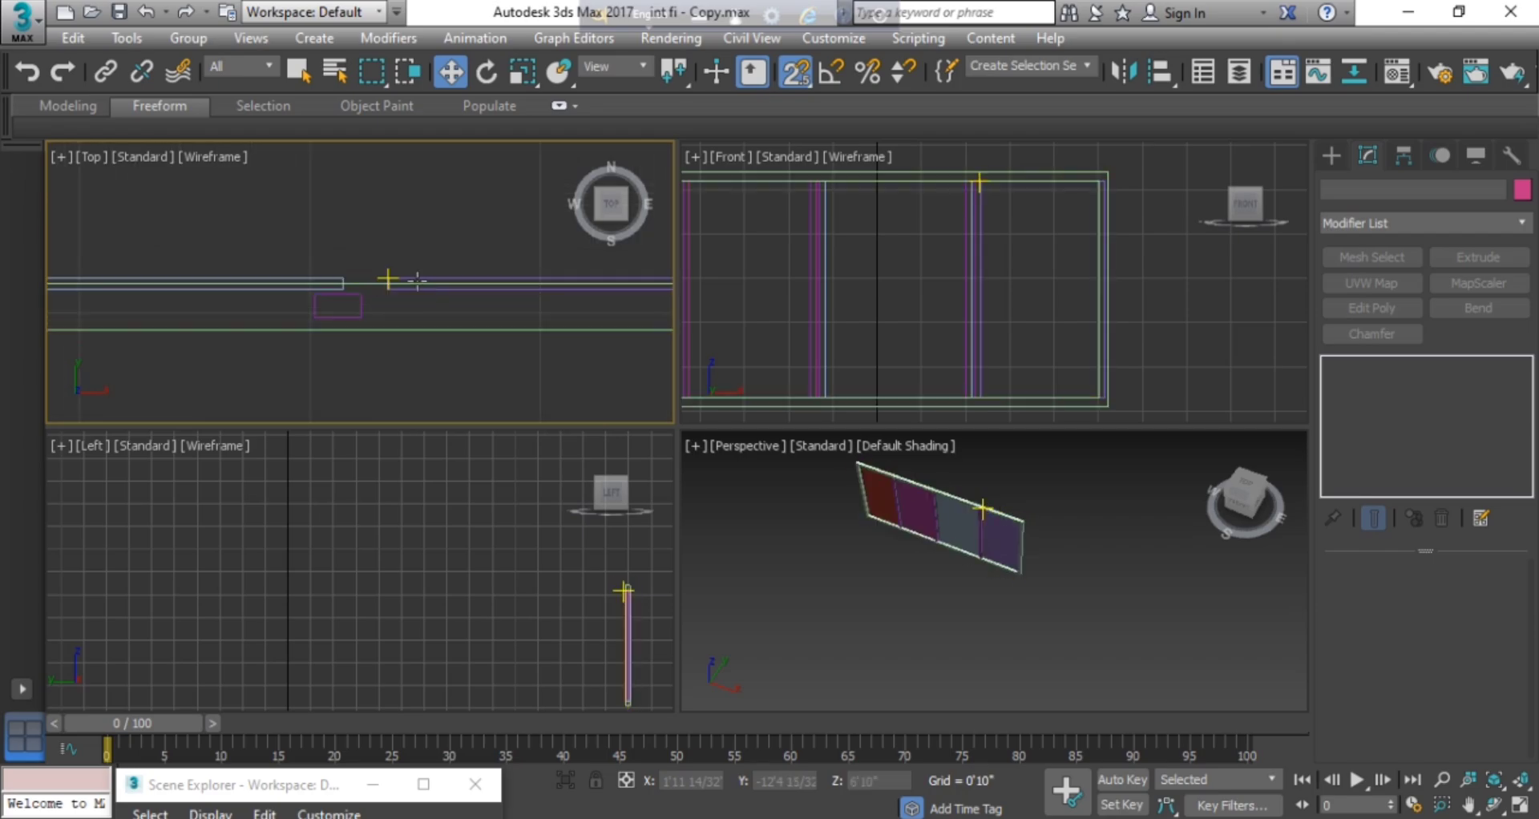
pyautogui.click(415, 281)
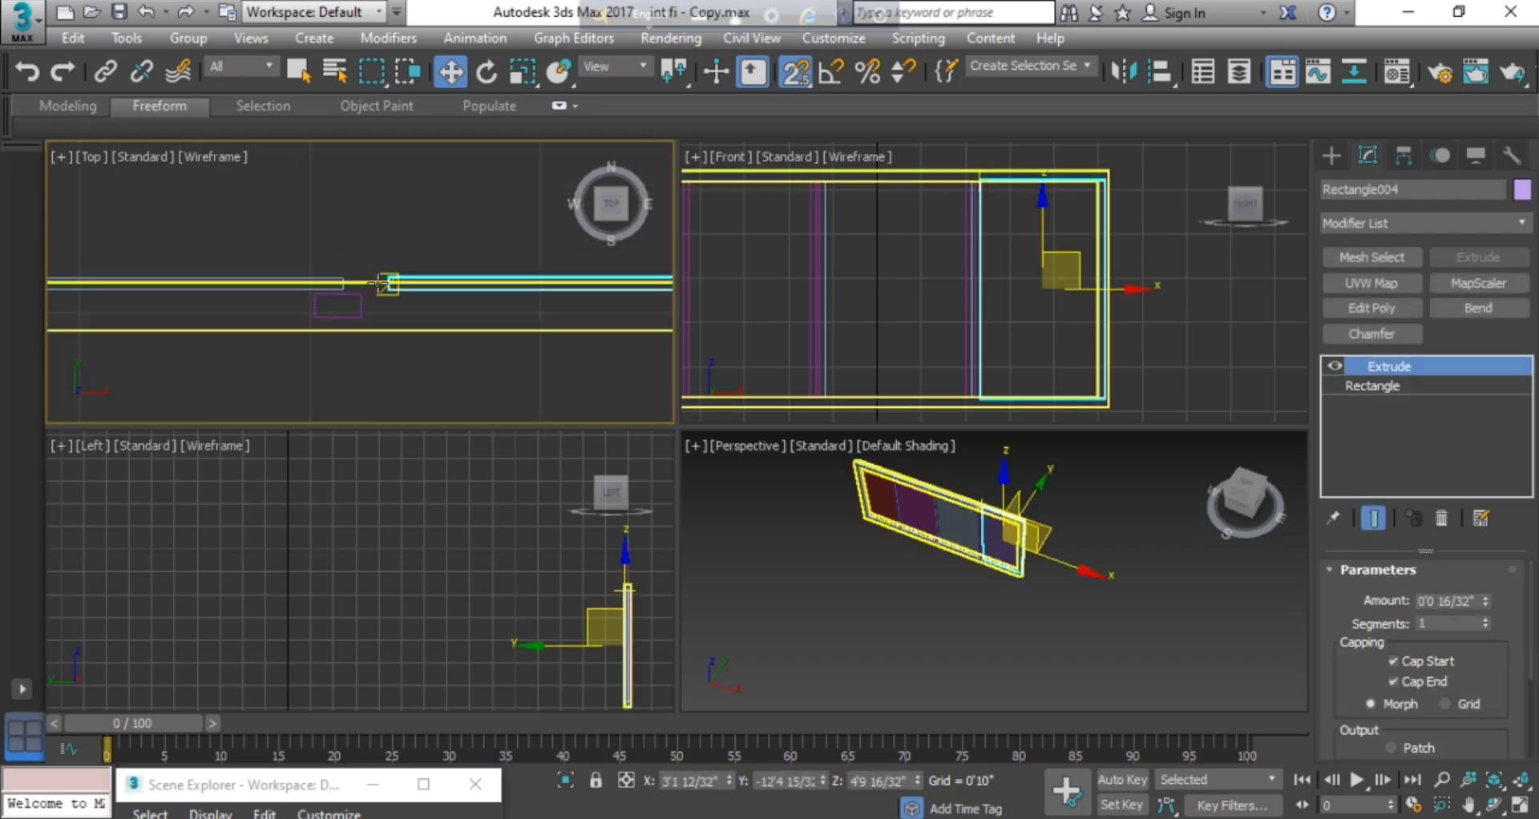
pyautogui.click(389, 304)
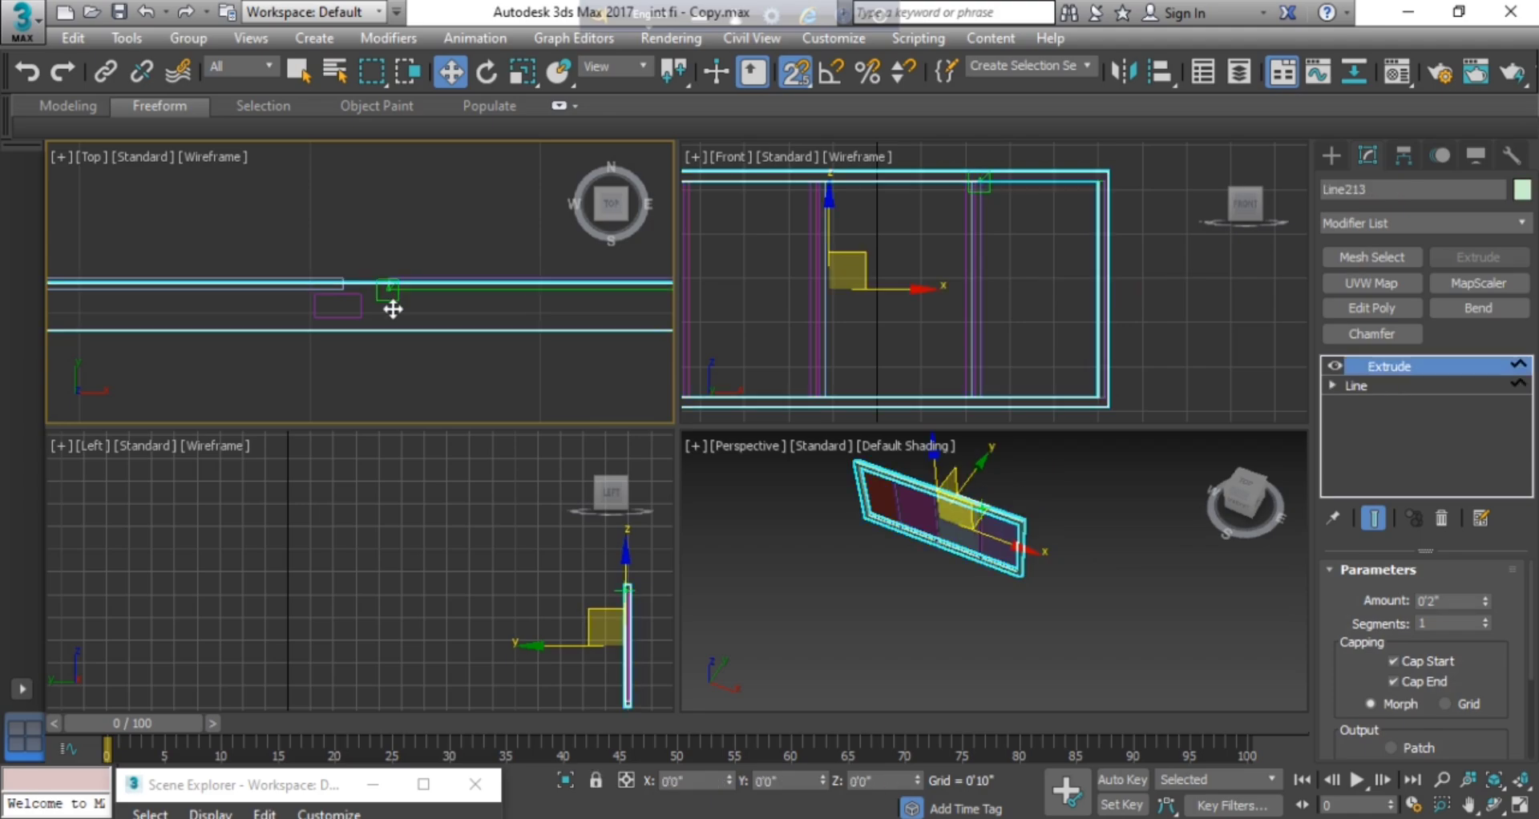
pyautogui.rightClick(388, 311)
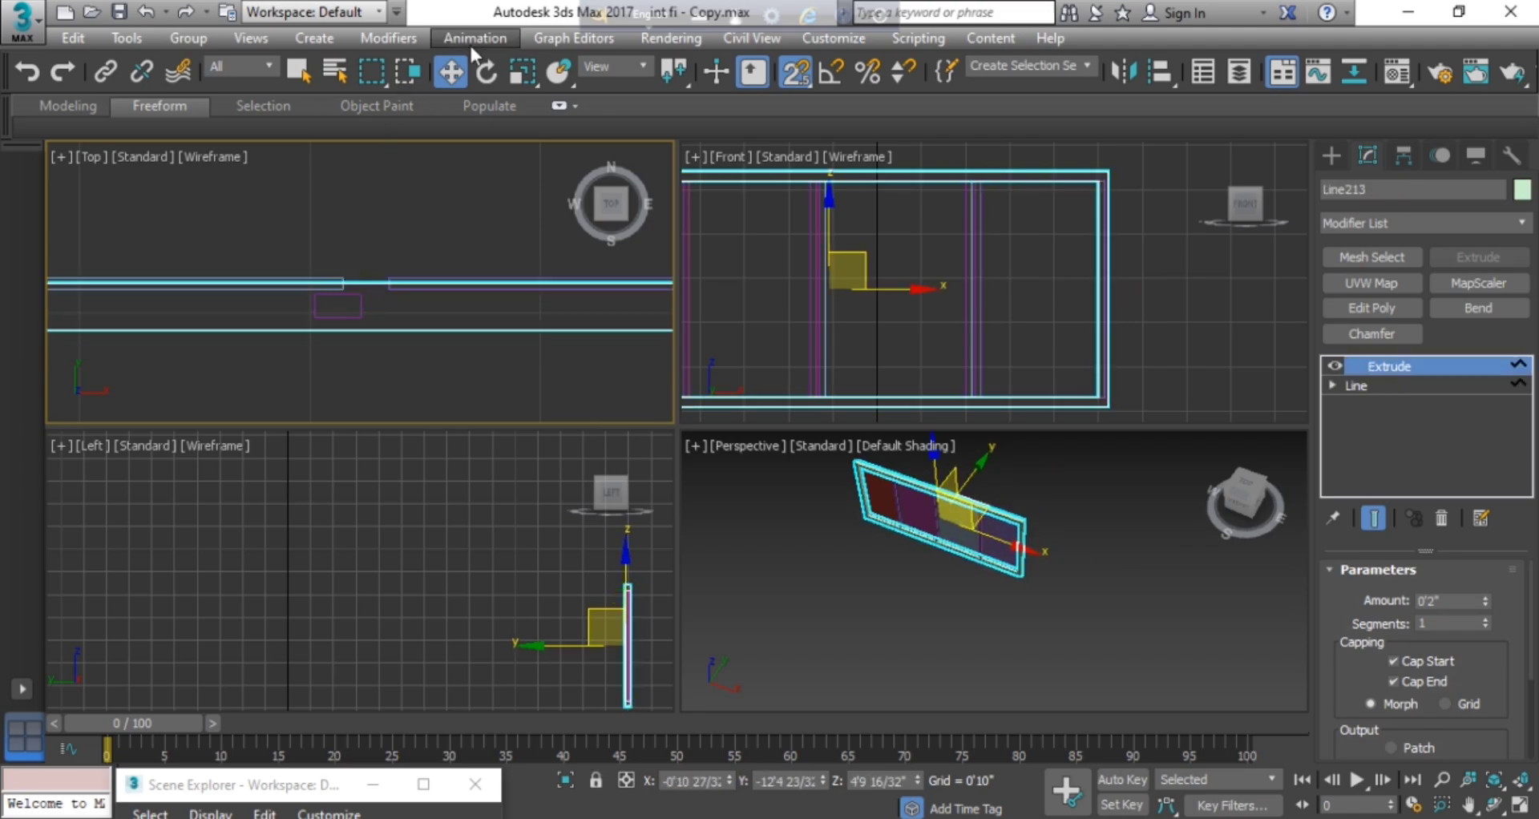
# Undo the recent selections and the move of the four panes onto the frame.
pyautogui.click(37, 70)
pyautogui.click(37, 70)
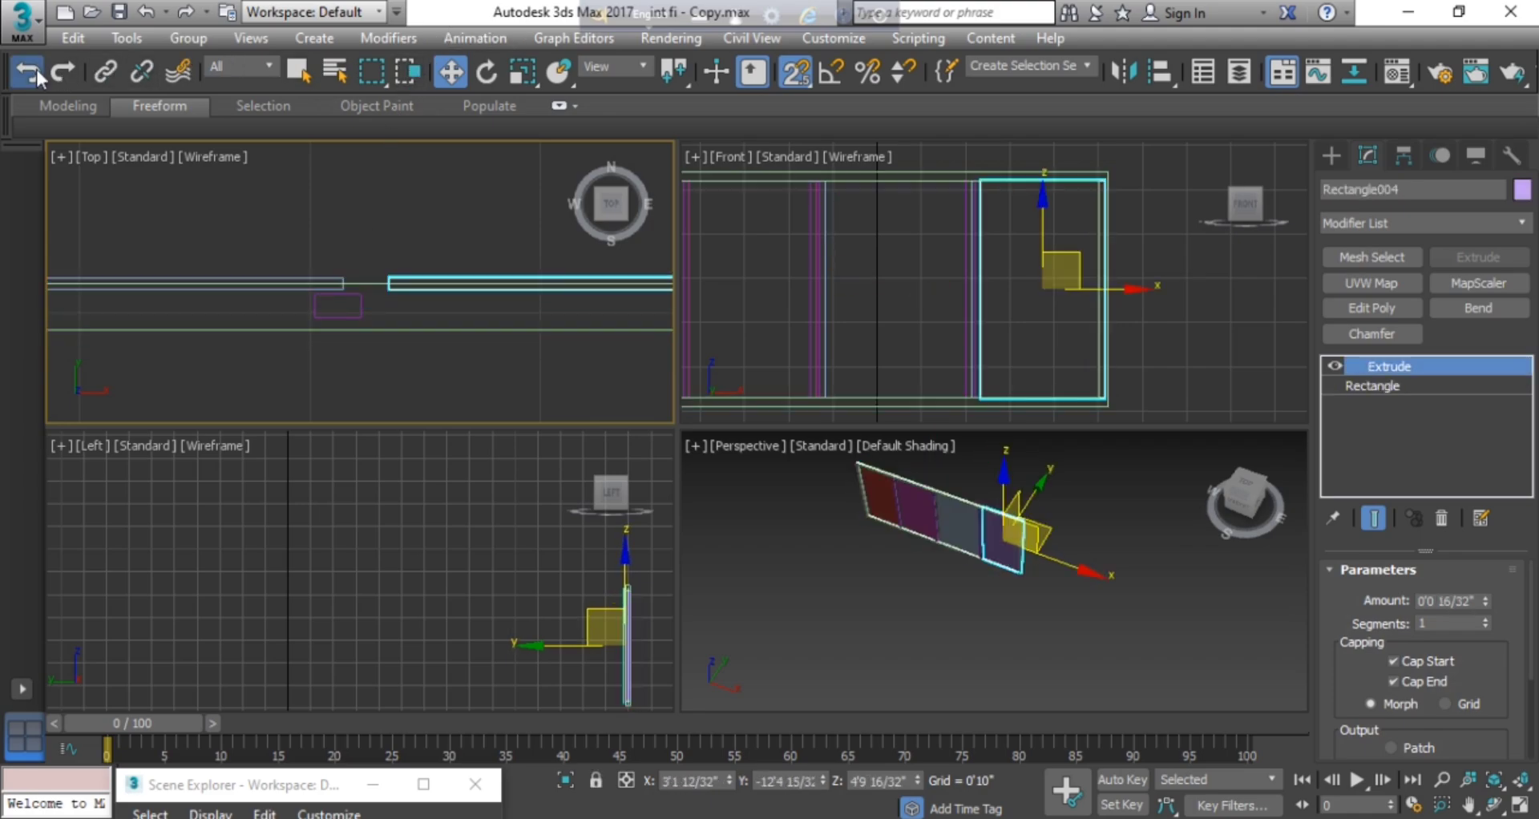
pyautogui.click(37, 69)
pyautogui.click(37, 69)
# Turn snapping off for moving the four panes freely in the Top view.
pyautogui.scroll(-10, 353, 303)
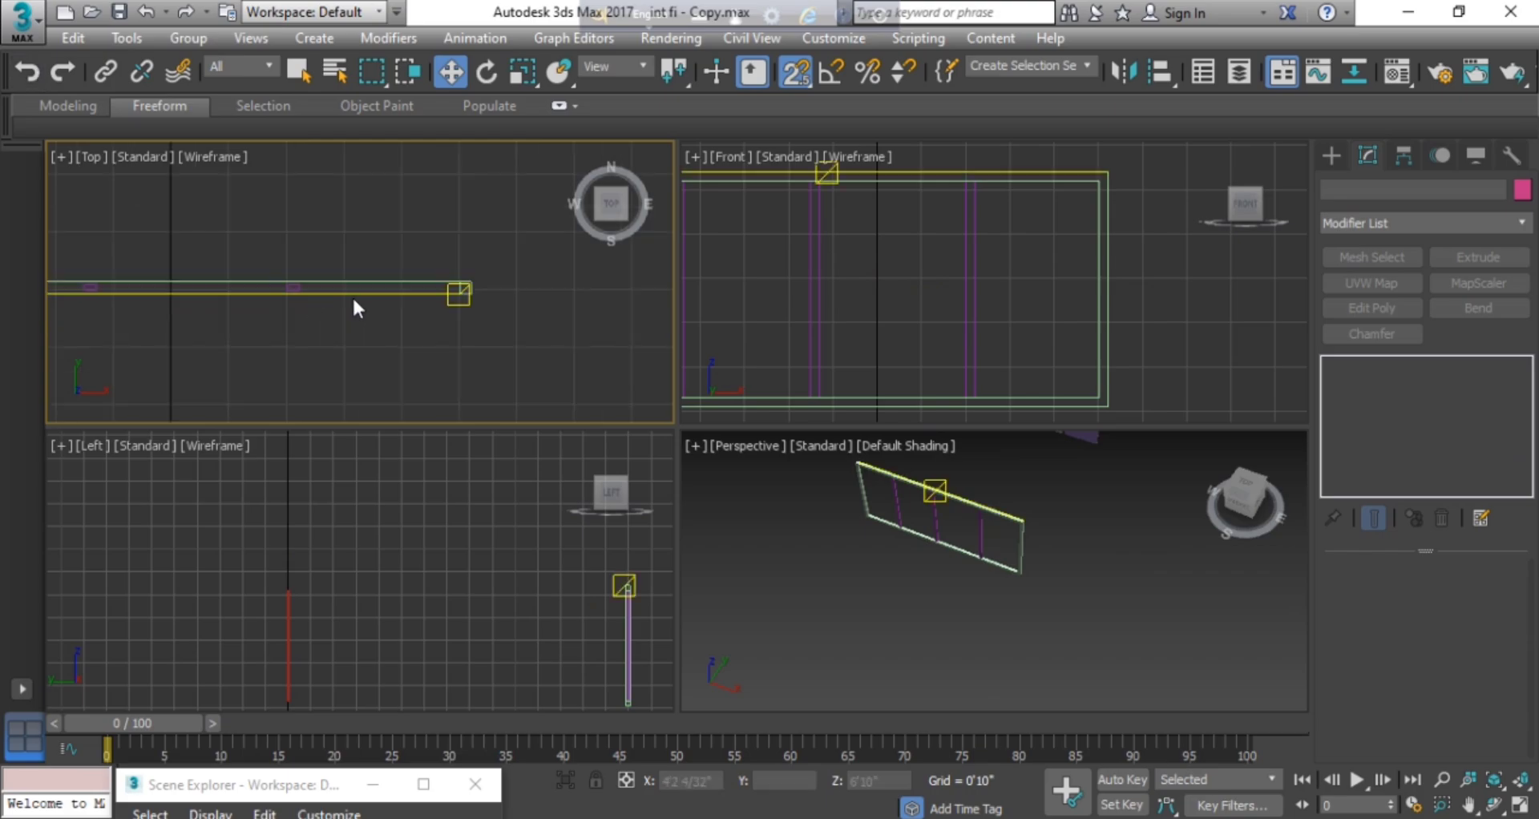
pyautogui.click(795, 72)
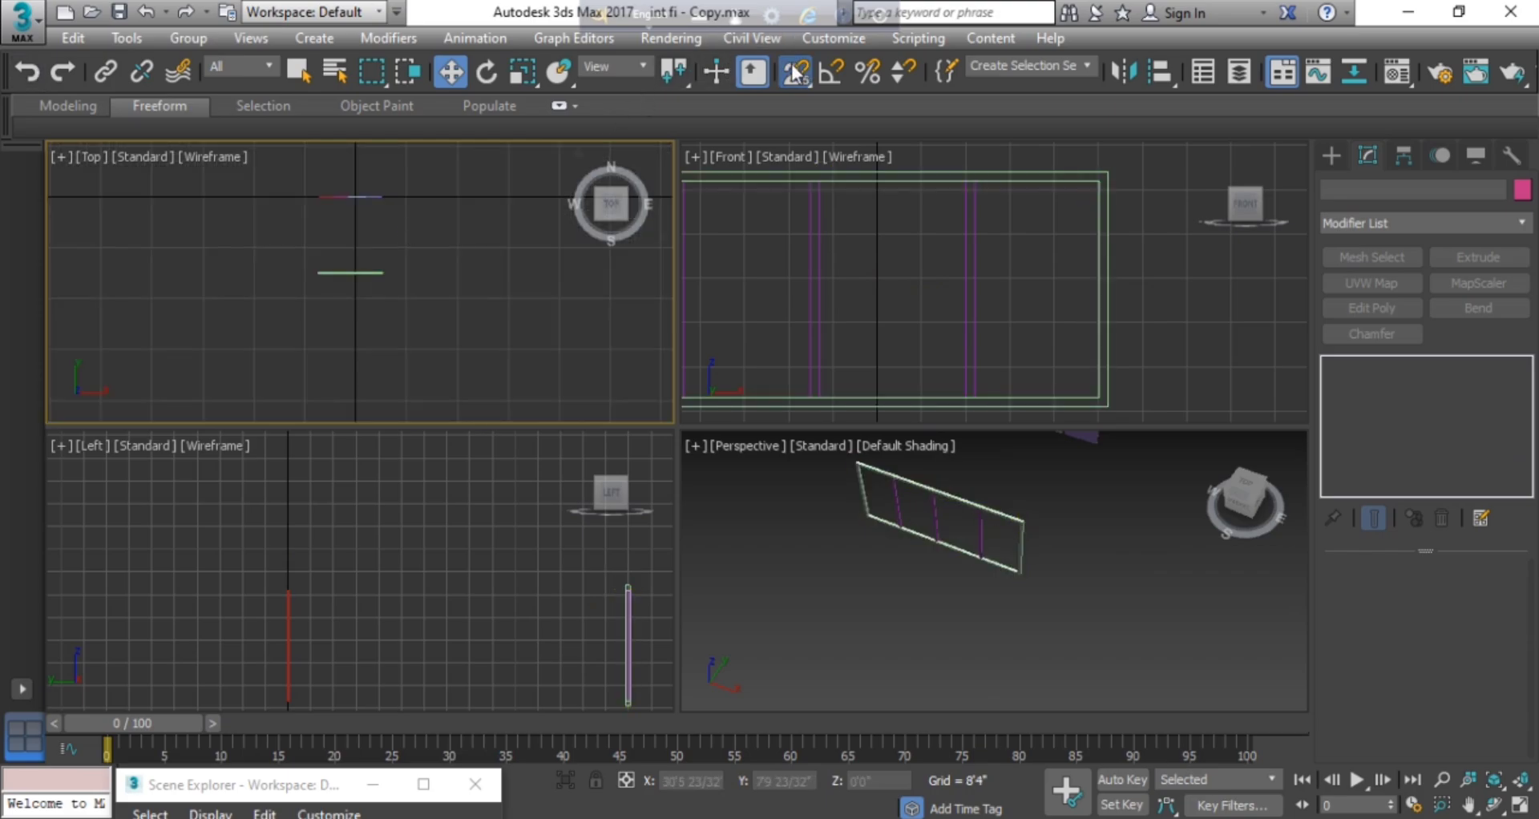
# Select the four extruded panes and move them freely along Y onto the window frame in the Top view.
pyautogui.moveTo(292, 231); pyautogui.dragTo(295, 228)
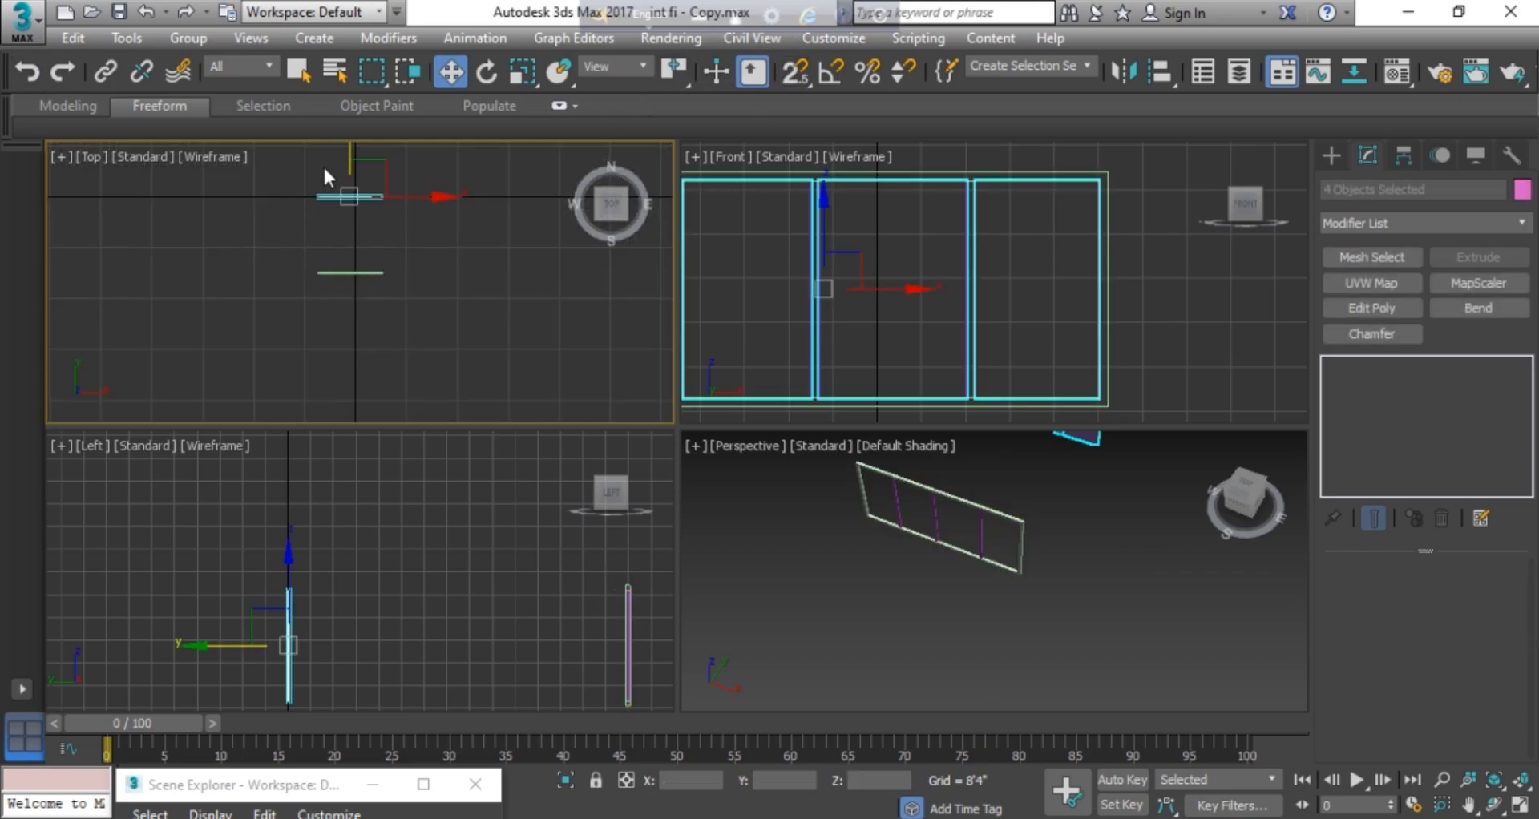
pyautogui.moveTo(324, 165); pyautogui.dragTo(392, 247, button='middle')
pyautogui.moveTo(391, 167); pyautogui.dragTo(382, 241)
pyautogui.scroll(10, 355, 392)
pyautogui.scroll(2, 351, 385)
pyautogui.moveTo(359, 351); pyautogui.dragTo(292, 371, button='middle')
pyautogui.scroll(4, 347, 376)
pyautogui.scroll(2, 415, 218)
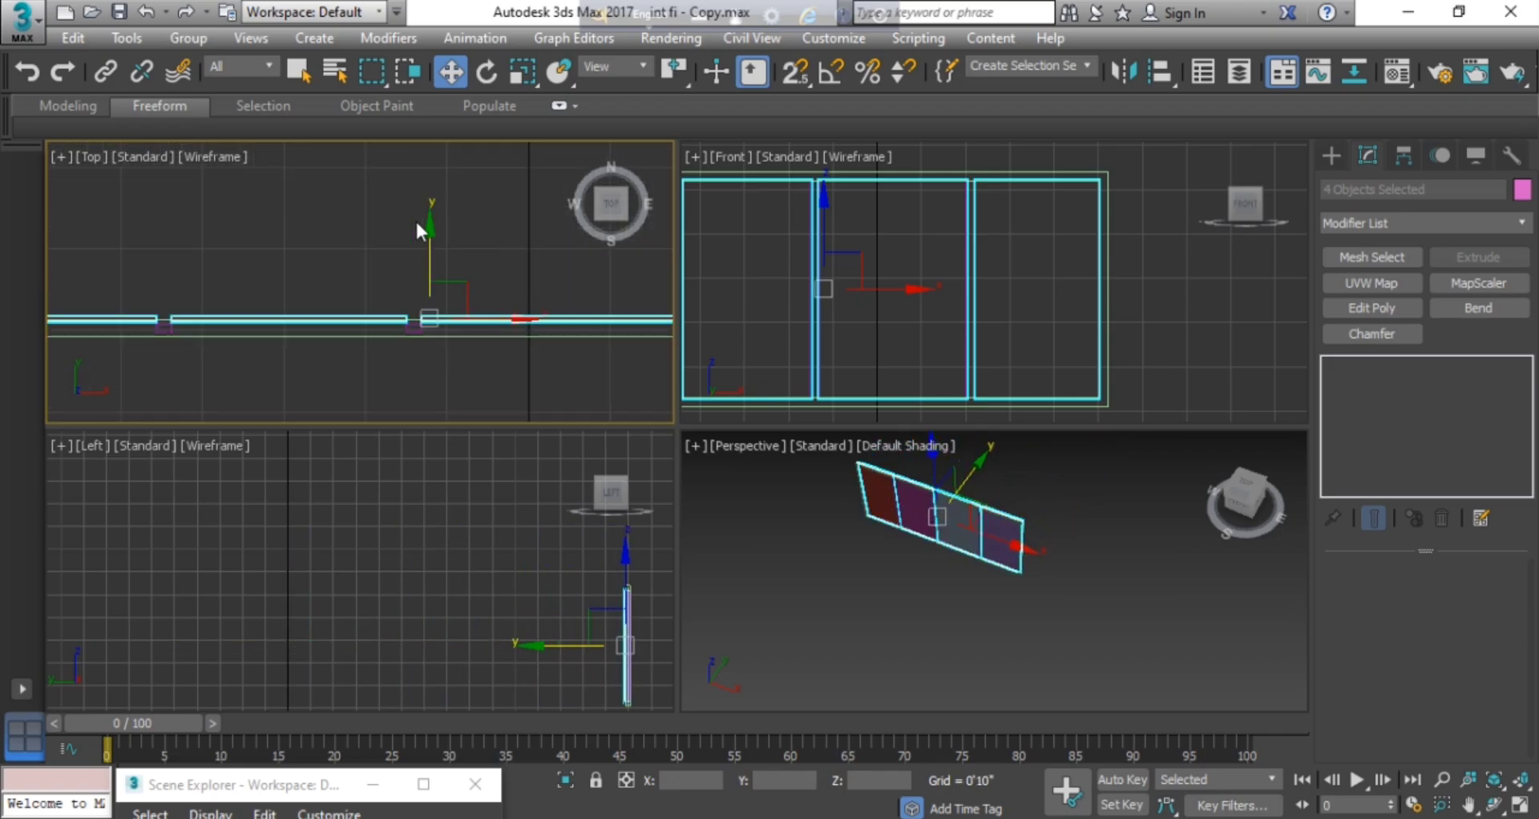
# Fine-tune the four panes' Y position so they sit centred within the thickness of the frame and bars.
pyautogui.moveTo(432, 230); pyautogui.dragTo(432, 239)
pyautogui.scroll(2, 425, 282)
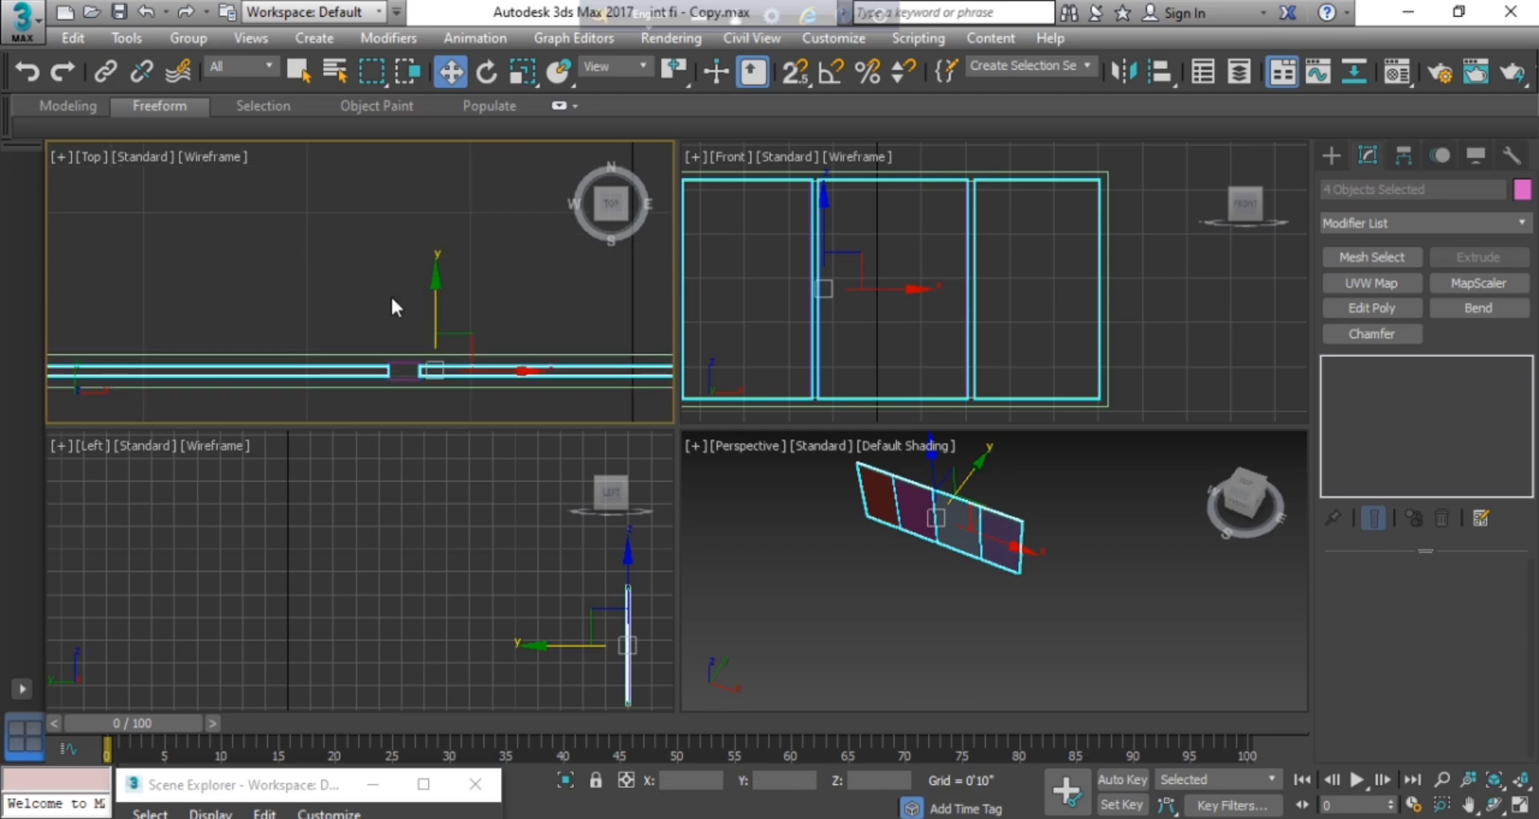
pyautogui.scroll(1, 388, 304)
pyautogui.moveTo(386, 305); pyautogui.dragTo(391, 210, button='middle')
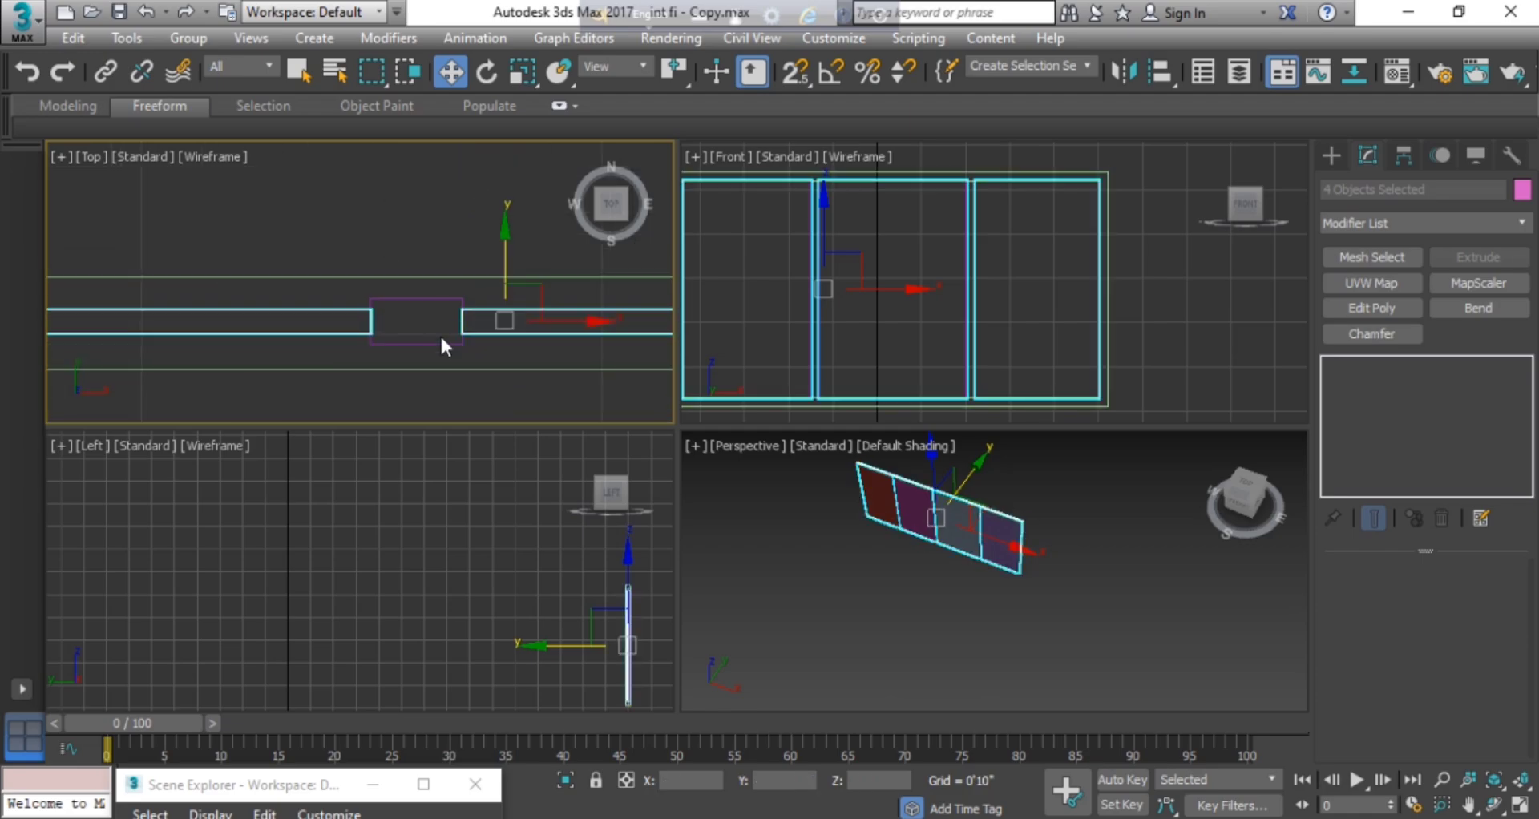
pyautogui.moveTo(431, 278); pyautogui.dragTo(447, 279, button='middle')
pyautogui.scroll(-2, 446, 278)
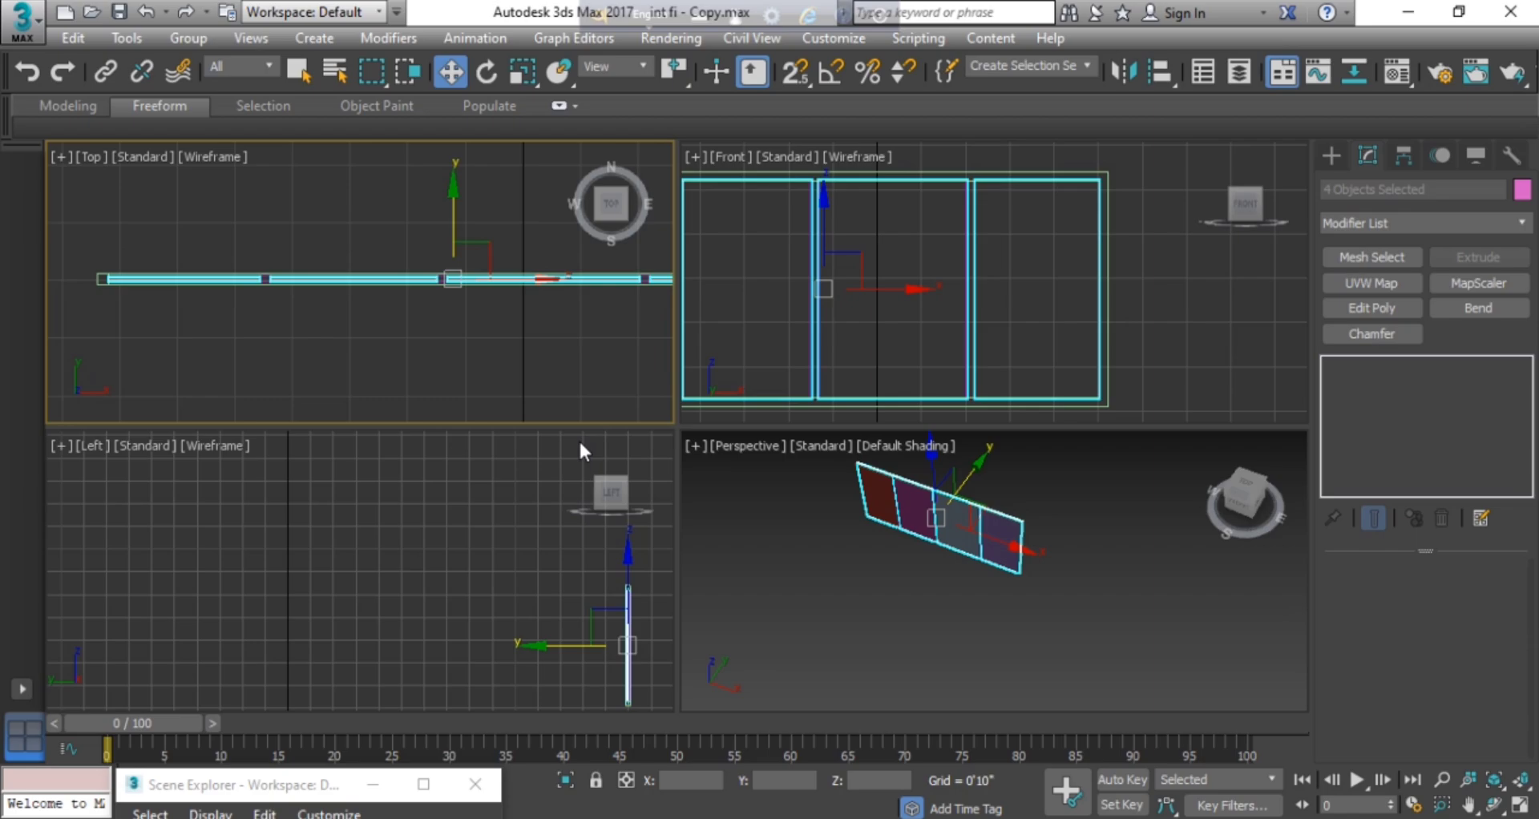
# Deselect the panes and examine how they fit inside the window frame in the Perspective view.
pyautogui.click(988, 601)
pyautogui.scroll(5, 848, 536)
pyautogui.moveTo(918, 551); pyautogui.dragTo(975, 625, button='middle')
pyautogui.scroll(-3, 1008, 552)
pyautogui.scroll(3, 1005, 587)
pyautogui.scroll(-3, 987, 595)
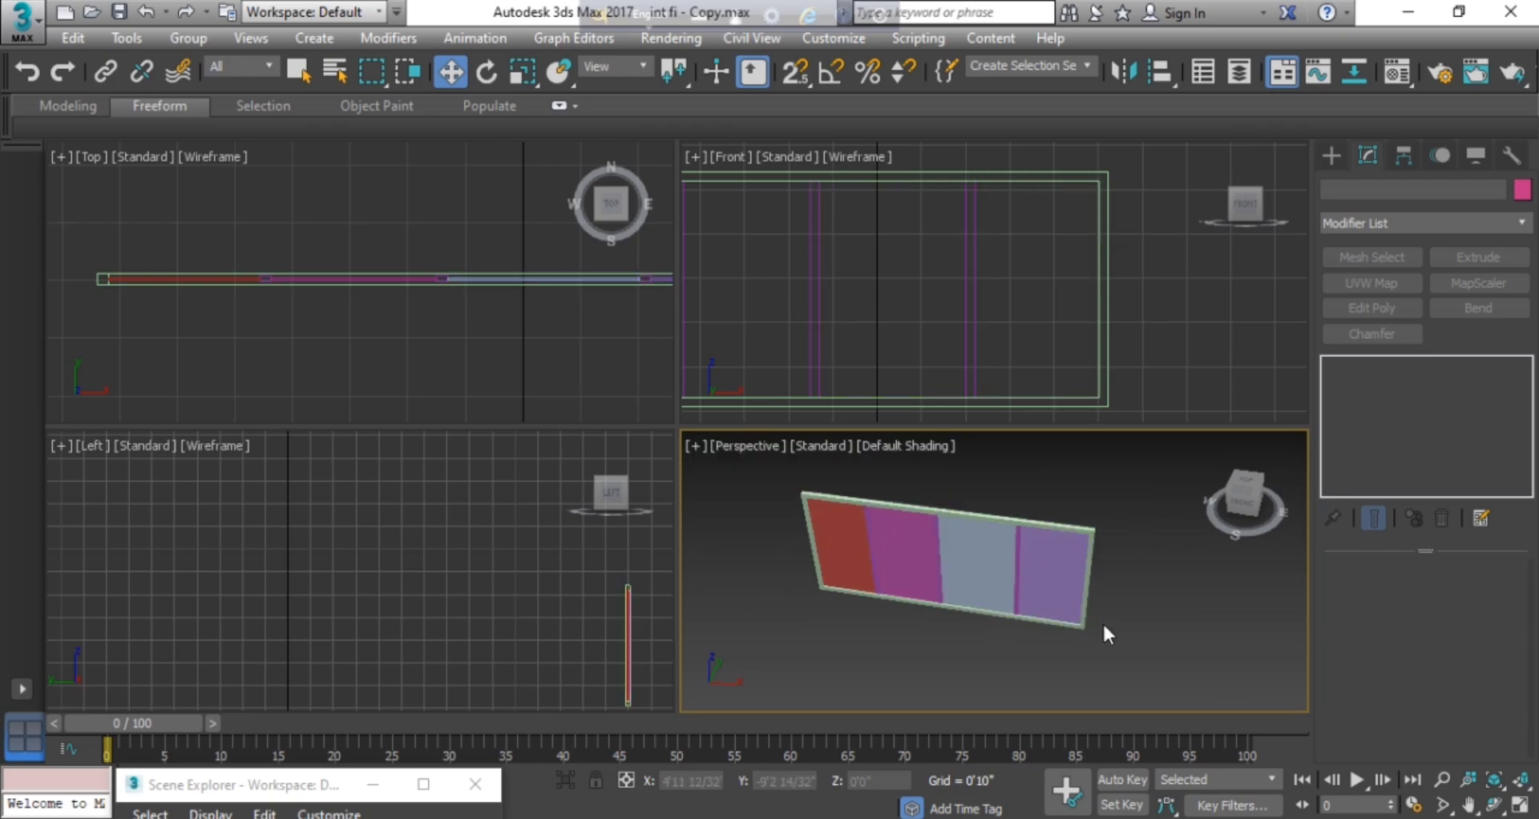
# Change the blue value of the 12 - Default V-Ray material's diffuse colour to make it a neutral near-black.
pyautogui.press('m')
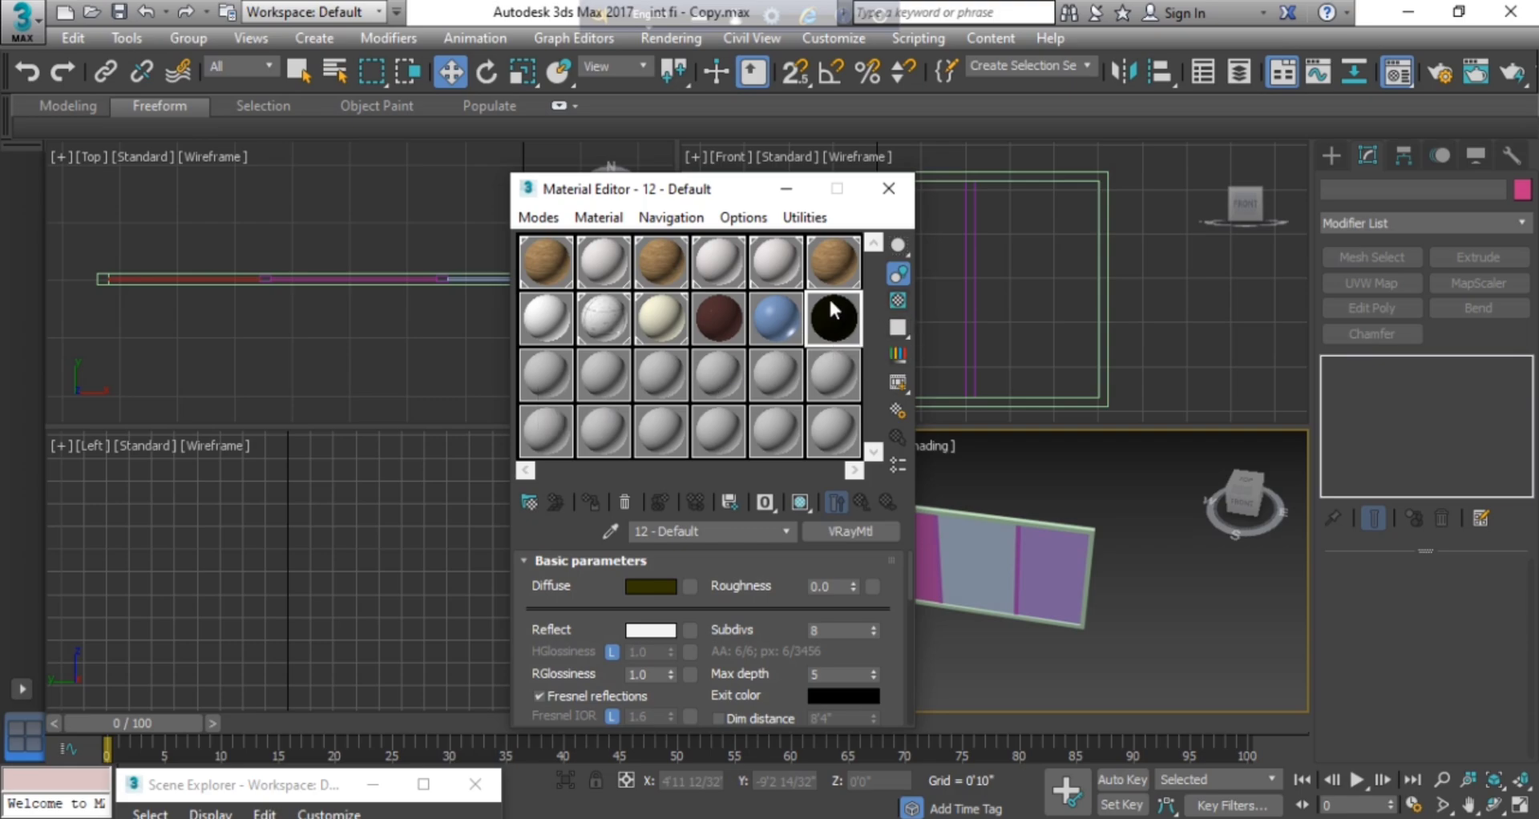
pyautogui.click(659, 583)
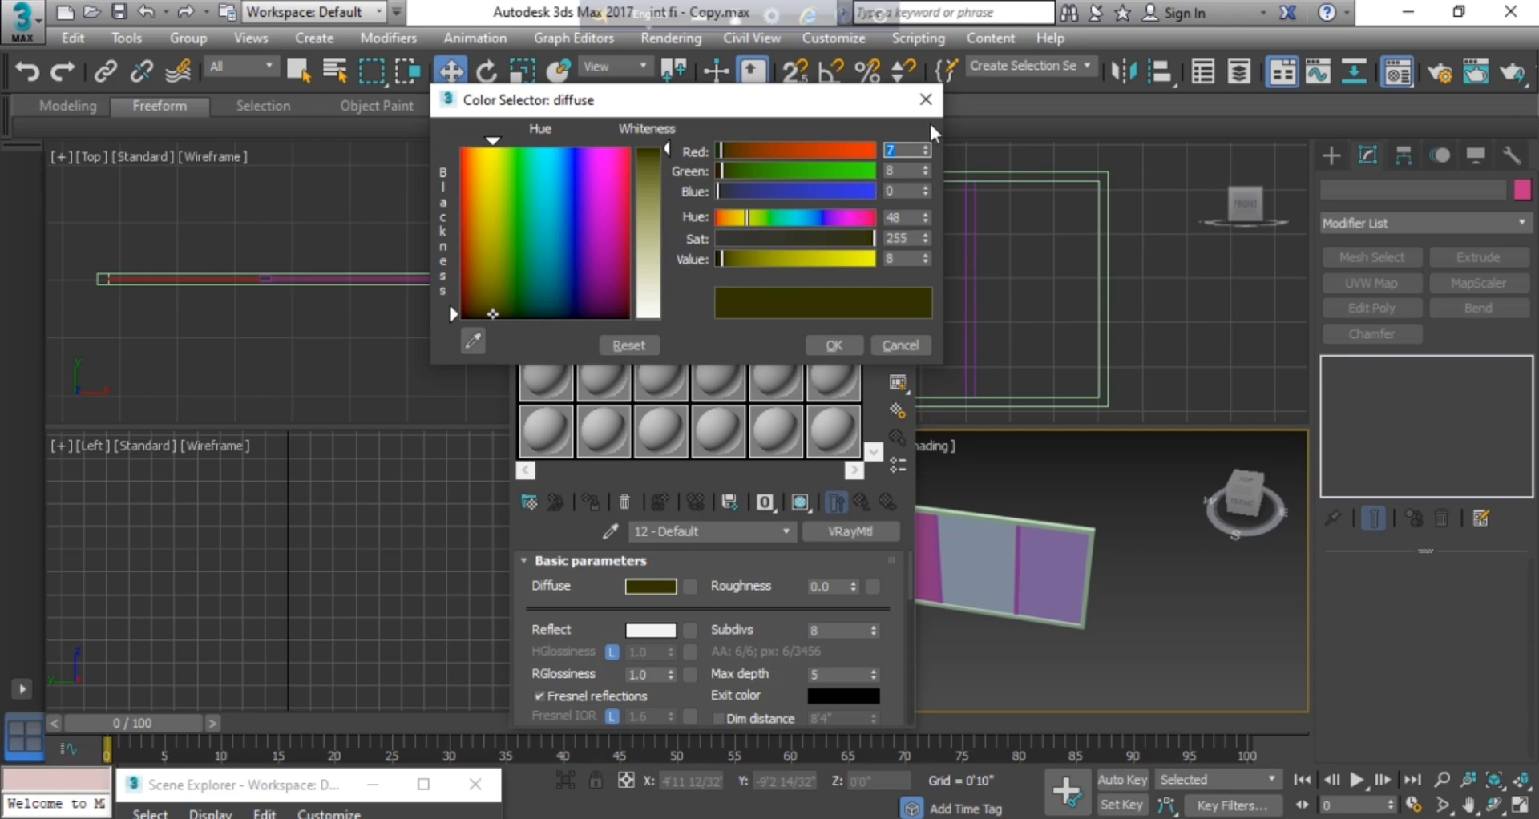
pyautogui.doubleClick(904, 192)
pyautogui.click(841, 348)
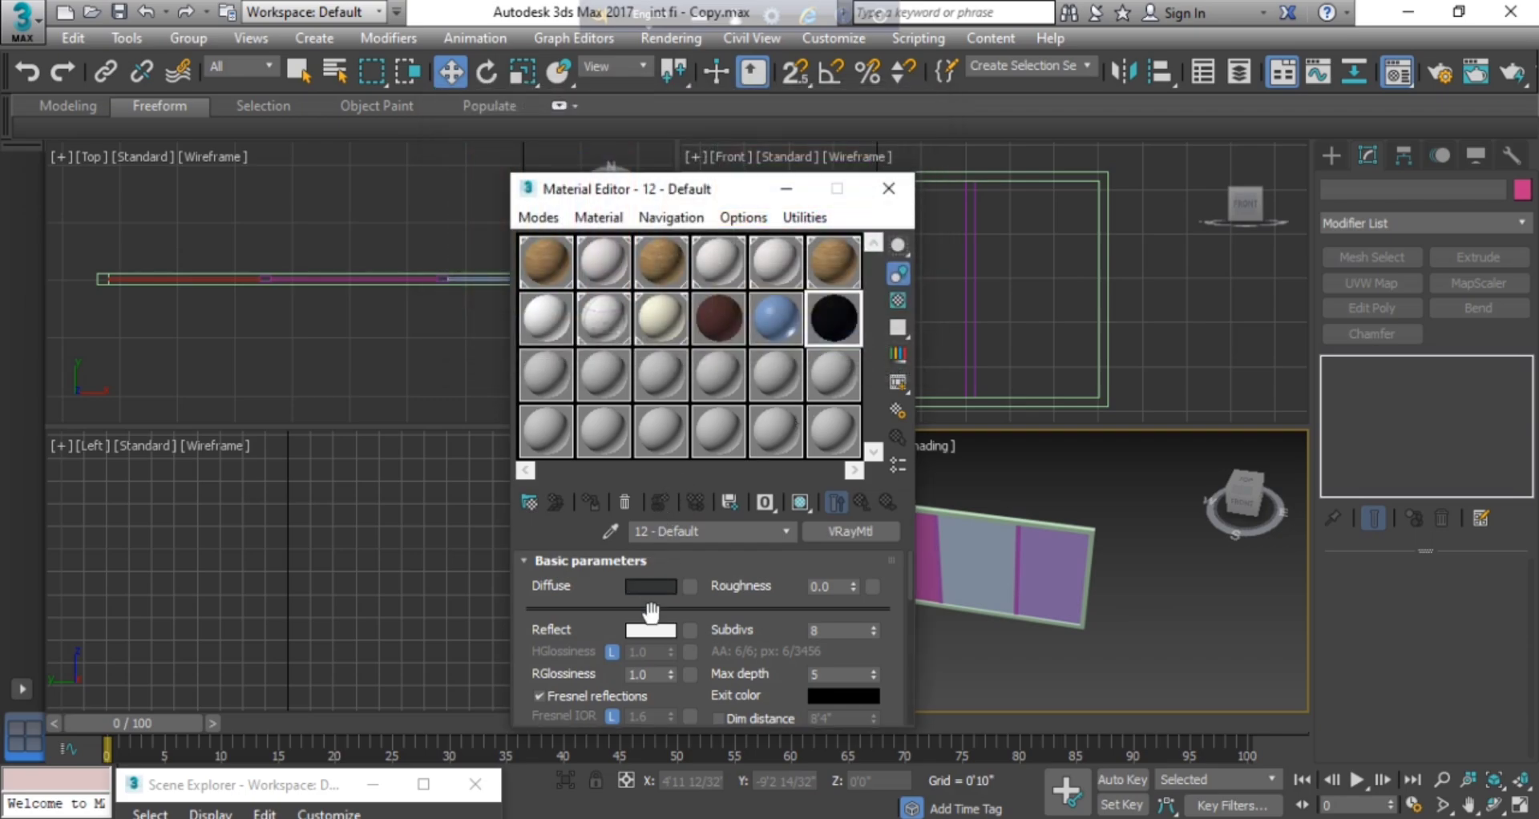
# Check the reflection and refraction colours of the 12 - Default V-Ray material.
pyautogui.click(654, 631)
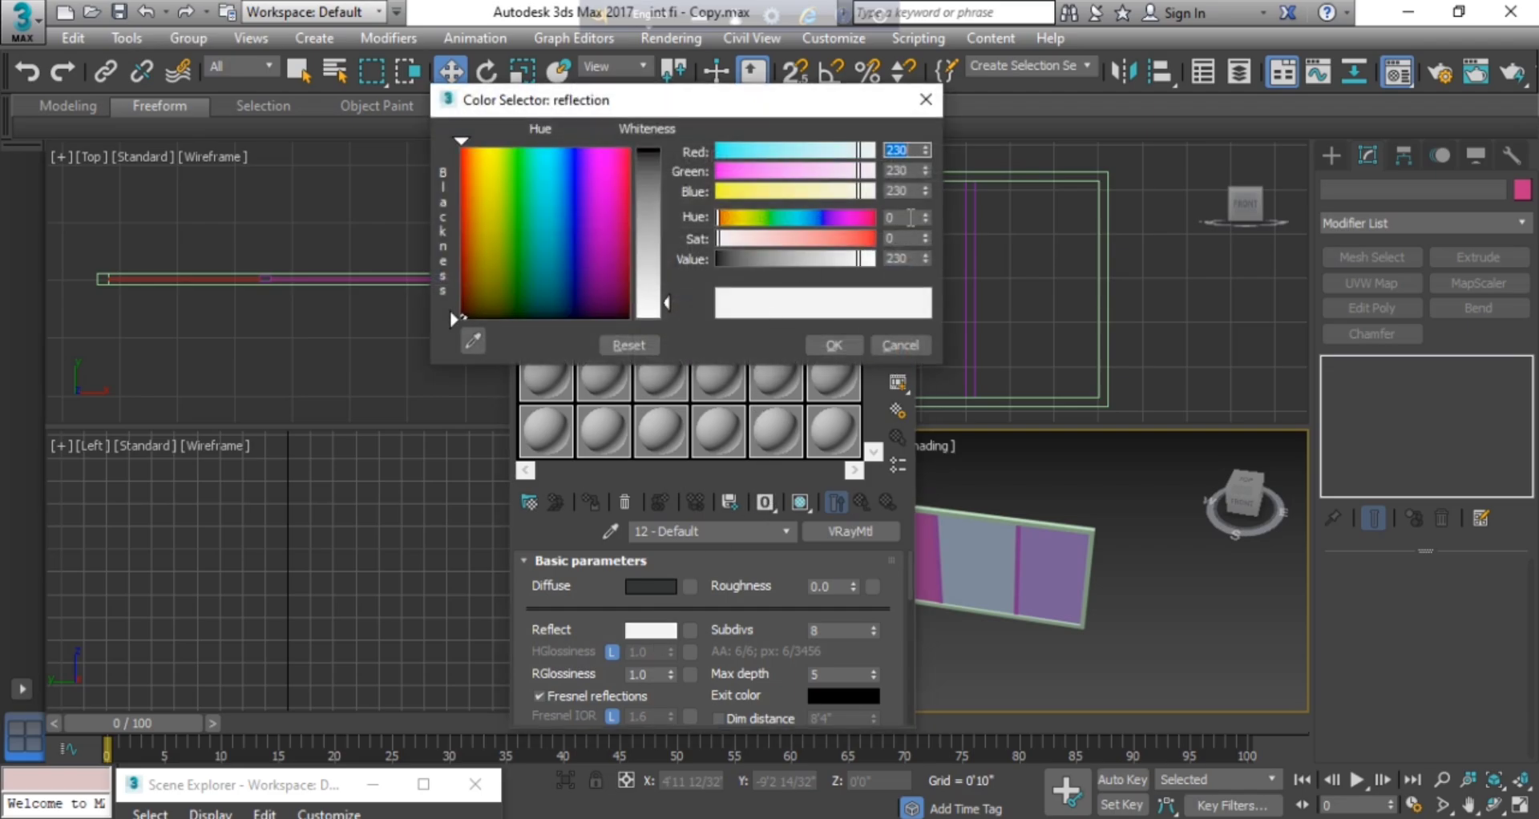
pyautogui.click(833, 345)
pyautogui.scroll(-3, 633, 593)
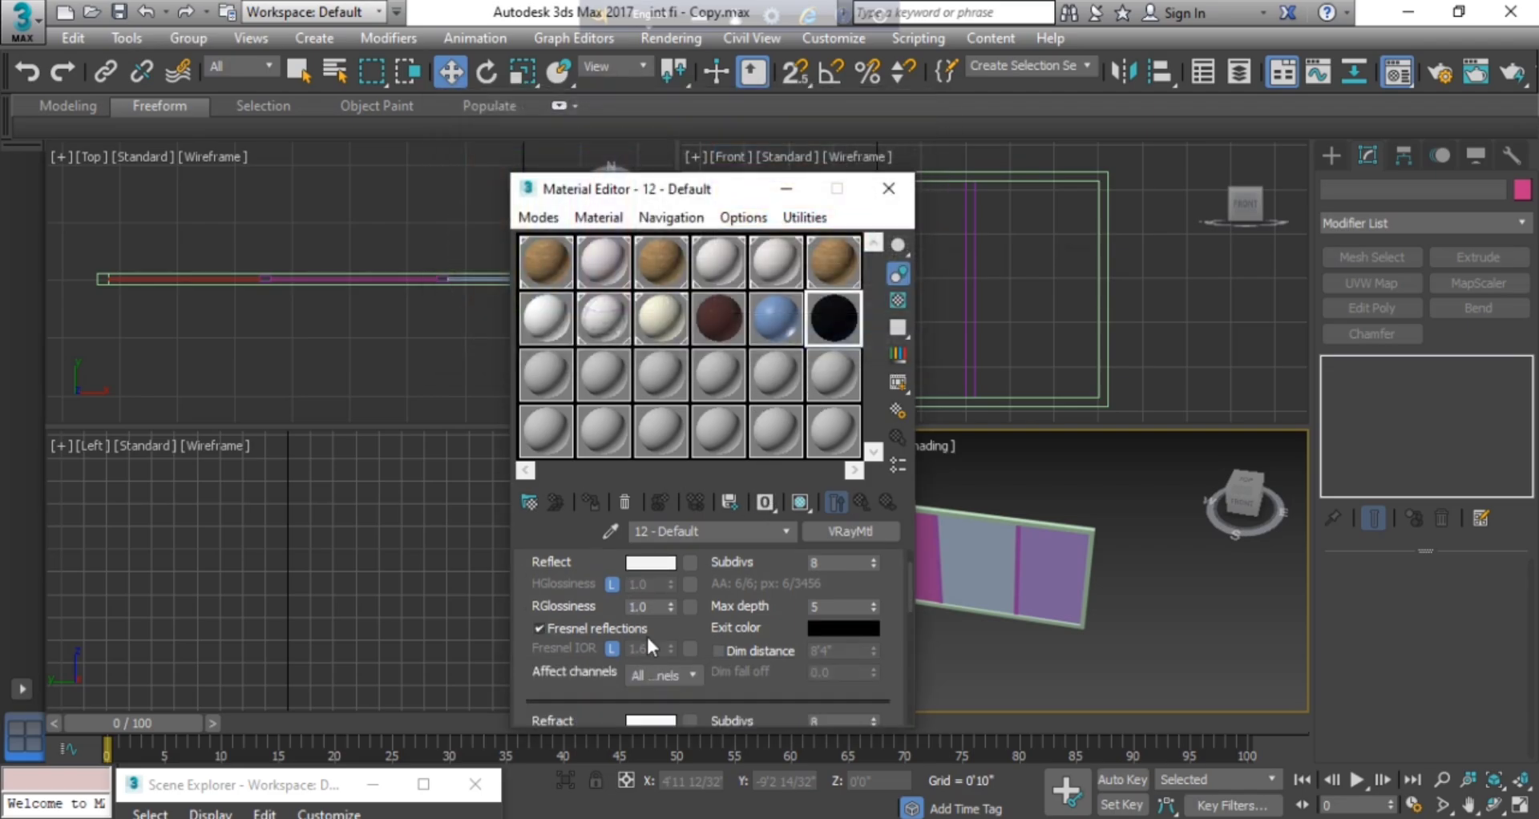
pyautogui.click(649, 687)
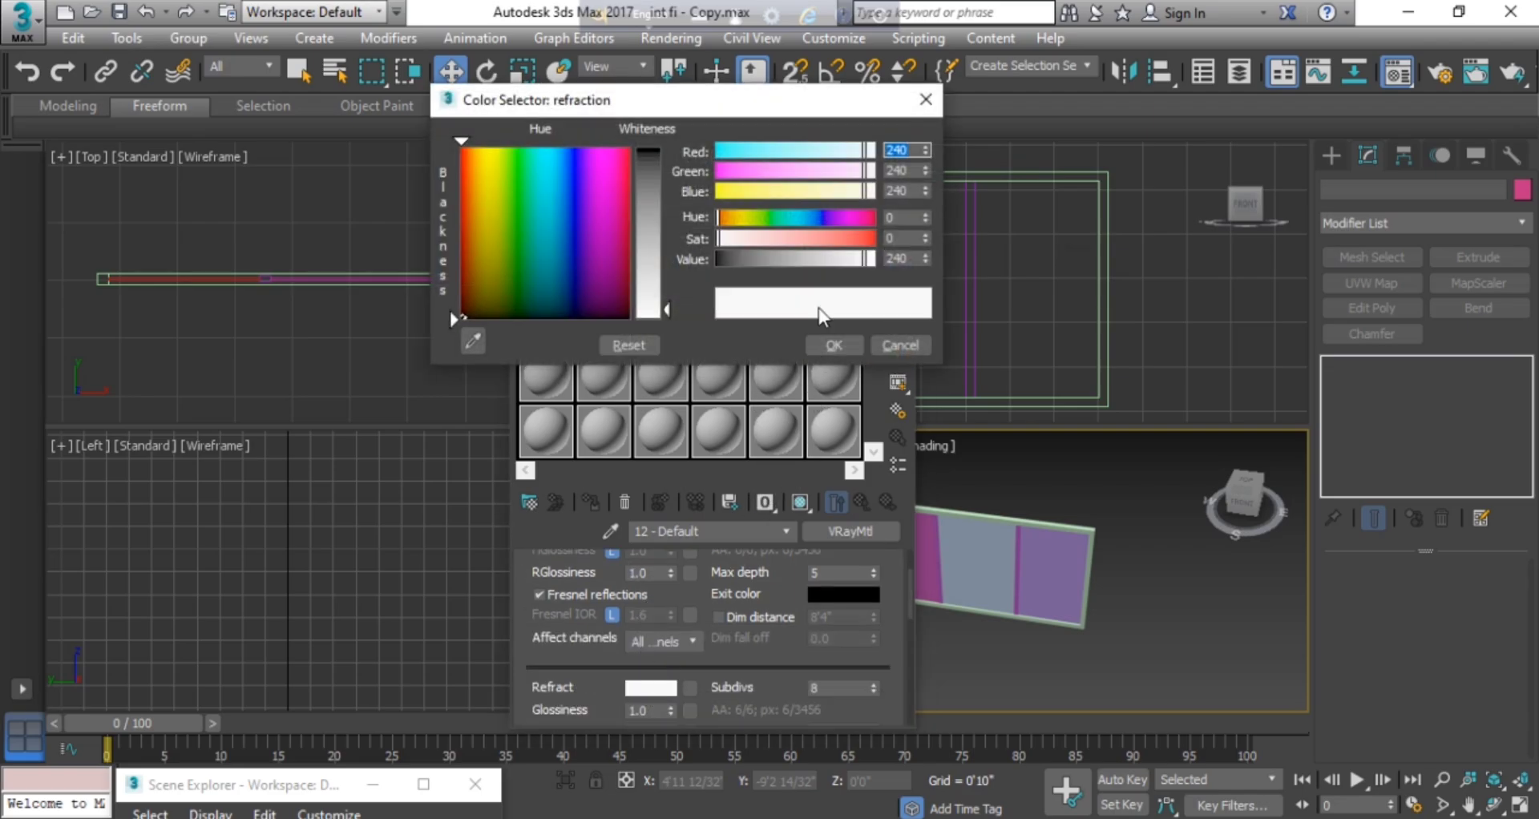
pyautogui.click(834, 345)
# Check the 12 - Default material's fog colour, fog multiplier and remaining basic parameters.
pyautogui.scroll(-3, 698, 625)
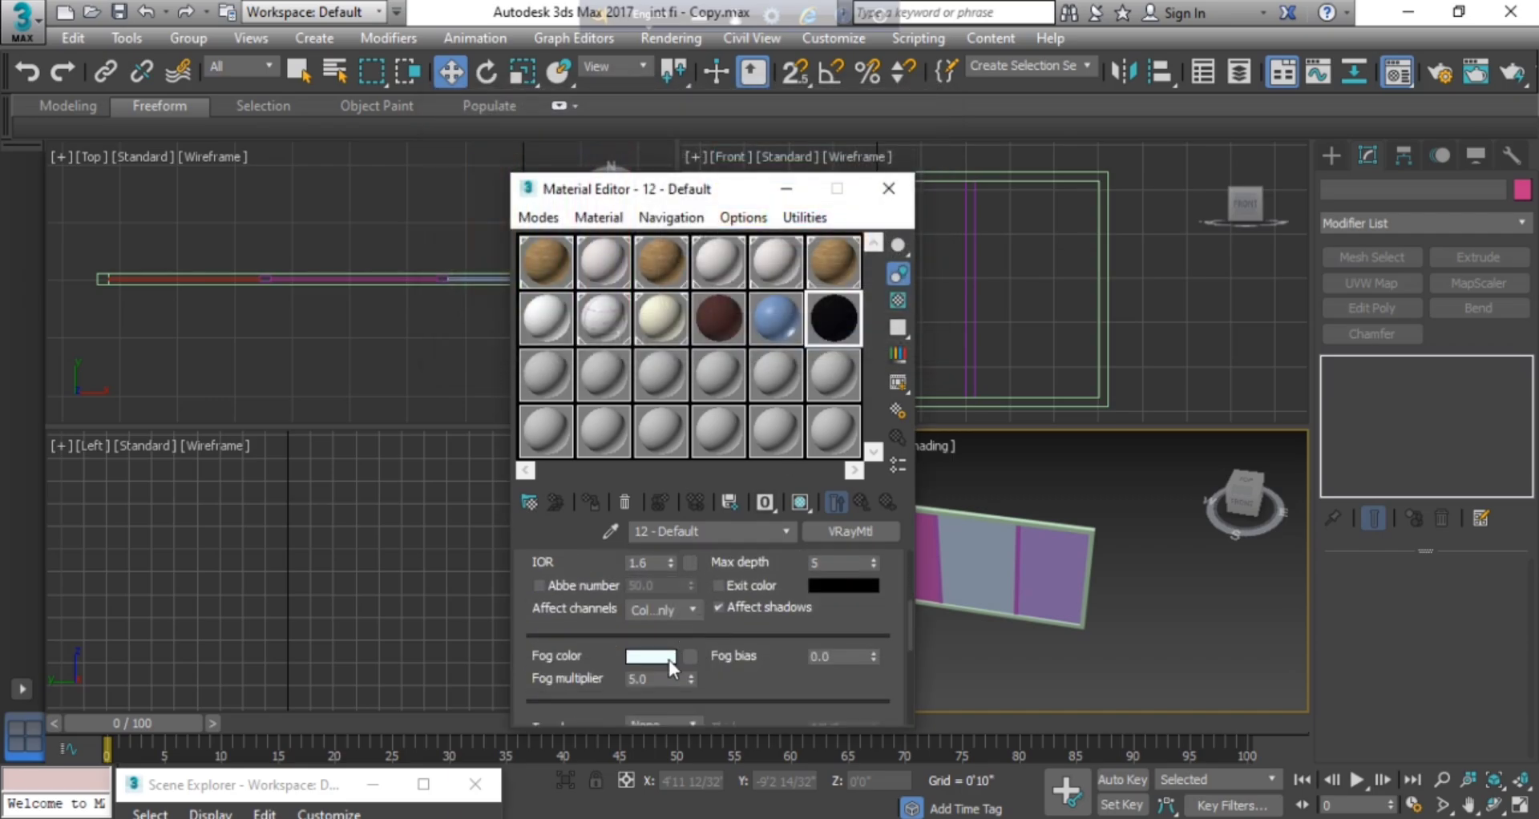
pyautogui.click(668, 661)
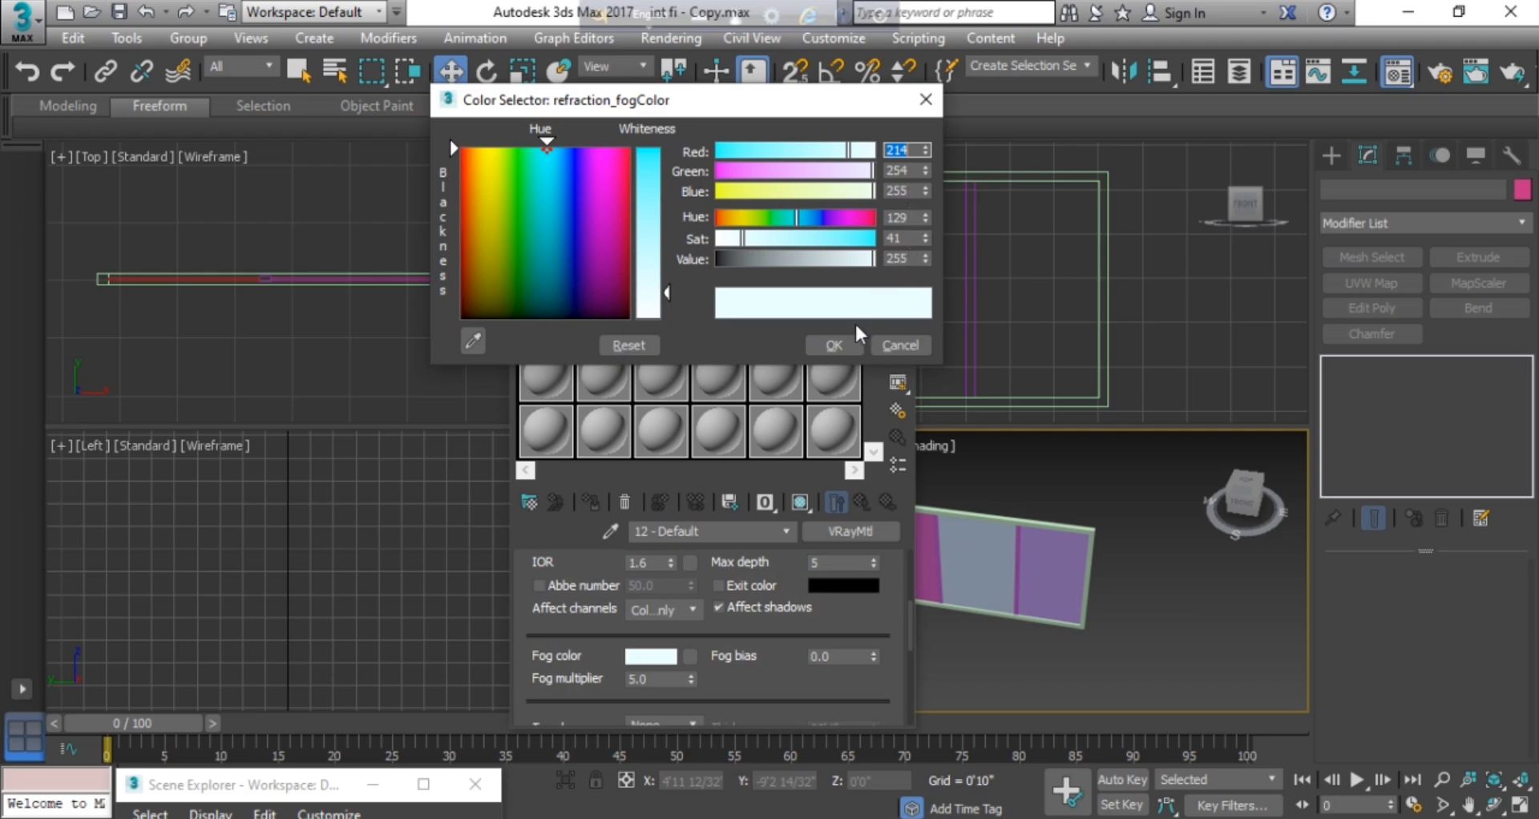
pyautogui.click(833, 345)
pyautogui.scroll(-1, 676, 647)
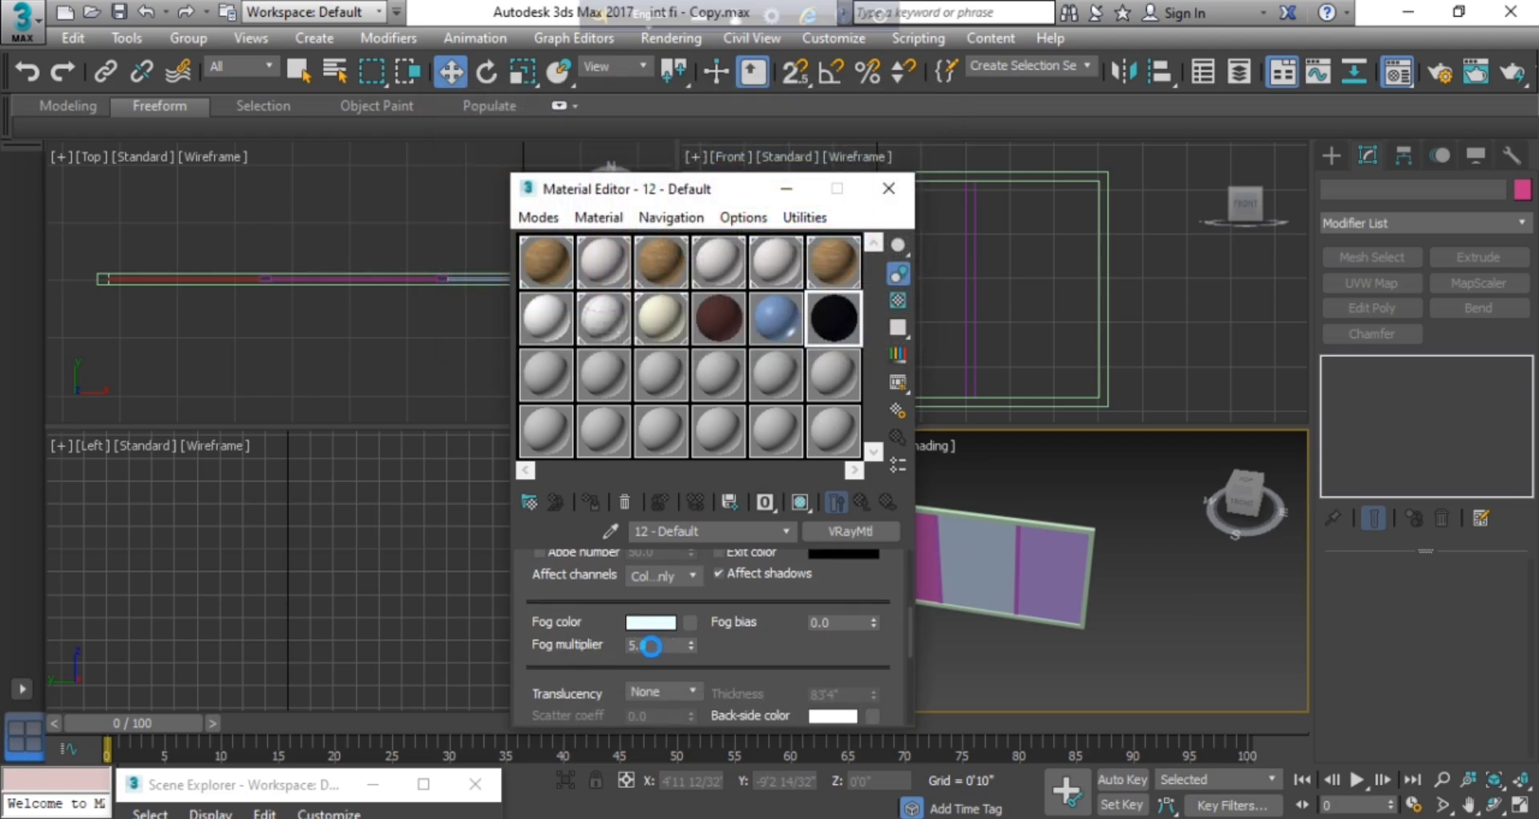
pyautogui.click(657, 646)
pyautogui.scroll(-4, 781, 666)
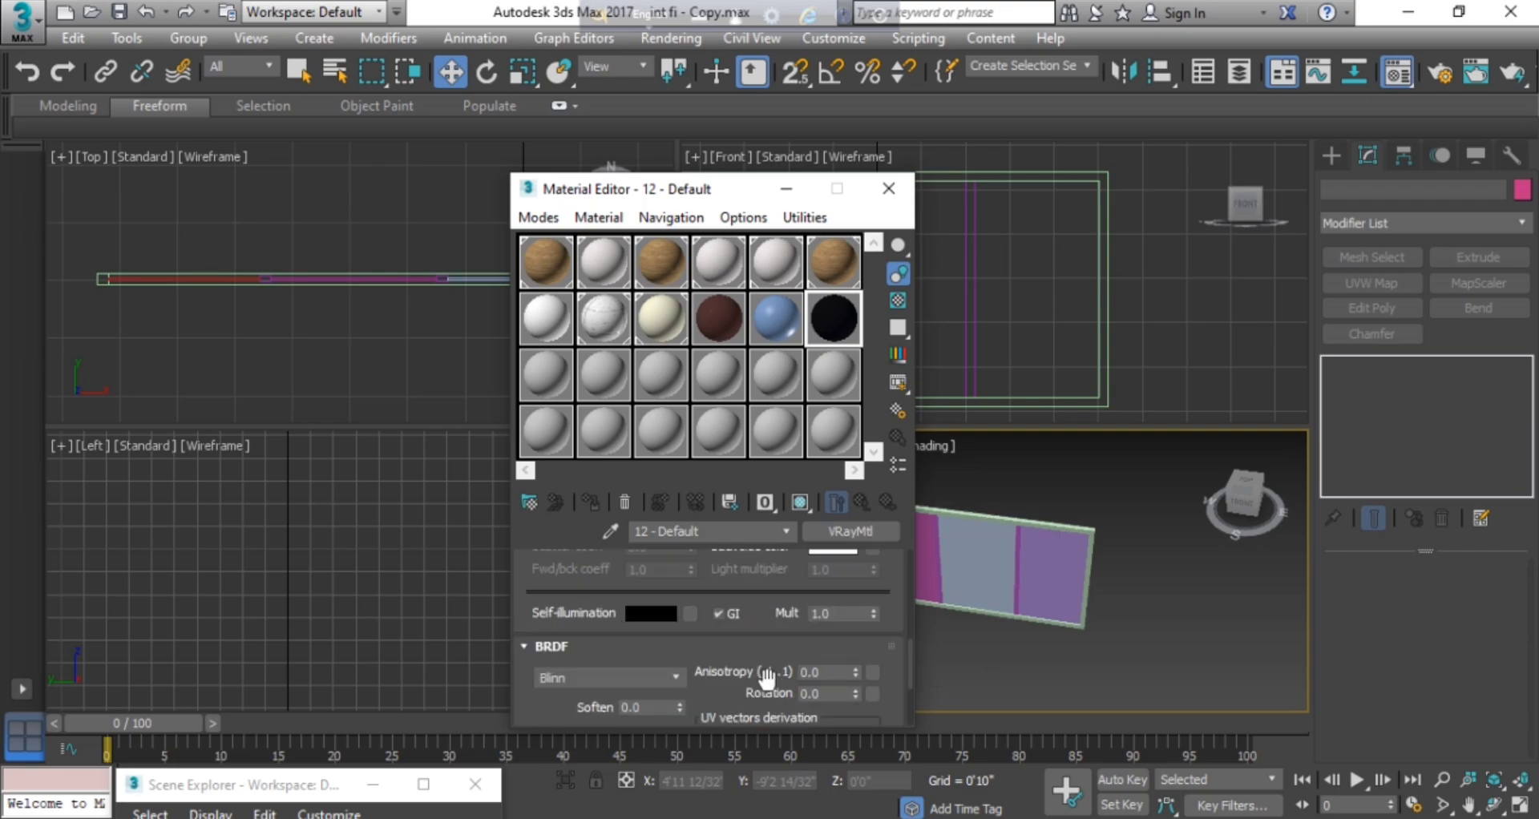
pyautogui.scroll(9, 769, 669)
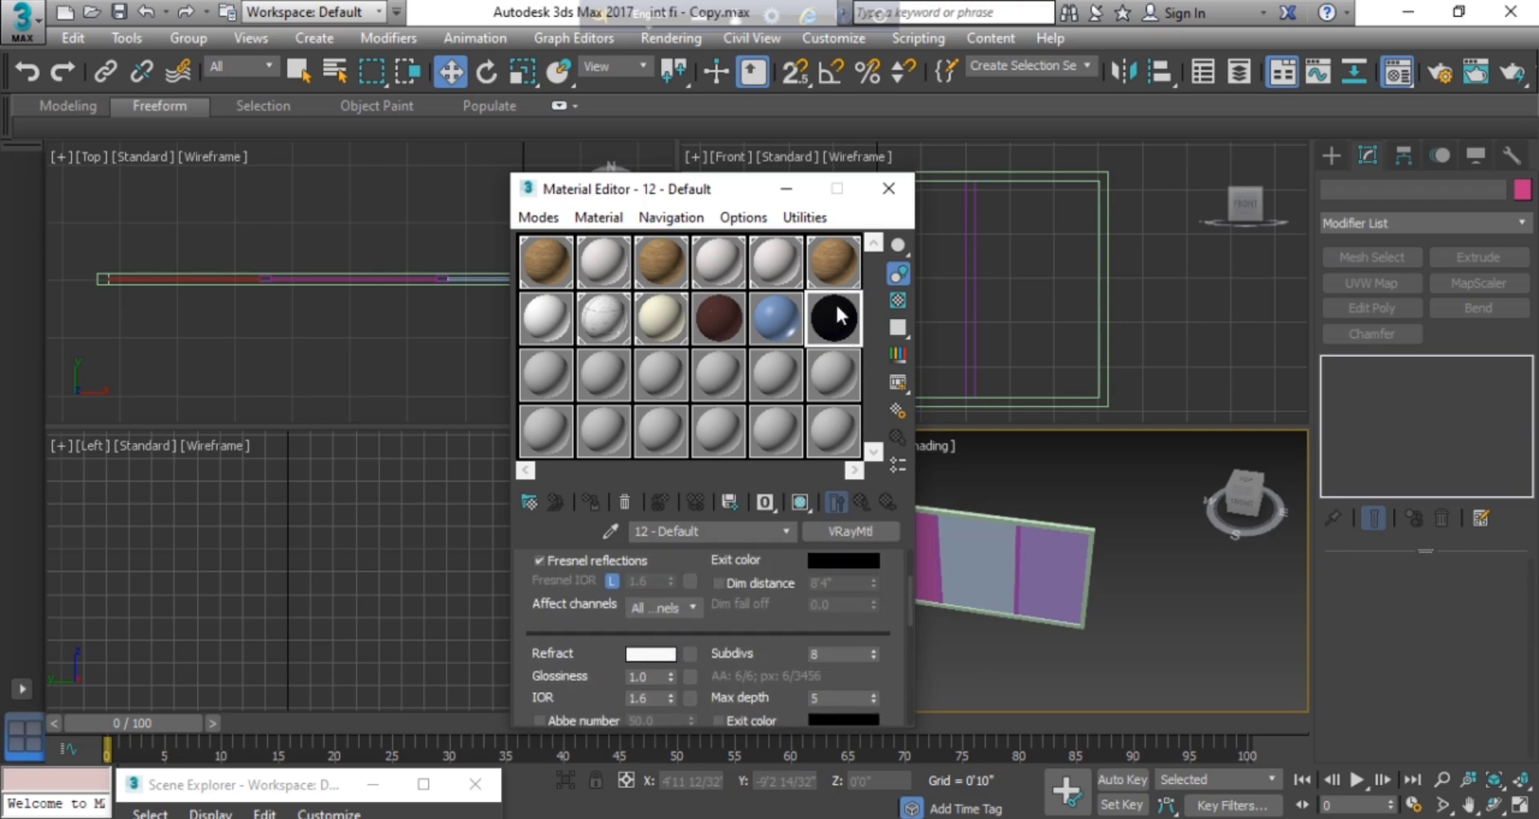
# Change the unused material 13 - Default from Standard to VRayMtl.
pyautogui.click(550, 367)
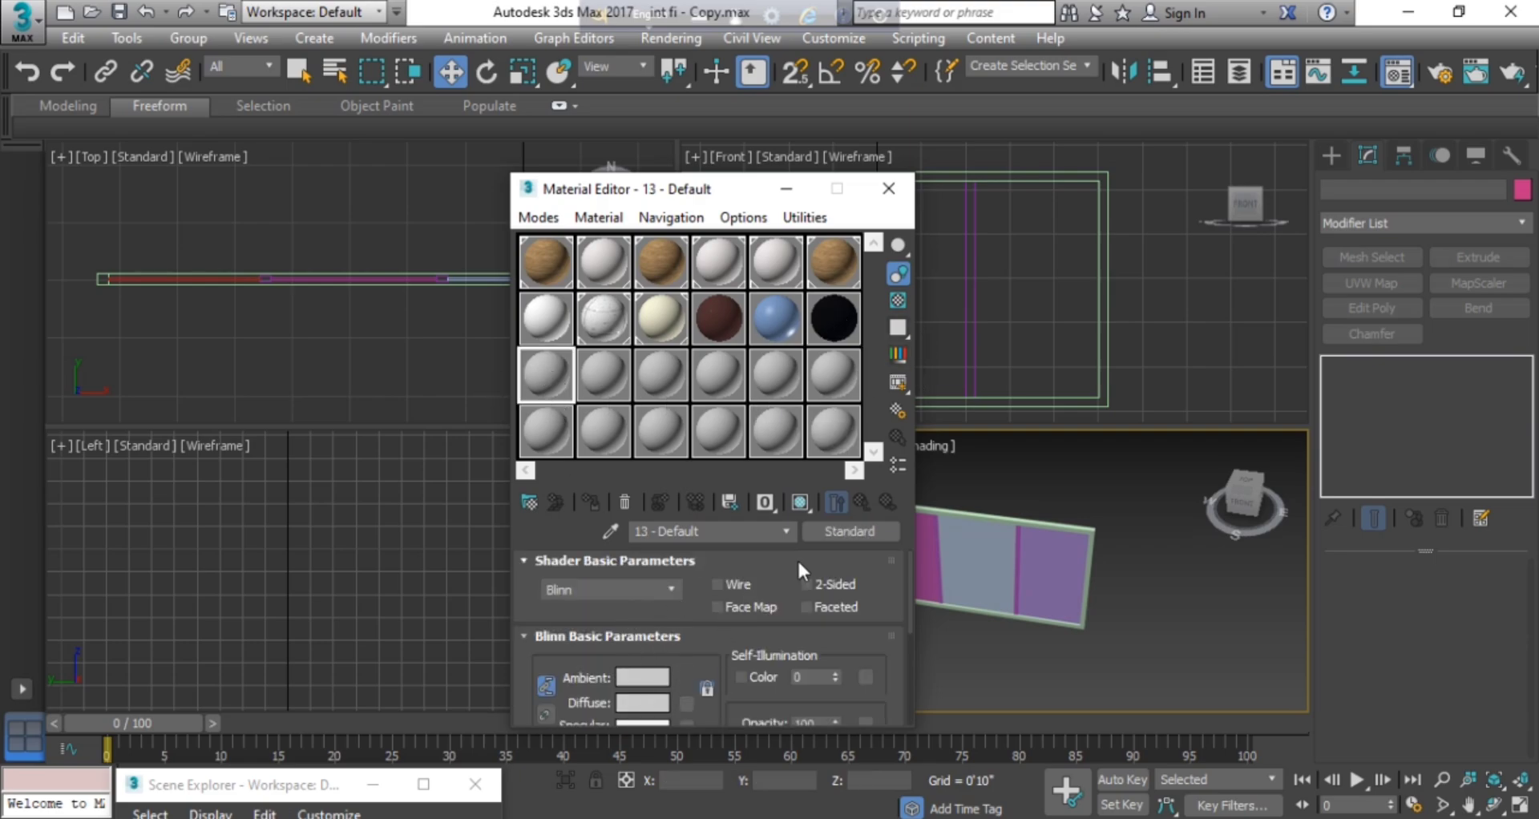
pyautogui.click(832, 531)
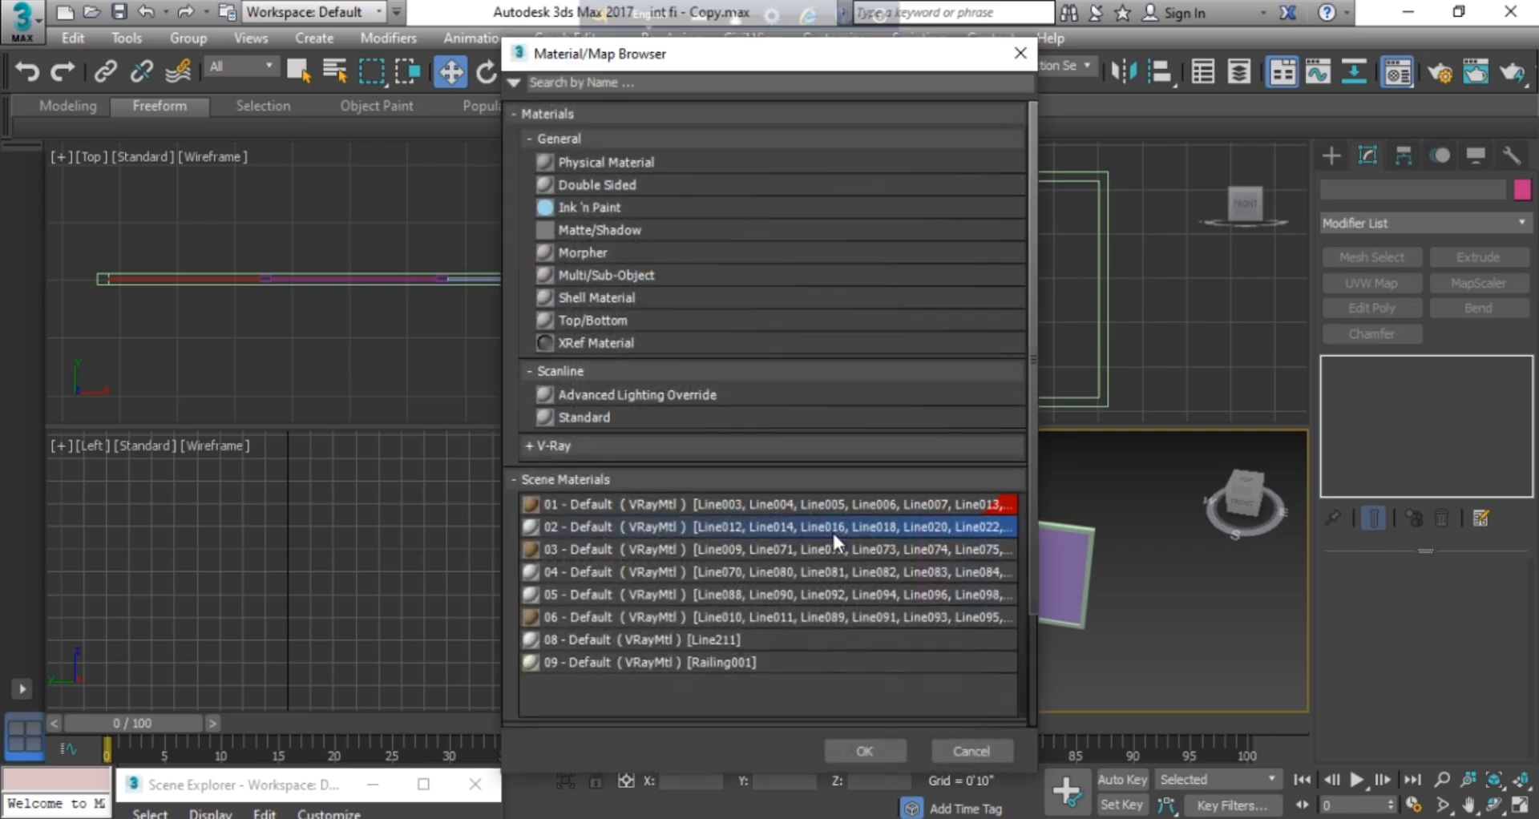
pyautogui.click(574, 447)
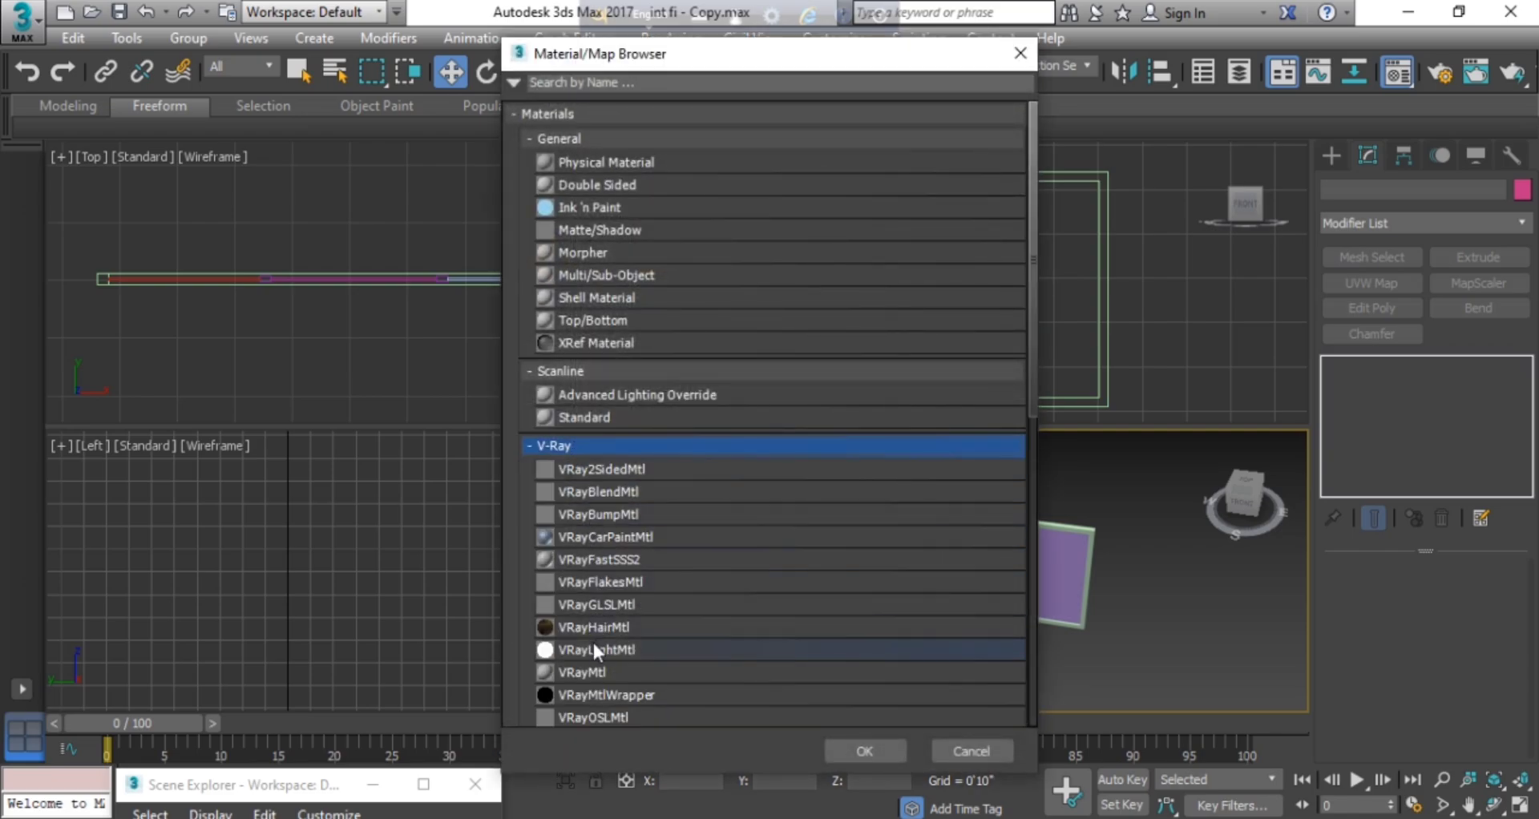
pyautogui.doubleClick(593, 674)
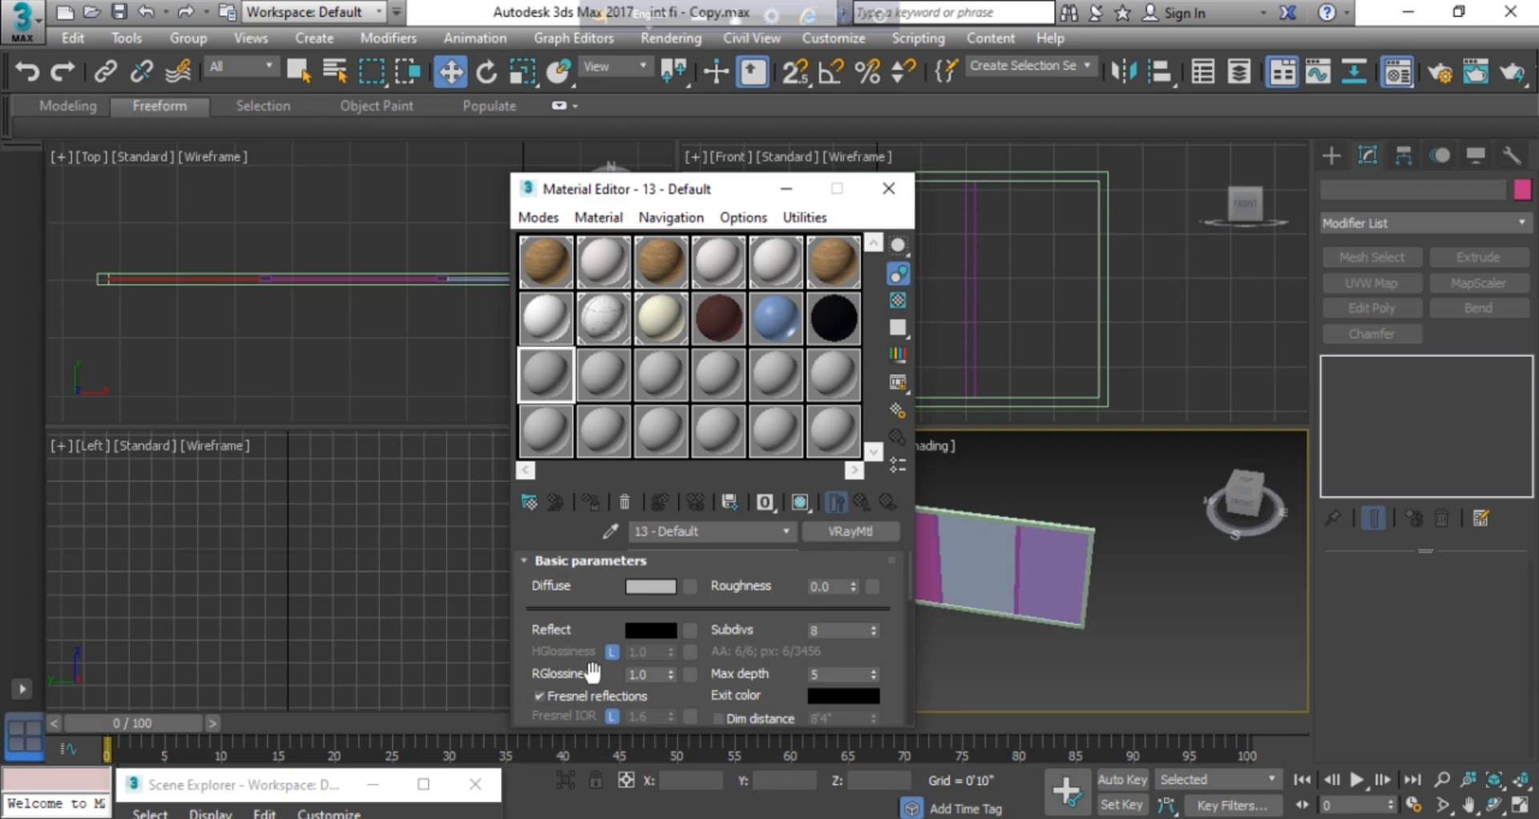
# Set the diffuse colour of the 13 - Default material to a neutral grey of value 138.
pyautogui.click(665, 588)
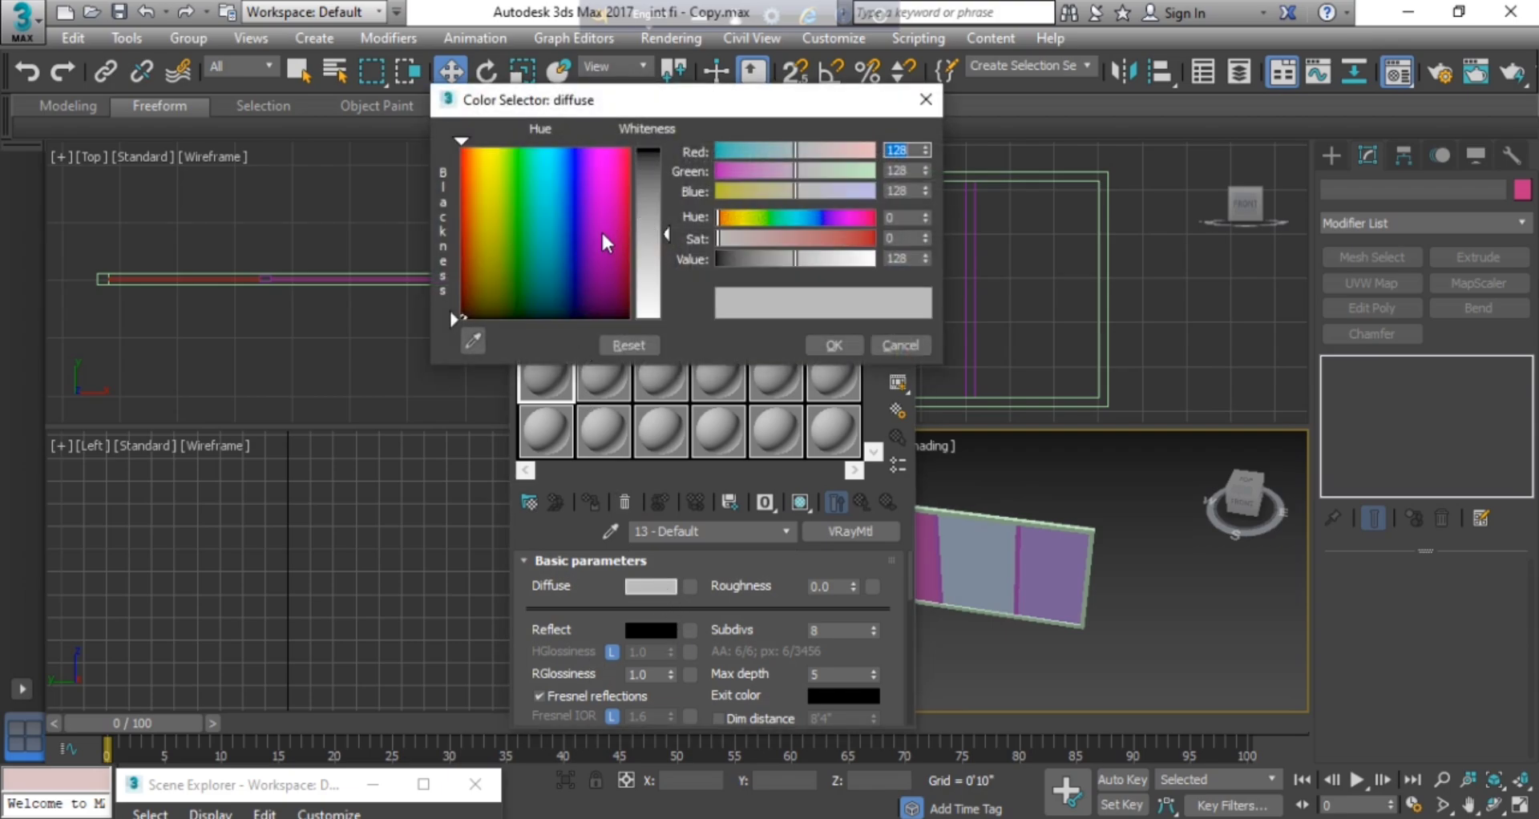
pyautogui.moveTo(603, 233); pyautogui.dragTo(674, 288)
pyautogui.moveTo(596, 243)
pyautogui.mouseDown()
pyautogui.moveTo(582, 317)
pyautogui.moveTo(622, 319)
pyautogui.moveTo(668, 276)
pyautogui.moveTo(668, 242)
pyautogui.mouseUp()
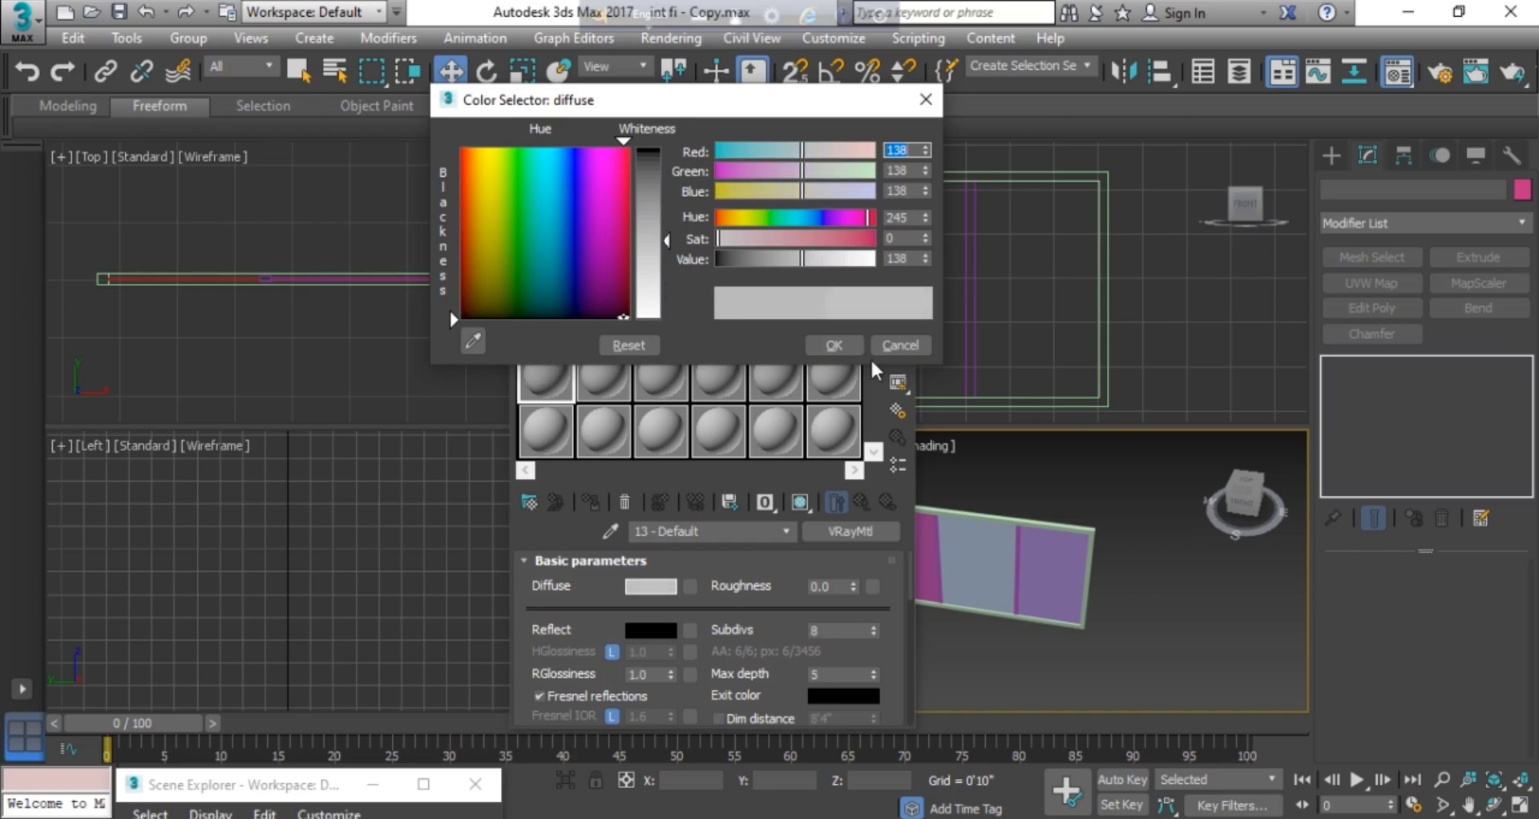
pyautogui.click(833, 345)
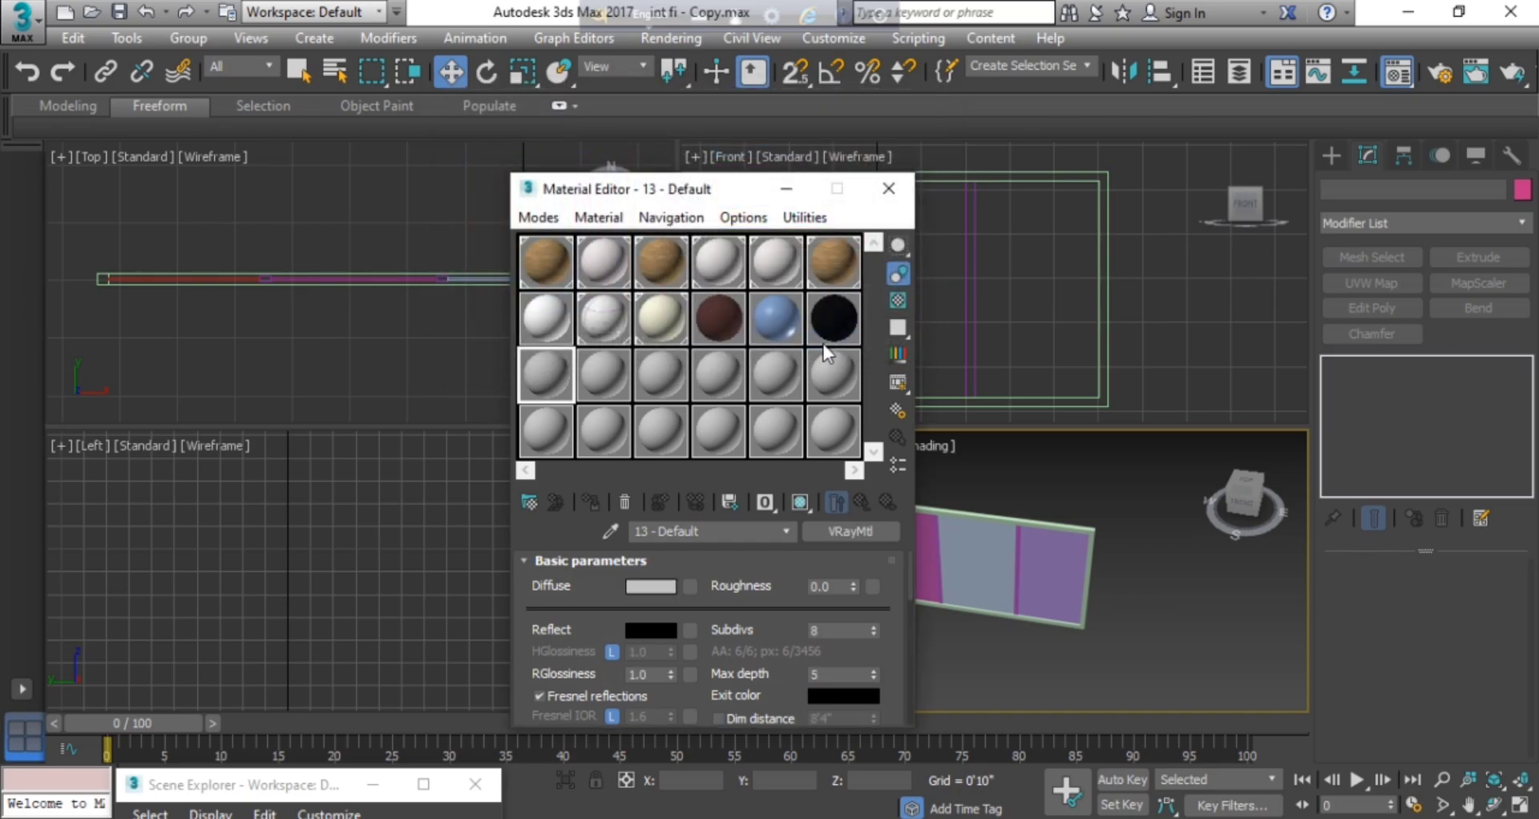
# Give the 13 - Default material a medium grey reflection colour and set its RGlossiness to 0.8.
pyautogui.click(665, 630)
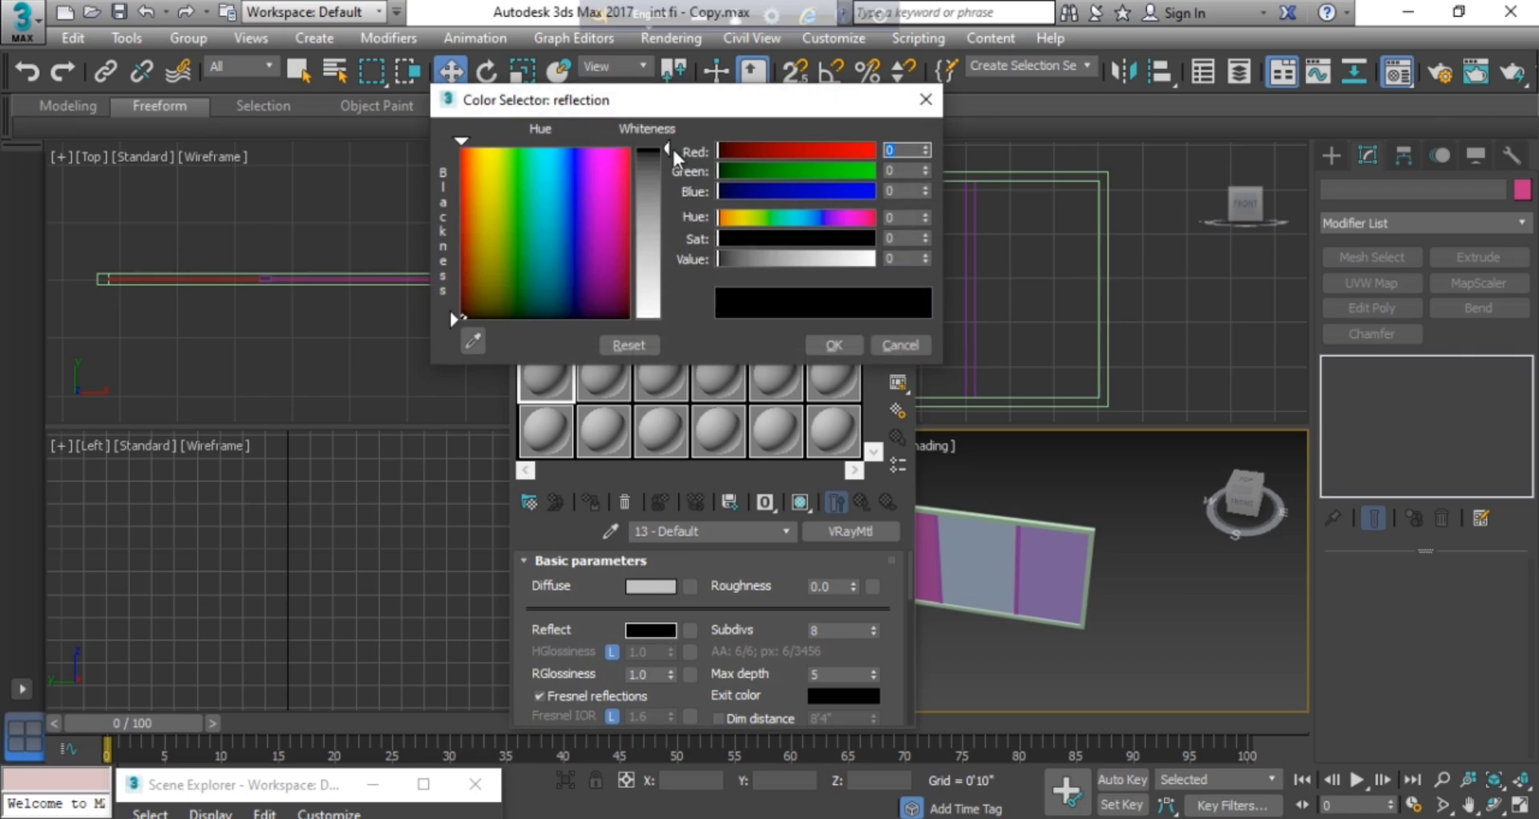
pyautogui.moveTo(667, 150); pyautogui.dragTo(668, 194)
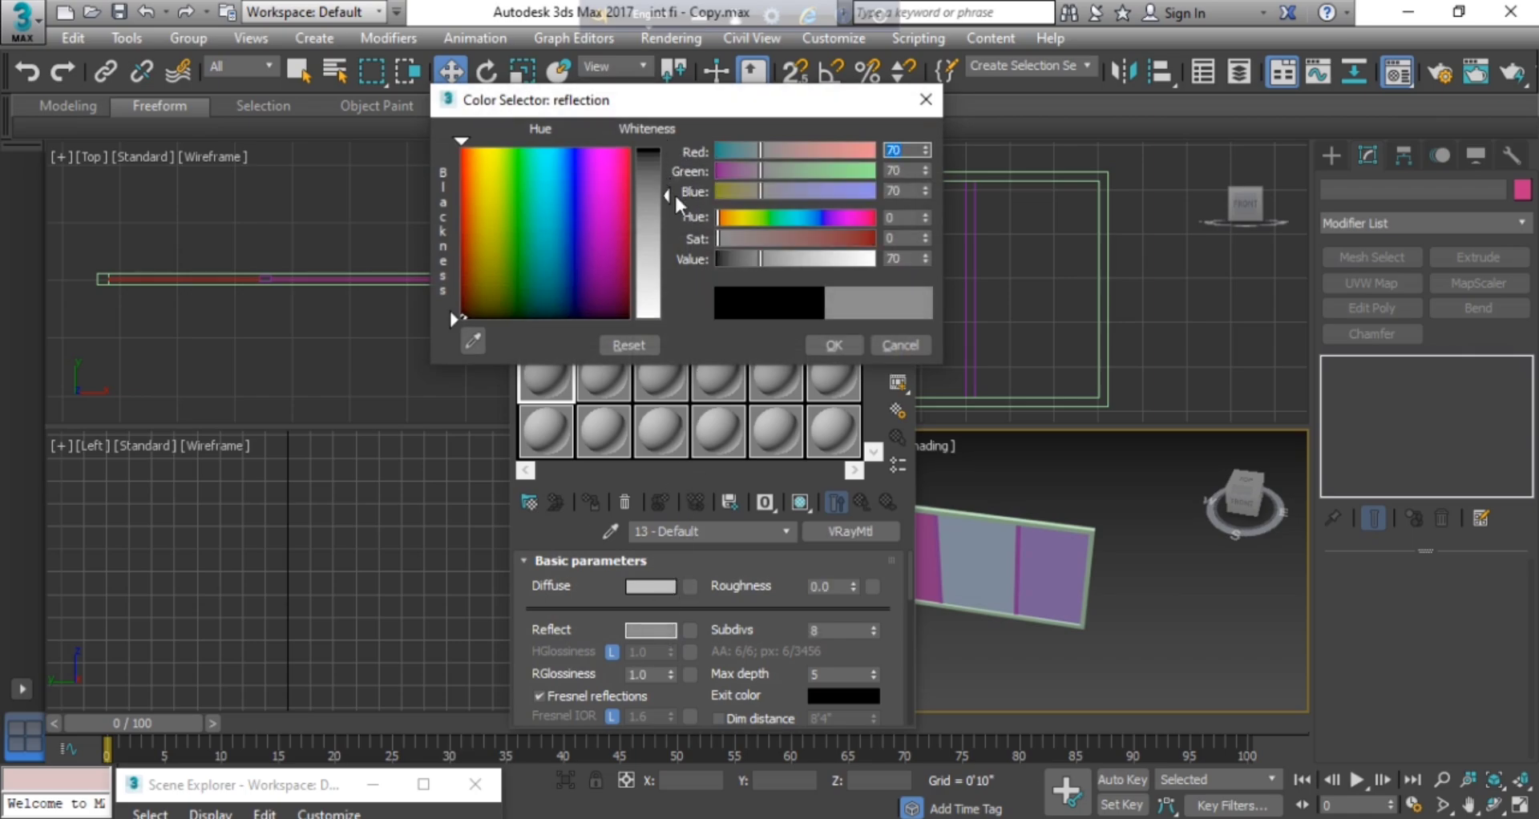
pyautogui.moveTo(667, 196); pyautogui.dragTo(667, 212)
pyautogui.click(831, 346)
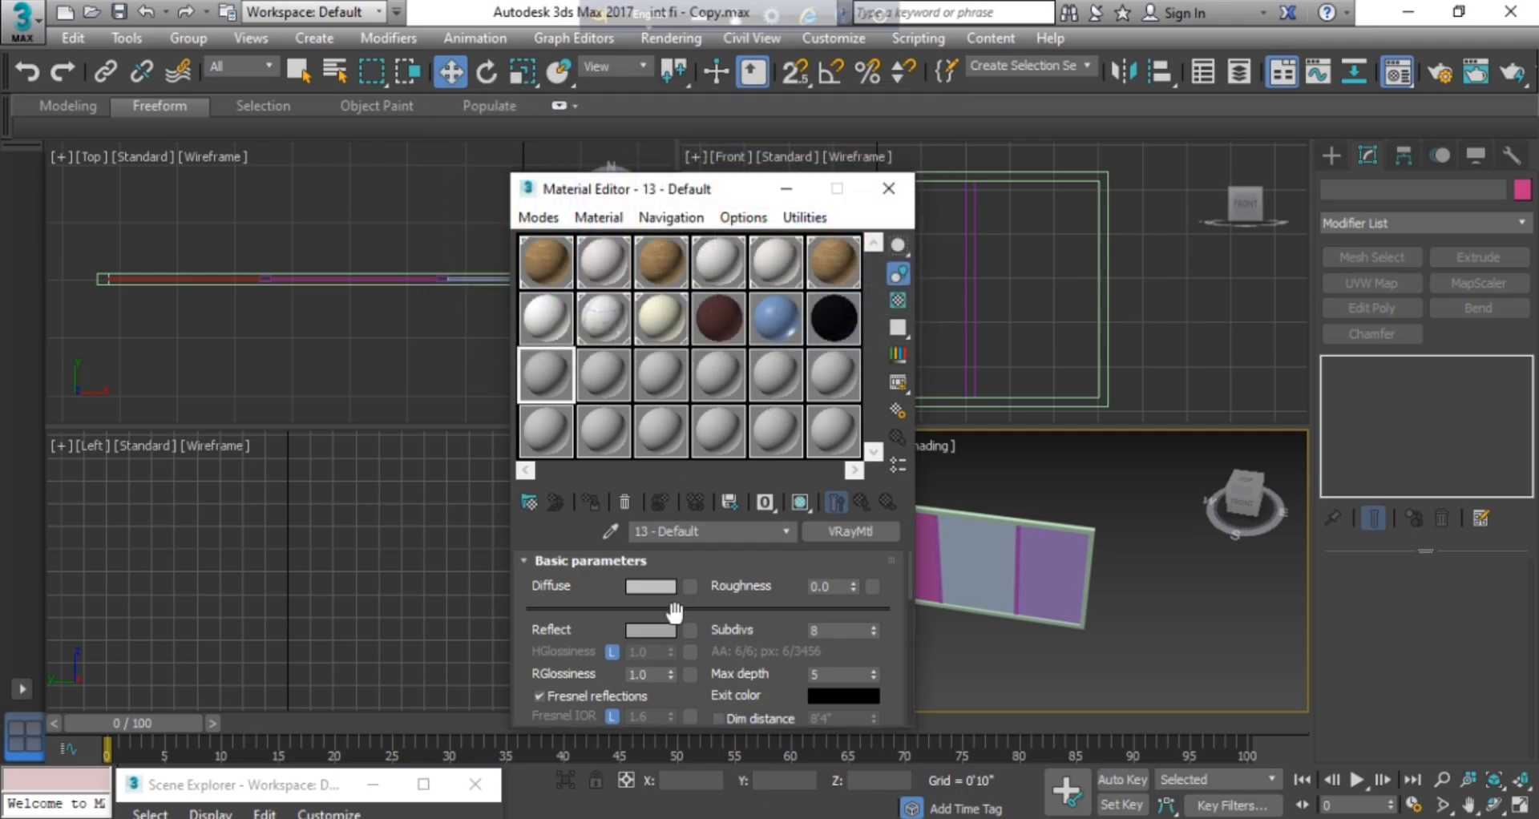
pyautogui.click(650, 673)
pyautogui.write('.8')
# Select the window frame together with its three vertical bars and assign the 13 - Default material to them.
pyautogui.moveTo(580, 191); pyautogui.dragTo(324, 117)
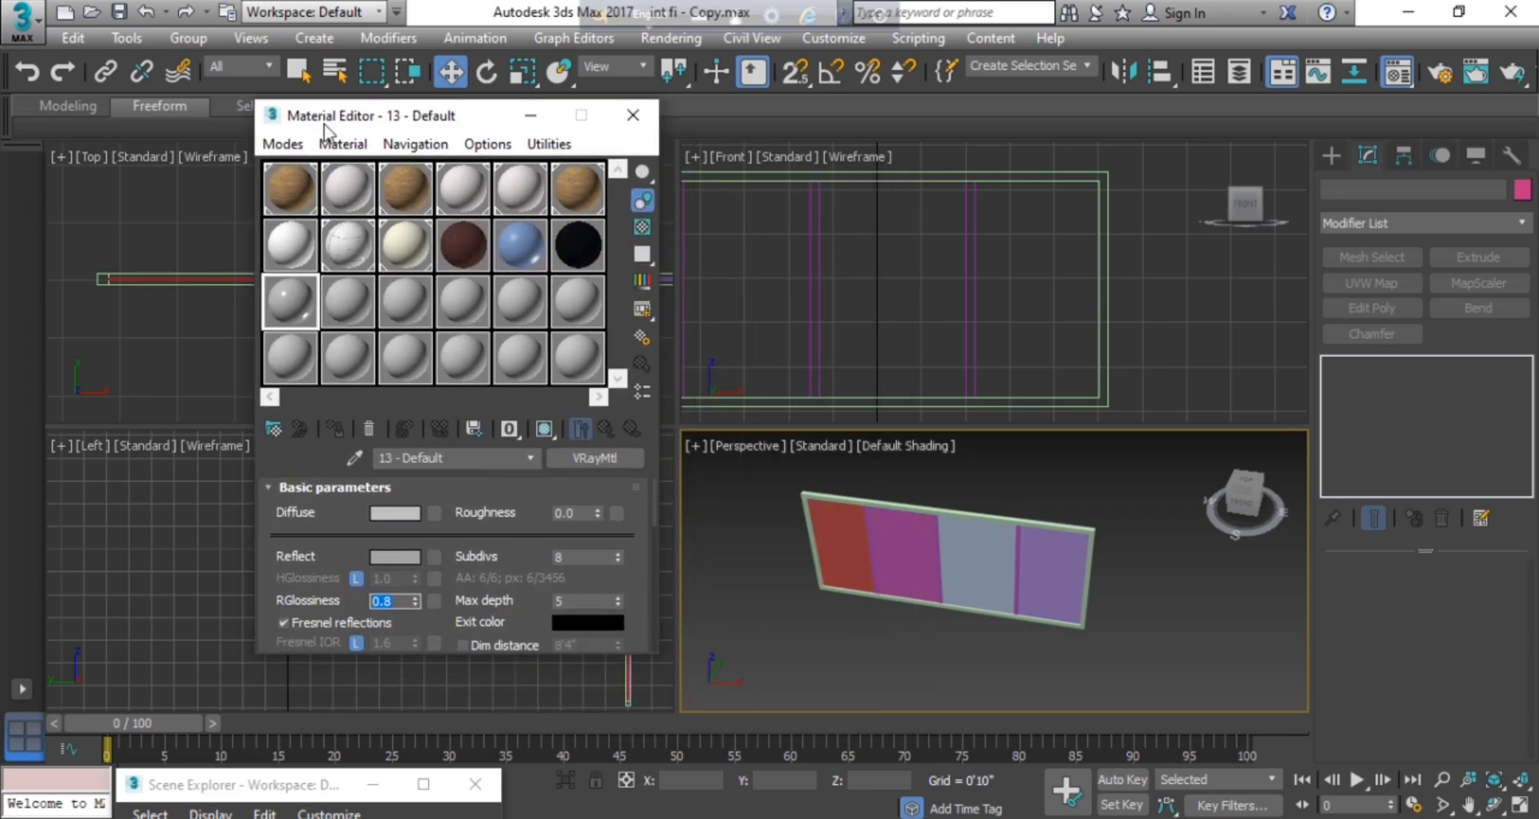
pyautogui.click(1091, 534)
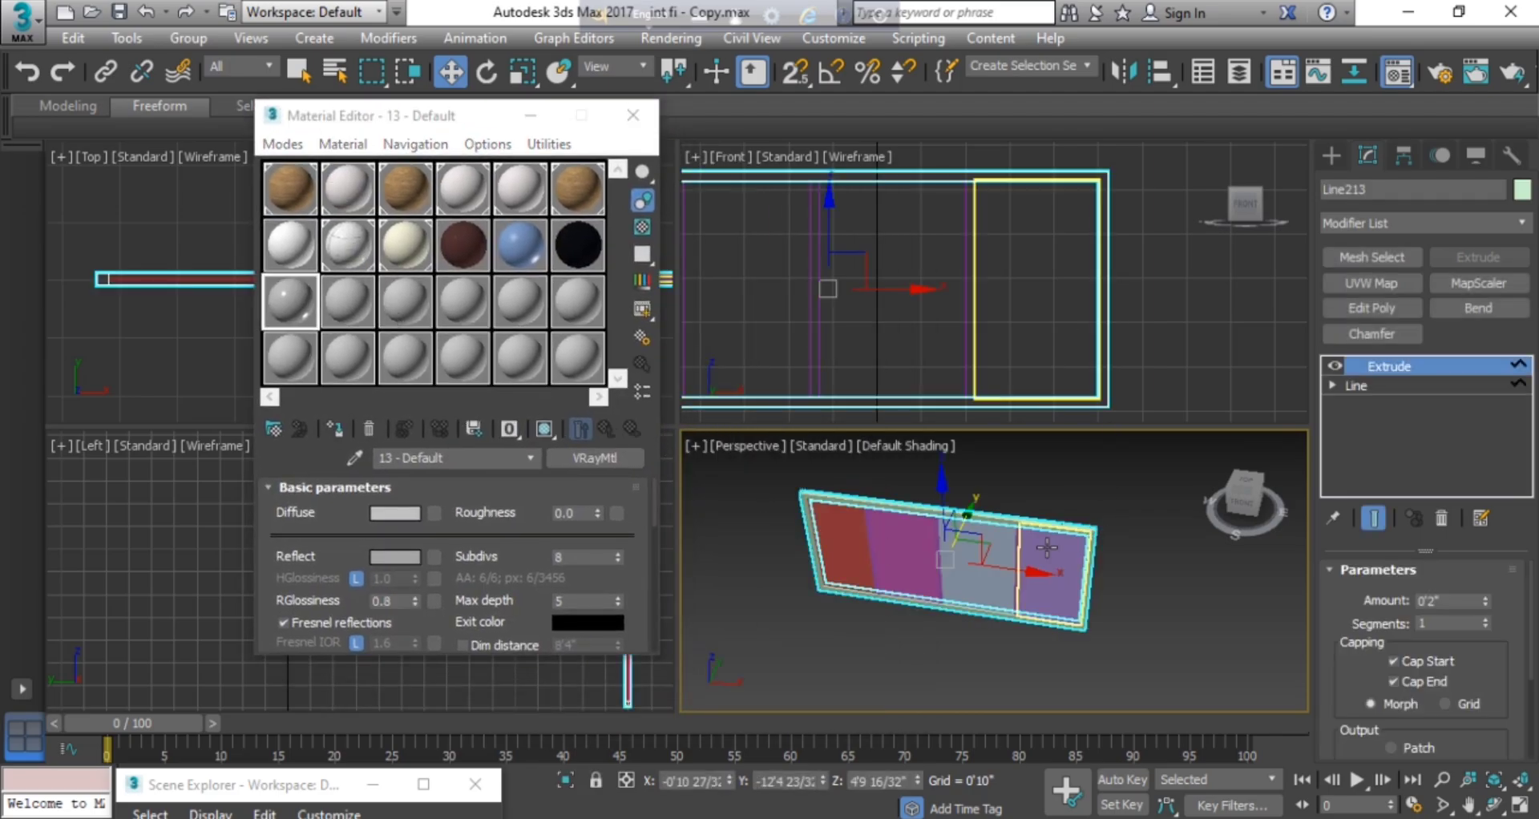
pyautogui.scroll(3, 1016, 559)
pyautogui.keyDown('ctrl'); pyautogui.click(1016, 559); pyautogui.keyUp('ctrl')
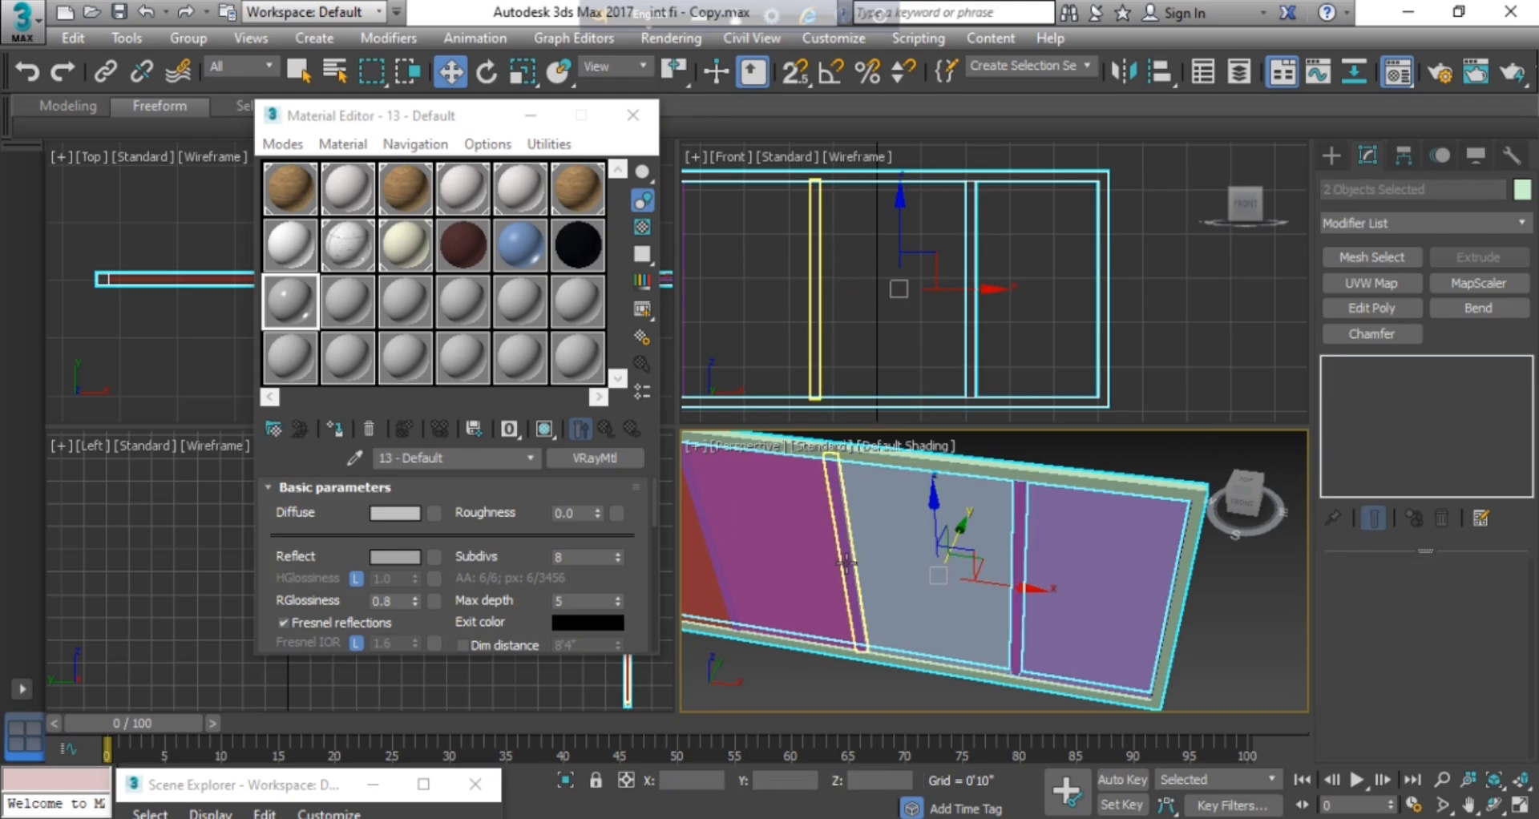
pyautogui.keyDown('ctrl'); pyautogui.click(844, 561); pyautogui.keyUp('ctrl')
pyautogui.scroll(-4, 815, 564)
pyautogui.moveTo(814, 564); pyautogui.dragTo(898, 567, button='middle')
pyautogui.scroll(4, 859, 563)
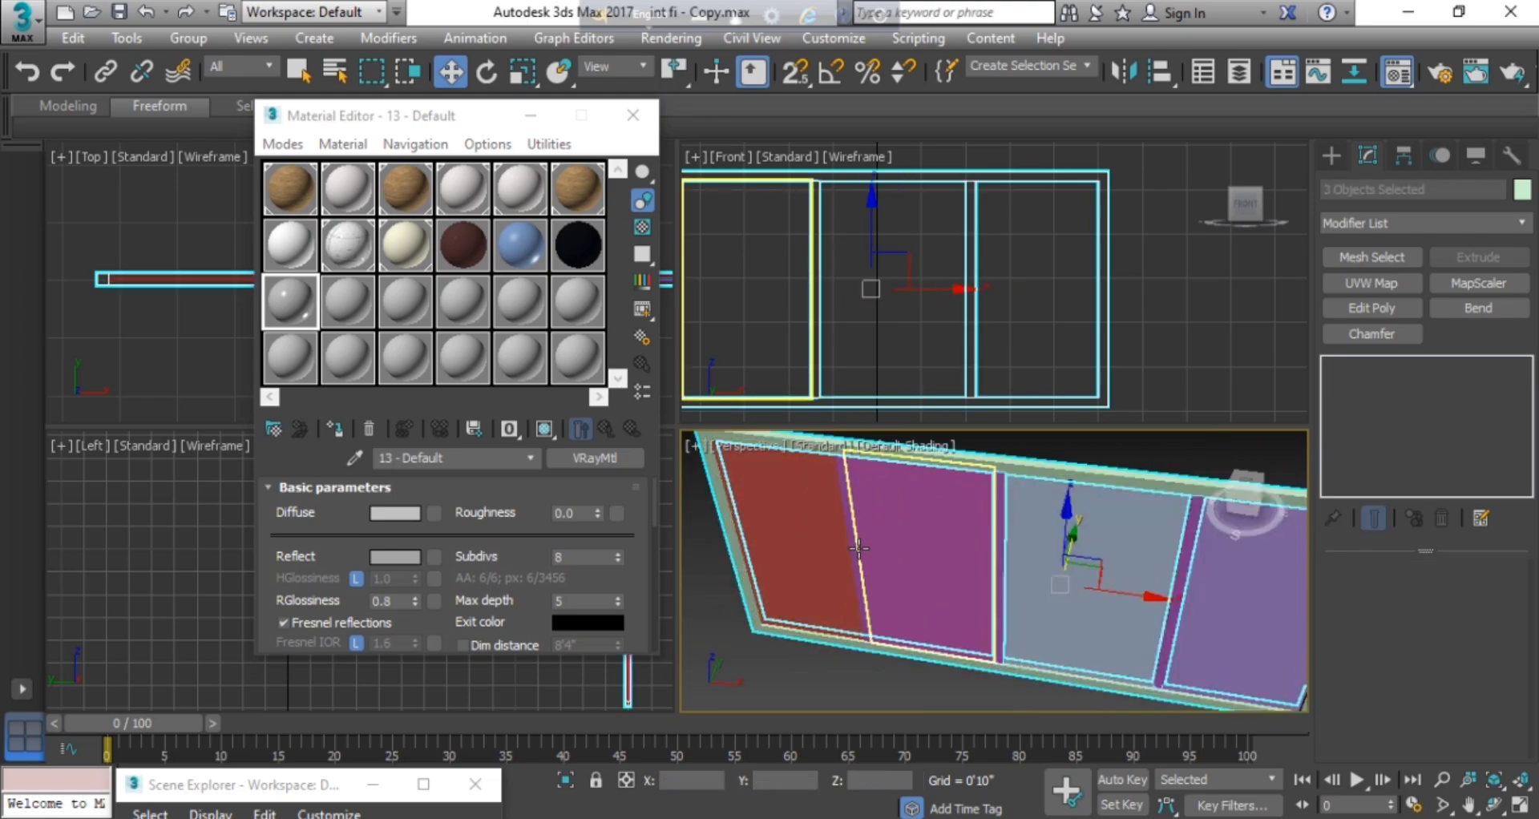
pyautogui.keyDown('ctrl'); pyautogui.click(857, 550); pyautogui.keyUp('ctrl')
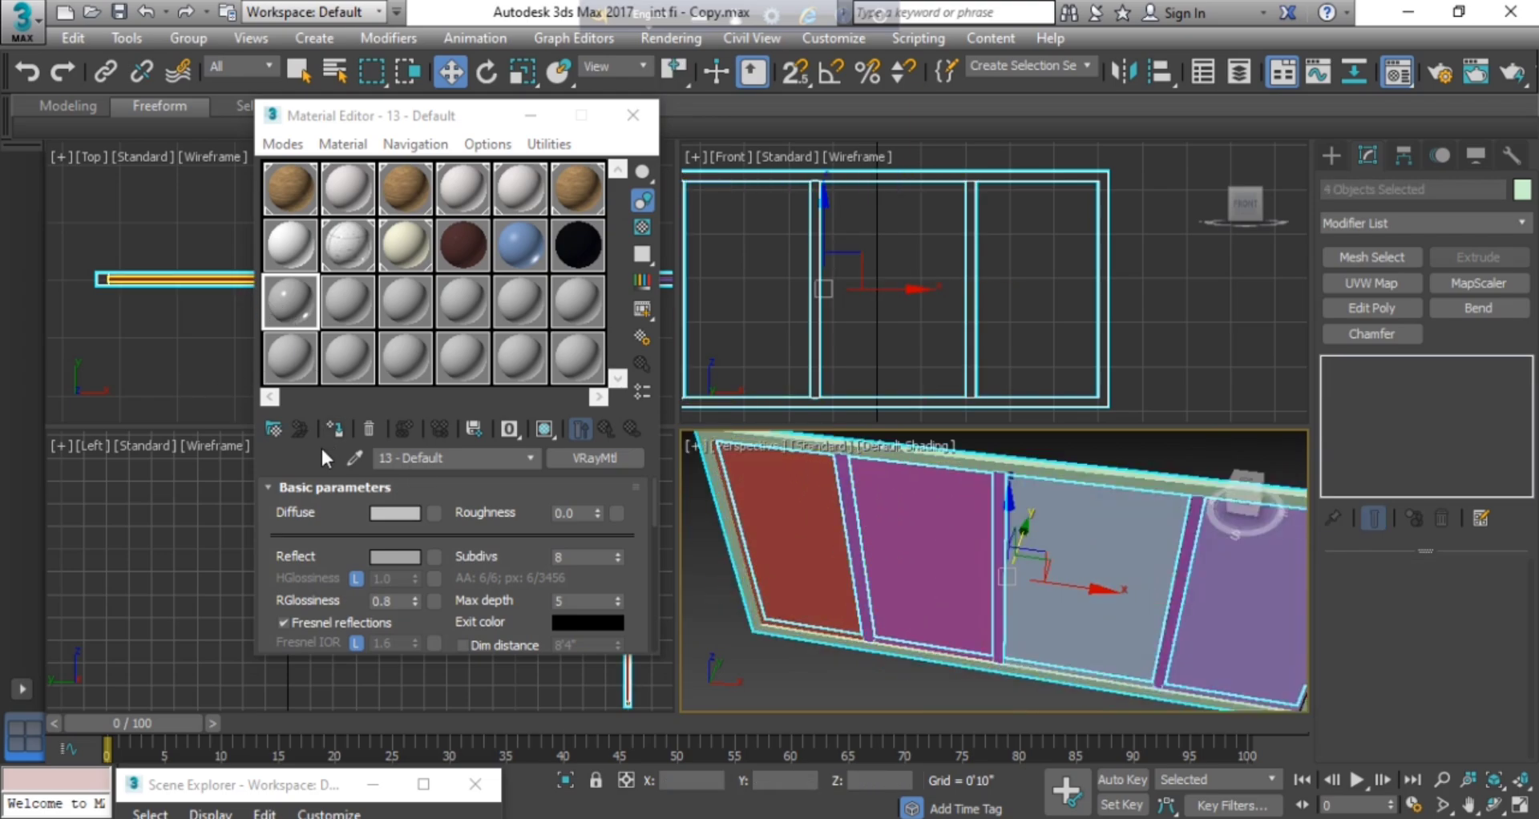
pyautogui.click(340, 429)
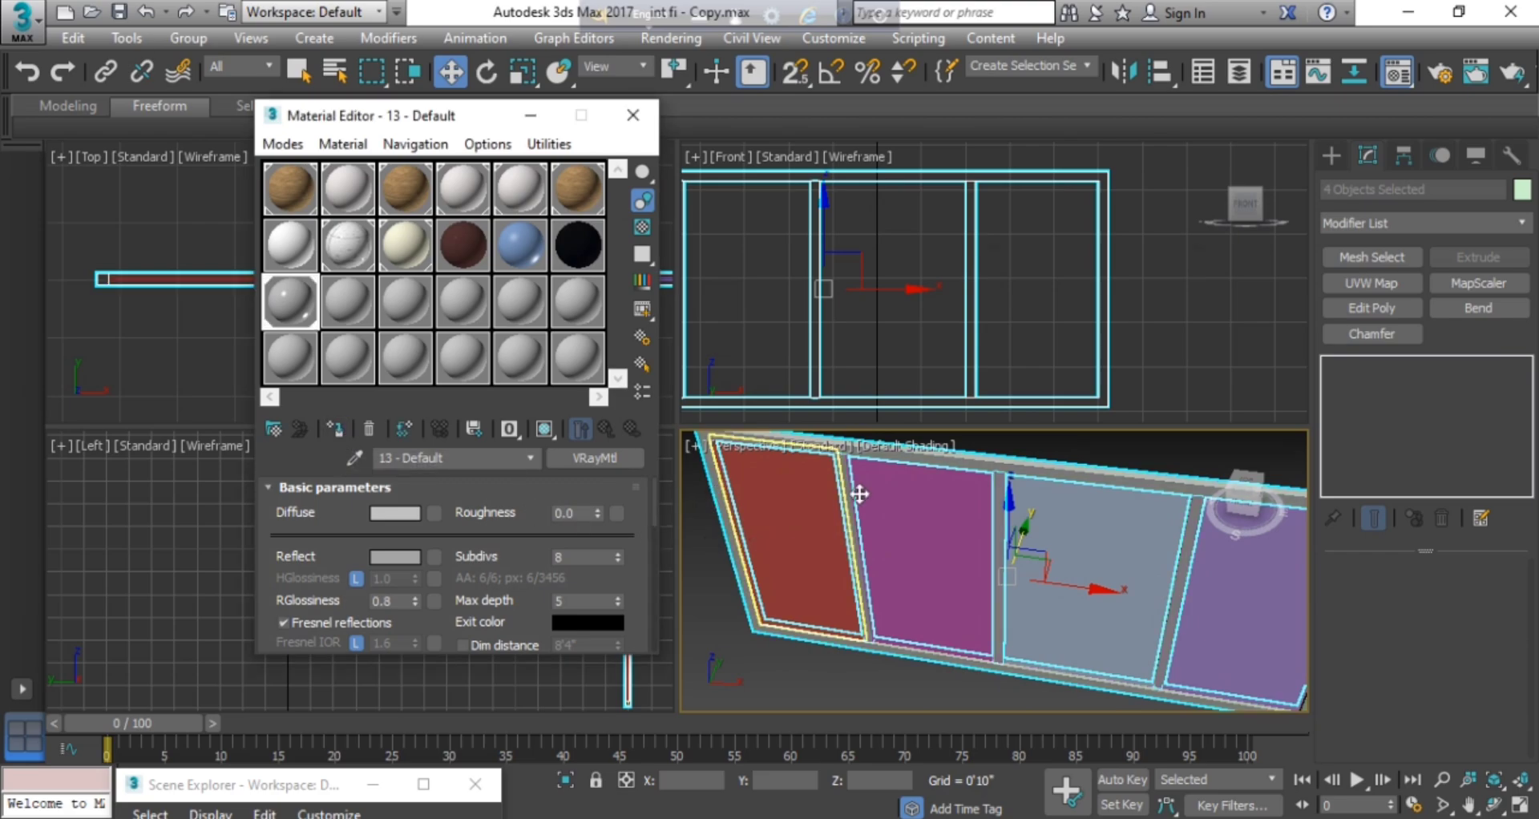
# Select the four window panes, assign the 12 - Default glass material to them and close the Material Editor.
pyautogui.click(1246, 613)
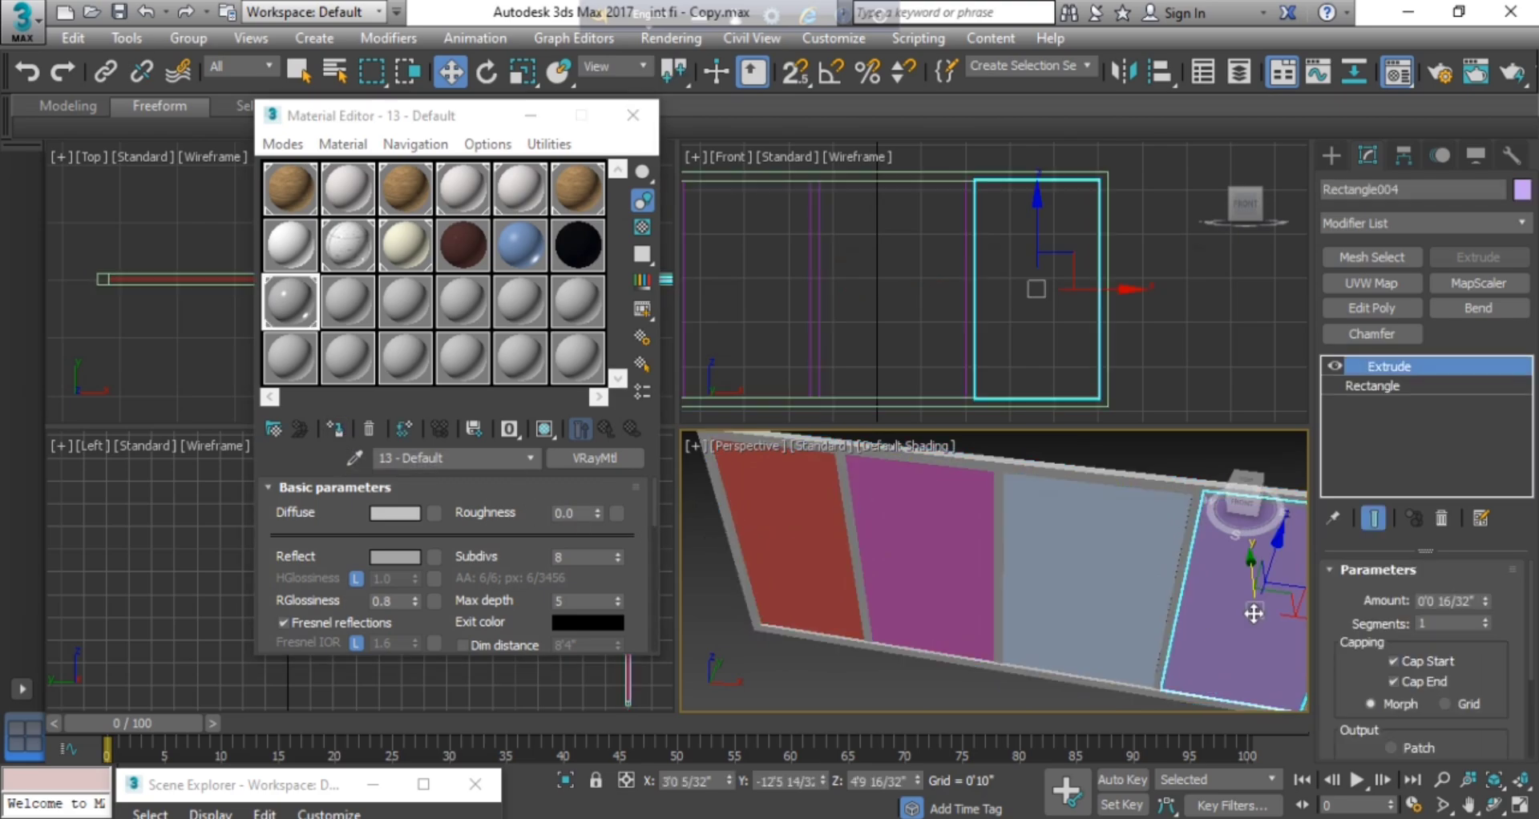
pyautogui.keyDown('ctrl'); pyautogui.click(1154, 614); pyautogui.keyUp('ctrl')
pyautogui.keyDown('ctrl'); pyautogui.click(943, 593); pyautogui.keyUp('ctrl')
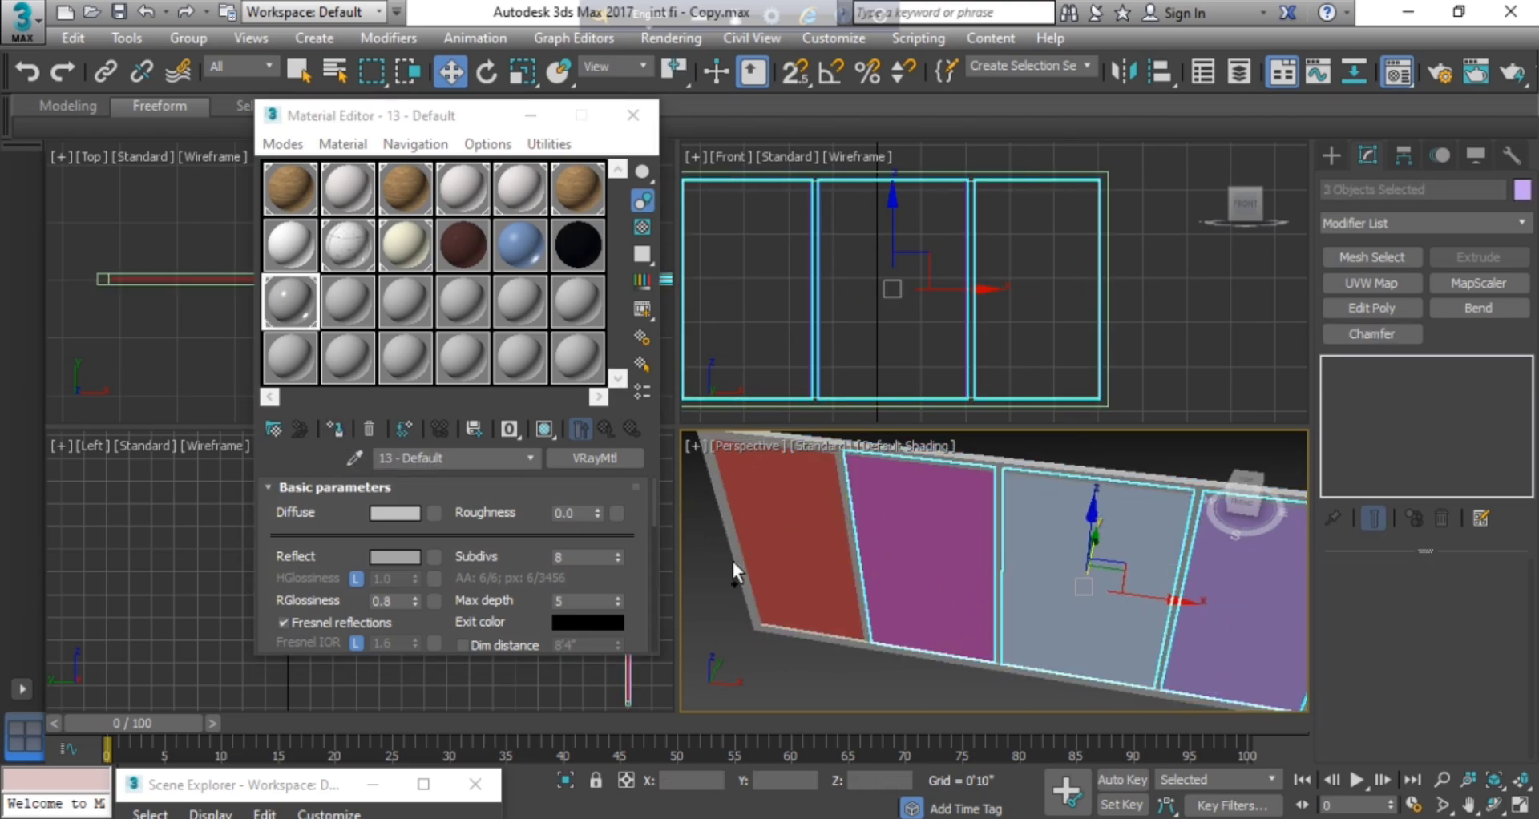
pyautogui.keyDown('ctrl'); pyautogui.click(780, 554); pyautogui.keyUp('ctrl')
pyautogui.scroll(-3, 1122, 589)
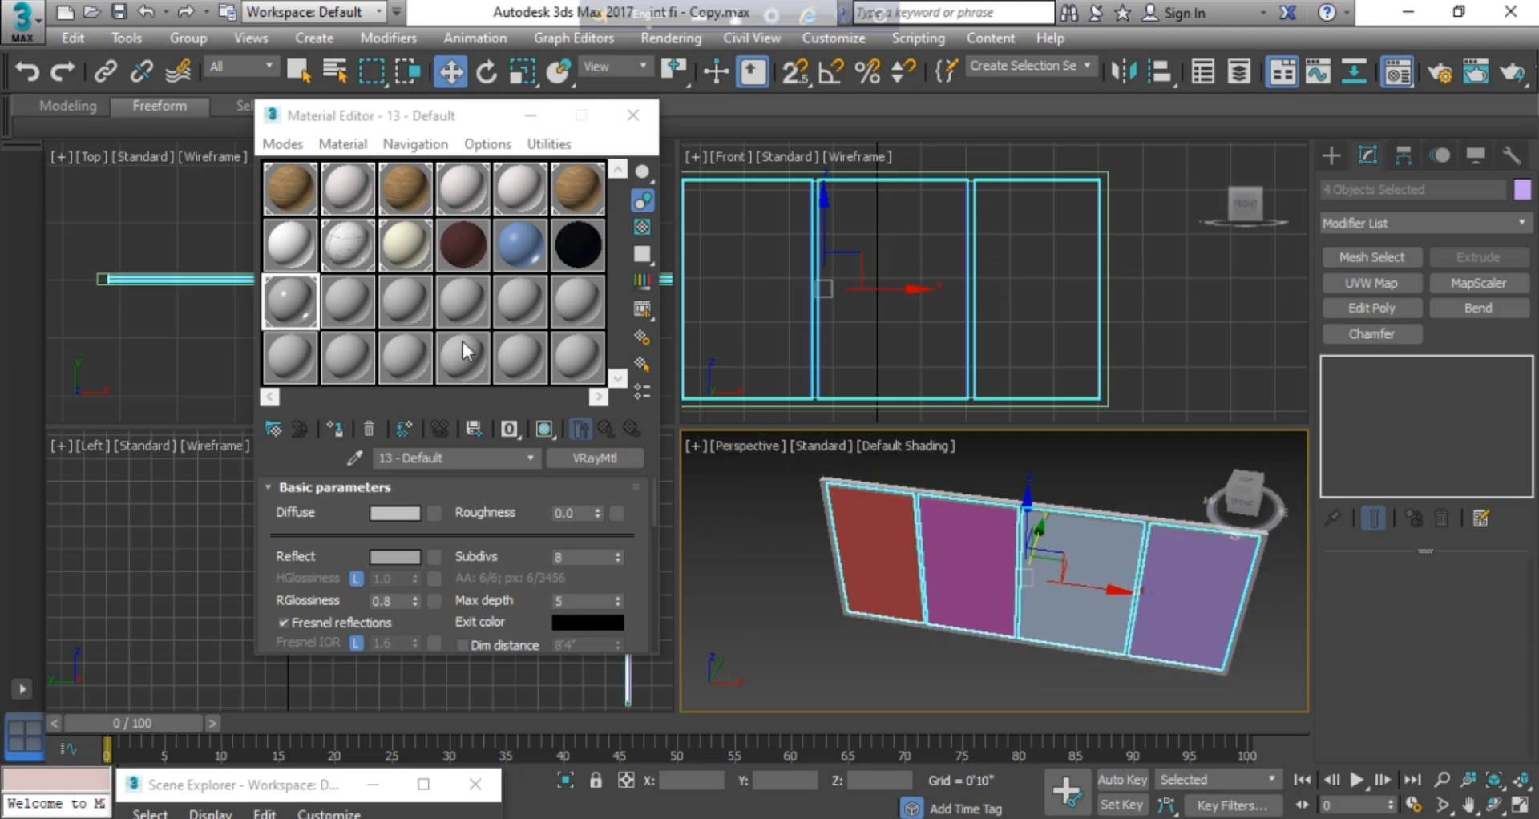
pyautogui.click(577, 244)
pyautogui.scroll(-3, 449, 561)
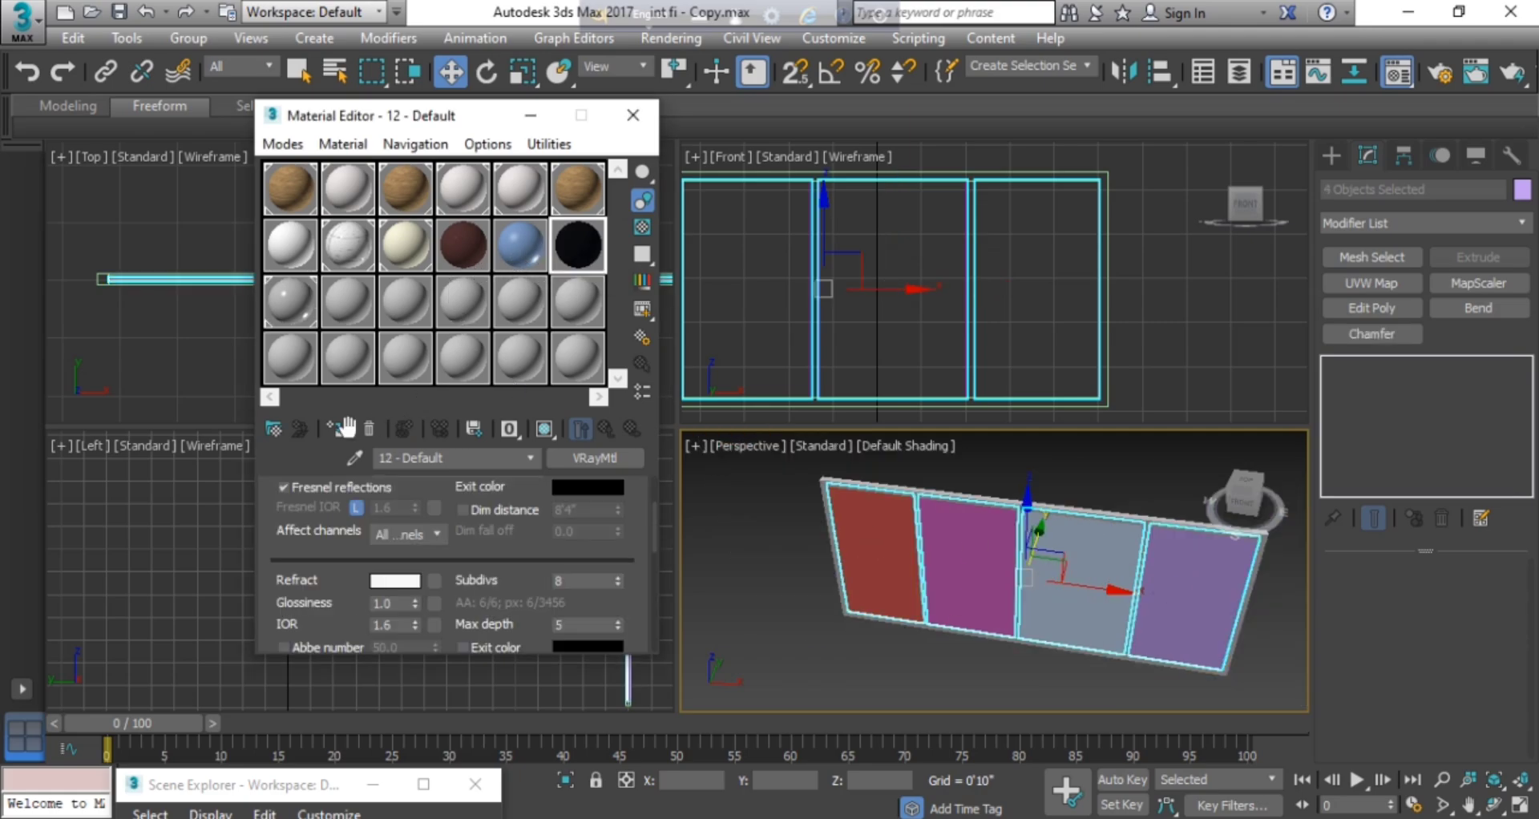
pyautogui.click(335, 429)
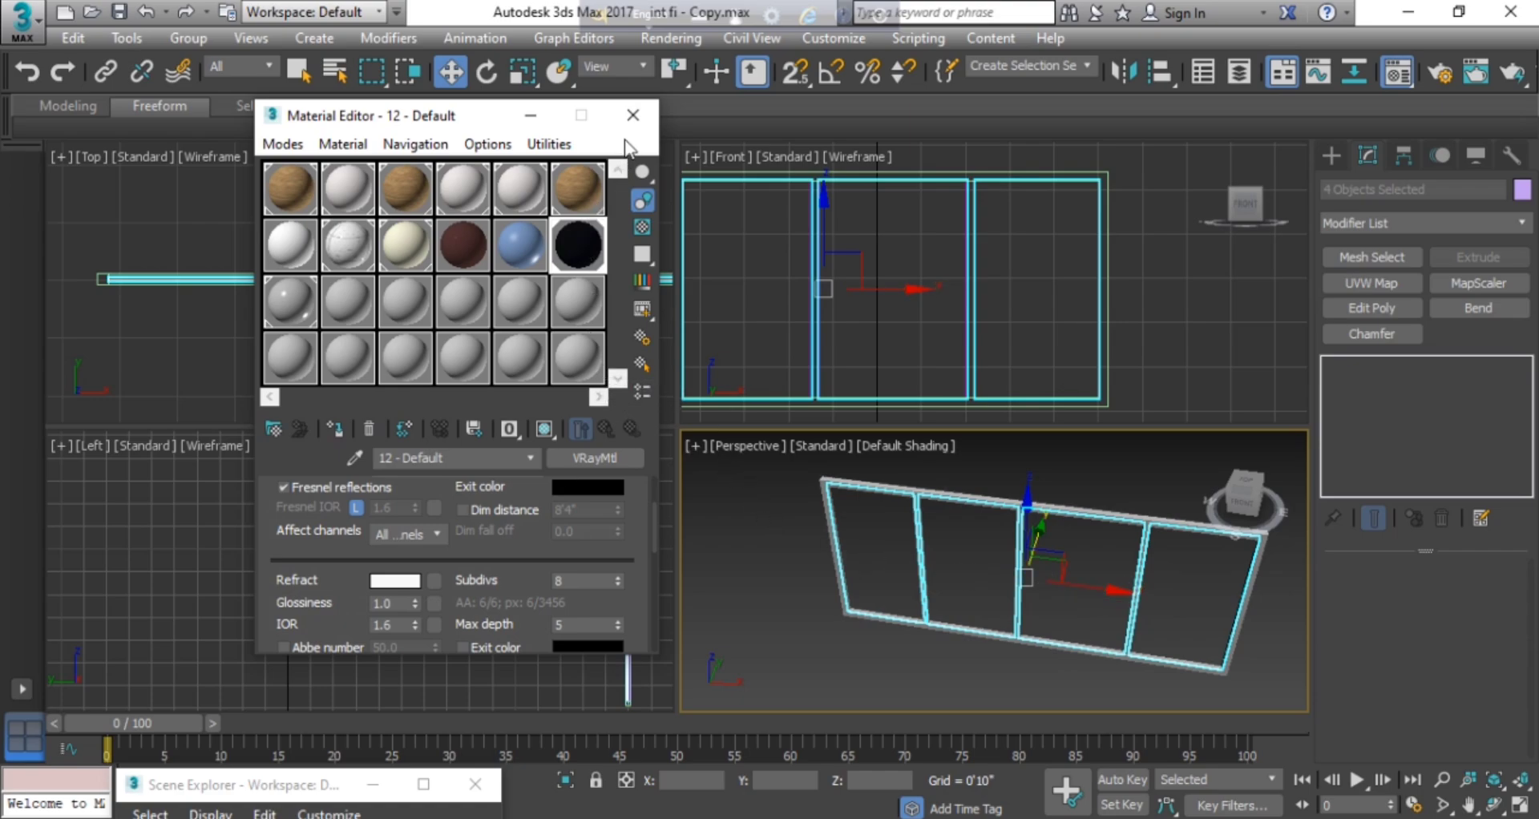
pyautogui.click(876, 639)
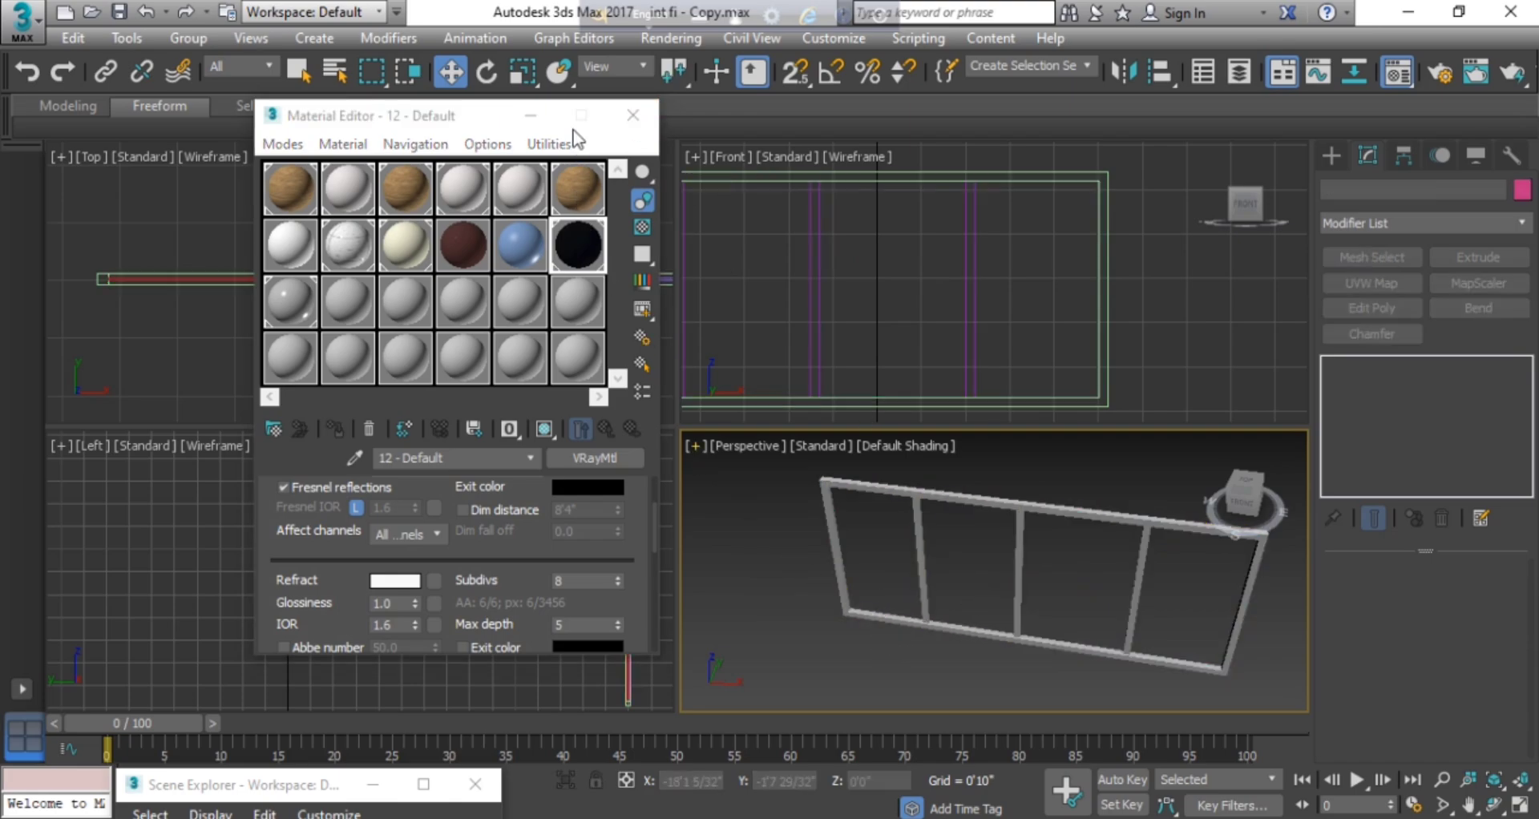
pyautogui.click(630, 120)
# Unhide all hidden objects in the scene.
pyautogui.scroll(-5, 878, 521)
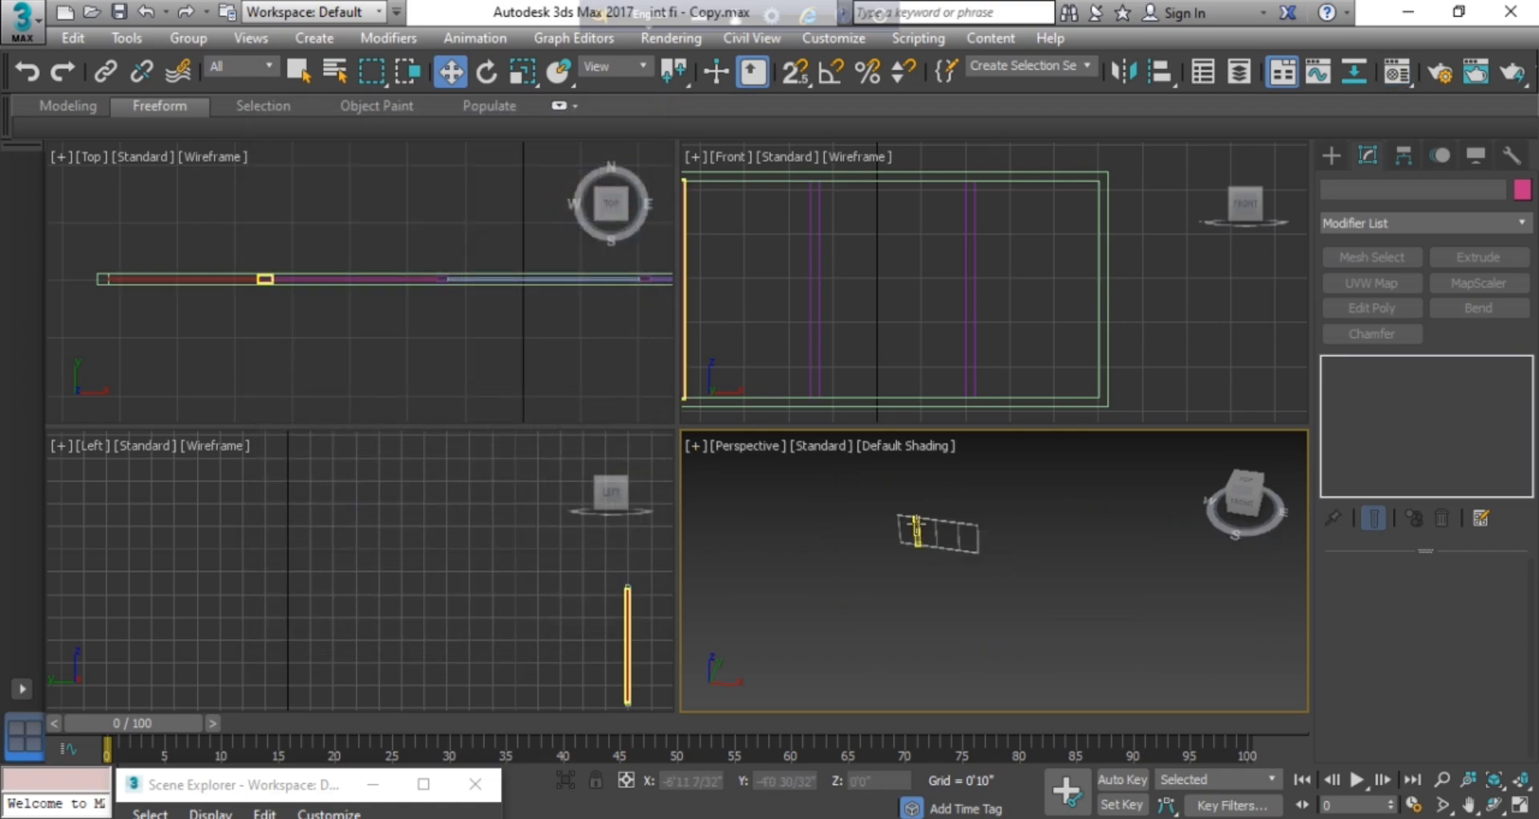
pyautogui.rightClick(1030, 496)
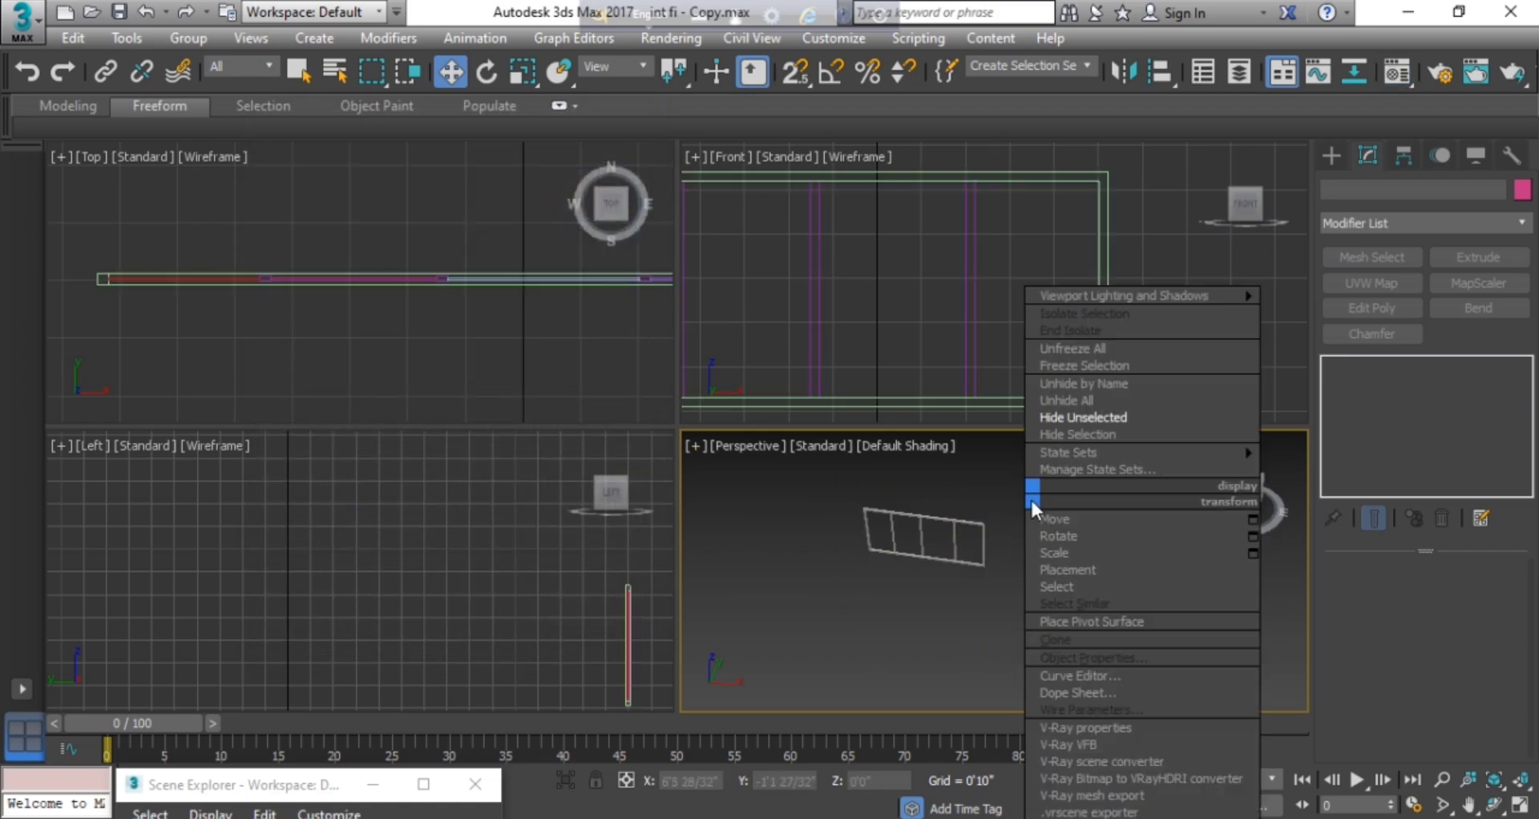
pyautogui.click(1119, 396)
pyautogui.scroll(5, 863, 516)
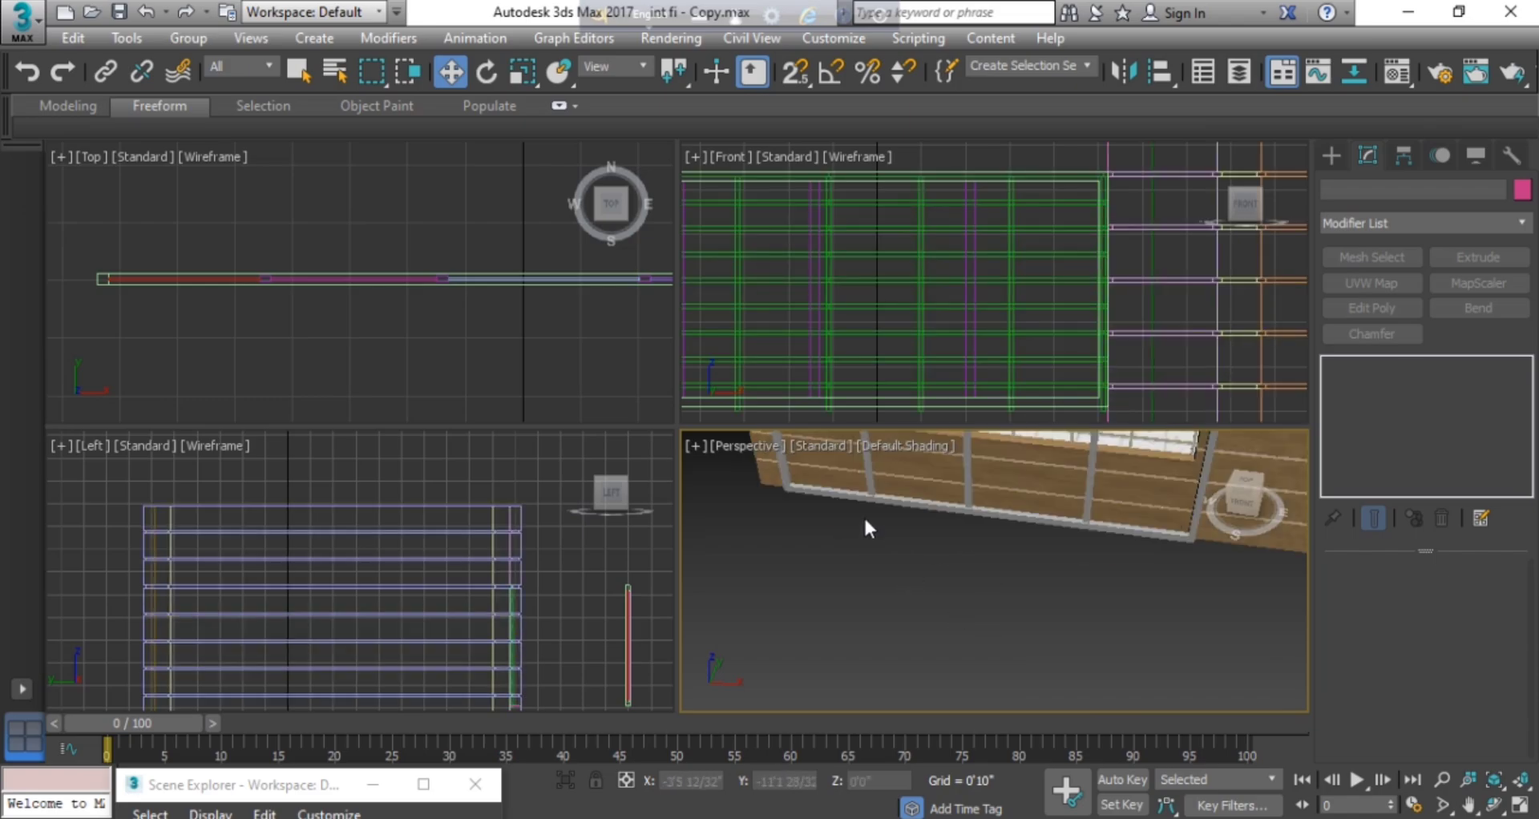
# Select the whole window, including frame, bars and panes, and move it along Y into the opening of the wooden wall.
pyautogui.scroll(-4, 502, 313)
pyautogui.moveTo(601, 286); pyautogui.dragTo(391, 342)
pyautogui.scroll(3, 492, 210)
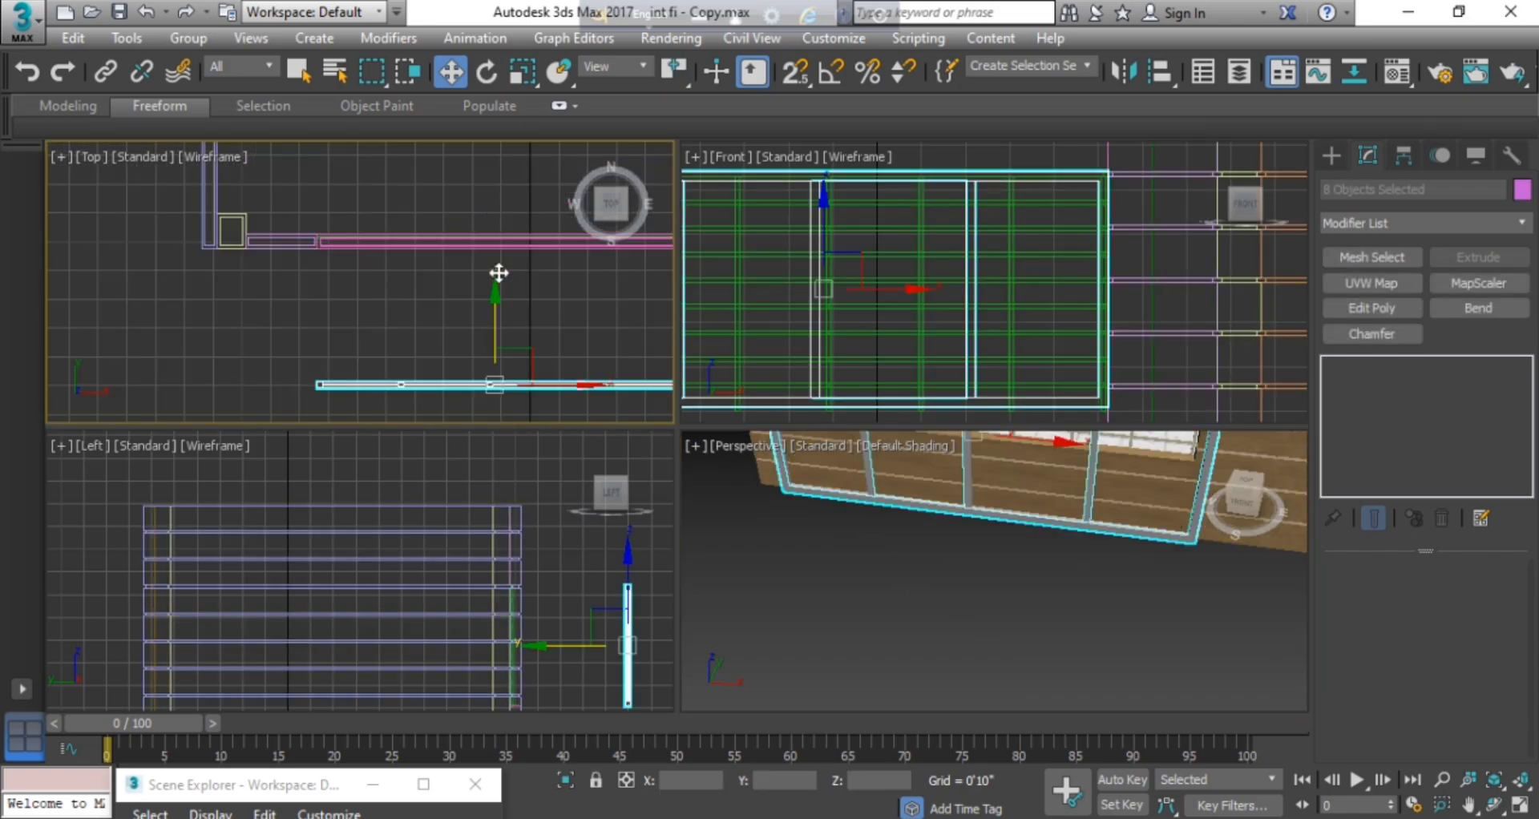
pyautogui.moveTo(497, 303); pyautogui.dragTo(521, 166)
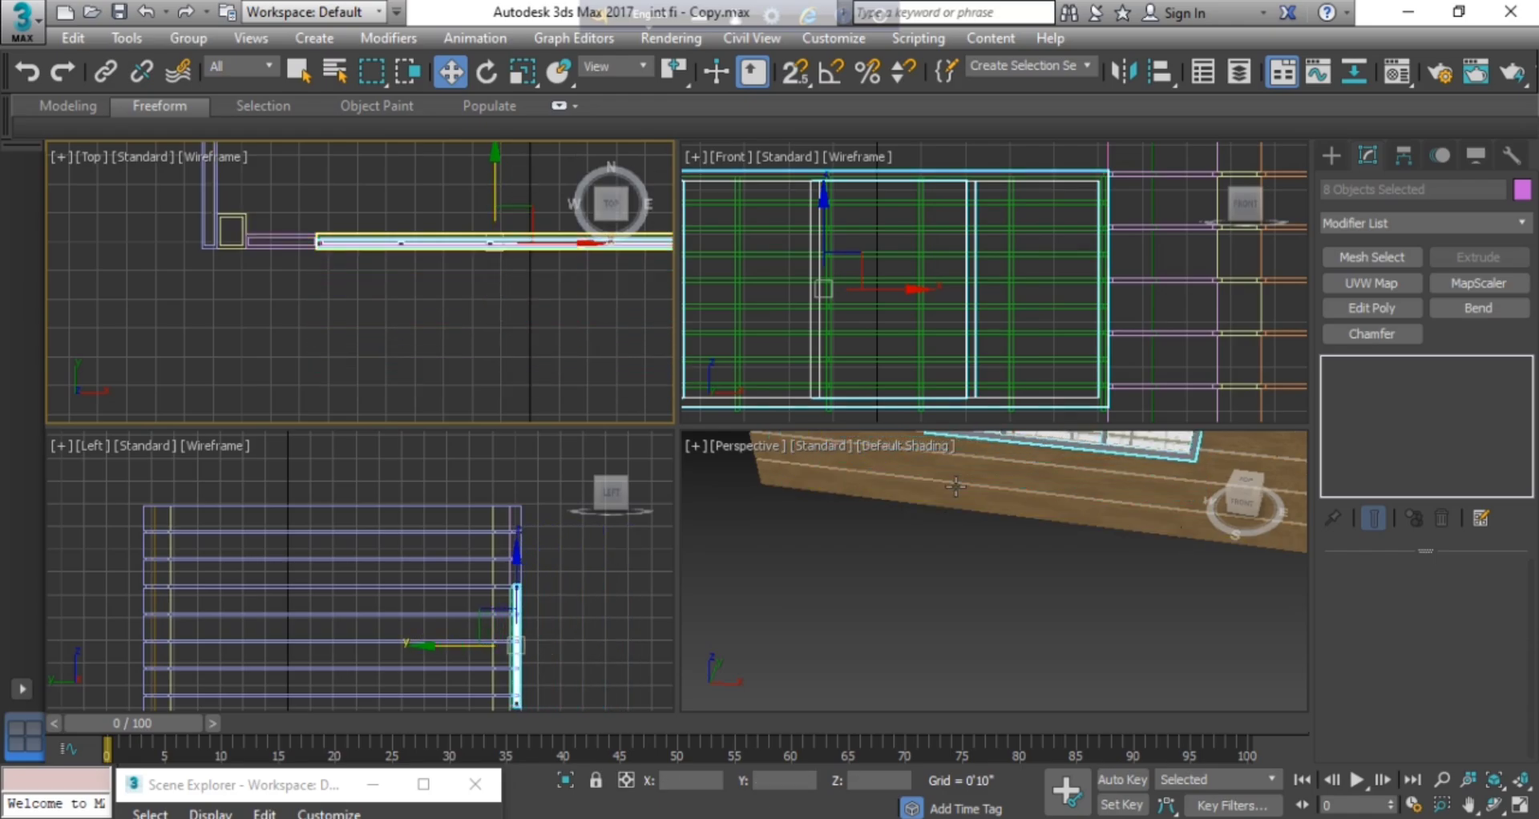
# Nudge the window slightly outward along Y to adjust its depth in the wall, away from the inner grille.
pyautogui.rightClick(1024, 534)
pyautogui.press('z')
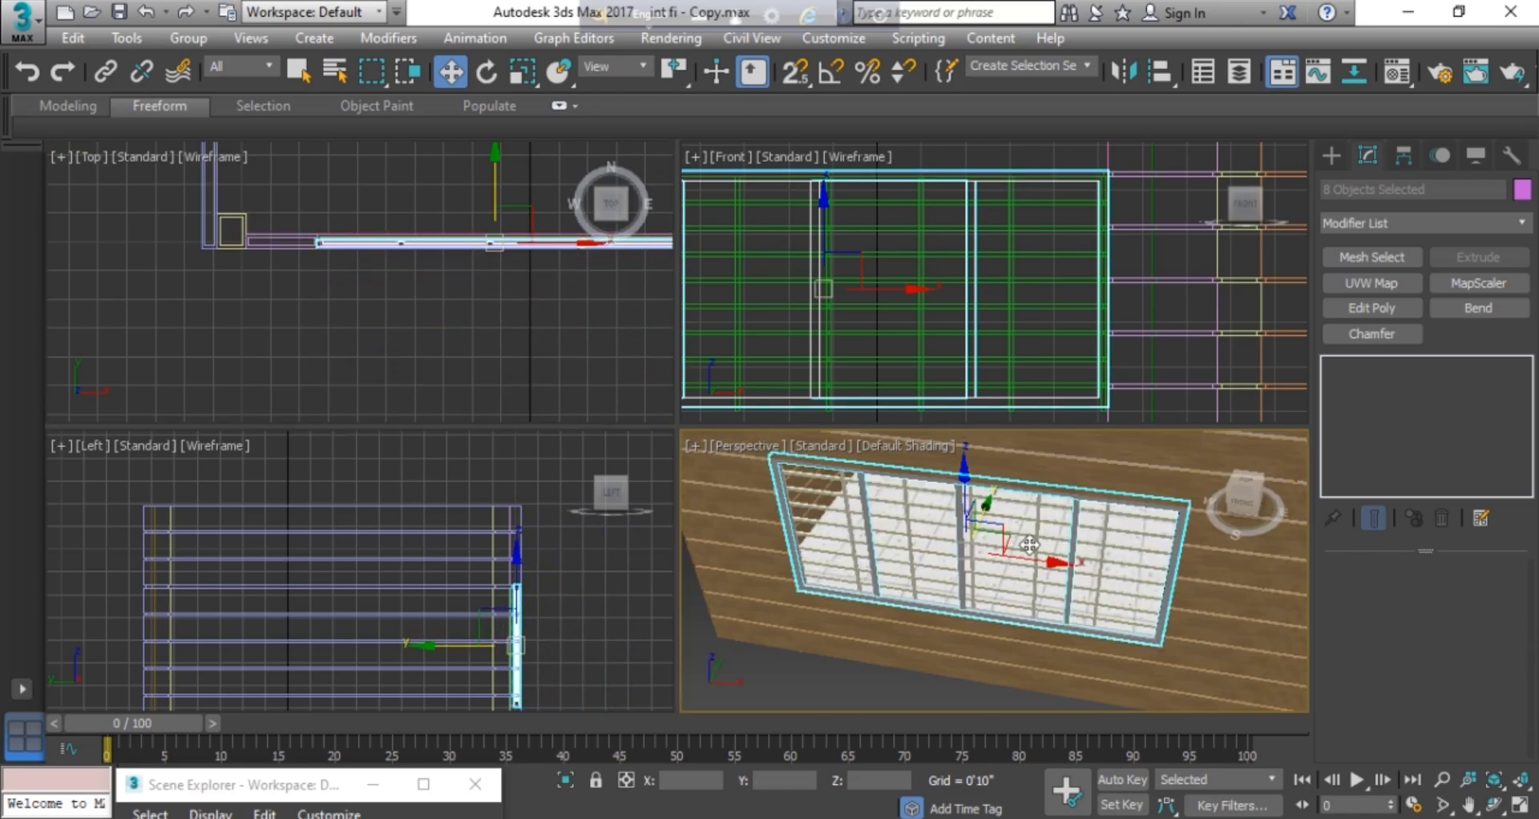
pyautogui.keyDown('alt'); pyautogui.moveTo(1149, 605); pyautogui.dragTo(1026, 559, button='middle'); pyautogui.keyUp('alt')
pyautogui.scroll(2, 1026, 558)
pyautogui.scroll(4, 347, 264)
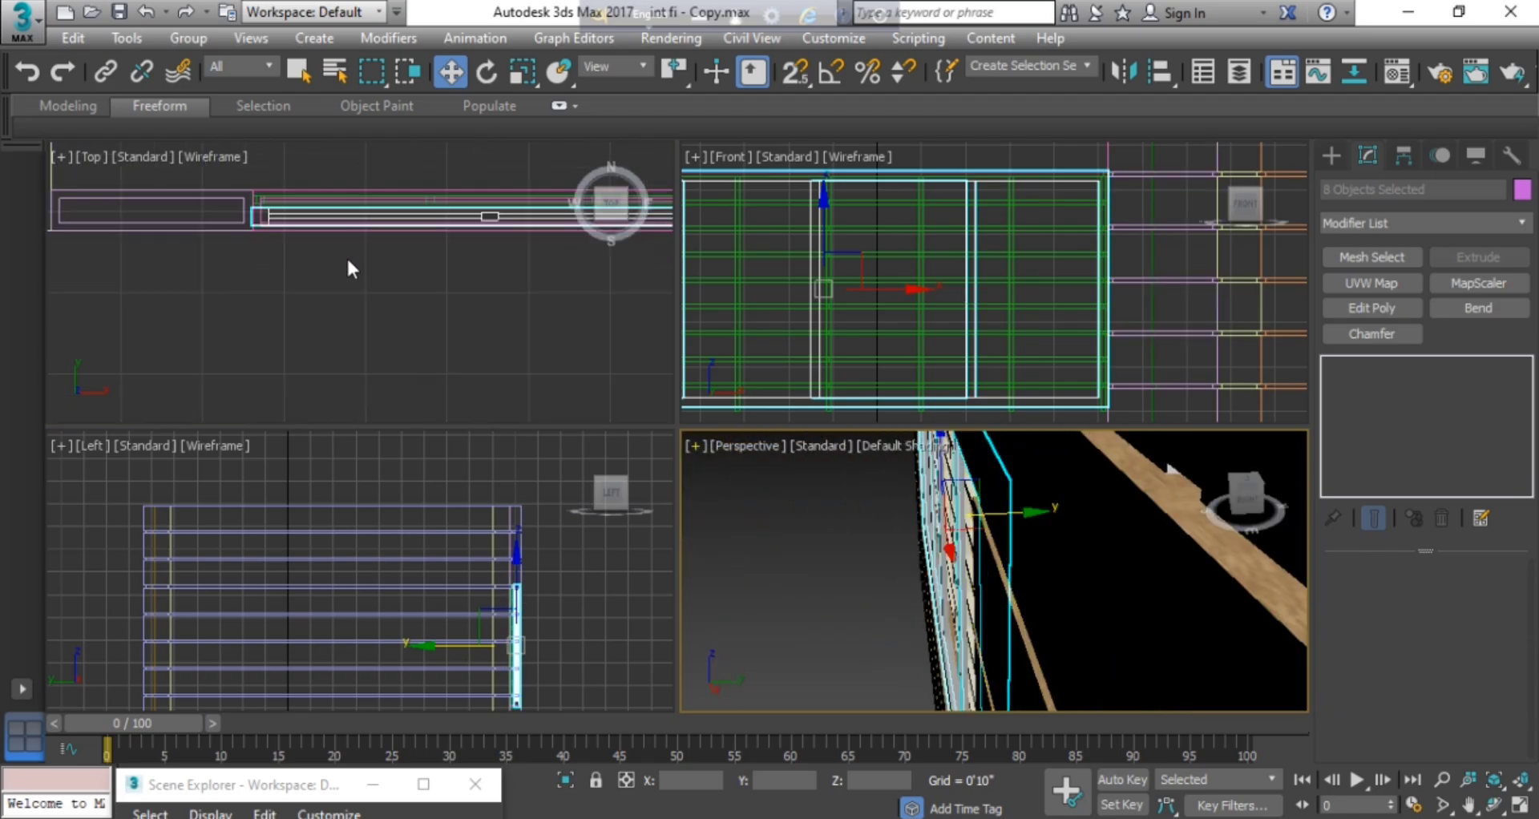
pyautogui.moveTo(326, 248); pyautogui.dragTo(193, 315, button='middle')
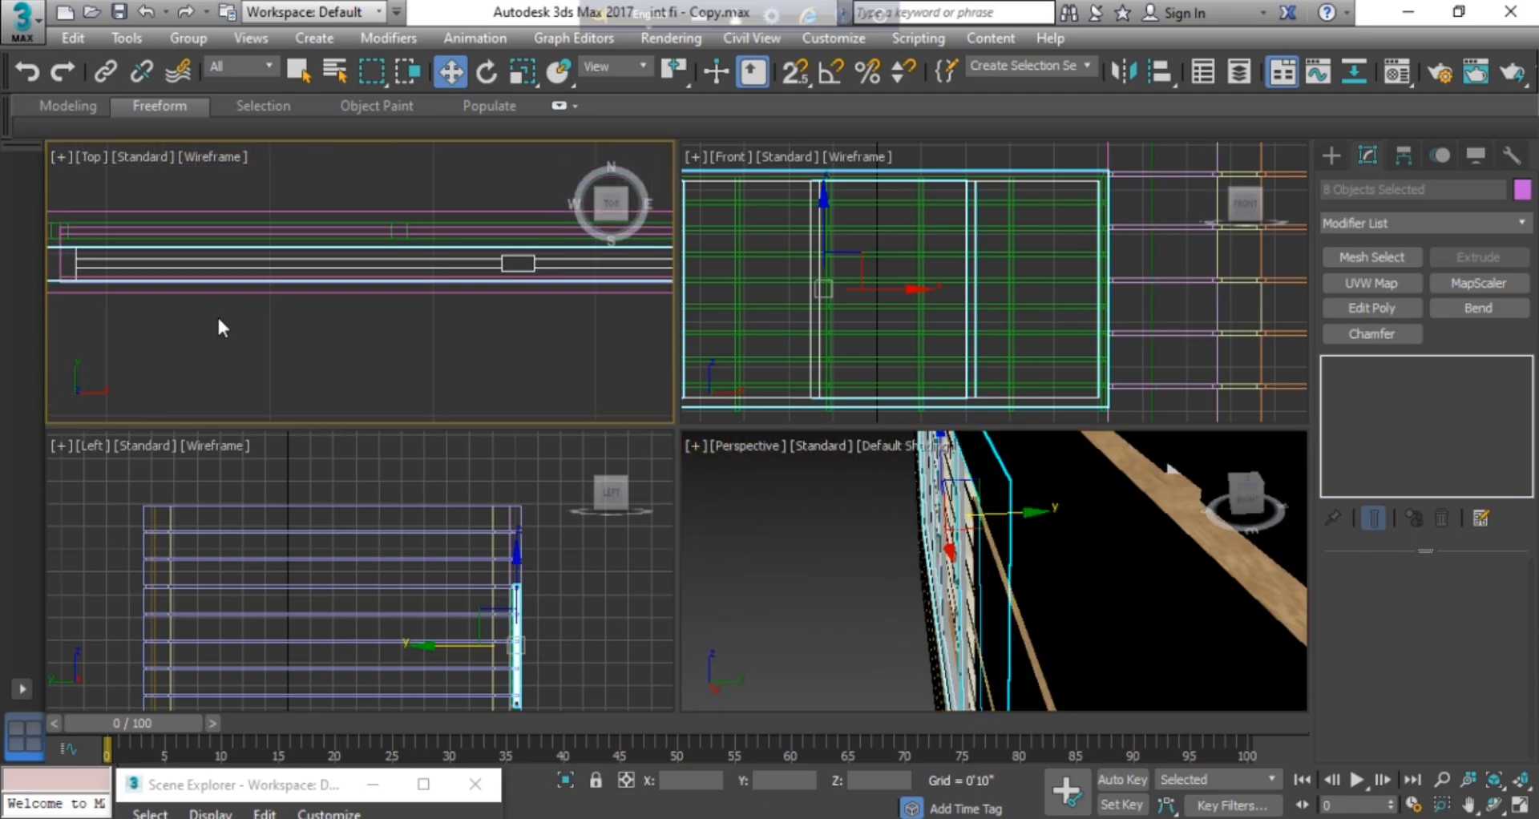
pyautogui.scroll(-3, 274, 328)
pyautogui.moveTo(594, 283); pyautogui.dragTo(435, 299, button='middle')
pyautogui.scroll(4, 473, 347)
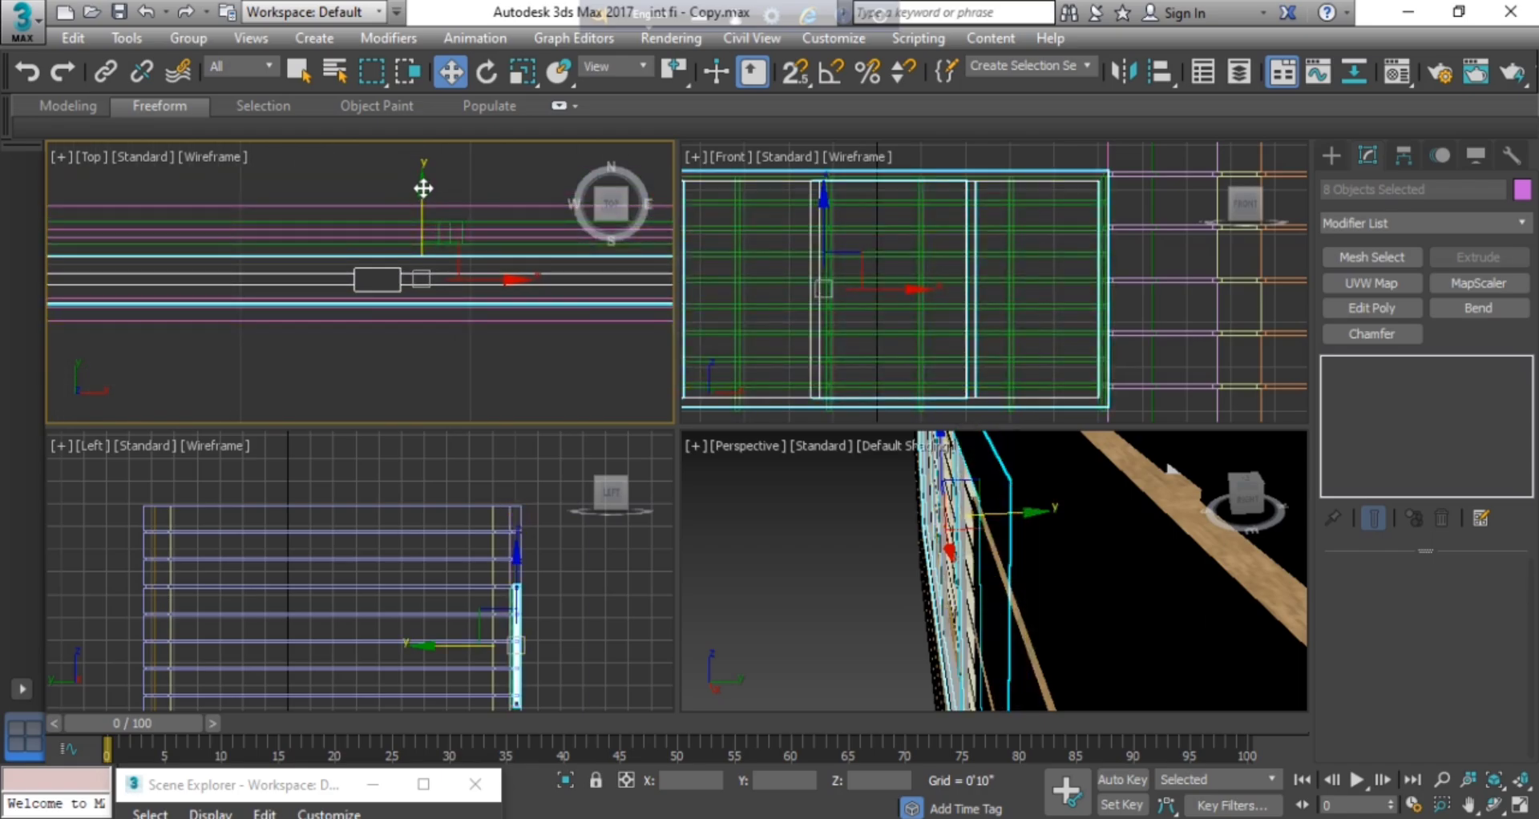
pyautogui.moveTo(422, 189); pyautogui.dragTo(419, 202)
pyautogui.scroll(-2, 460, 372)
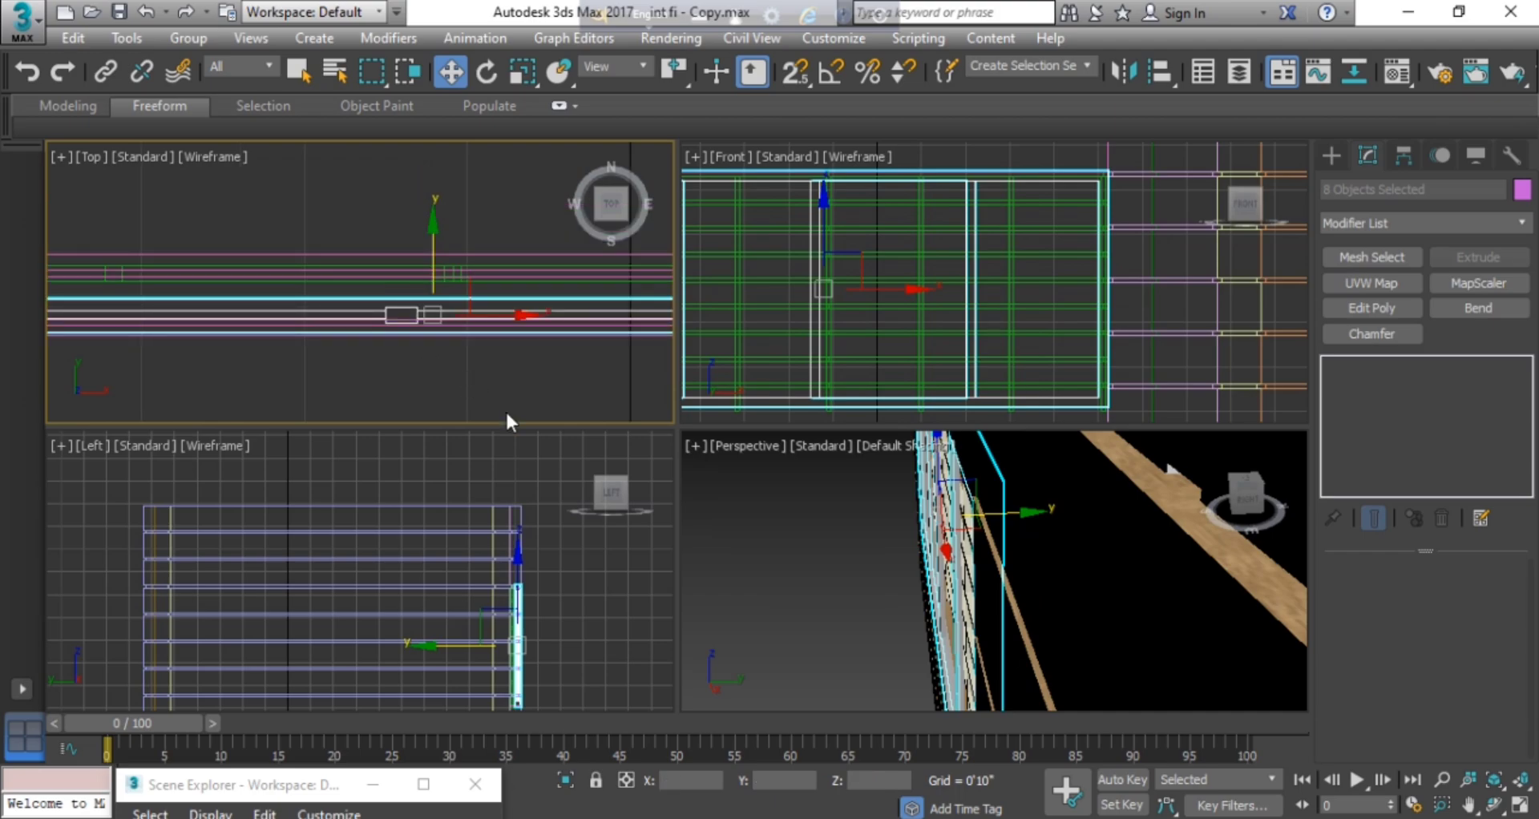
# Examine the window's fit in the wooden wall from outside the room.
pyautogui.click(578, 365)
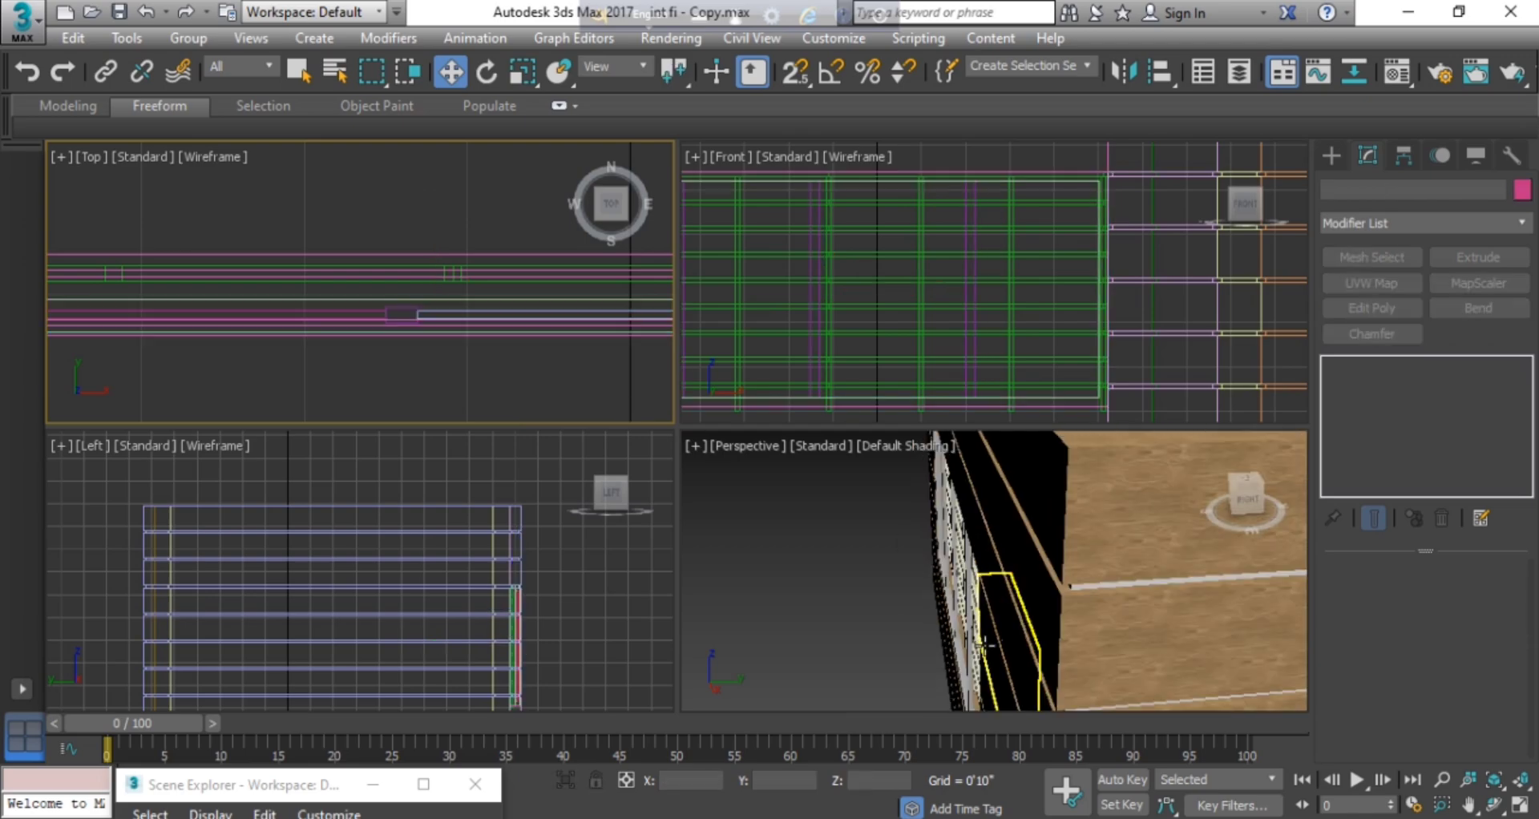
pyautogui.keyDown('alt'); pyautogui.moveTo(936, 642); pyautogui.dragTo(946, 647, button='middle'); pyautogui.keyUp('alt')
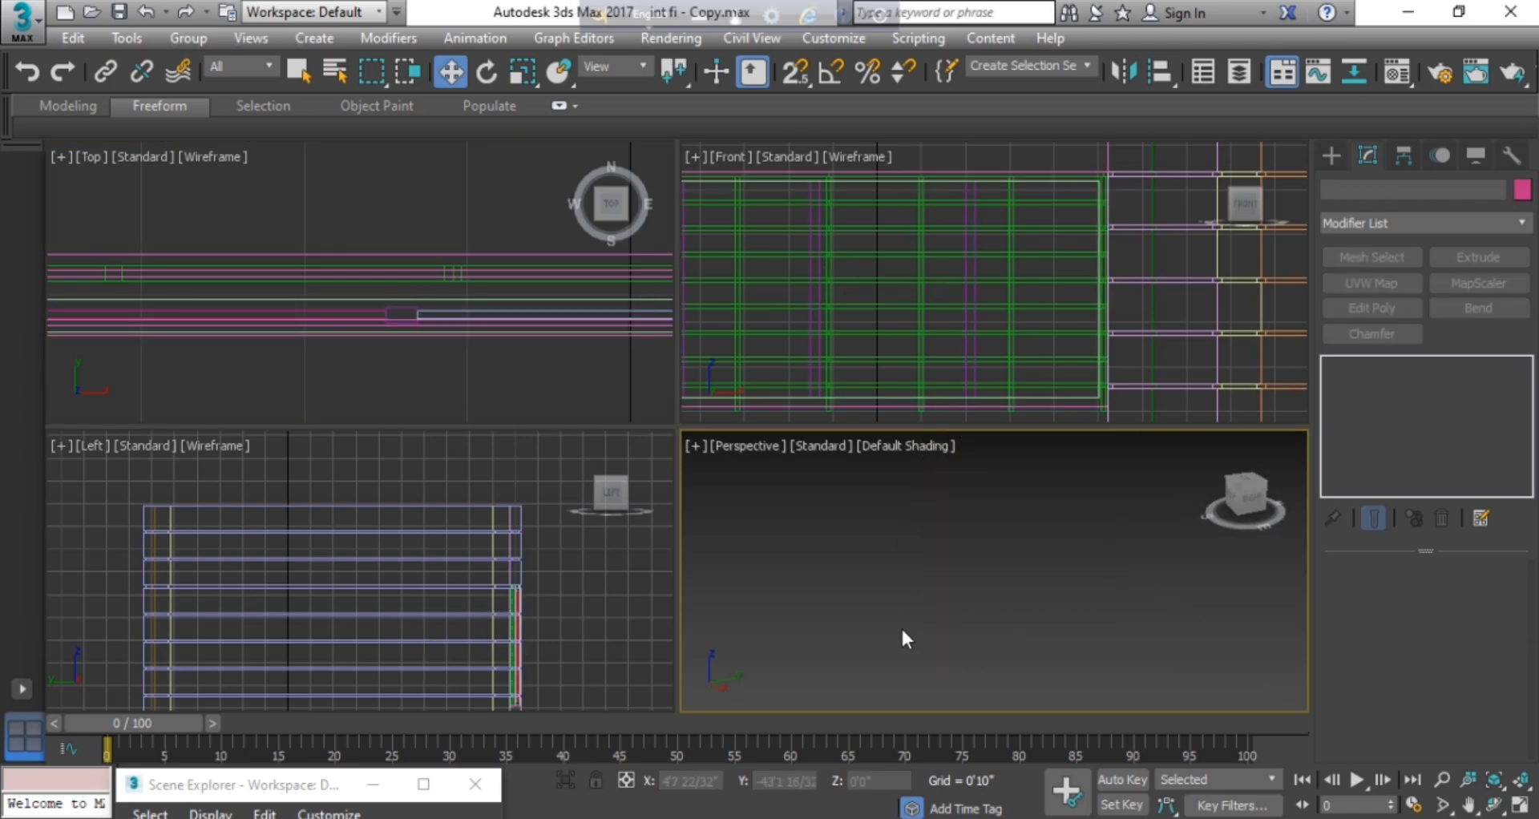
pyautogui.scroll(2, 433, 315)
pyautogui.click(415, 311)
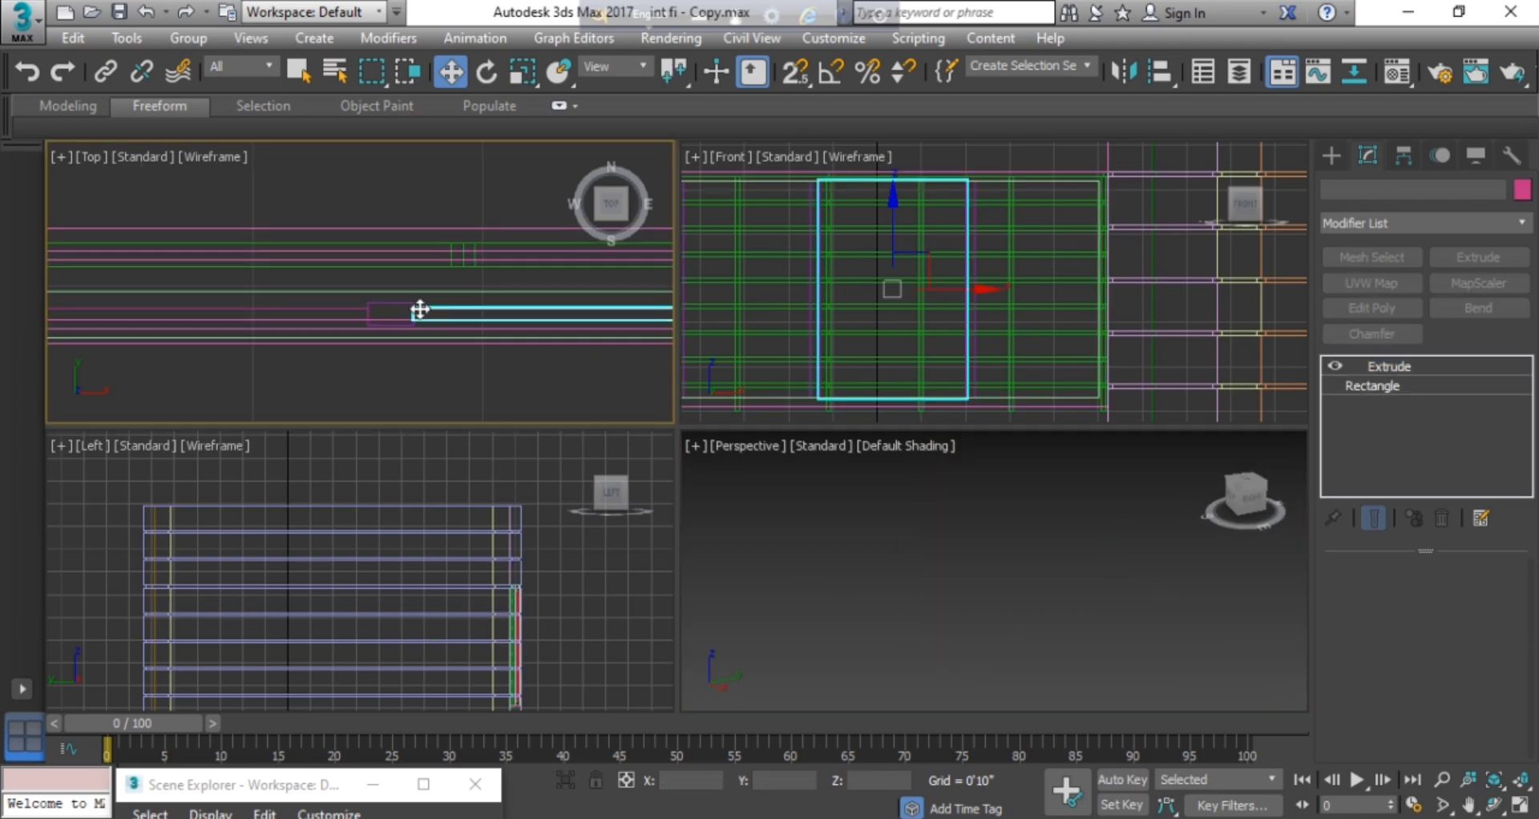
pyautogui.keyDown('alt'); pyautogui.moveTo(862, 589); pyautogui.dragTo(1051, 712, button='middle'); pyautogui.keyUp('alt')
pyautogui.scroll(4, 1046, 615)
pyautogui.click(1244, 639)
pyautogui.scroll(4, 1029, 648)
pyautogui.moveTo(1029, 648); pyautogui.dragTo(1079, 685, button='middle')
pyautogui.scroll(-7, 1032, 661)
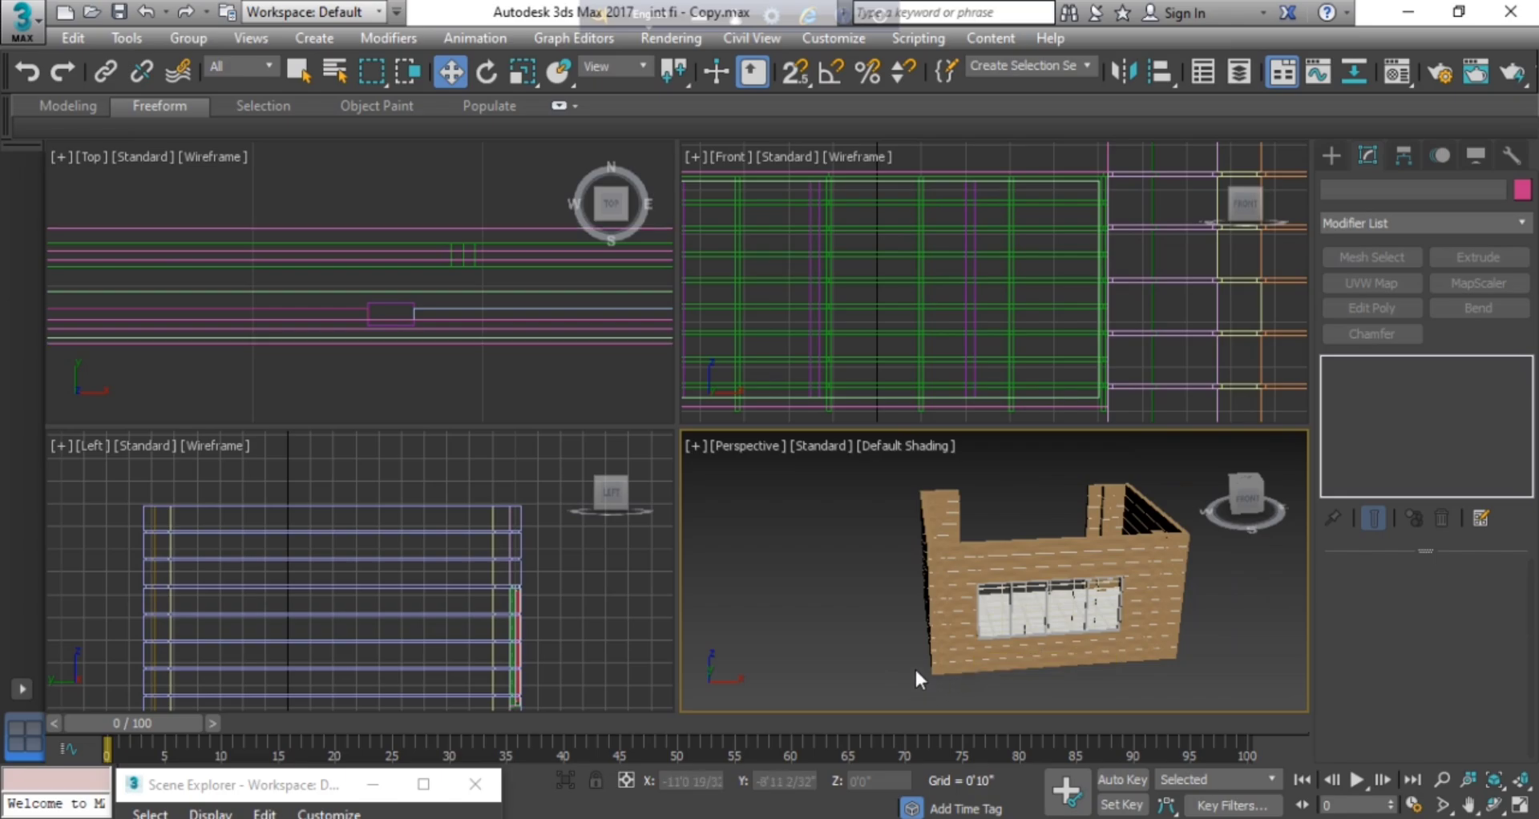
# Examine the window and the grille in front of it from inside the room.
pyautogui.click(1046, 553)
pyautogui.keyDown('alt'); pyautogui.moveTo(859, 614); pyautogui.dragTo(1183, 609, button='middle'); pyautogui.keyUp('alt')
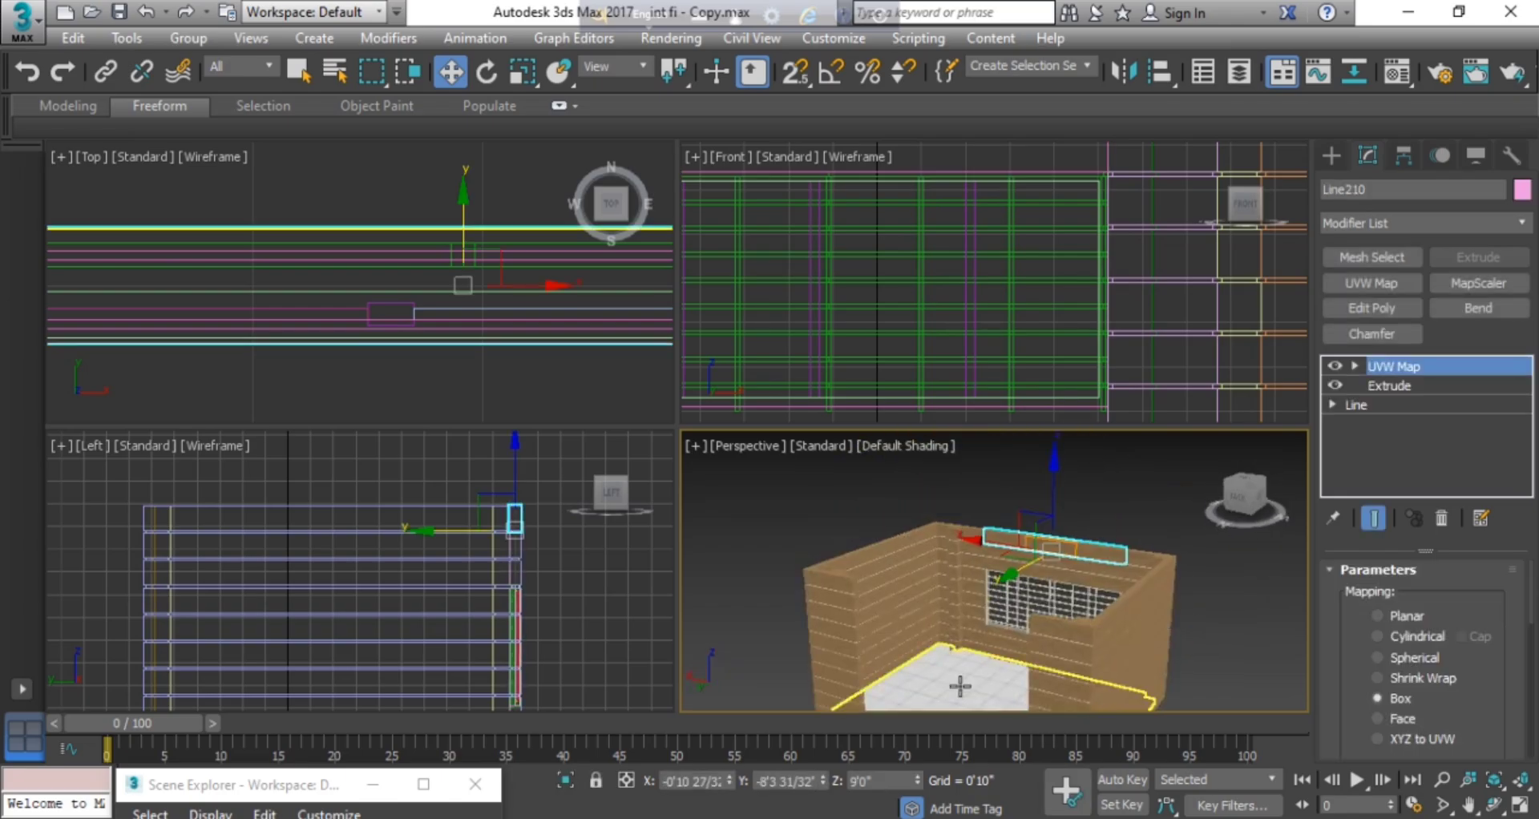
pyautogui.scroll(8, 961, 688)
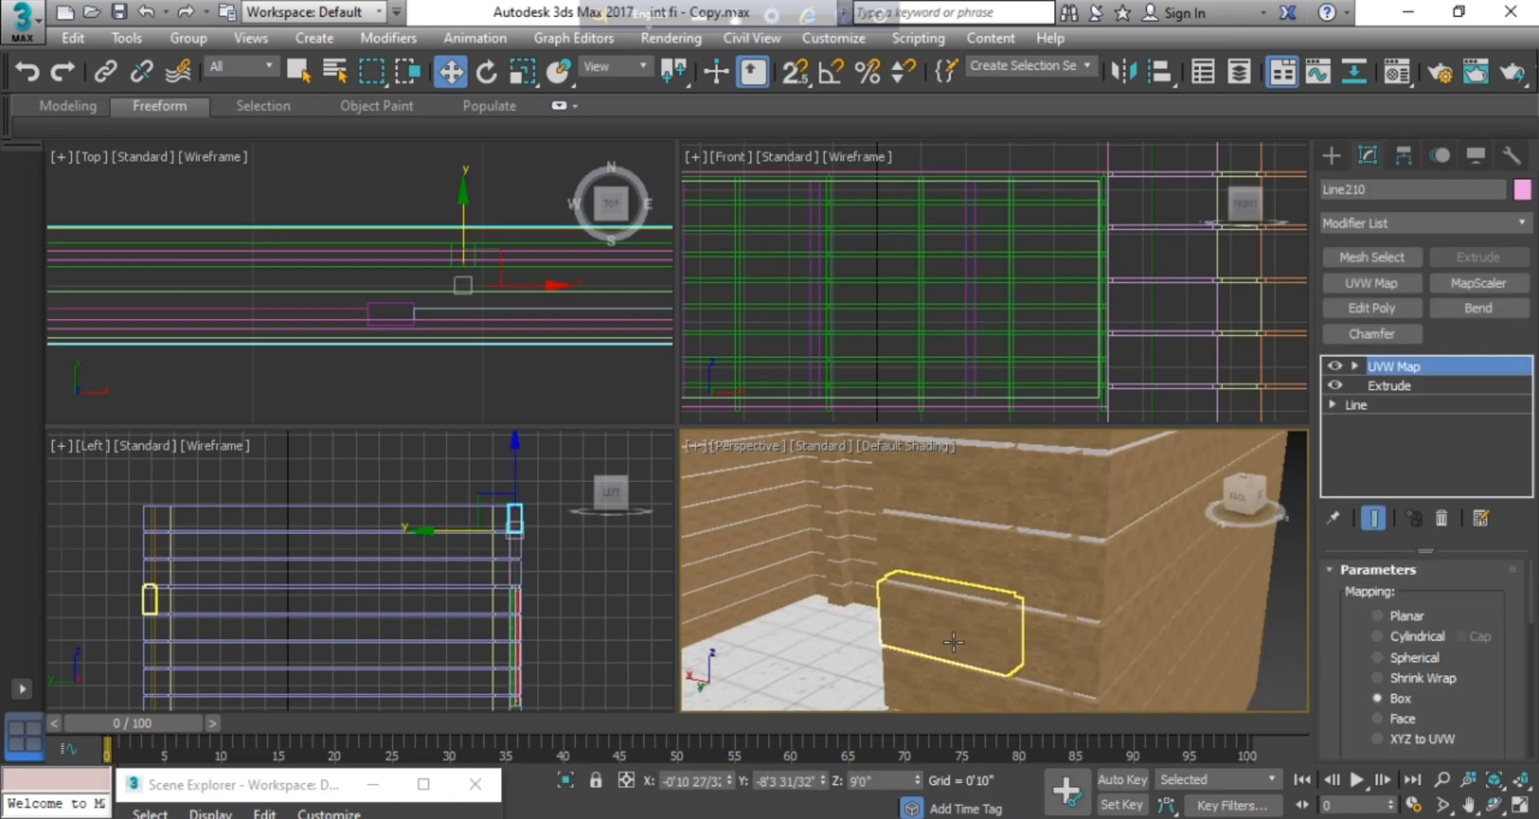
pyautogui.scroll(2, 952, 643)
pyautogui.moveTo(951, 643); pyautogui.dragTo(1305, 707, button='middle')
pyautogui.scroll(3, 1060, 614)
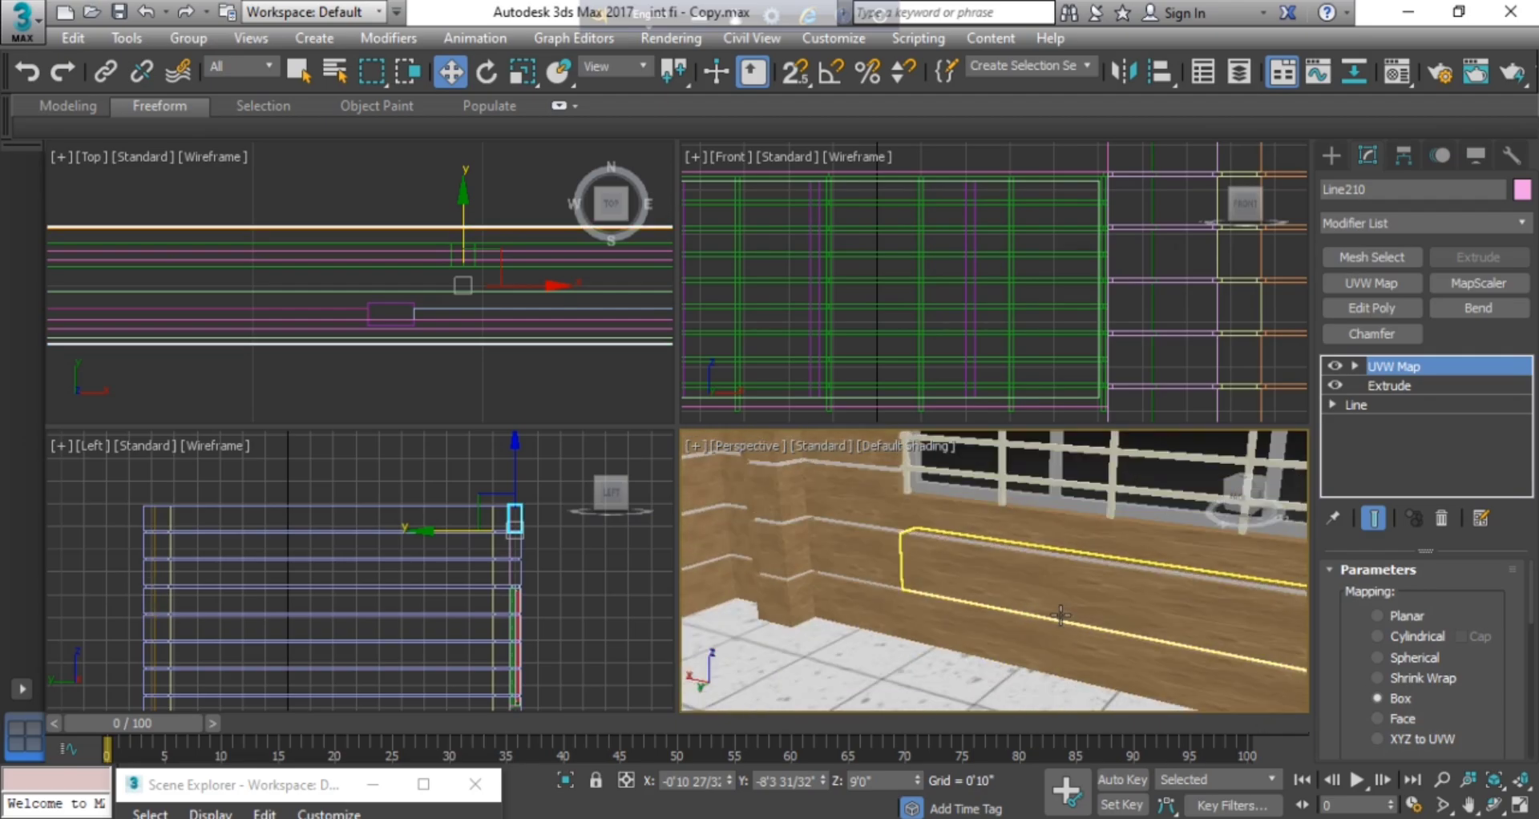
pyautogui.keyDown('alt'); pyautogui.moveTo(1060, 615); pyautogui.dragTo(1119, 691, button='middle'); pyautogui.keyUp('alt')
pyautogui.scroll(-4, 1060, 634)
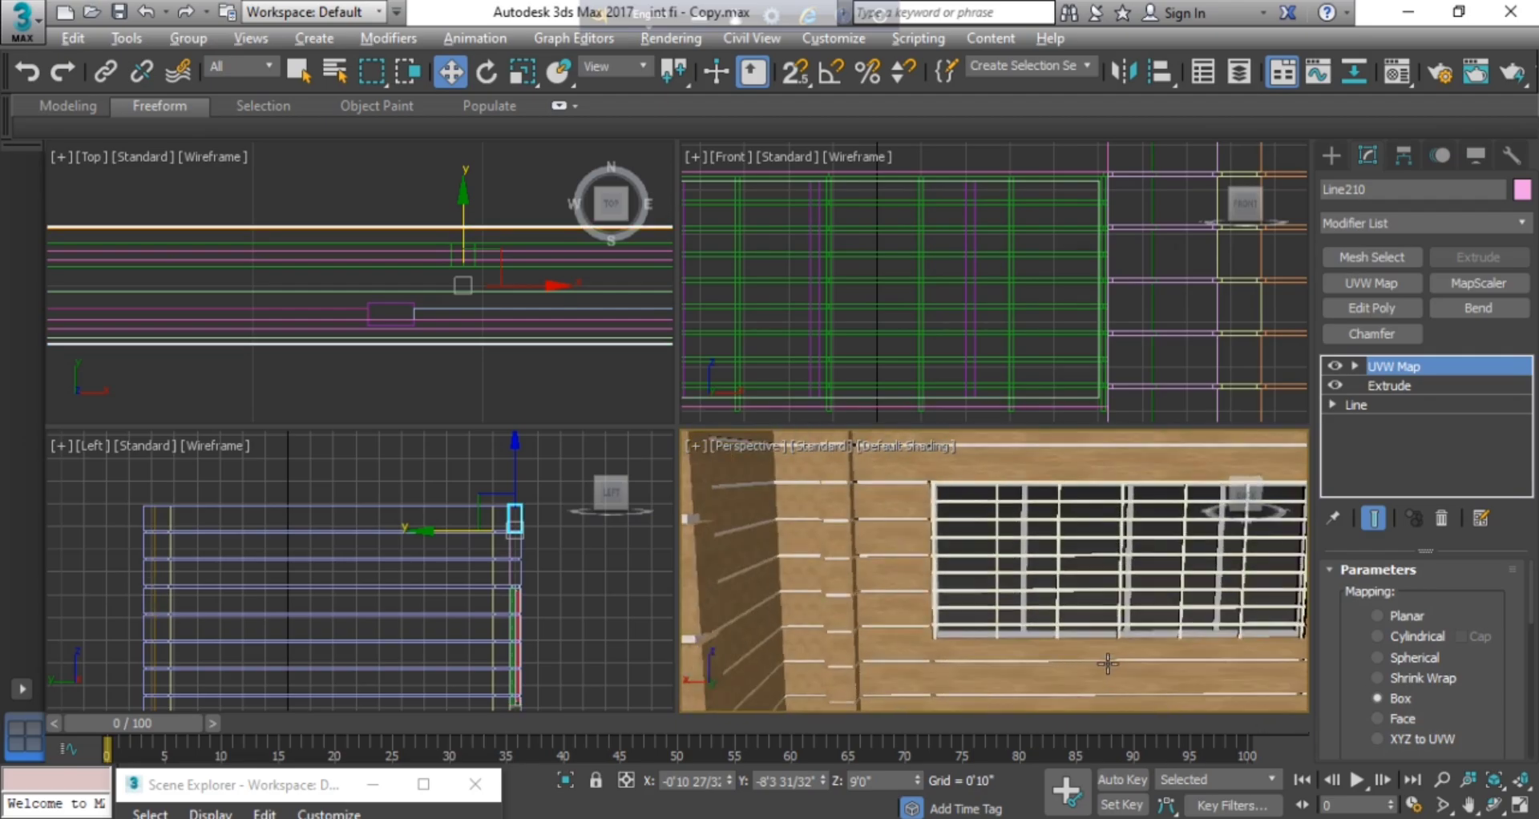
pyautogui.scroll(5, 1002, 597)
pyautogui.scroll(-5, 1002, 598)
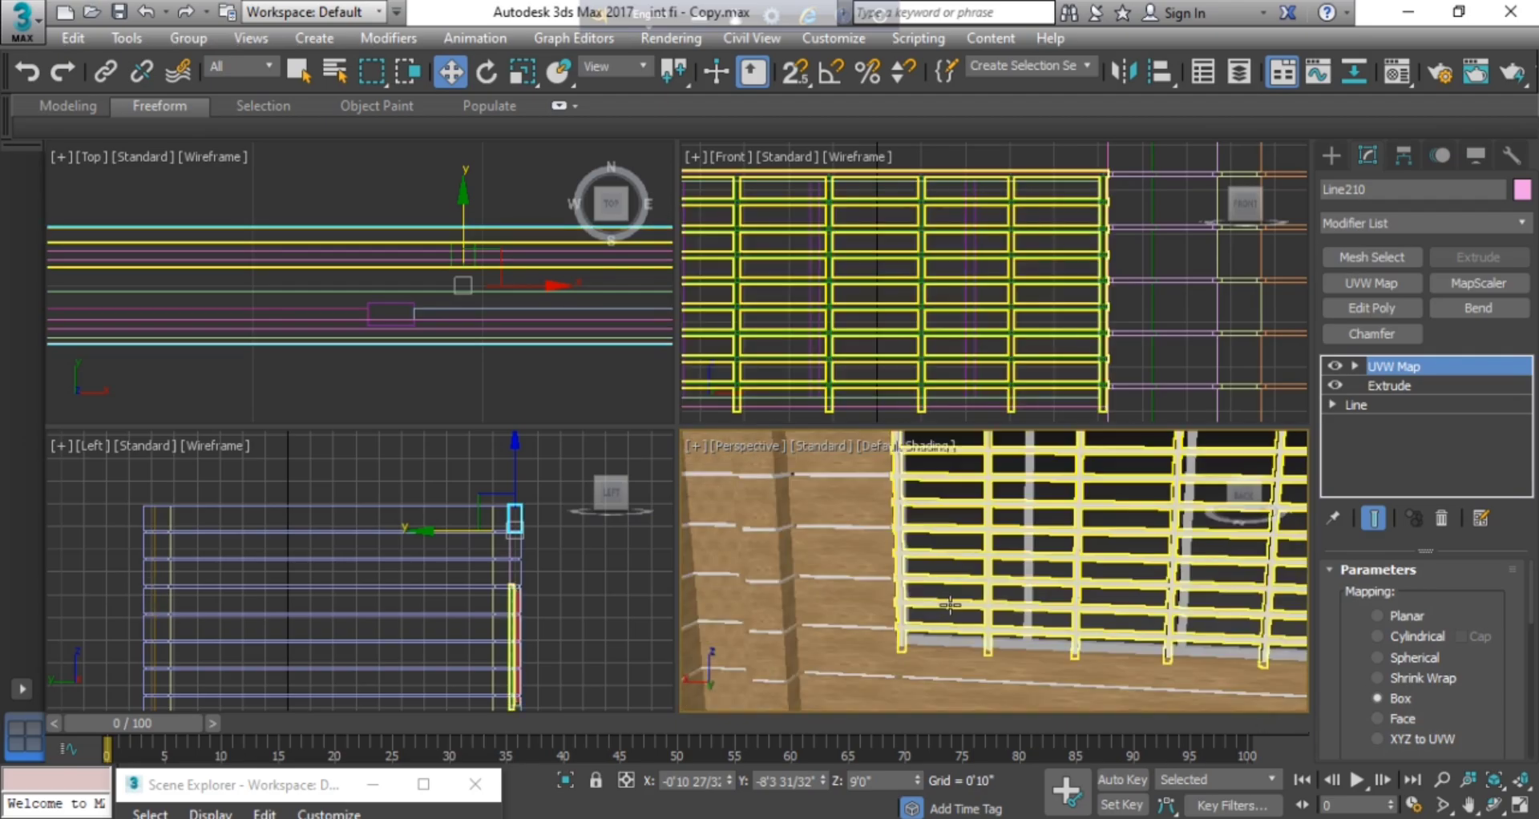
pyautogui.moveTo(1074, 621); pyautogui.dragTo(1022, 636, button='middle')
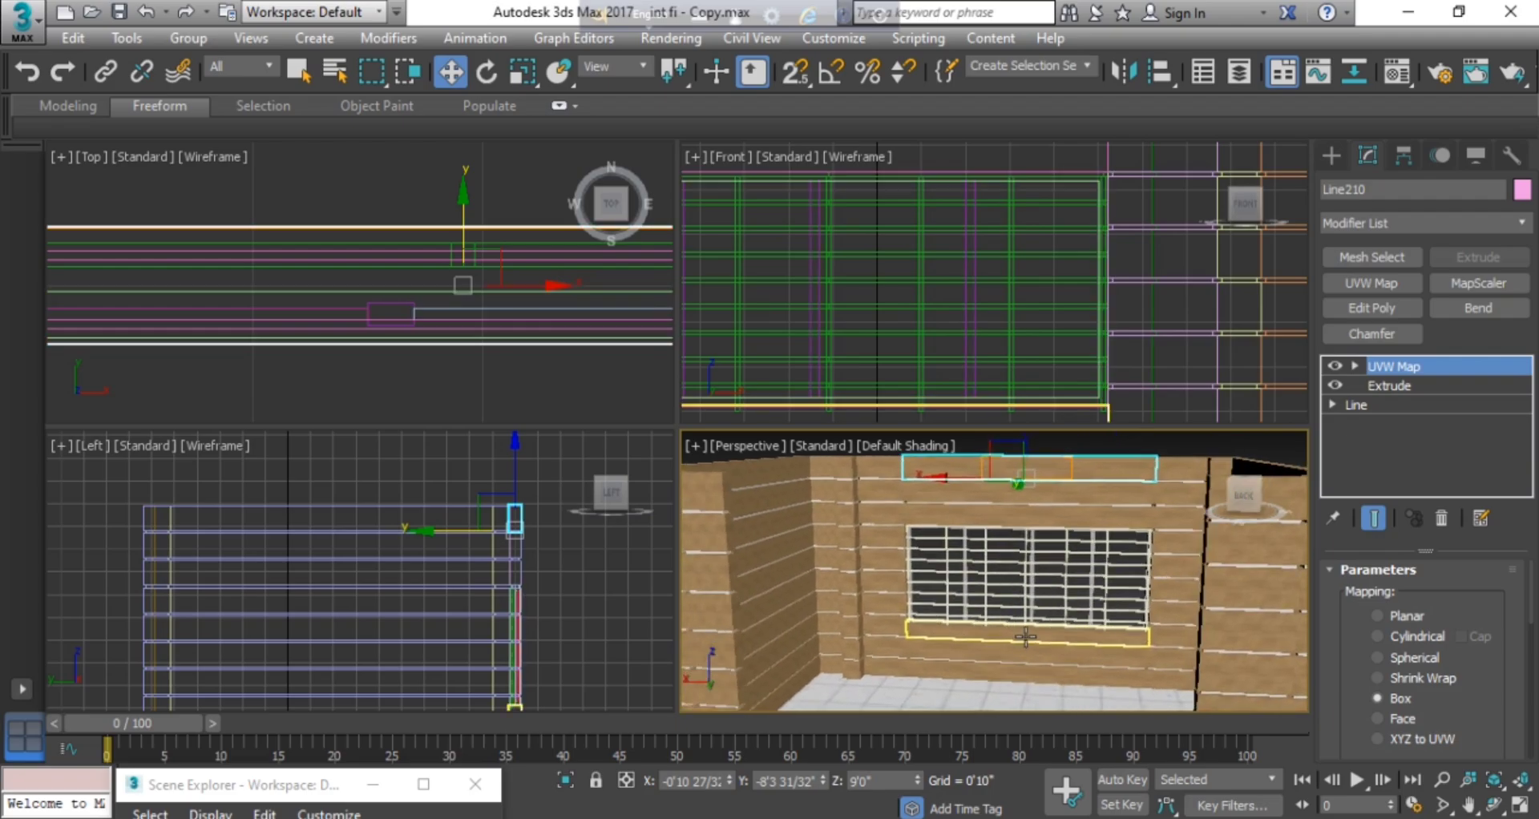